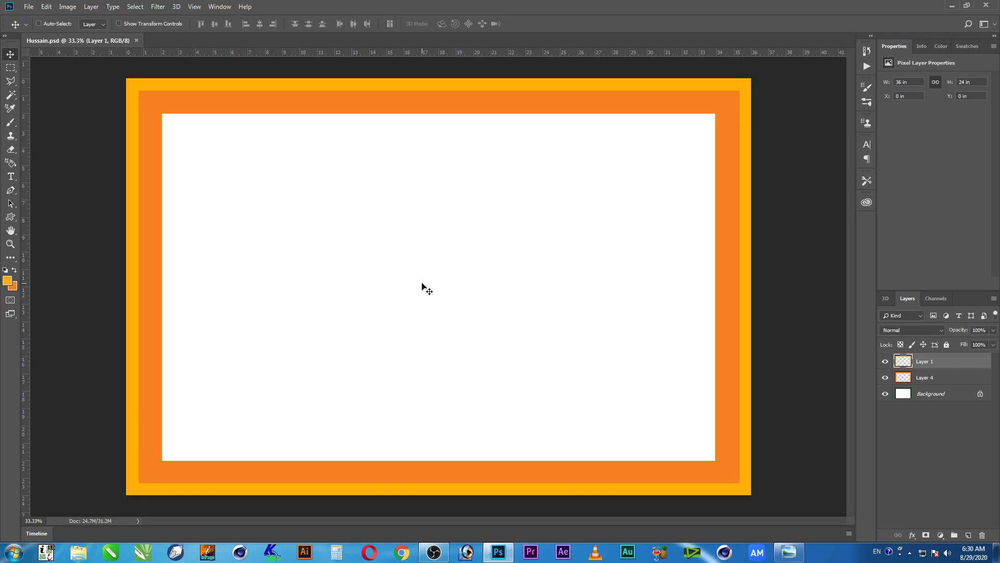
Switch to Chrome and open the "Muharam Kitabat" e-mail in the Gmail inbox
left_click(403, 554)
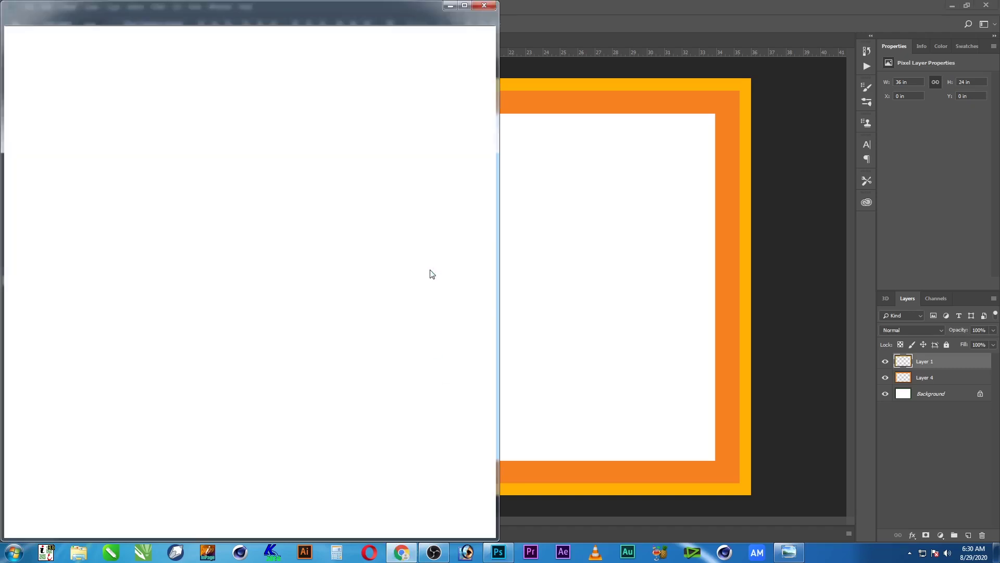
left_click(466, 6)
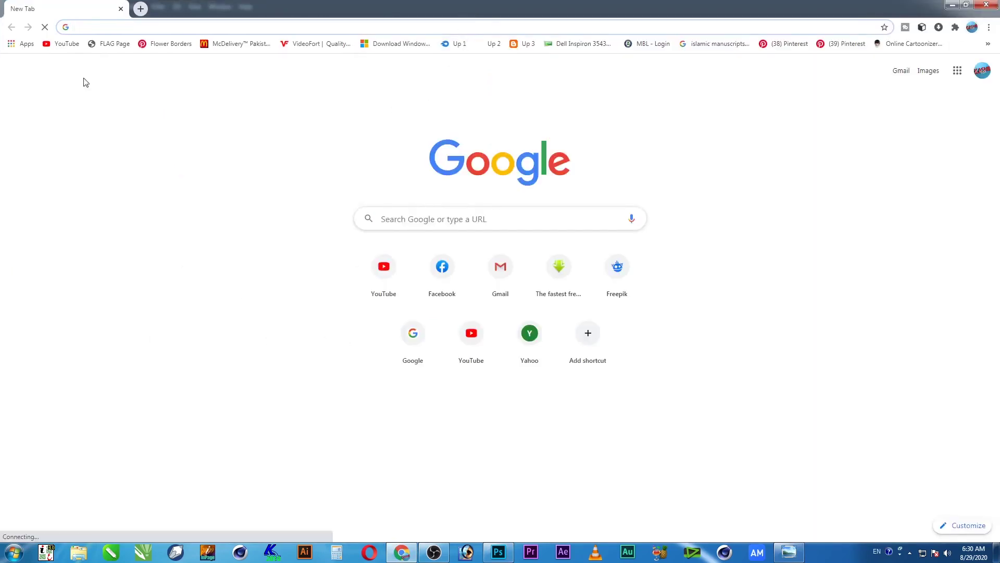
left_click(73, 47)
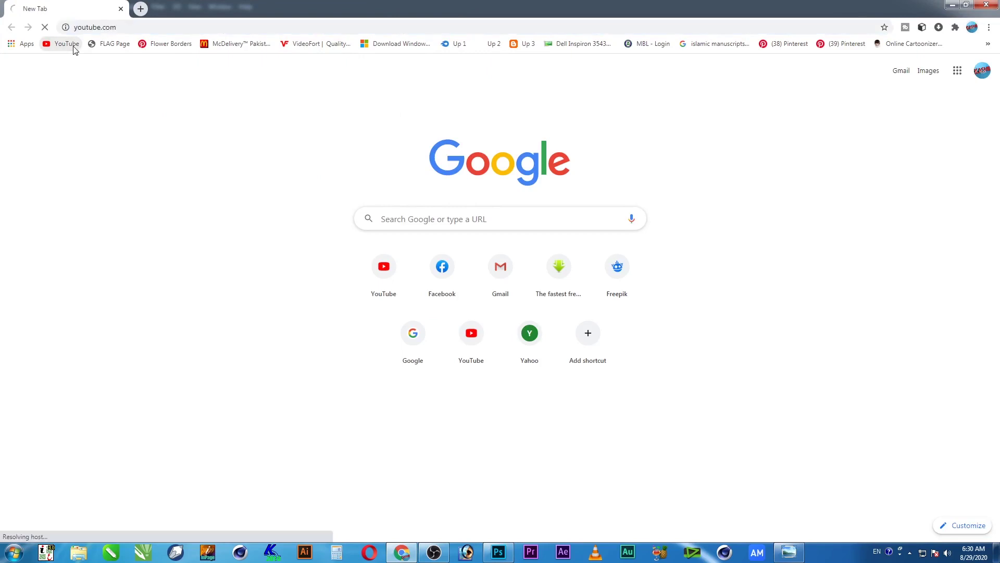
left_click(495, 276)
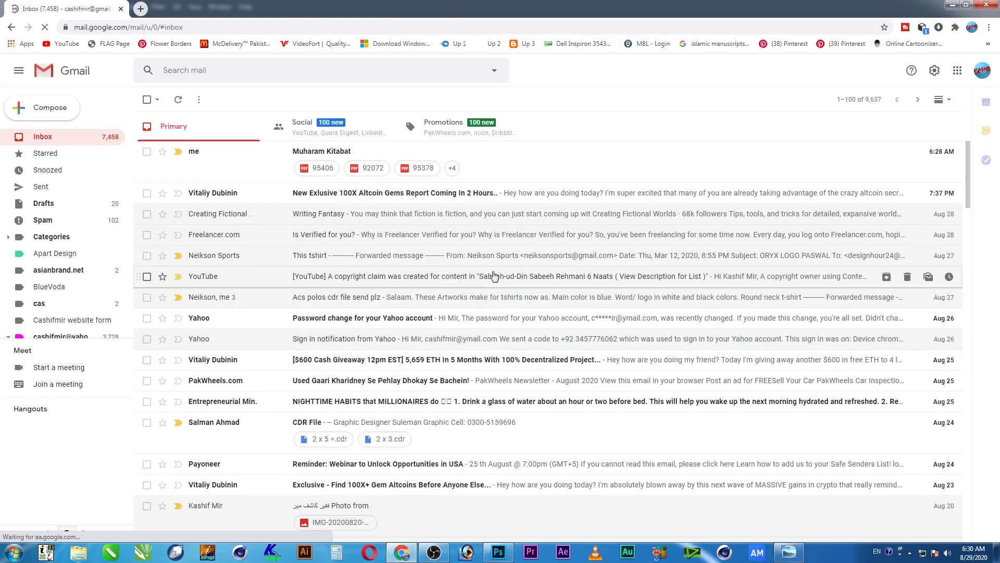
left_click(237, 163)
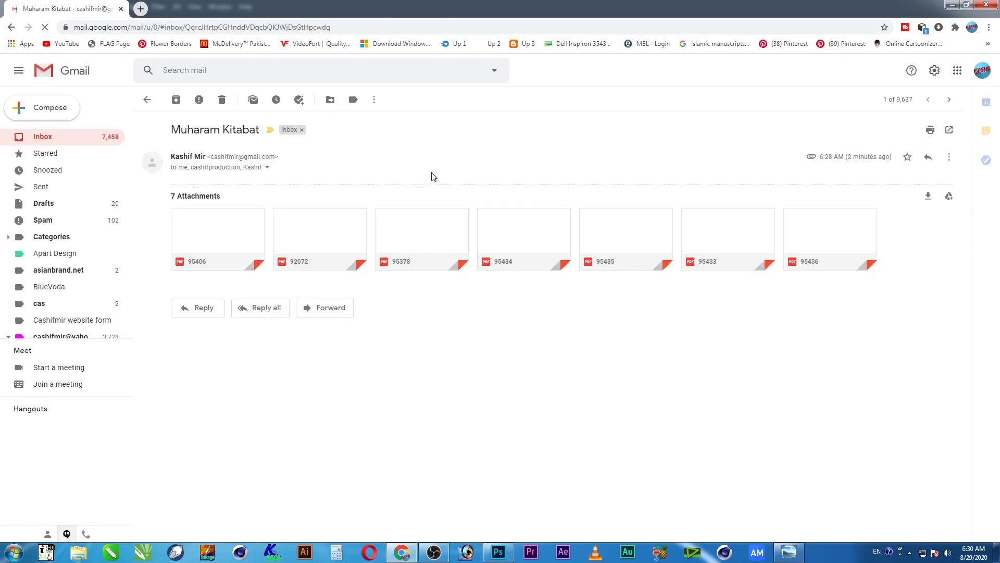
Download all the e-mail's attachments as muharamkitabat.zip into the Kitabat folder under 000 Design
left_click(929, 198)
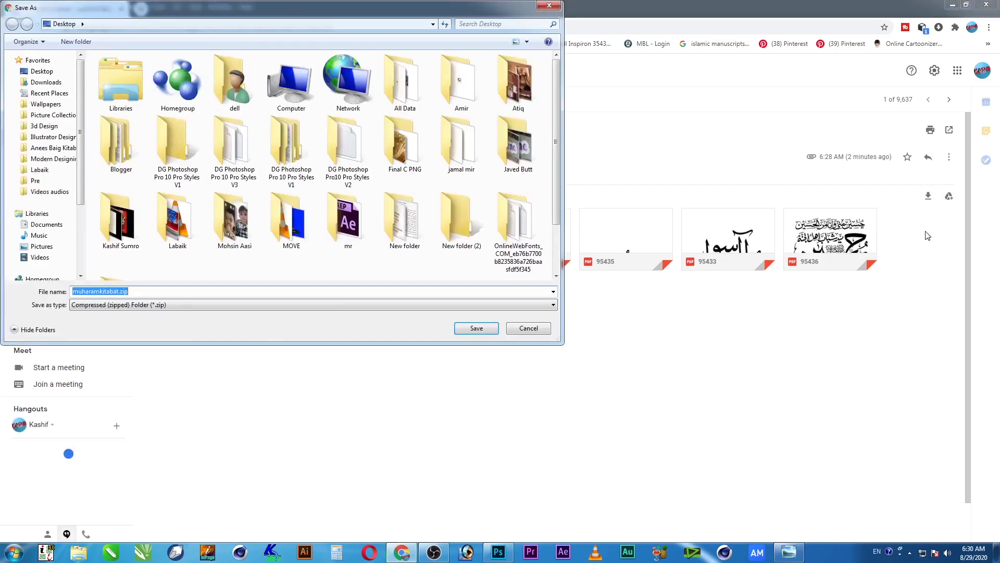
left_click(42, 71)
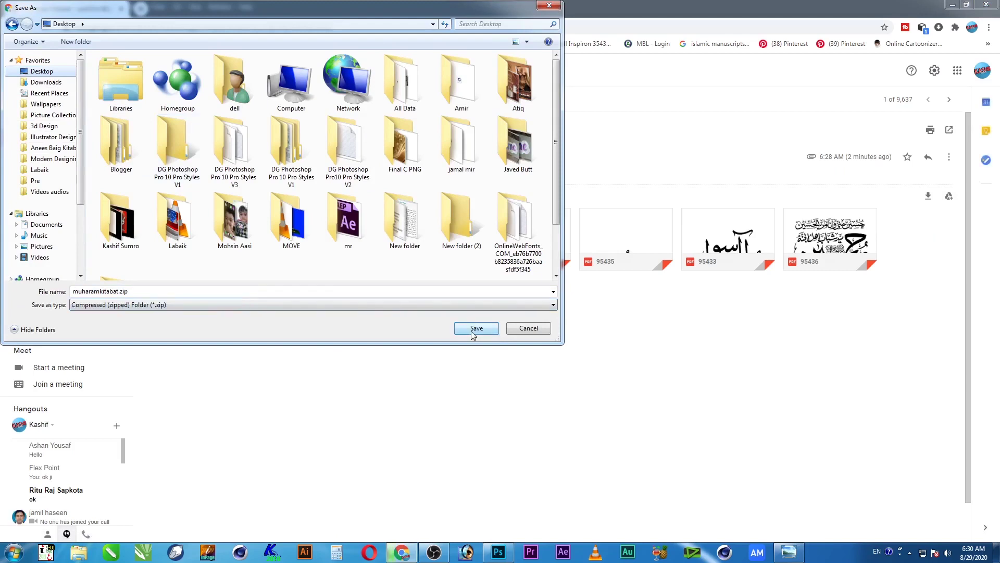
left_click(66, 149)
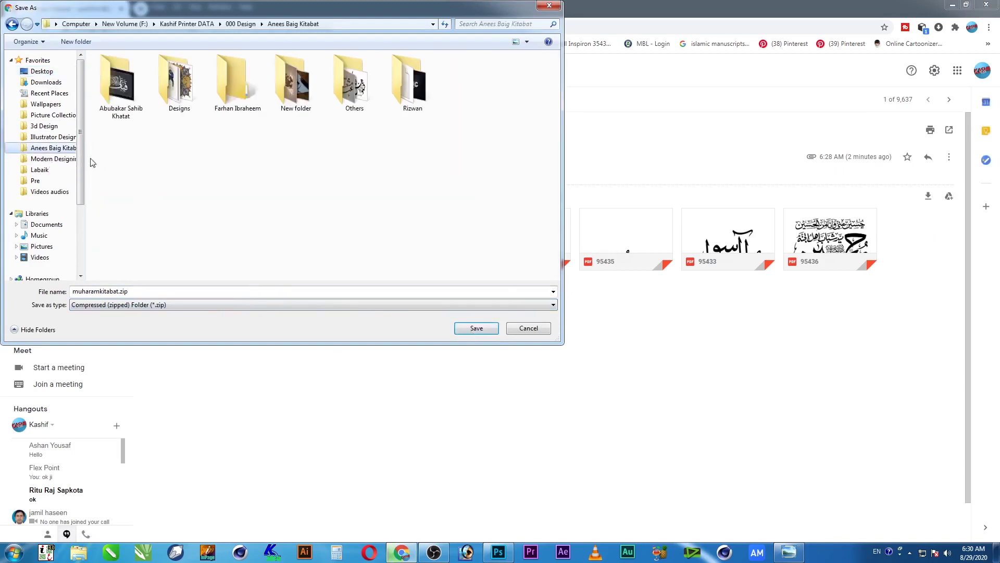
left_click(476, 328)
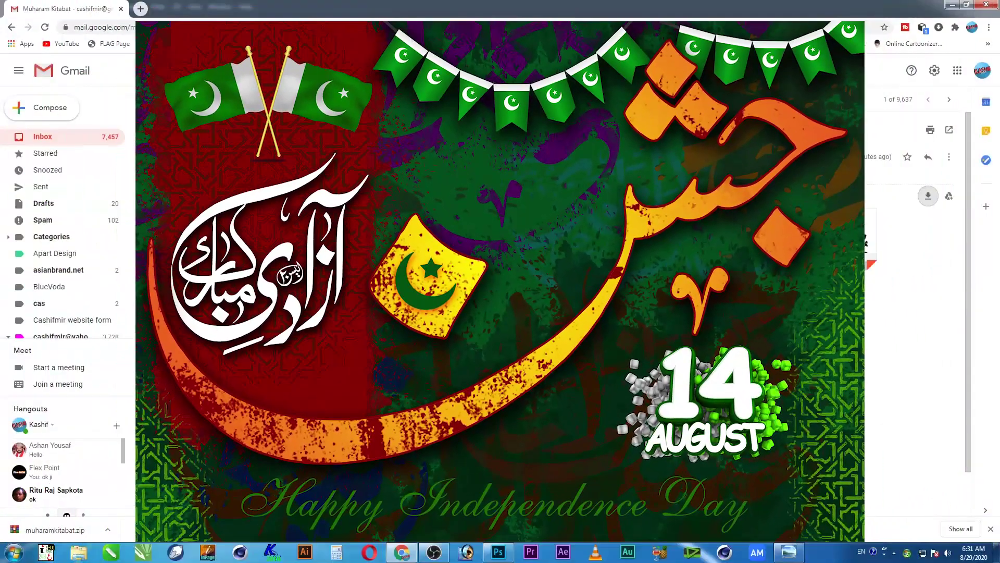
Open the downloaded muharamkitabat.zip and extract all seven calligraphy files, 92072 through 95436, to the desktop
left_click(72, 531)
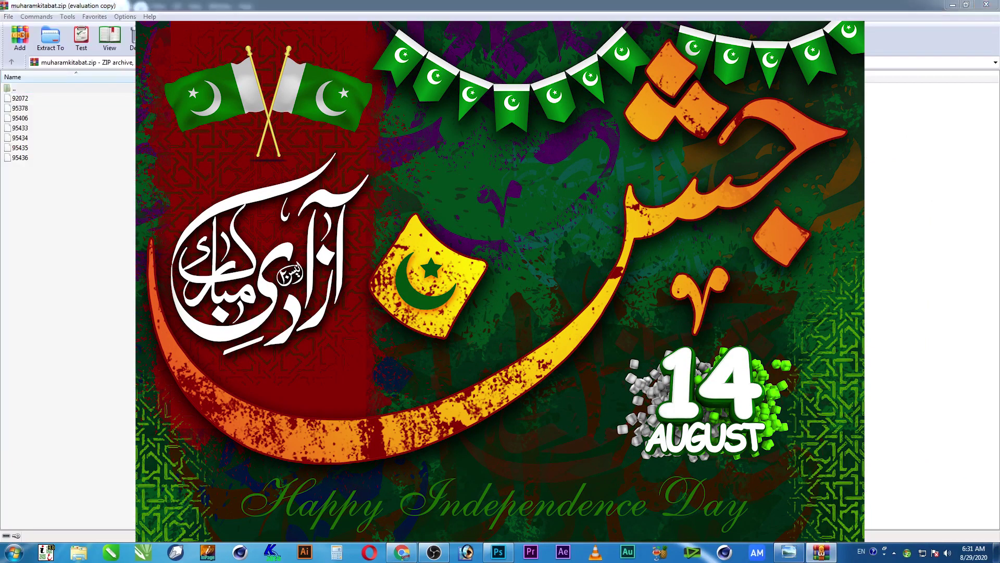
left_click_drag(83, 175, 6, 100)
left_click_drag(25, 159, 872, 133)
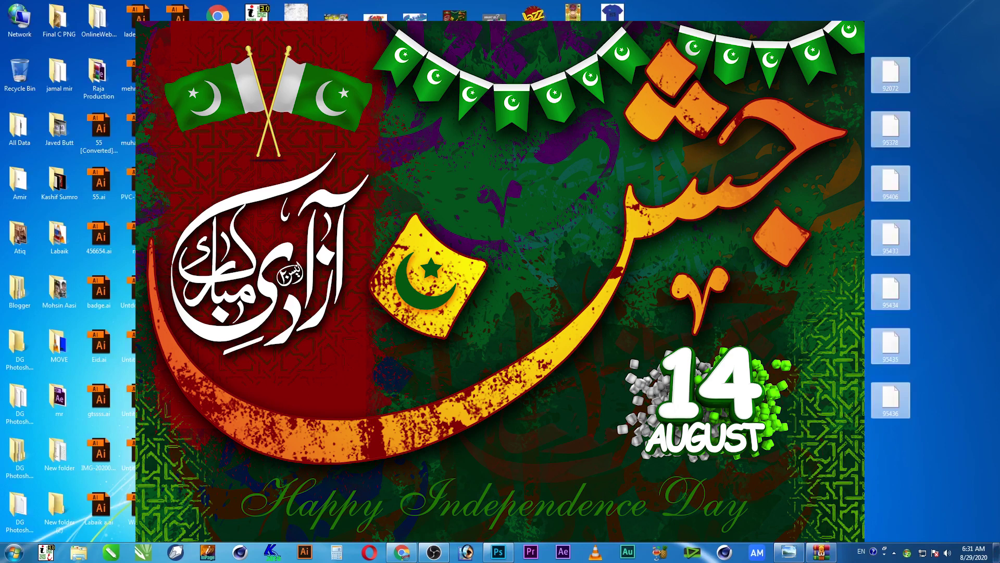
left_click(893, 83)
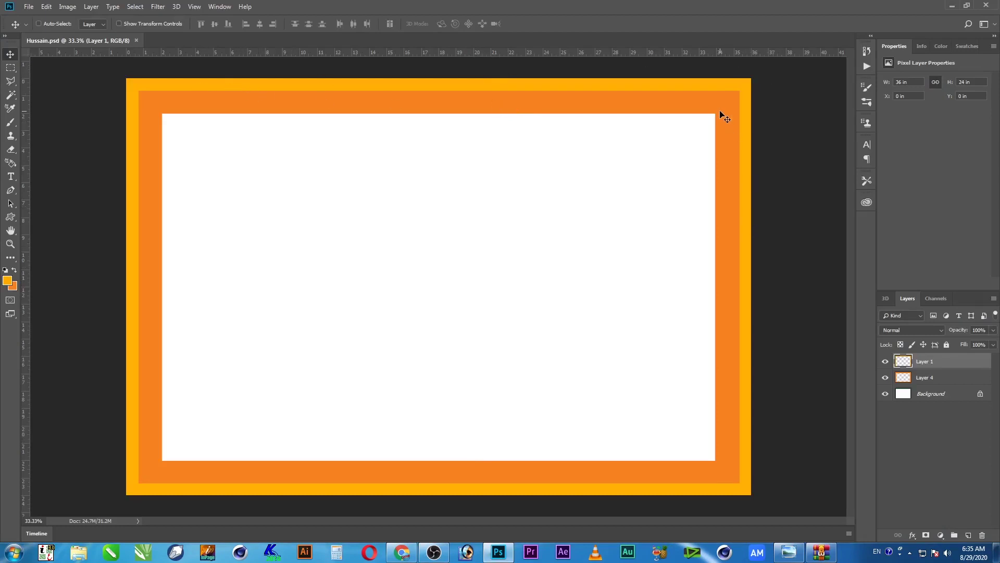
Toggle the visibility of Layer 1 and Layer 4 in Hussain.psd to examine each border frame separately
left_click(885, 377)
left_click(885, 361)
left_click(885, 378)
left_click(885, 377)
left_click(885, 361)
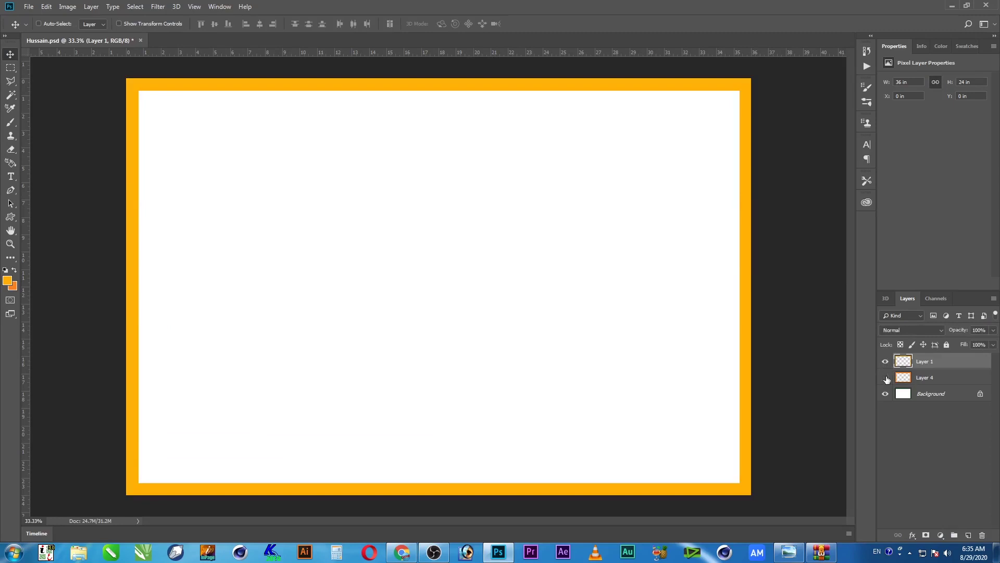
left_click(885, 379)
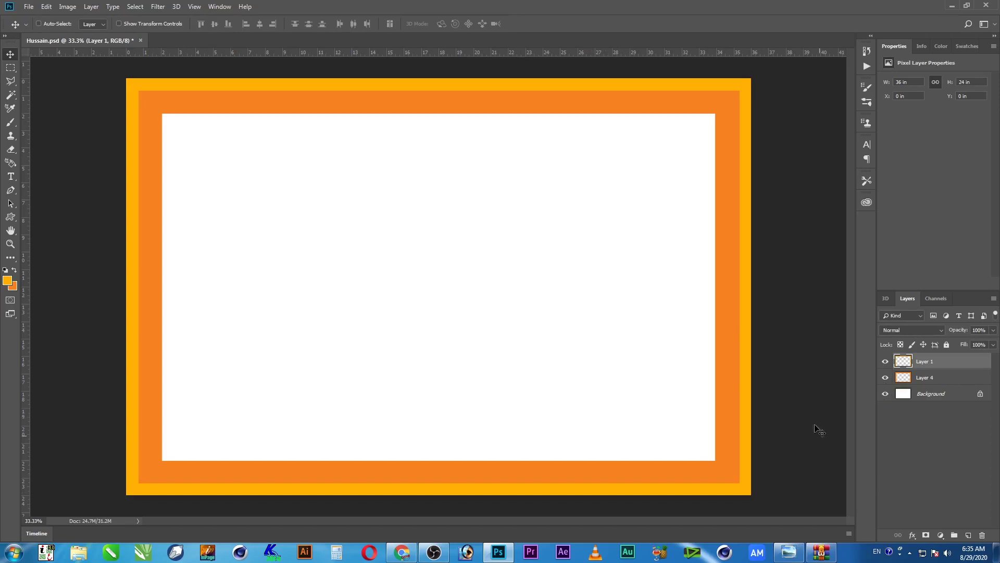
Select the Background layer and unlock it into a regular layer
right_click(246, 152)
left_click(271, 172)
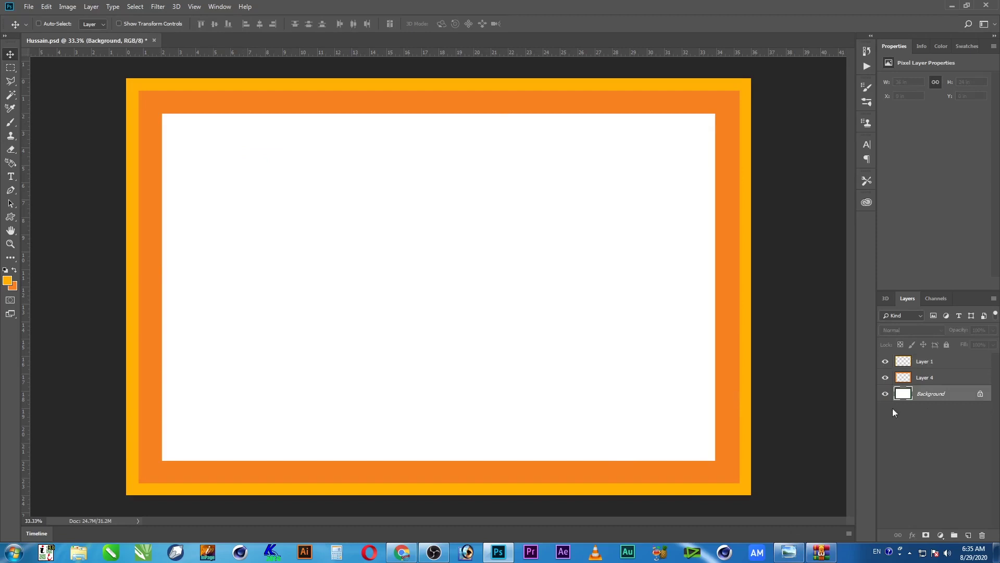
left_click(980, 393)
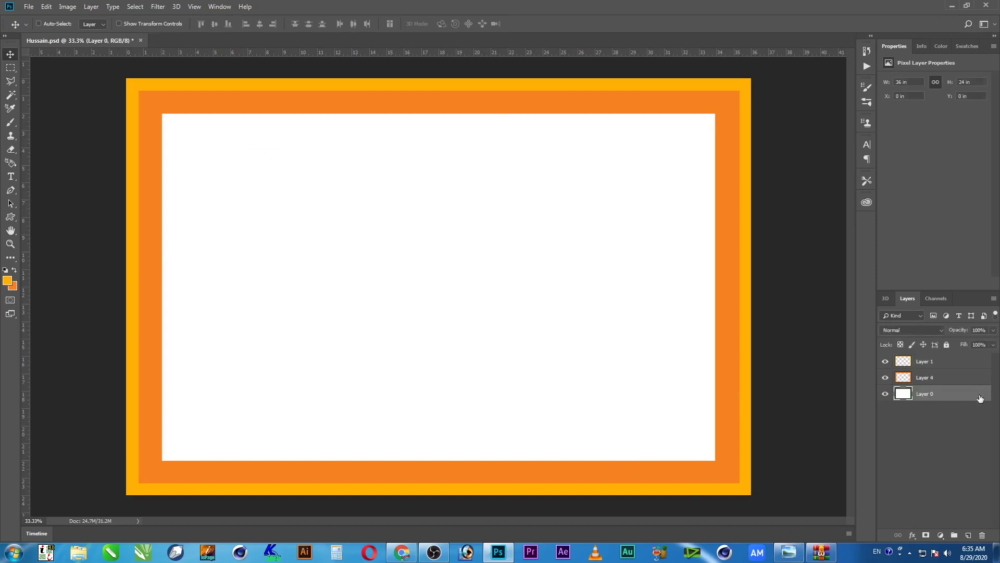
Set the foreground colour to C 20, M 50, Y 100, K 0 and fill Layer 0 with it
left_click(7, 281)
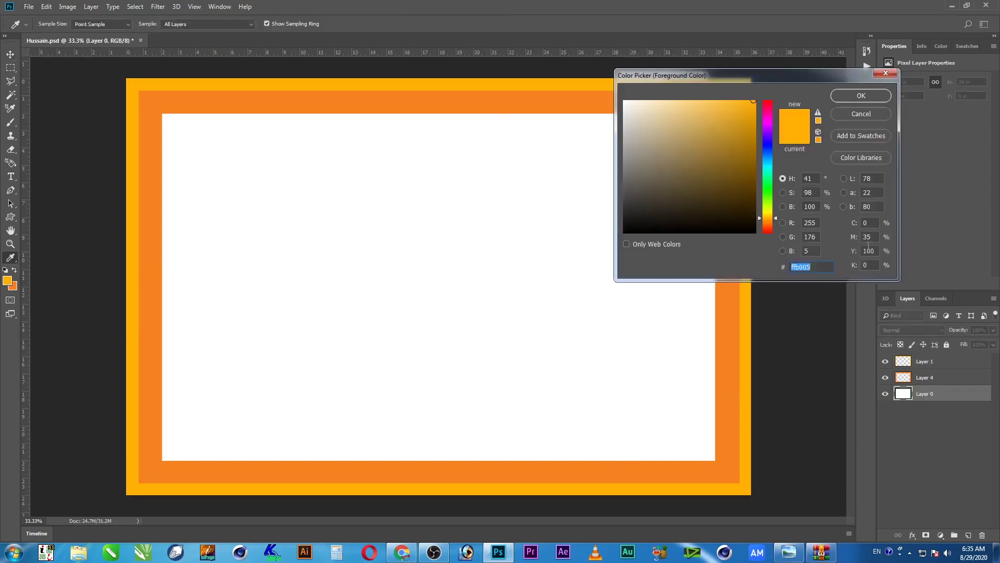
left_click(871, 223)
type("20")
key("Tab")
type("50")
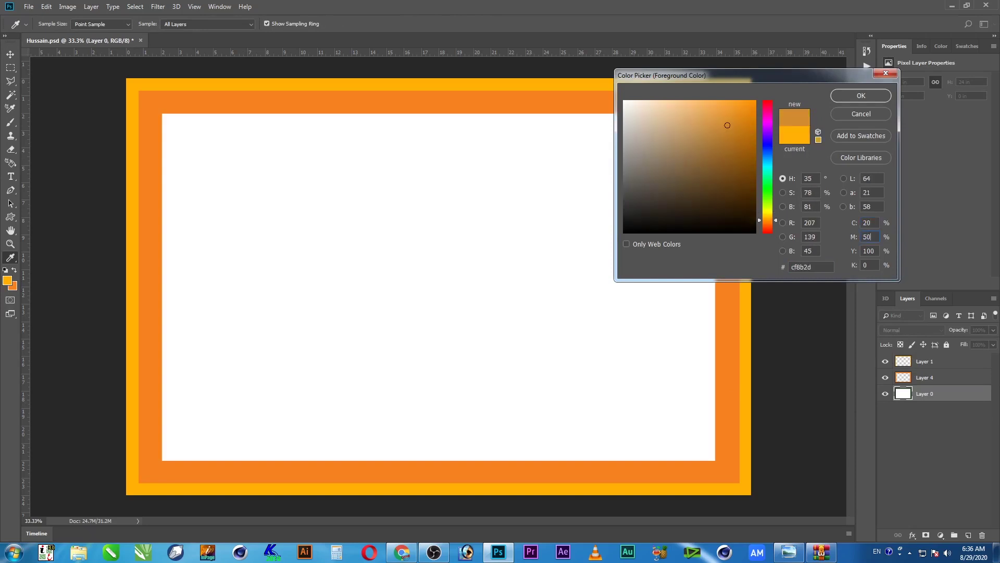
key("Tab")
type("100")
key("Return")
key("v")
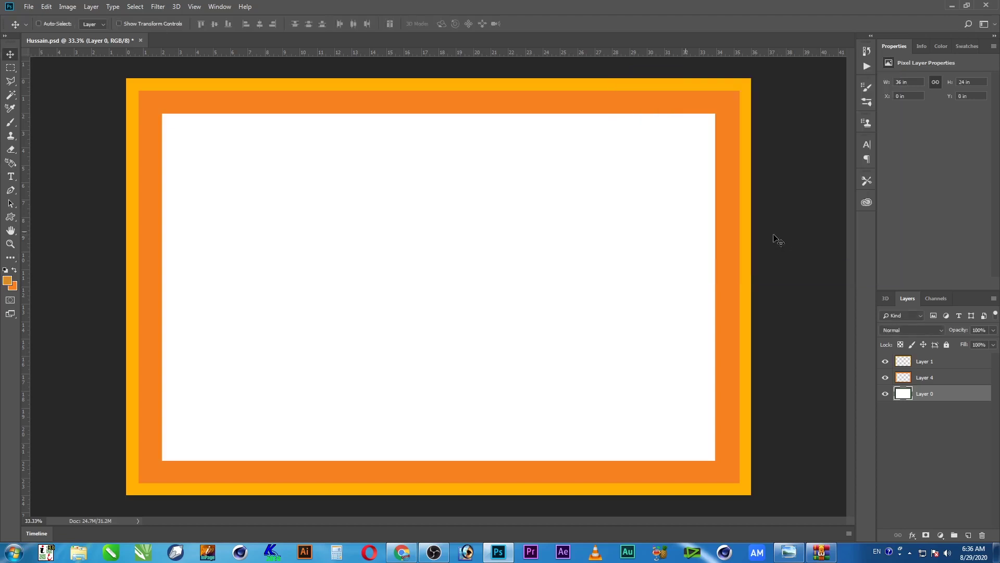
key("alt+BackSpace")
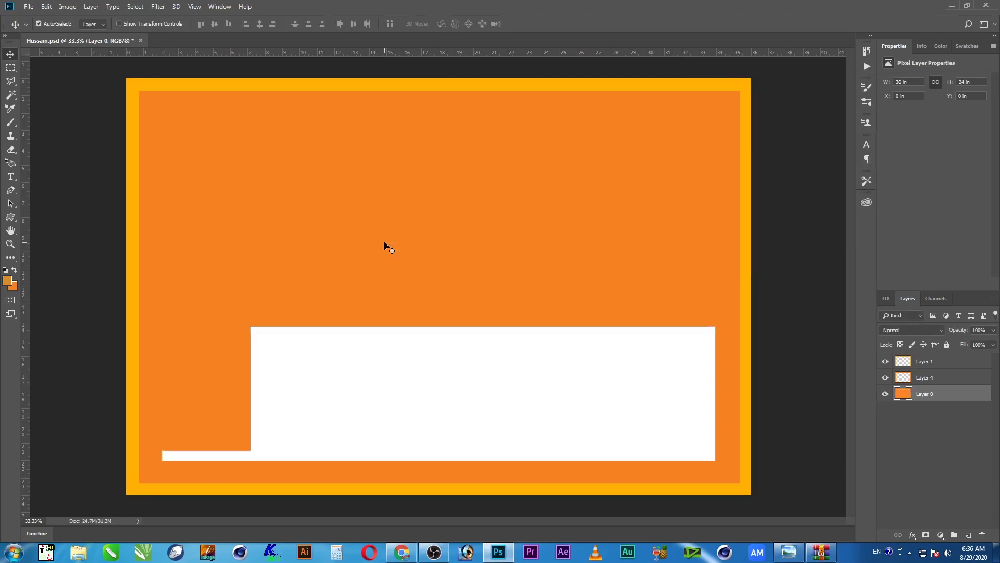
key("ctrl+BackSpace")
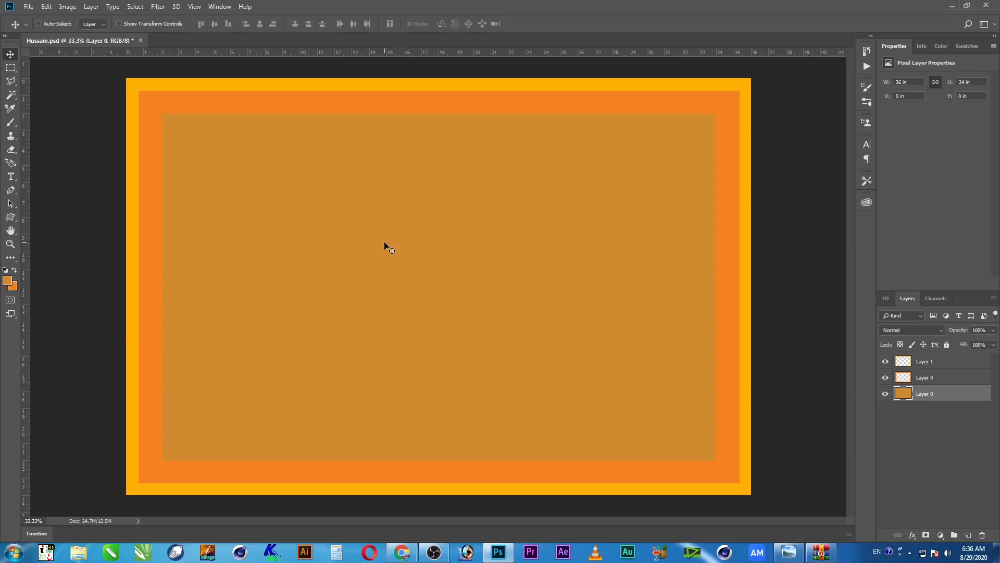
Set the foreground colour's cyan value to 10%
left_click(9, 282)
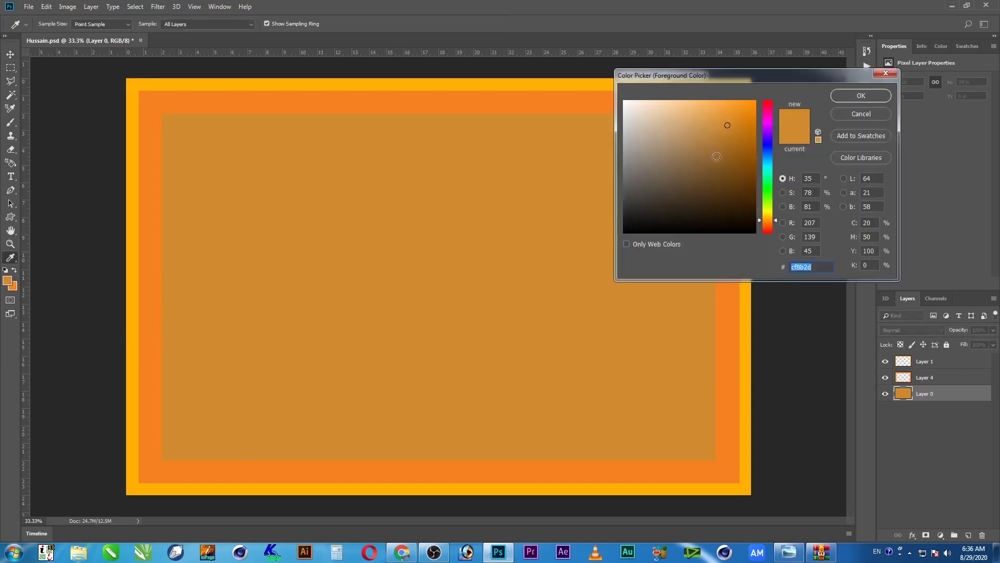
left_click(868, 223)
type("10")
key("Tab")
key("Return")
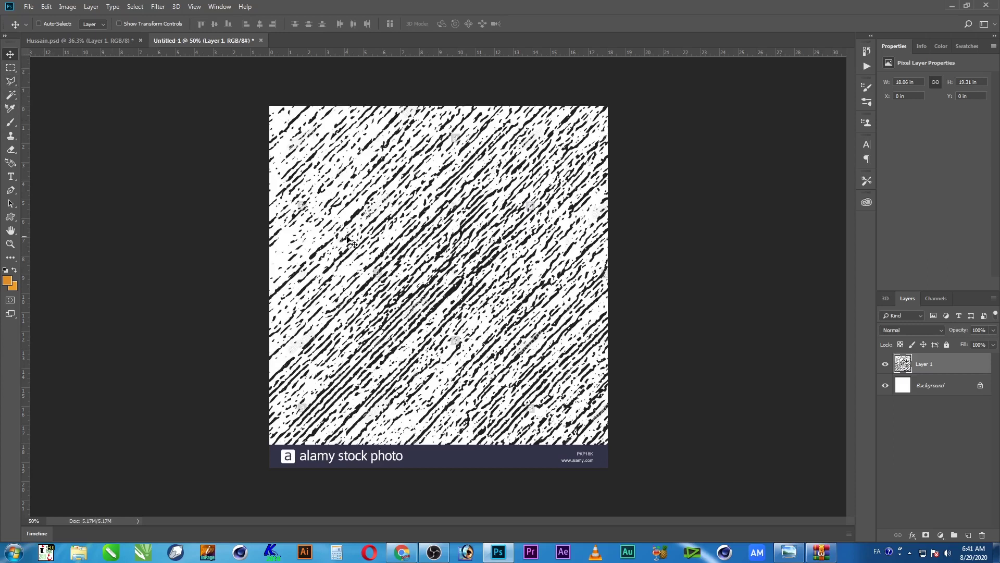
Crop the stock-photo watermark strip off the bottom of the texture image, leaving a height of about 17.97 in
key("c")
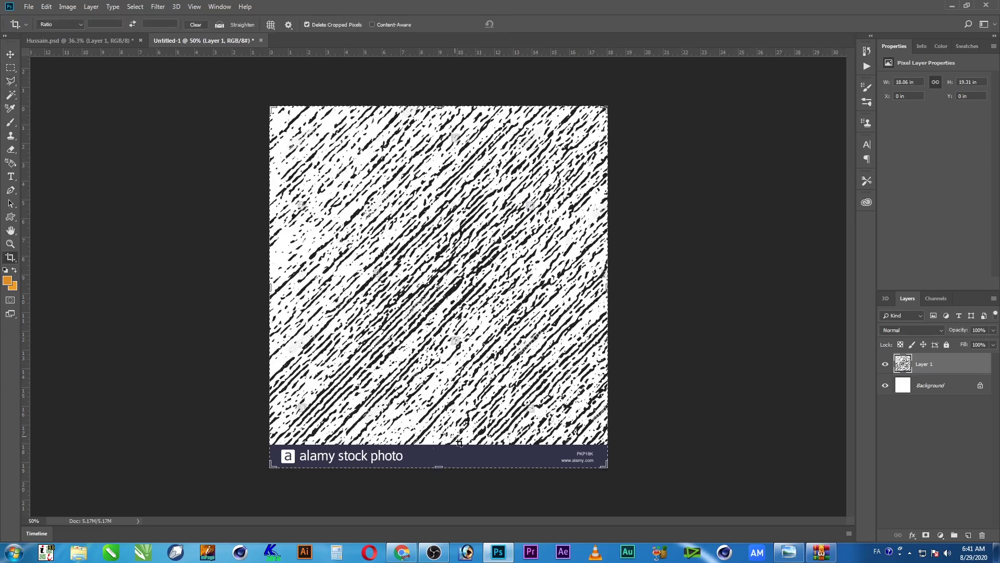
left_click_drag(438, 466, 441, 455)
key("Return")
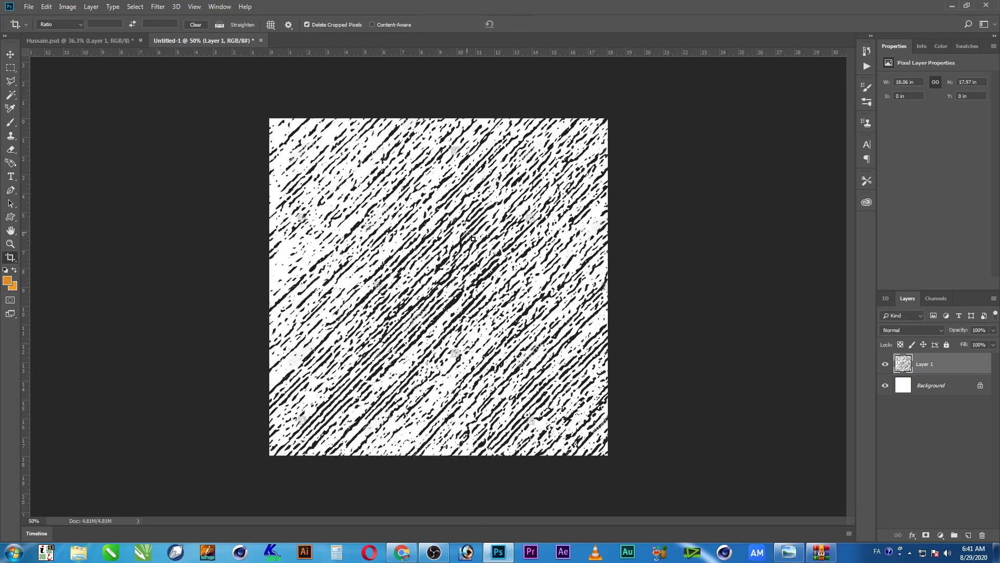
key("v")
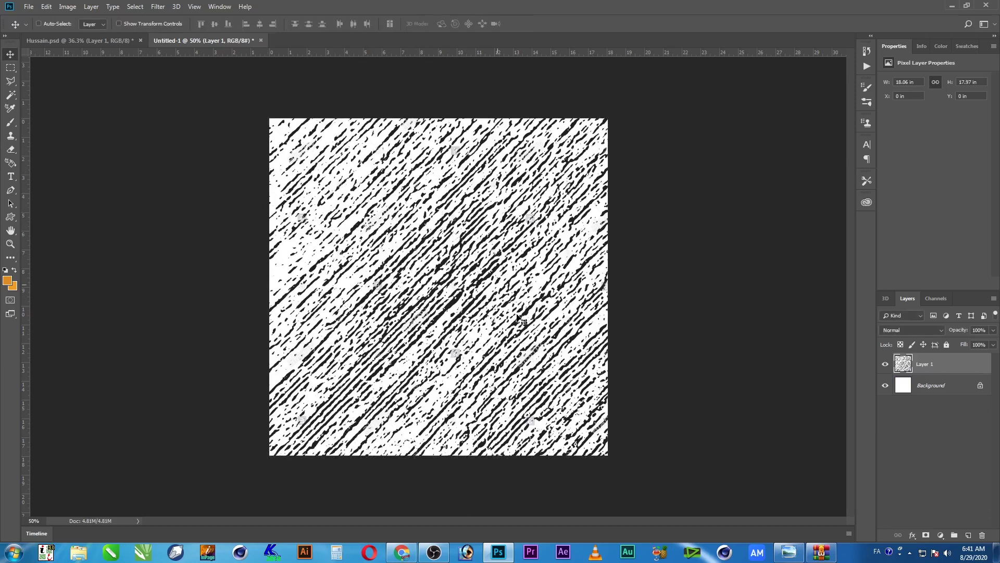
Select the texture's black strokes by sampling them with Color Range and cut them out of Layer 1
left_click(134, 6)
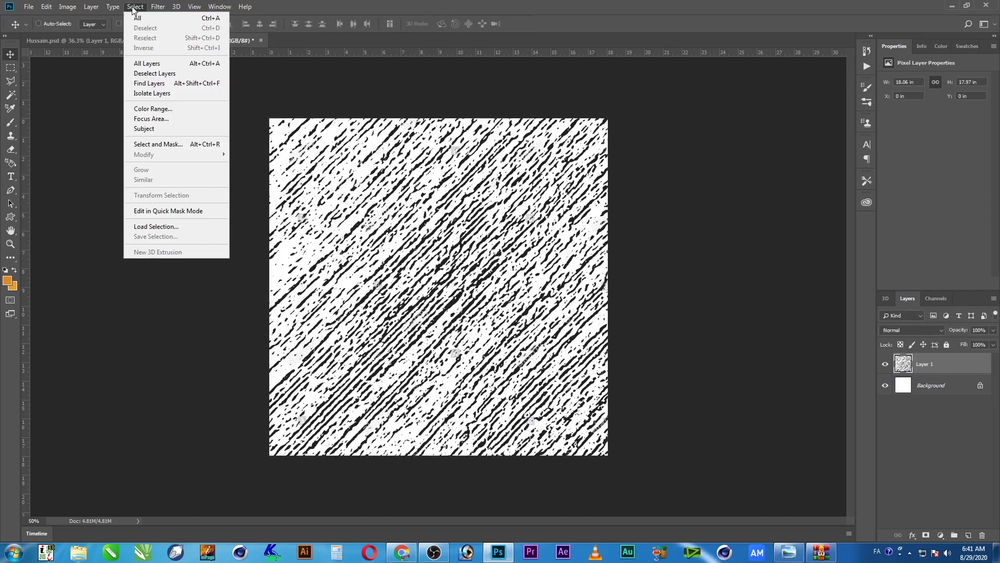
left_click(153, 109)
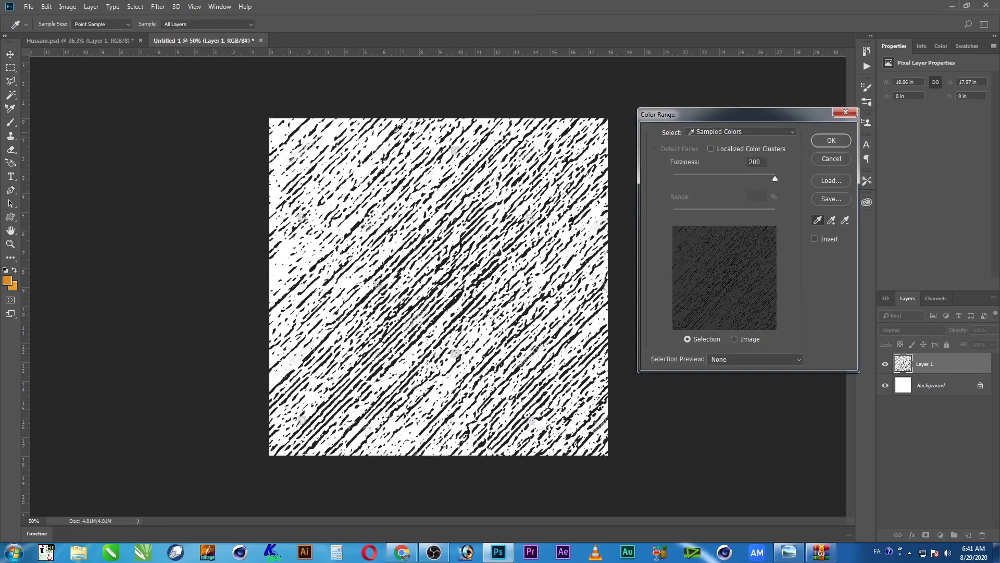
left_click(394, 130)
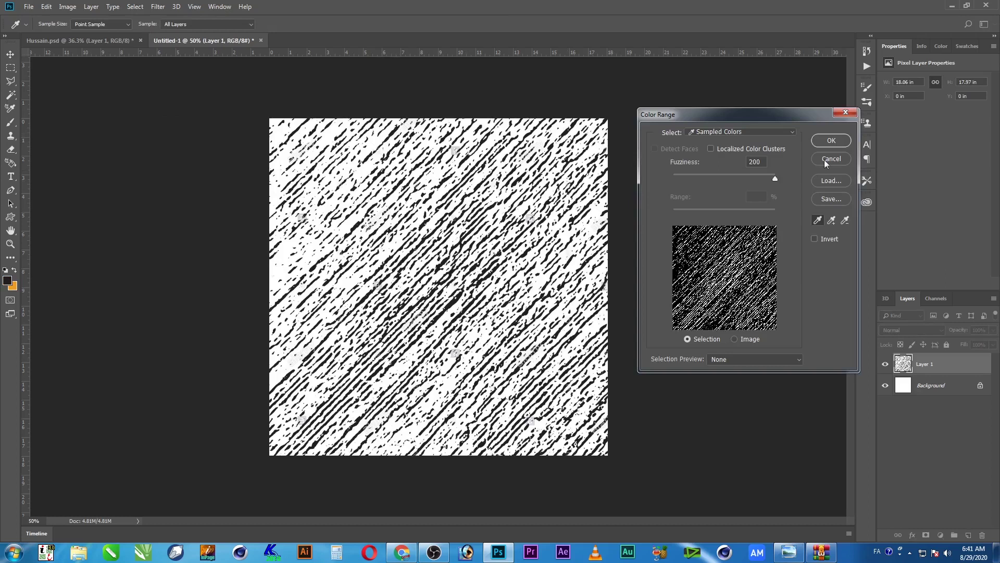
left_click(831, 140)
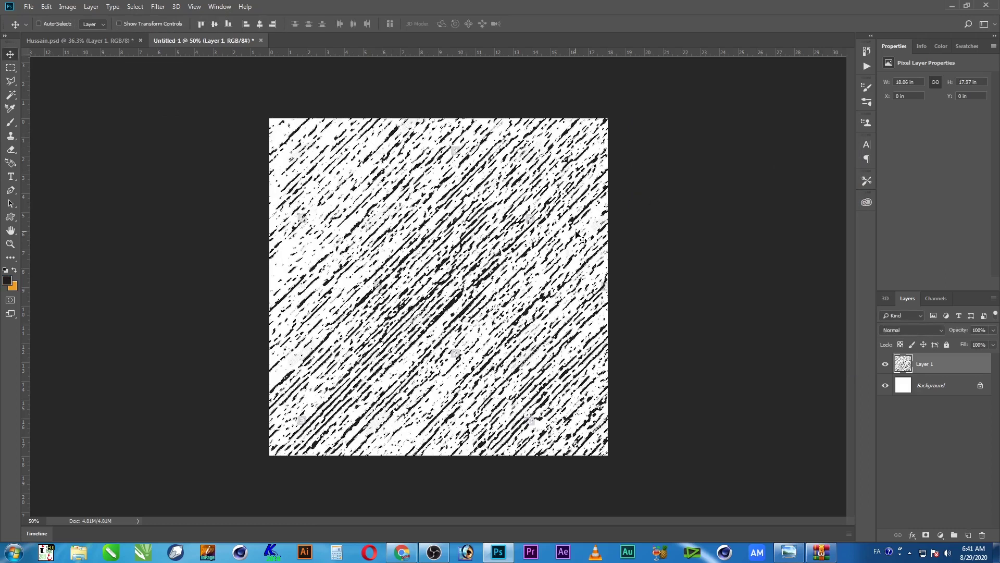
key("Delete")
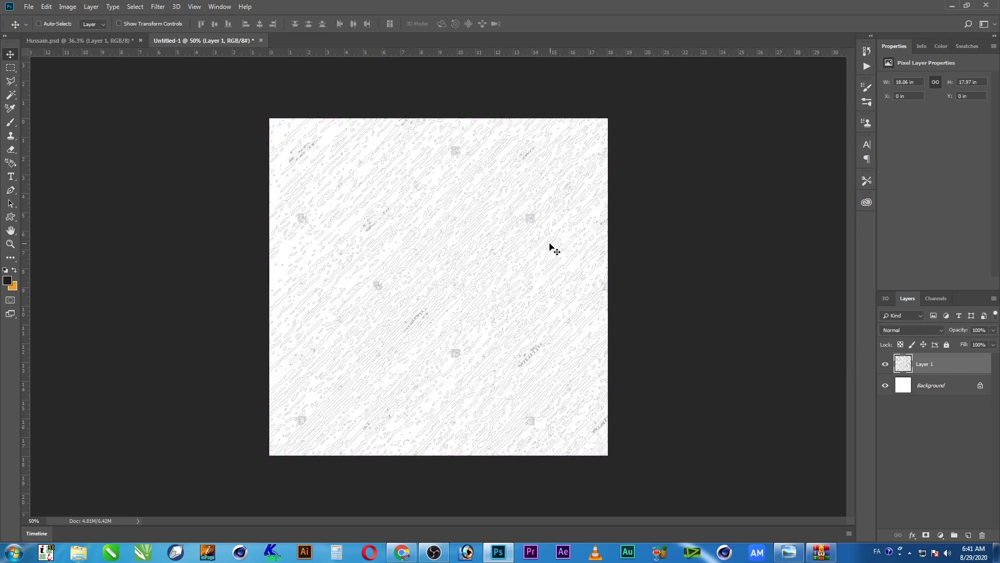
Paste the black strokes into Hussain.psd and tile them with two copies across the canvas's upper half
left_click(110, 39)
key("ctrl")
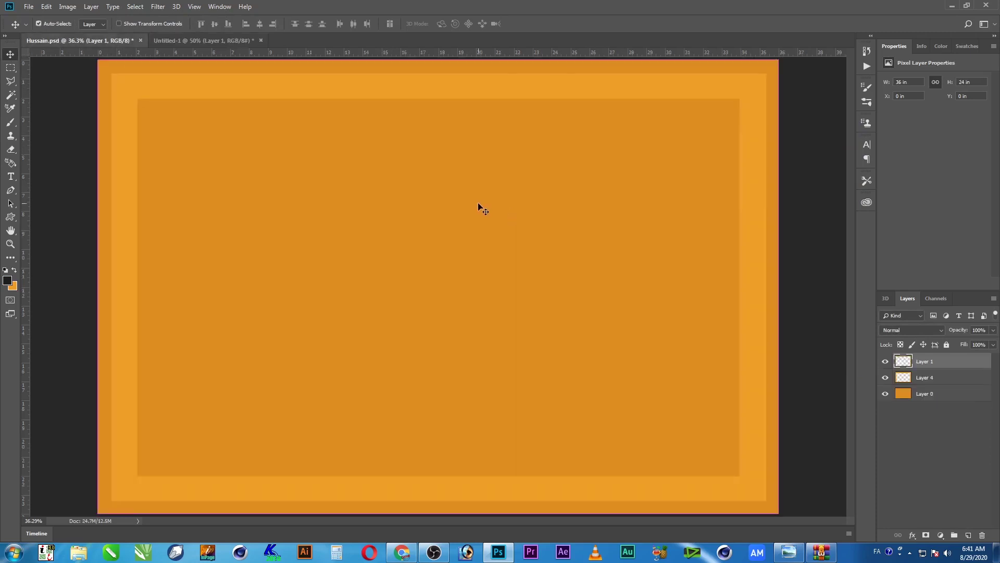
key("ctrl+v")
mouse_move(533, 210)
left_mouse_down()
mouse_move(564, 205)
mouse_move(696, 135)
left_mouse_up()
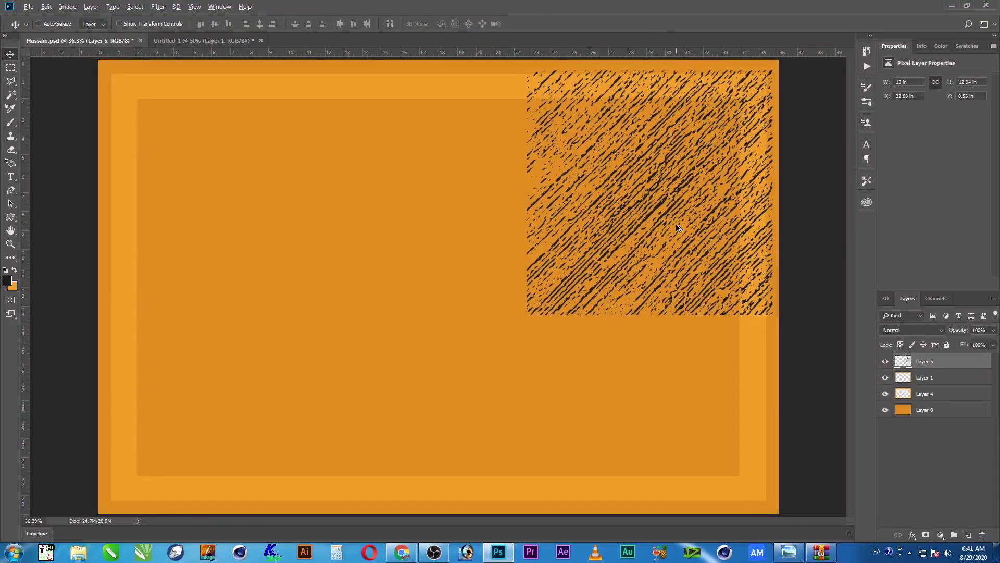
left_click_drag(676, 228, 236, 222)
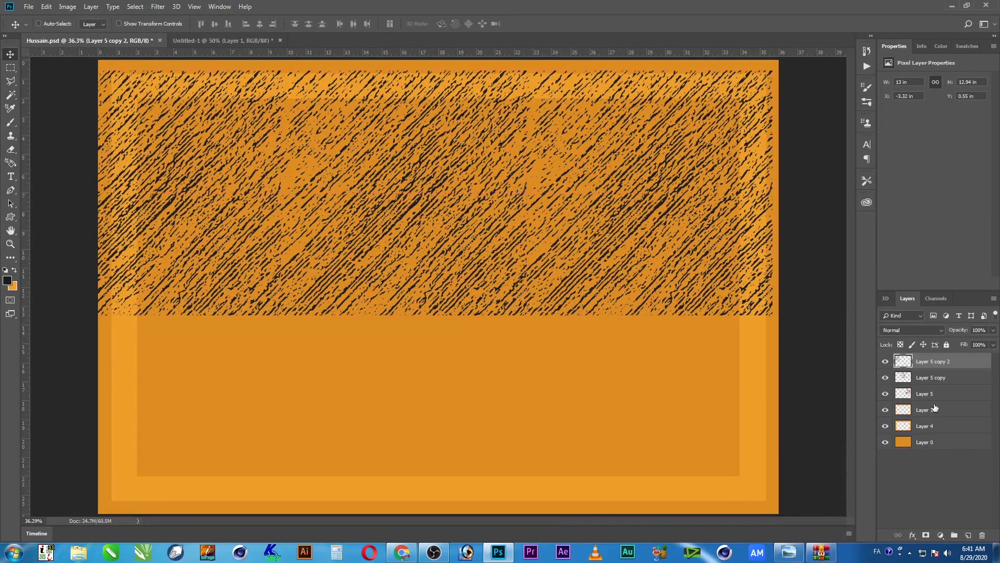
Merge the three side-by-side stroke texture layers into a single layer
left_click(909, 379, "shift")
left_click(911, 397, "shift")
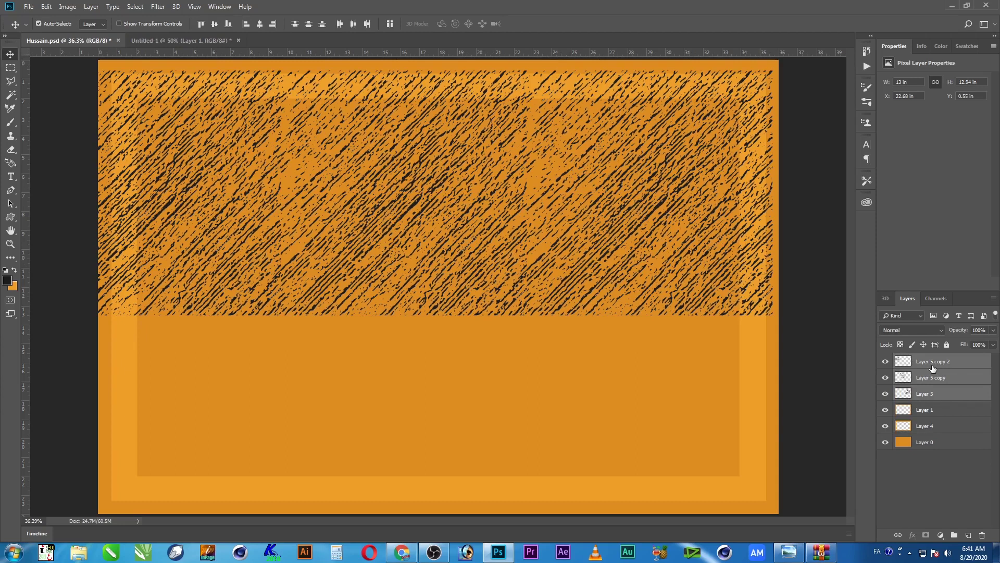
key("ctrl+e")
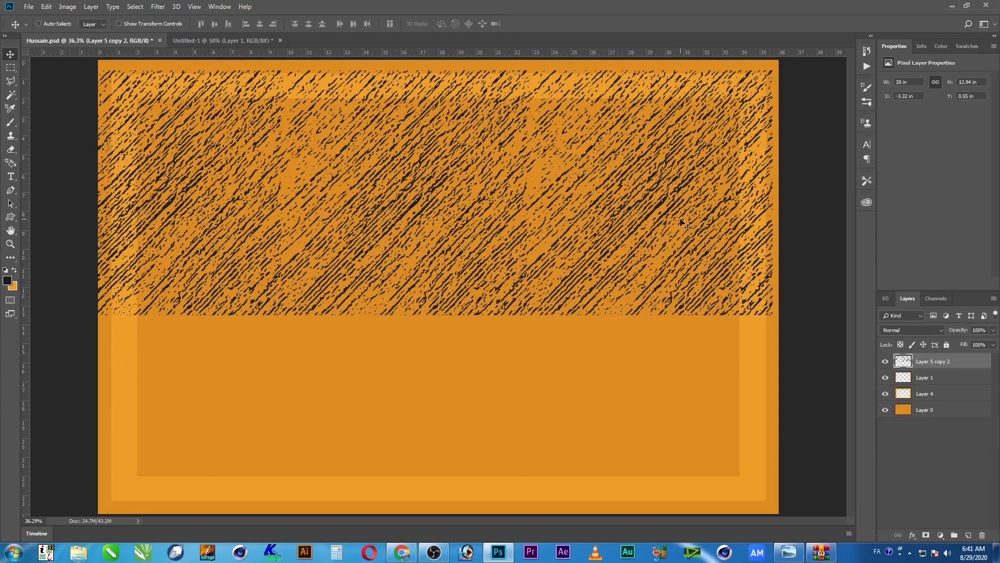
Duplicate the merged strokes onto the canvas's lower half, then merge both layers and position them to cover the whole canvas
left_click_drag(708, 106, 724, 104)
left_click_drag(655, 111, 673, 340)
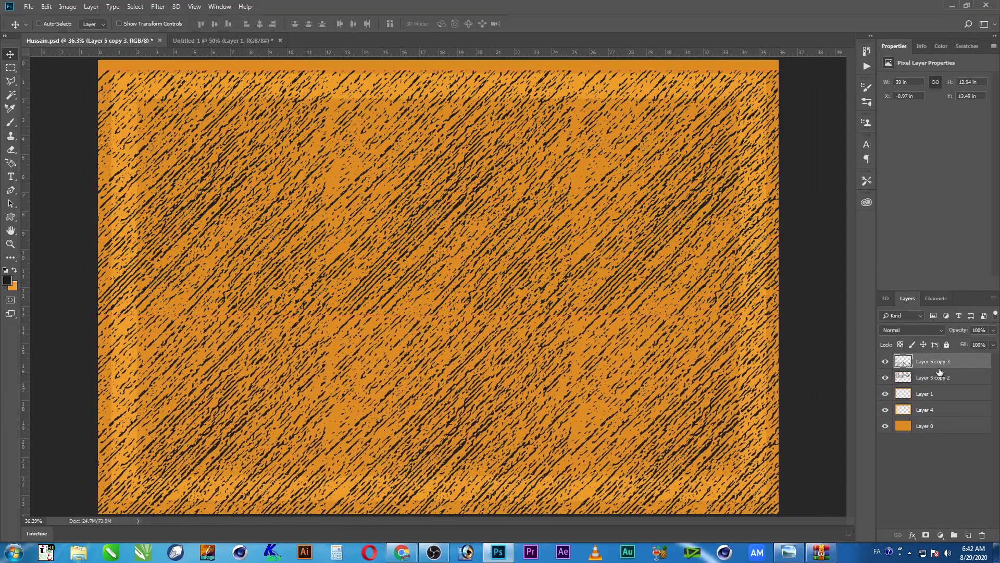
left_click(909, 379, "shift")
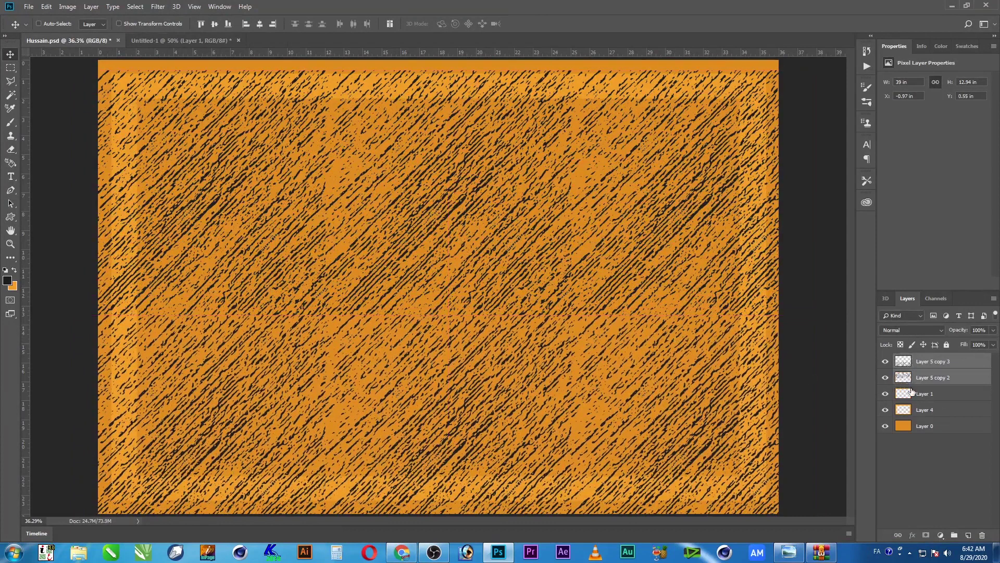
key("ctrl+e")
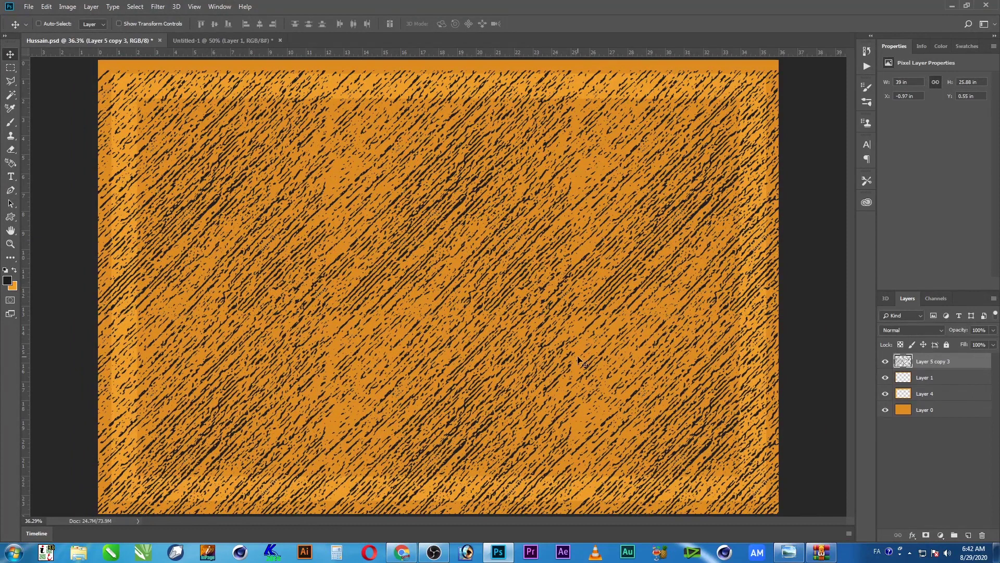
left_click_drag(607, 294, 606, 276)
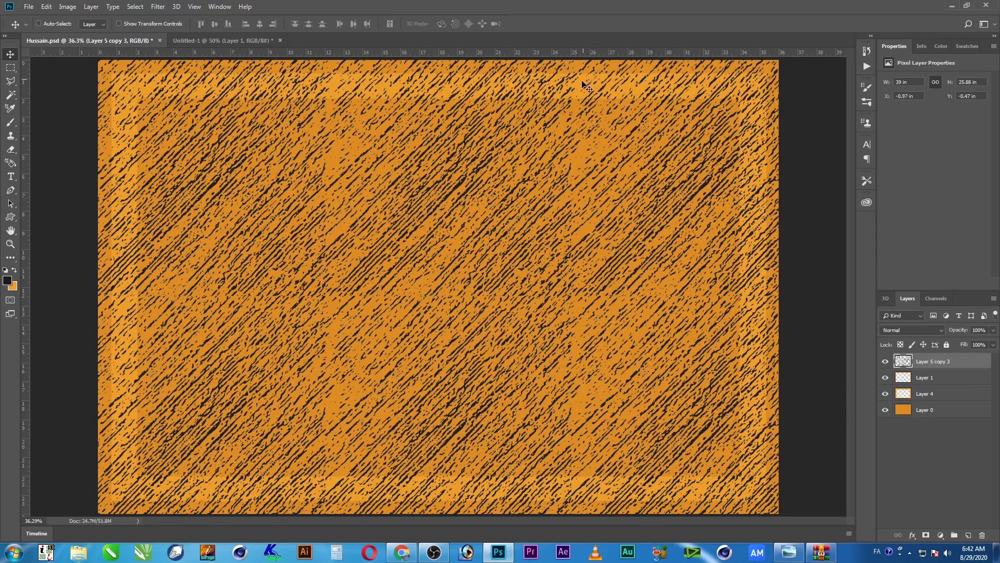
Load Layer 4's outline as a selection and rename the merged stroke layer "grunje"
left_click(903, 382, "ctrl")
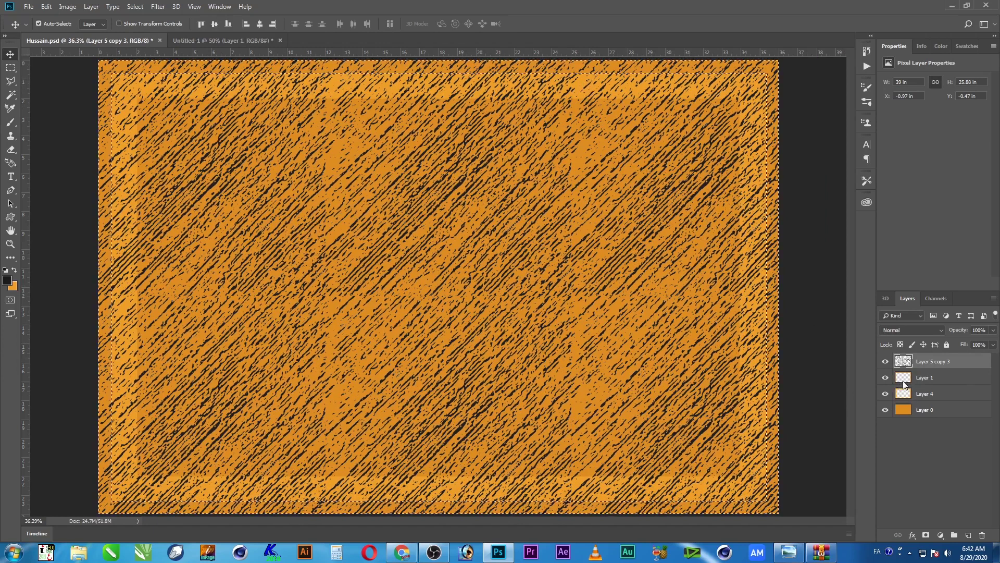
left_click(906, 395, "ctrl")
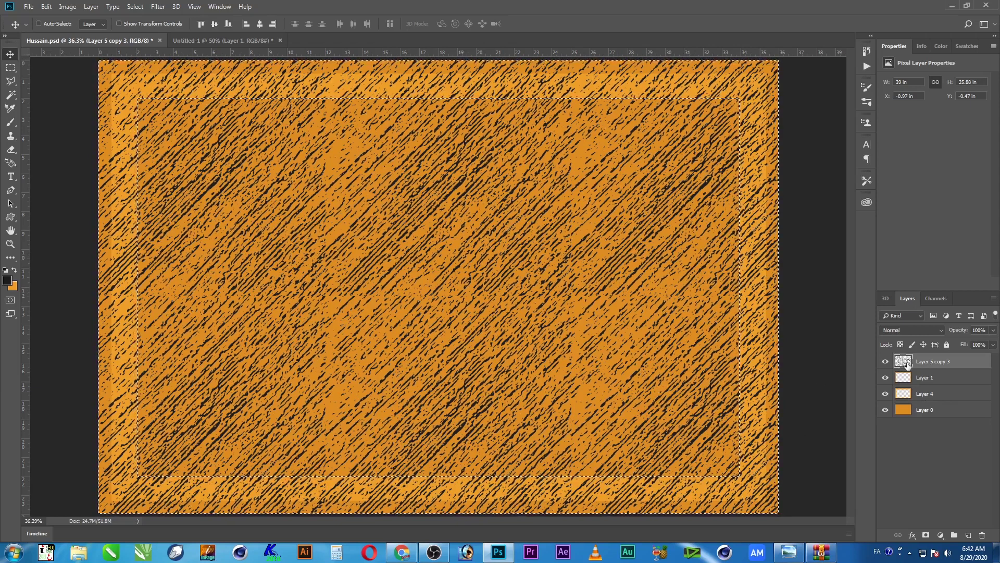
double_click(933, 366)
type("sقعسا")
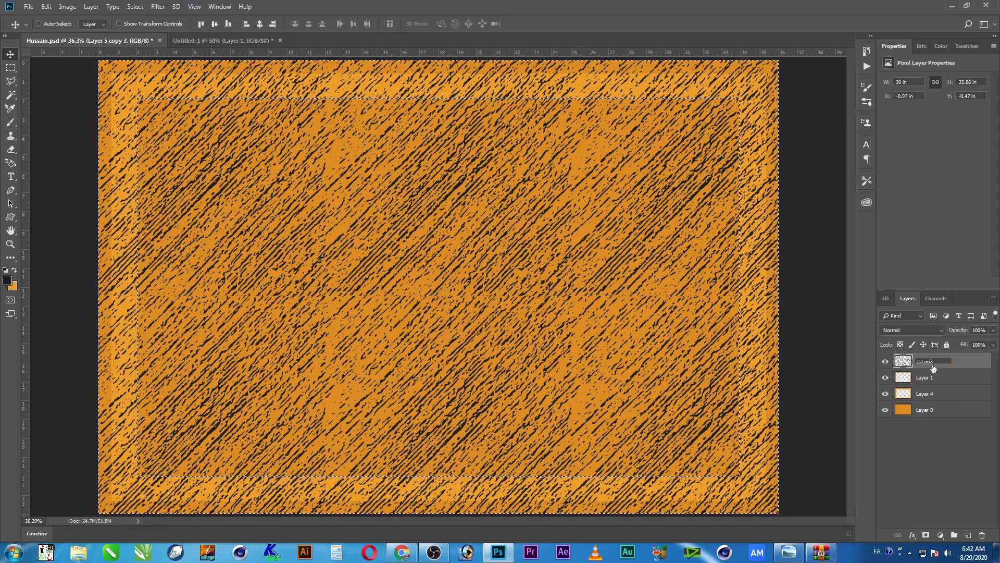
key("BackSpace")
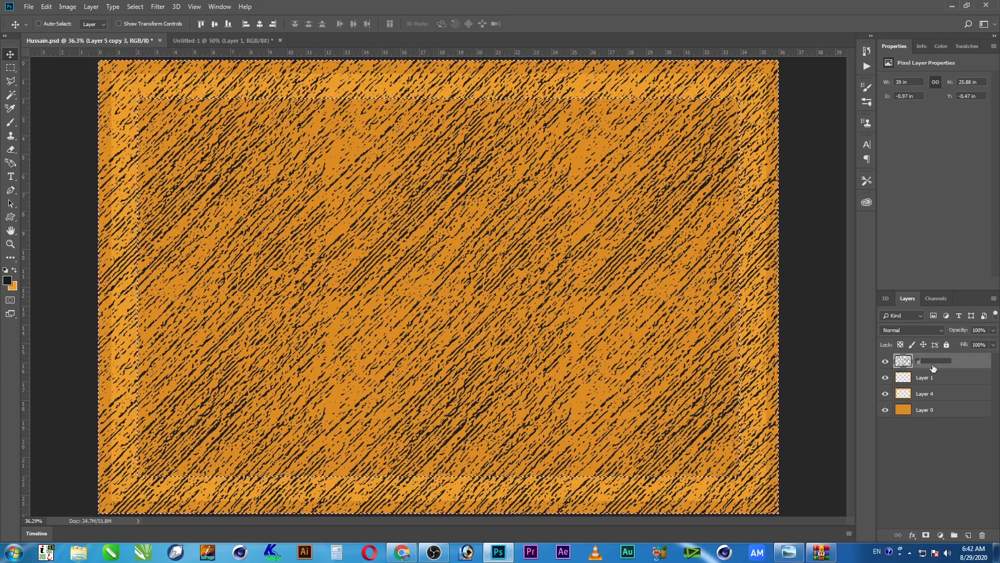
type("grun")
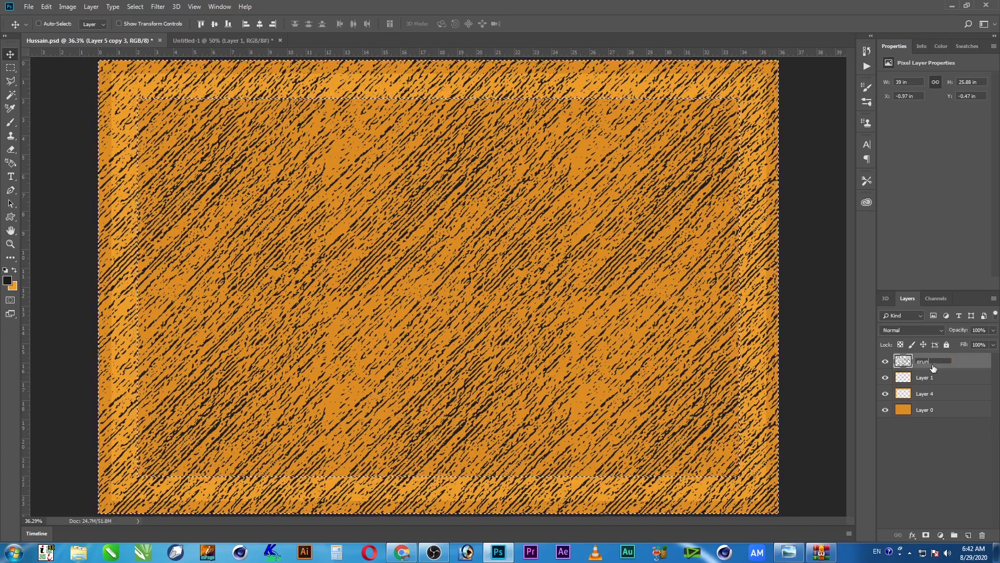
type("gege")
key("Return")
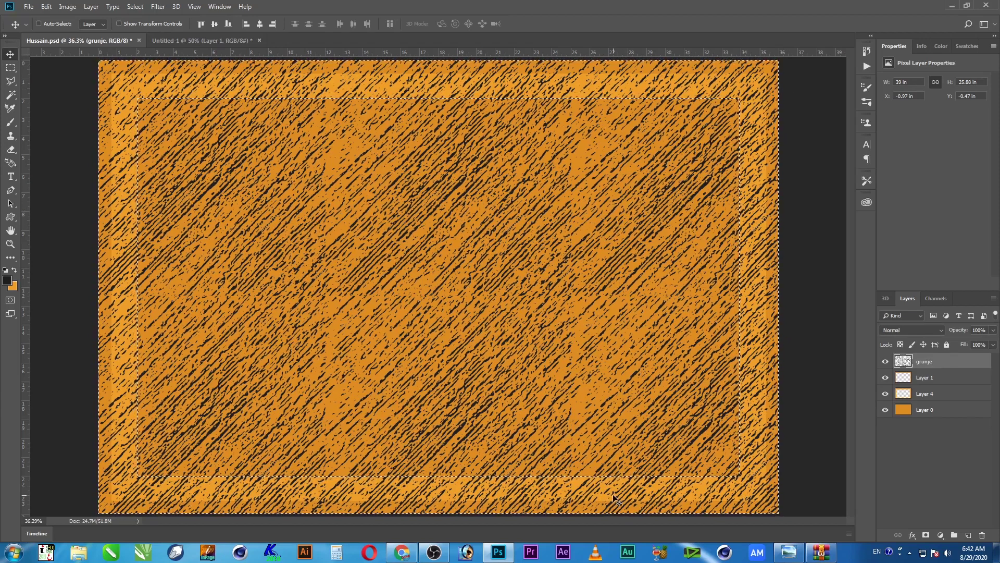
Invert the selection and delete the grunje strokes inside the inner frame
key("ctrl")
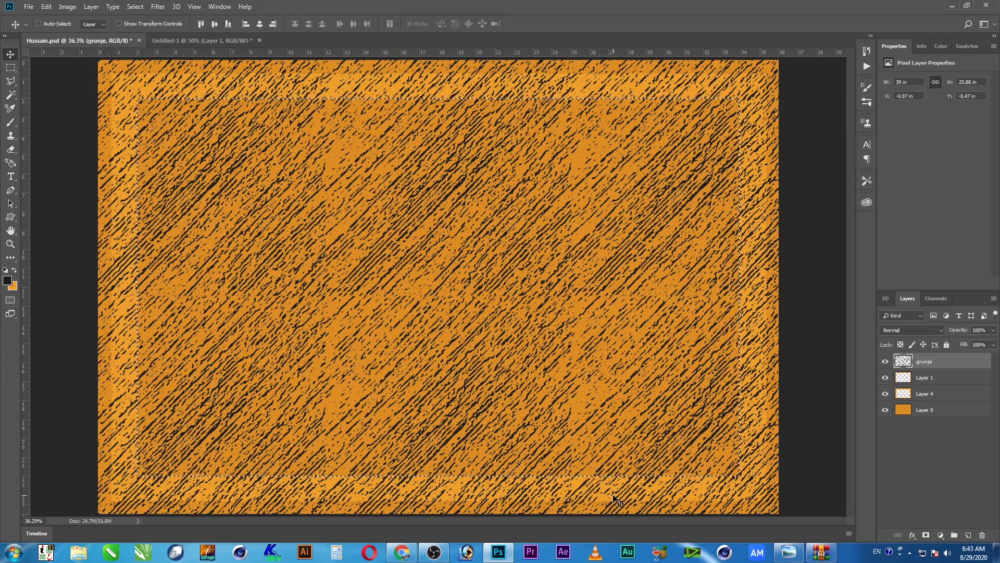
key("Delete")
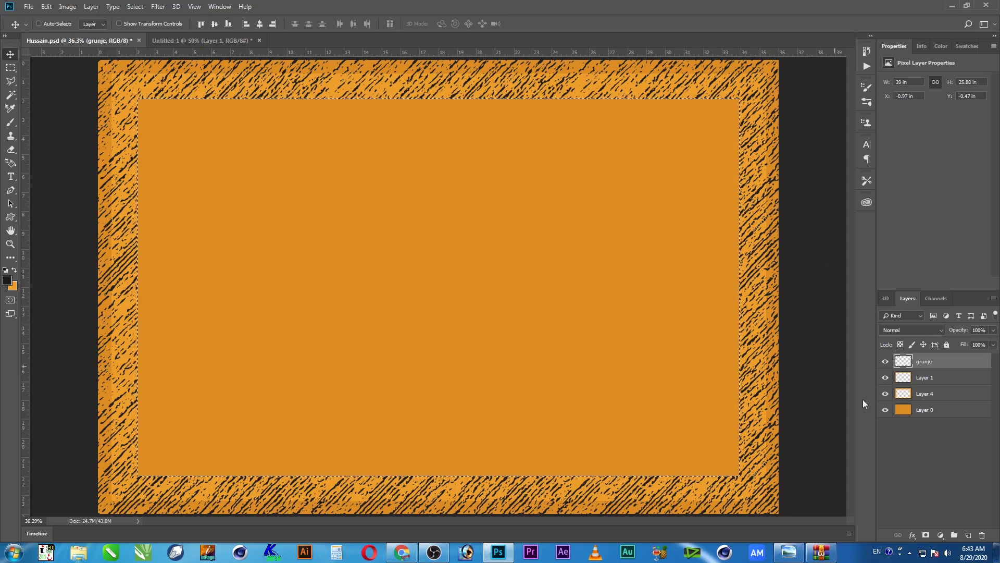
Load Layer 1's outline as a selection, delete the grunje strokes over the outer border, and deselect
key("ctrl")
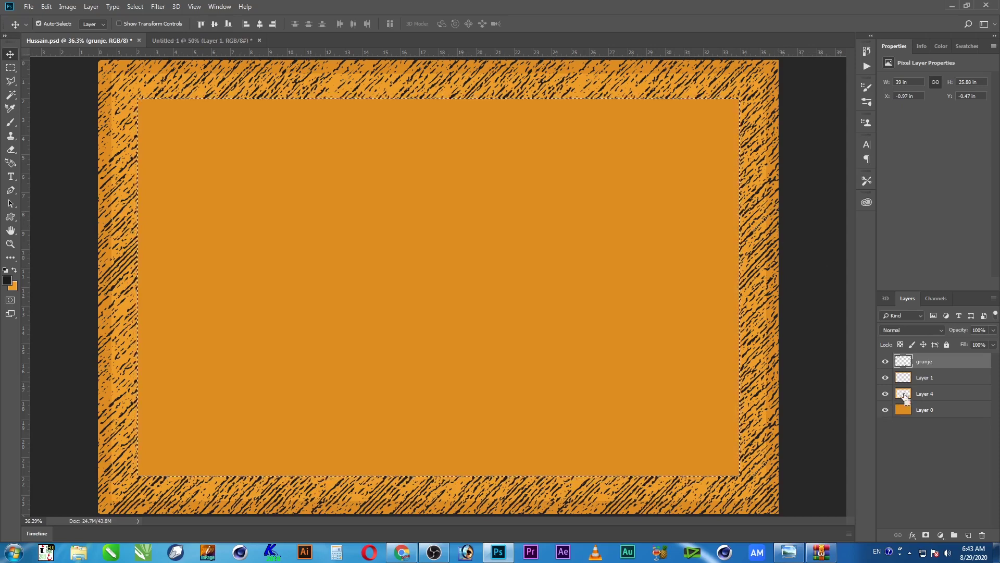
left_click(906, 380, "ctrl")
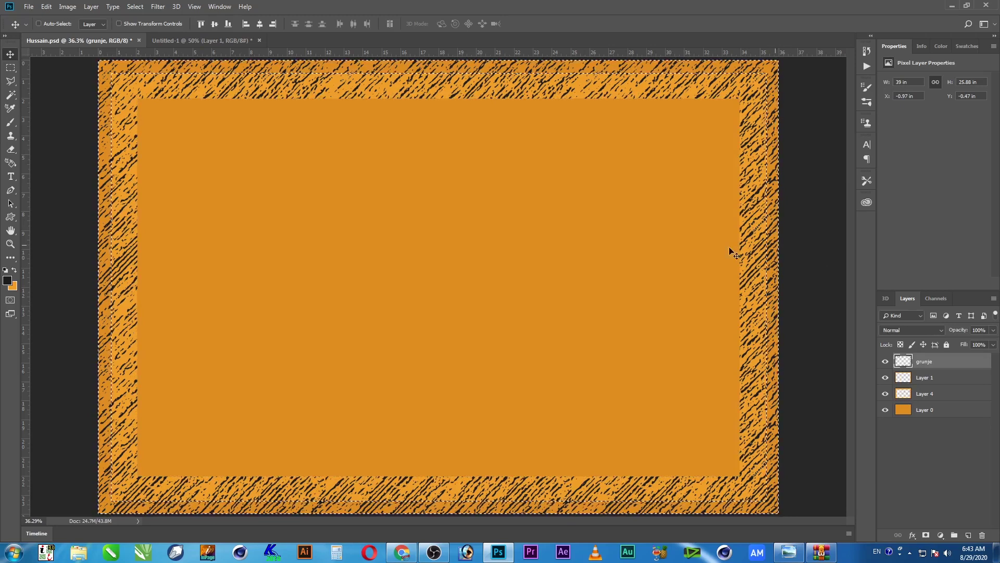
key("ctrl+shift+i")
key("Delete")
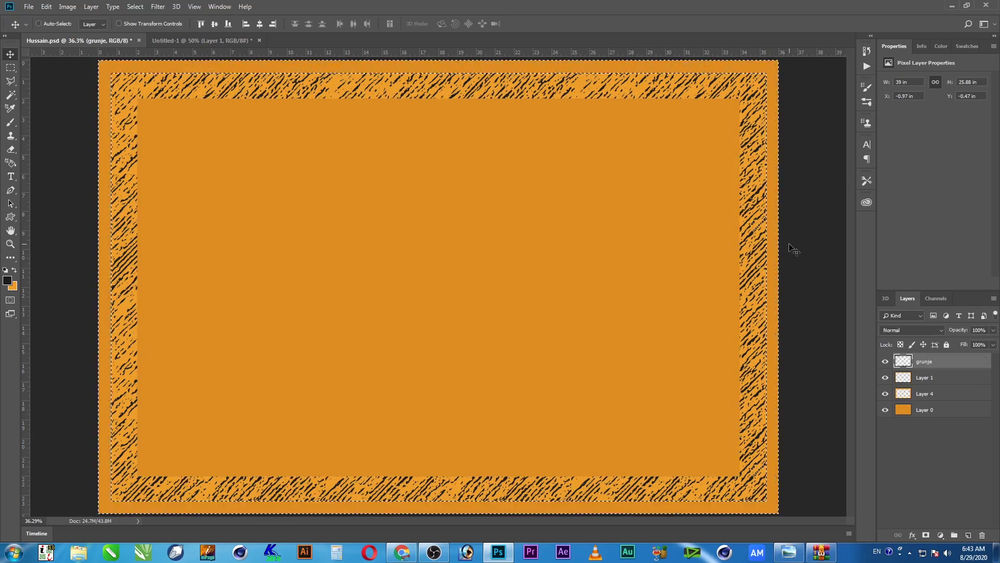
key("ctrl+d")
Try filling the grunje layer's strokes with the current orange background colour
double_click(975, 364)
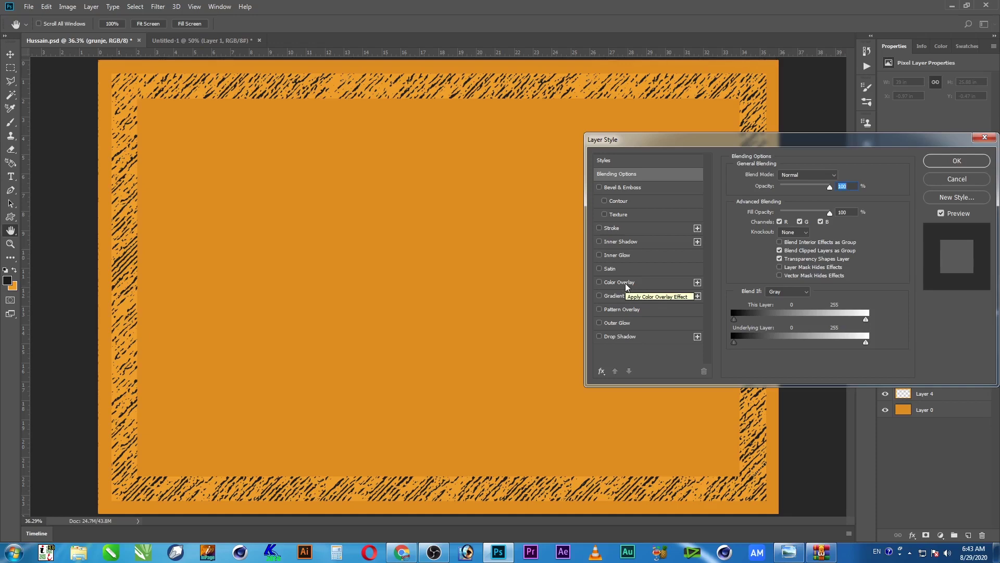
left_click(969, 179)
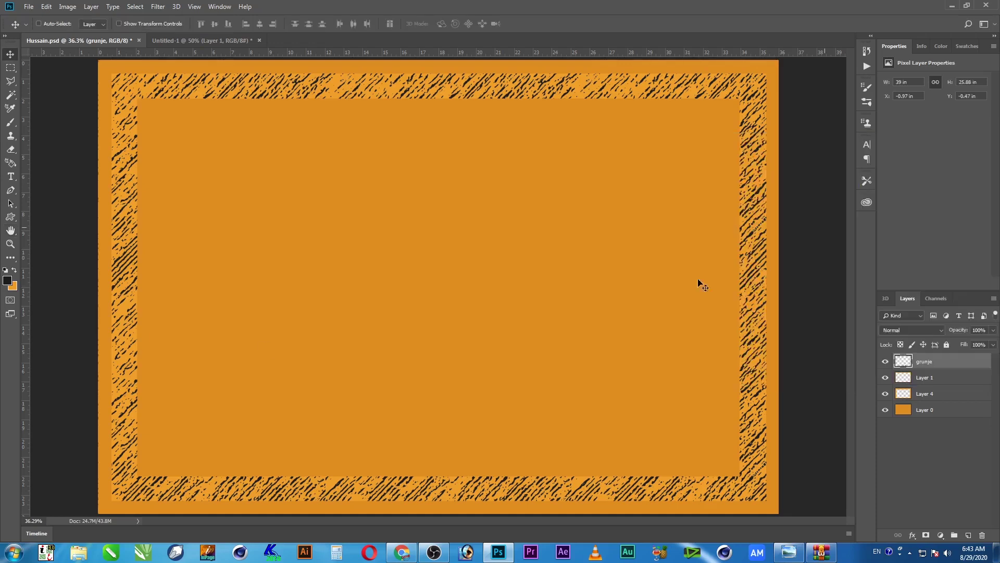
left_click(13, 288)
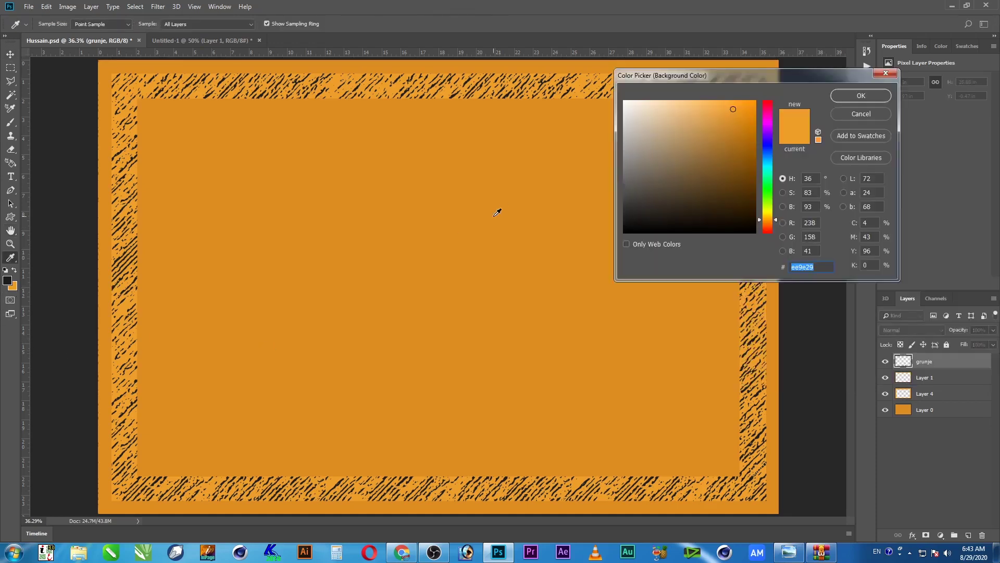
key("Escape")
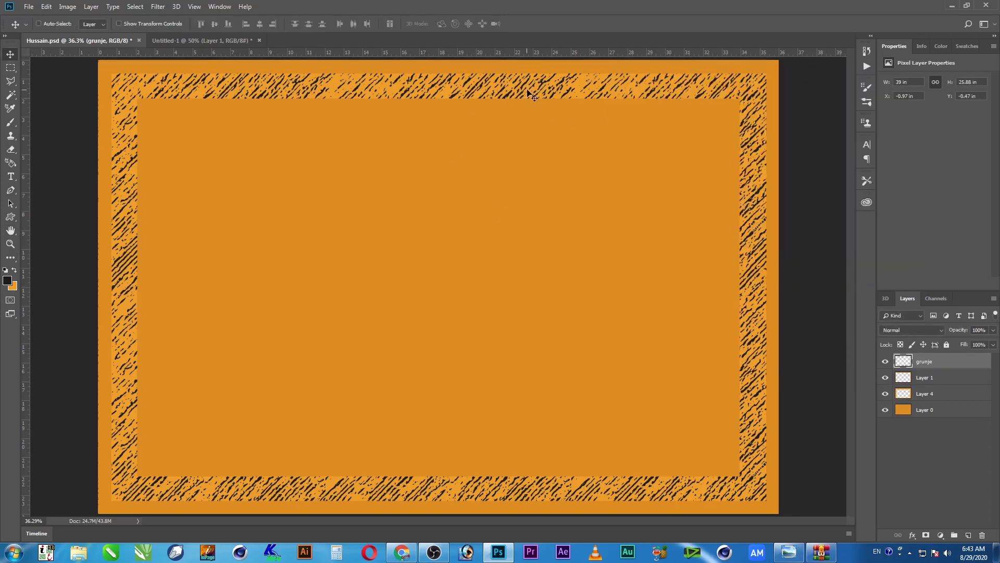
key("ctrl+shift+BackSpace")
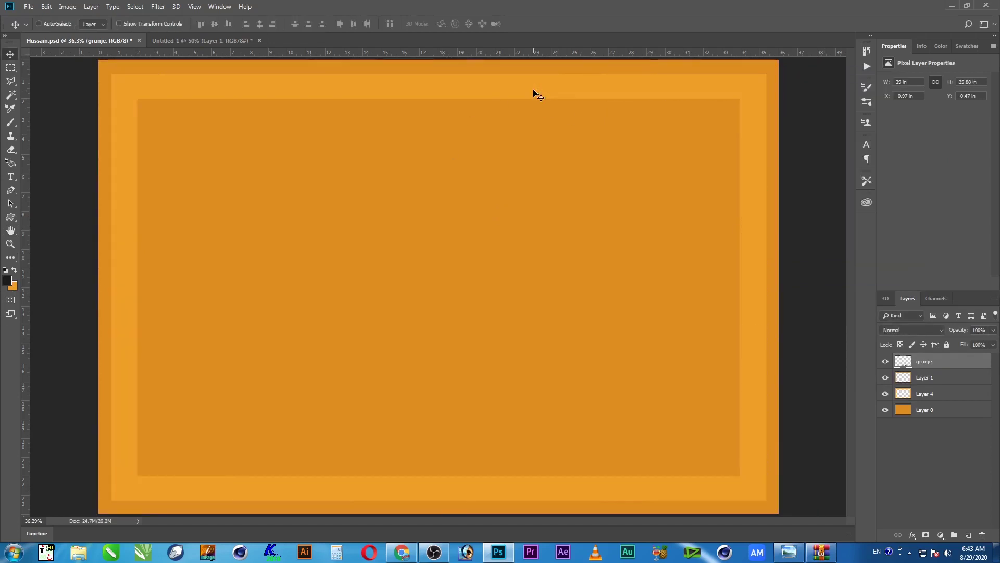
Set the background colour to the darker orange #b46d06 and fill the grunje layer's strokes with it
left_click(13, 288)
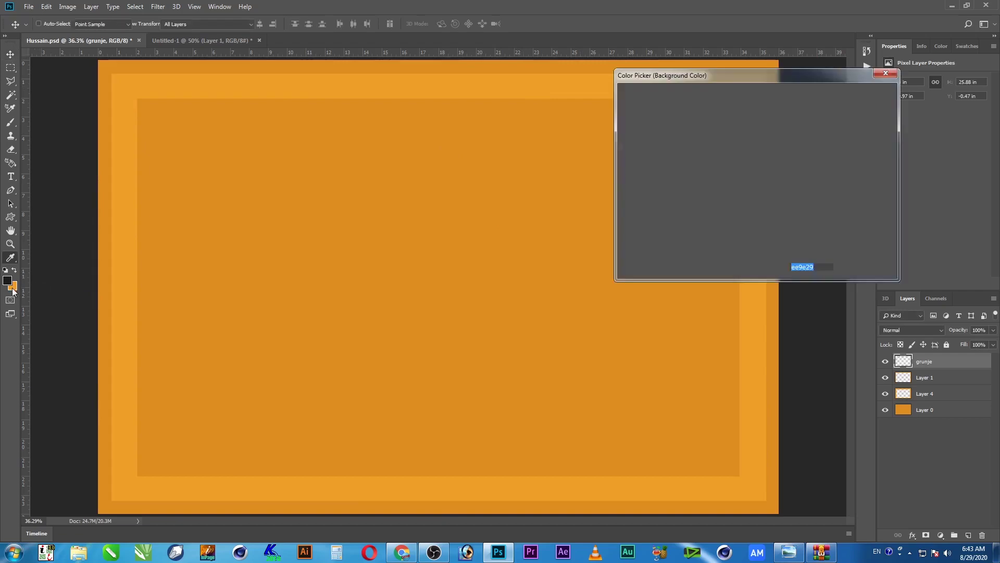
left_click_drag(740, 121, 751, 136)
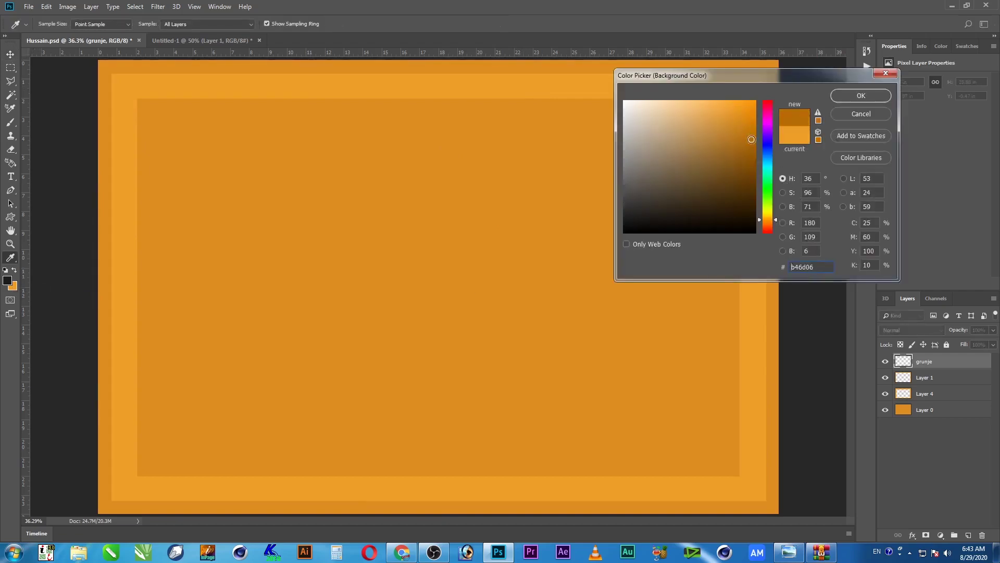
left_click(848, 94)
key("ctrl+shift+BackSpace")
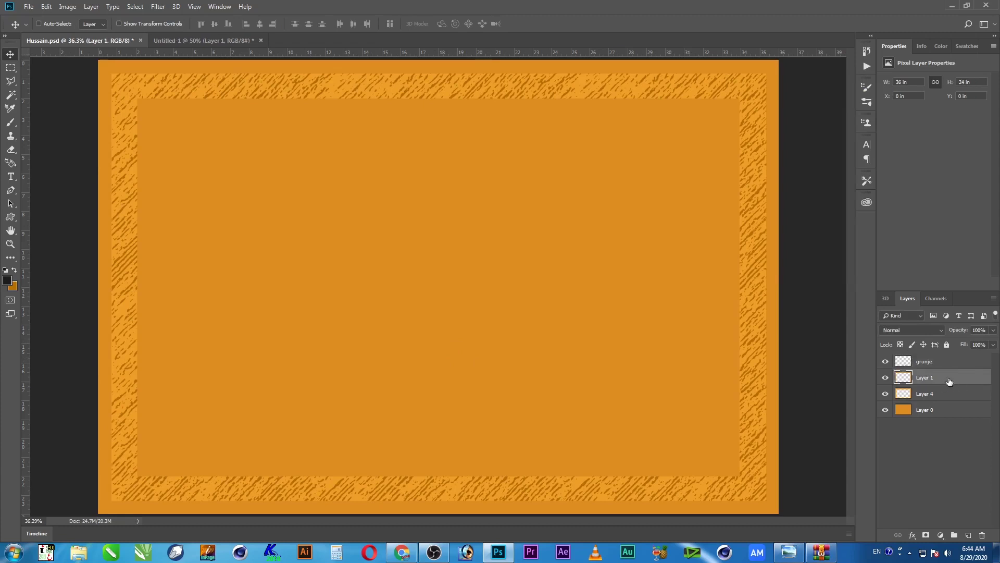
Rename Layer 1 as "Out side border" and Layer 4 as "Grunge Inner Border"
double_click(932, 377)
type("Out side border")
left_click(924, 395)
double_click(924, 394)
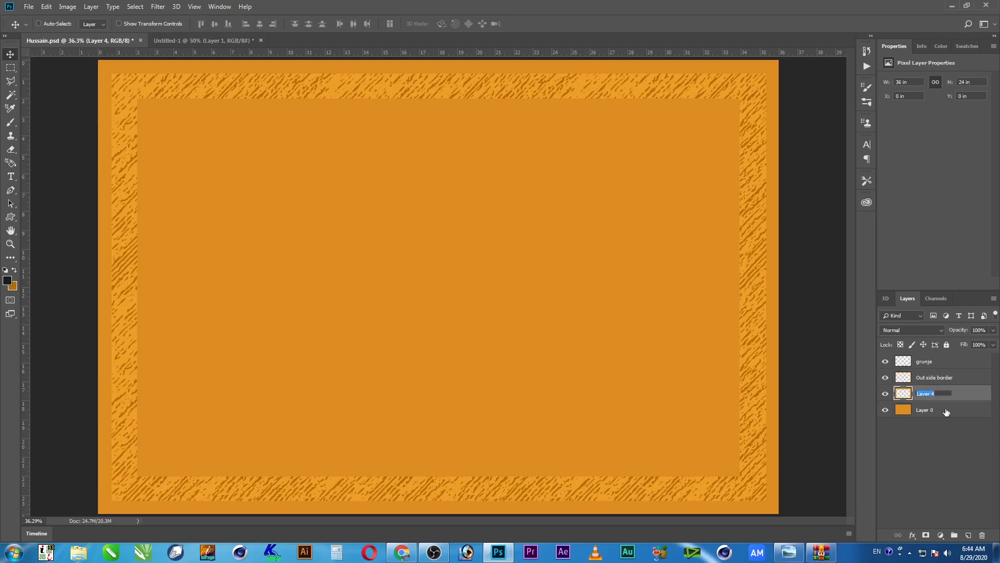
type("Grund")
type("e Inner Border")
key("Return")
Move the grunje layer below Out side border and group it with Grunge Inner Border
left_click_drag(909, 361, 904, 384)
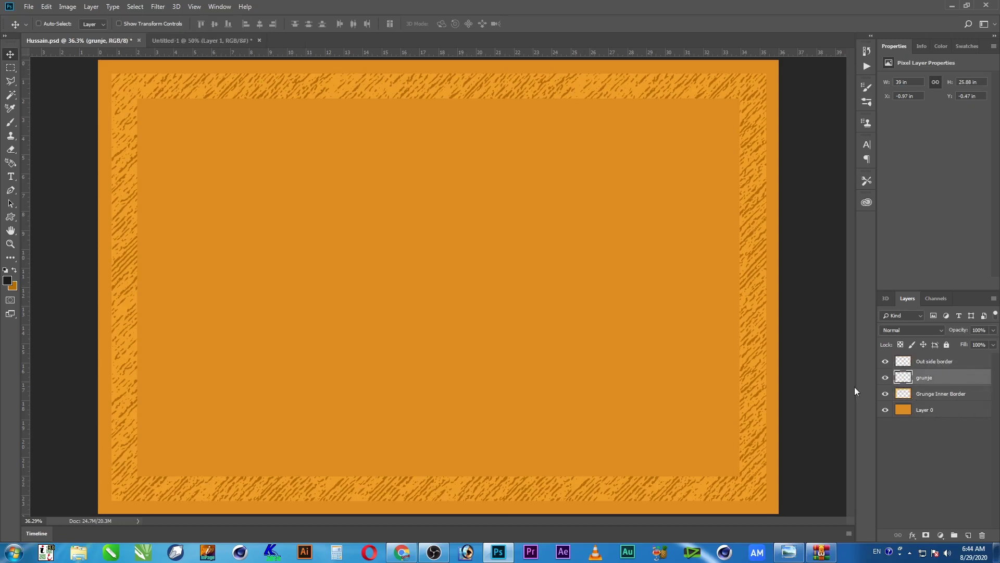
left_click(954, 396, "ctrl")
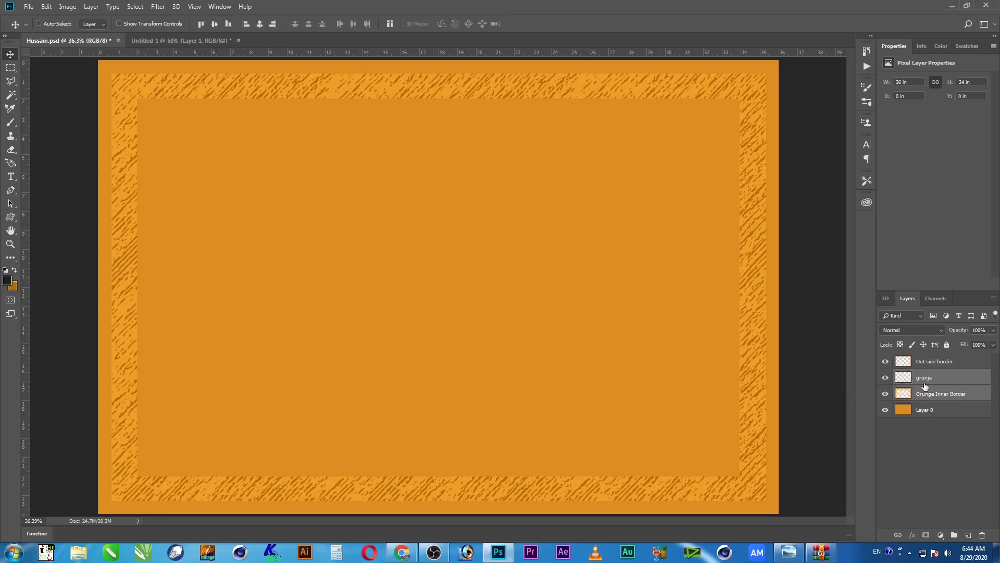
key("ctrl+g")
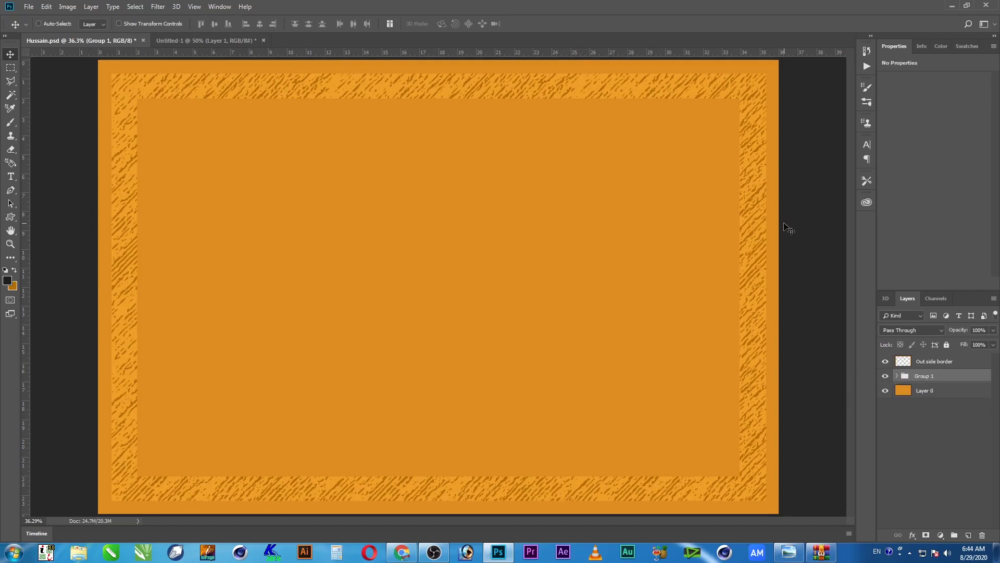
Try moving the grouped grunge border across the canvas and undo the move
left_click_drag(730, 248, 688, 262)
left_click_drag(725, 300, 777, 277)
left_click_drag(784, 354, 645, 397)
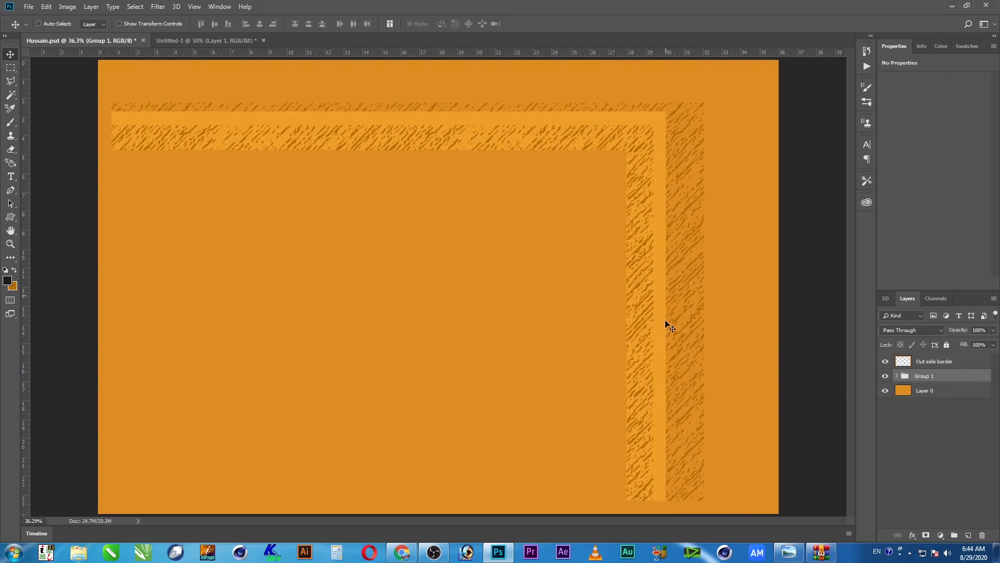
key("ctrl+z")
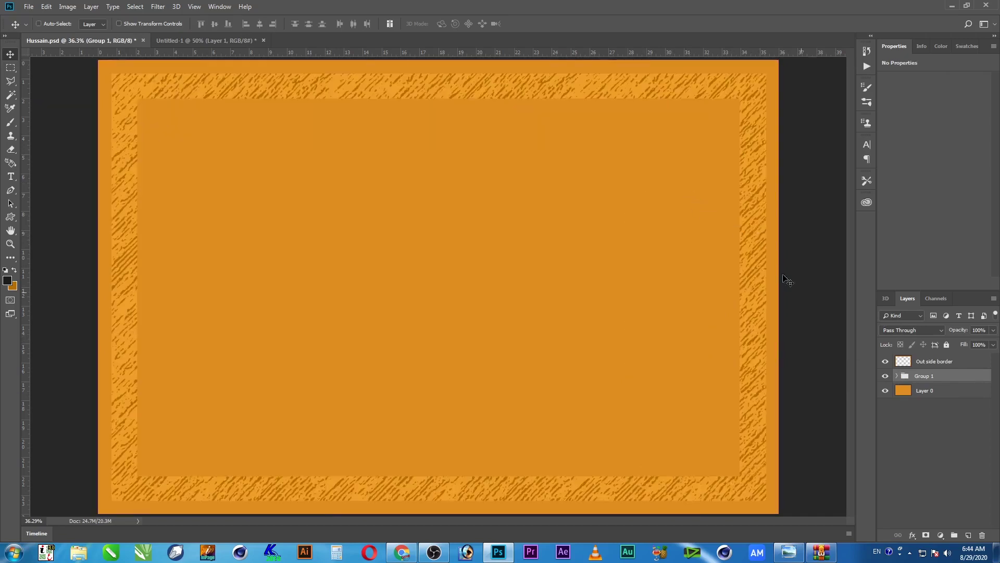
Add an Outer Glow to the Out side border layer with the Normal blend mode
left_click(969, 363)
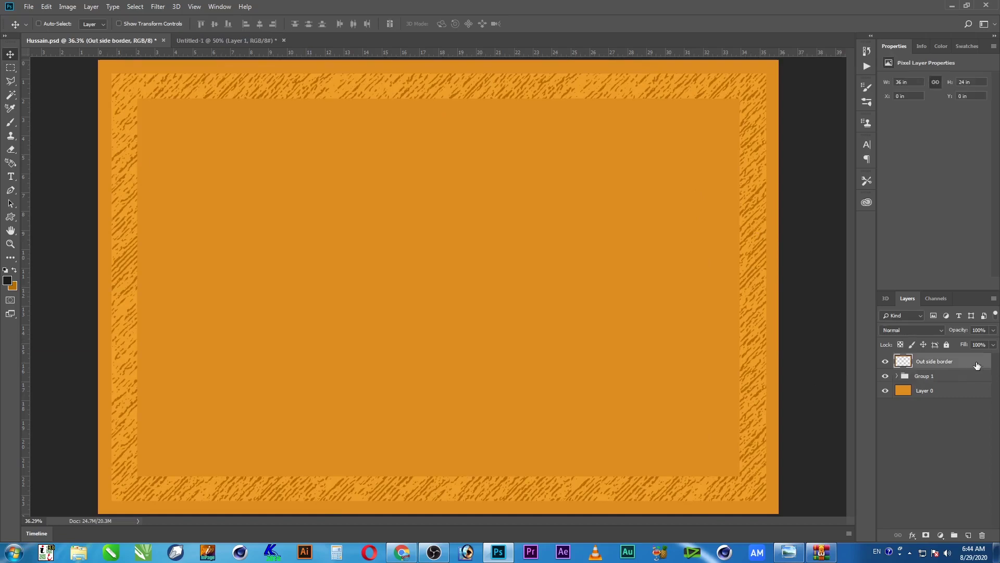
right_click(774, 117)
left_click(782, 121)
double_click(980, 362)
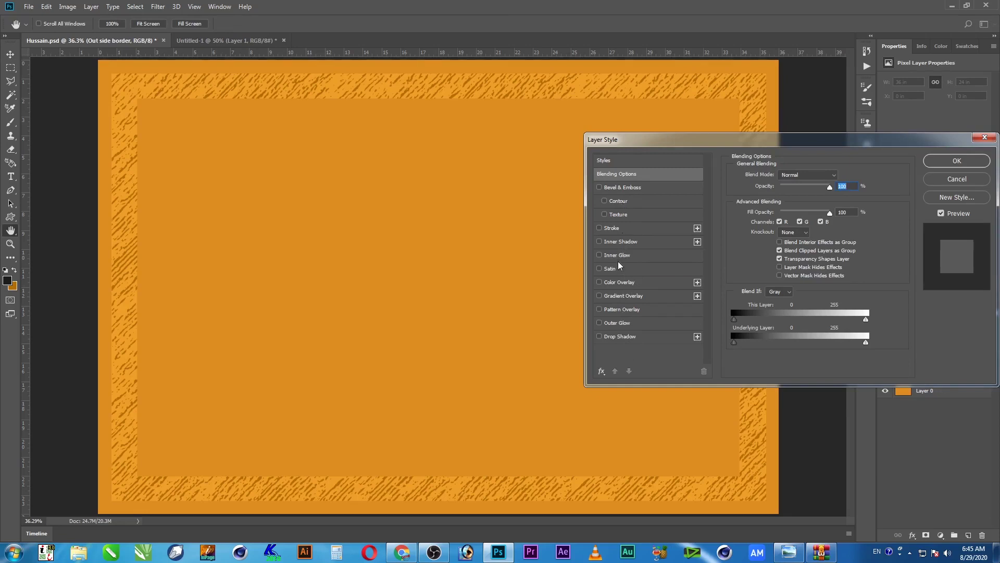
left_click(622, 324)
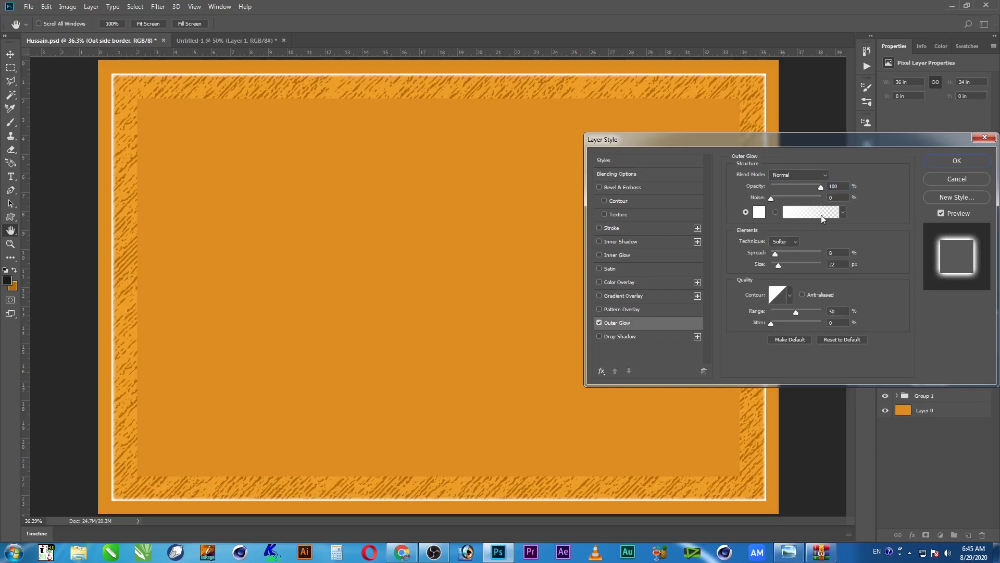
left_click(777, 175)
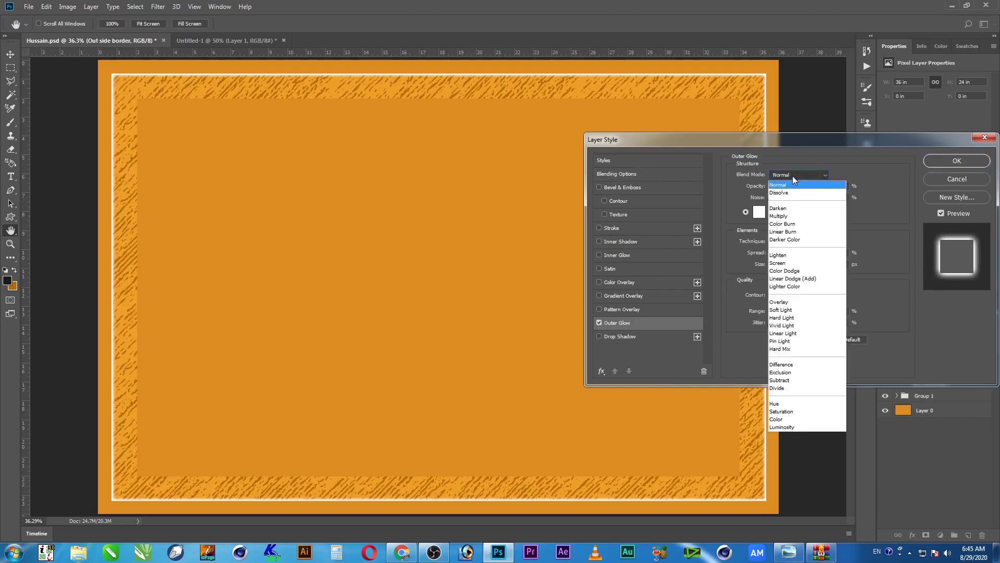
left_click(792, 185)
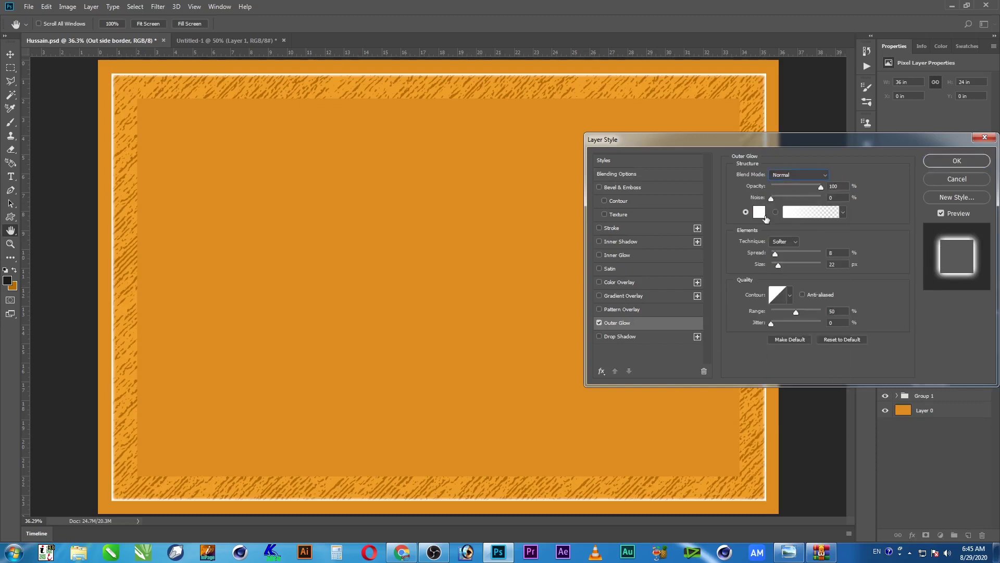
Try black (000000) as the outer glow colour
left_click(761, 216)
left_click_drag(729, 217, 759, 235)
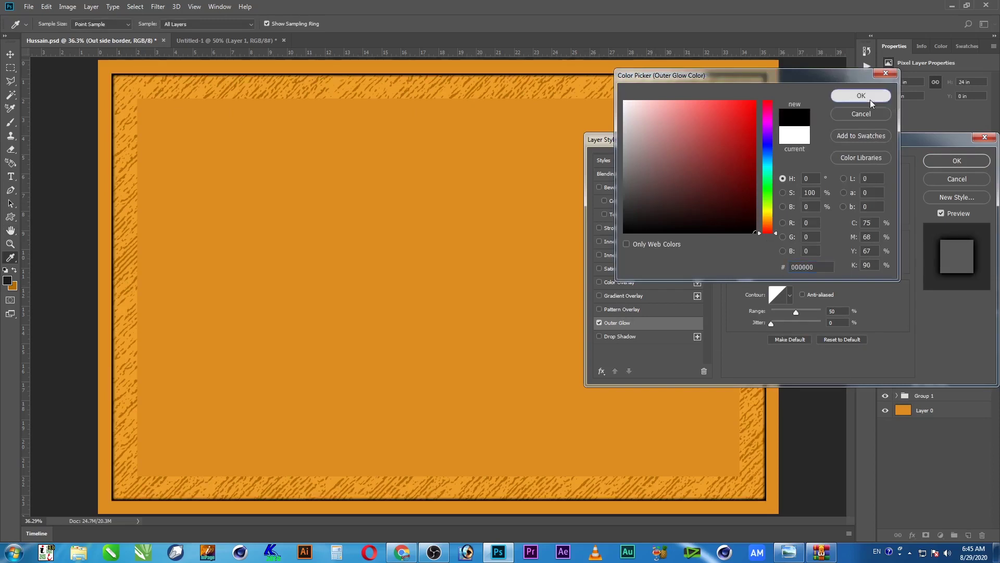
left_click(870, 99)
Sample the canvas orange for the outer glow colour and darken it to a brownish orange
left_click(759, 216)
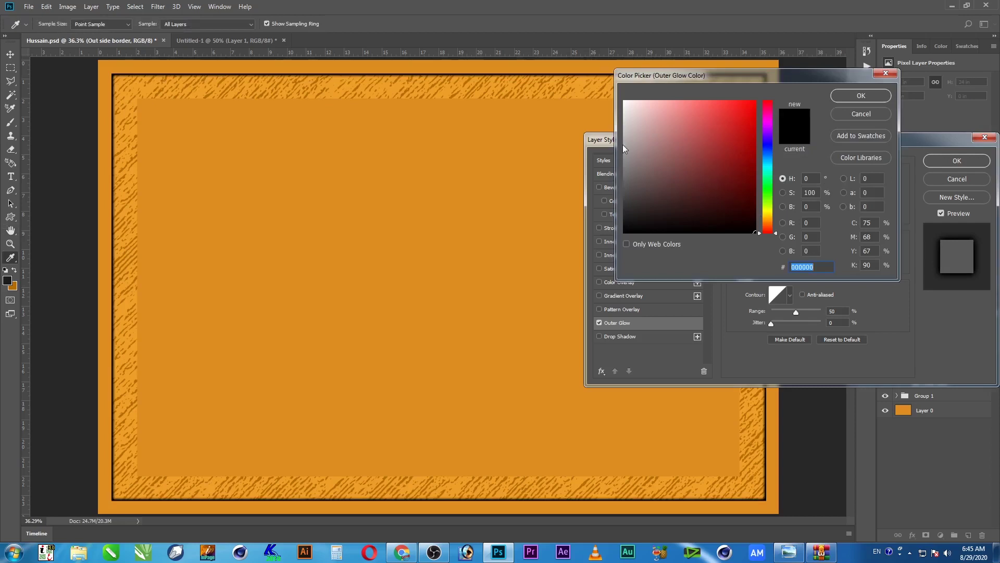
left_click(380, 154)
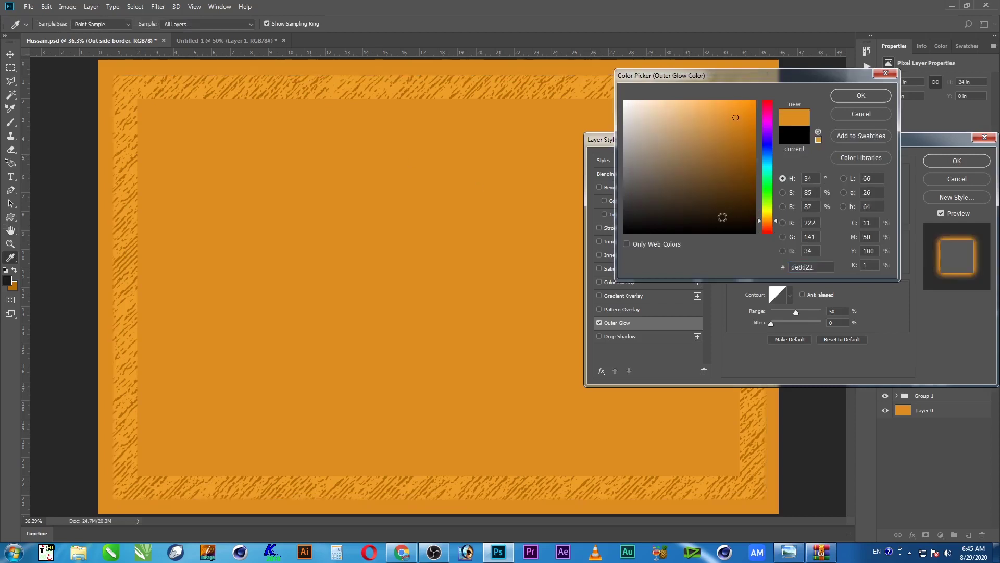
left_click(742, 131)
left_click_drag(741, 131, 747, 150)
left_click(878, 99)
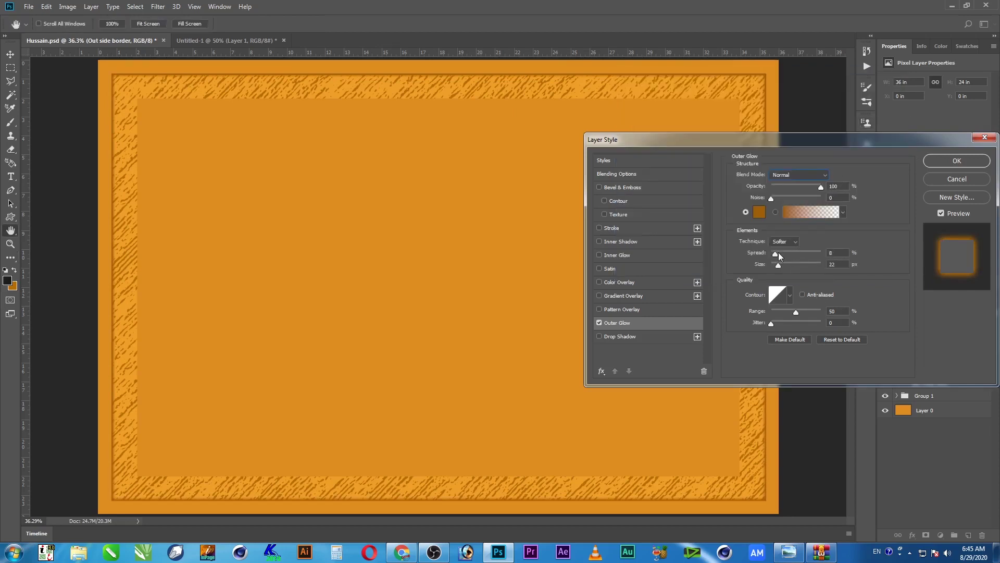
Set the outer glow's size to 43 px, spread to 14% and opacity to 69%, and apply the layer style
left_click_drag(779, 265, 782, 265)
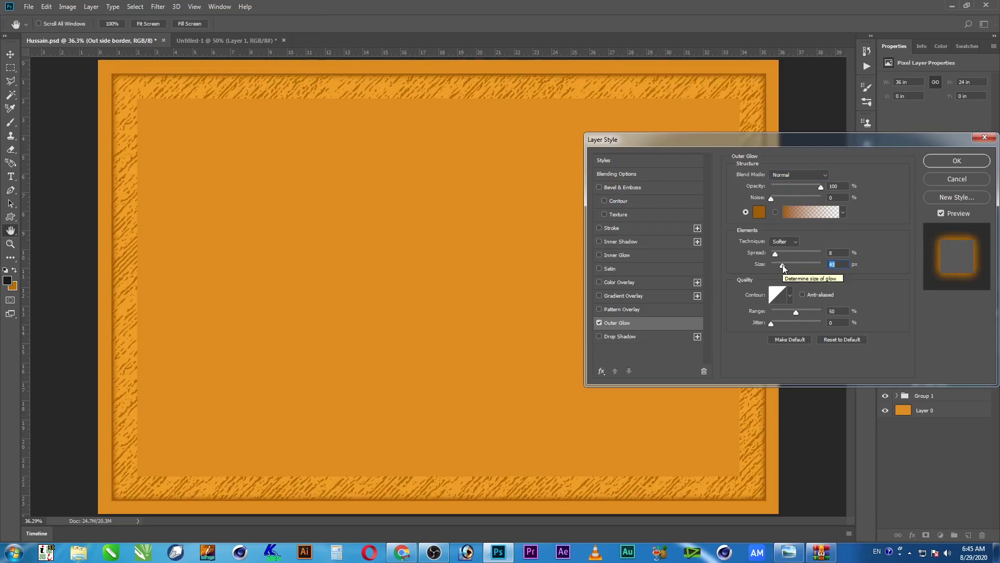
left_click_drag(775, 254, 782, 253)
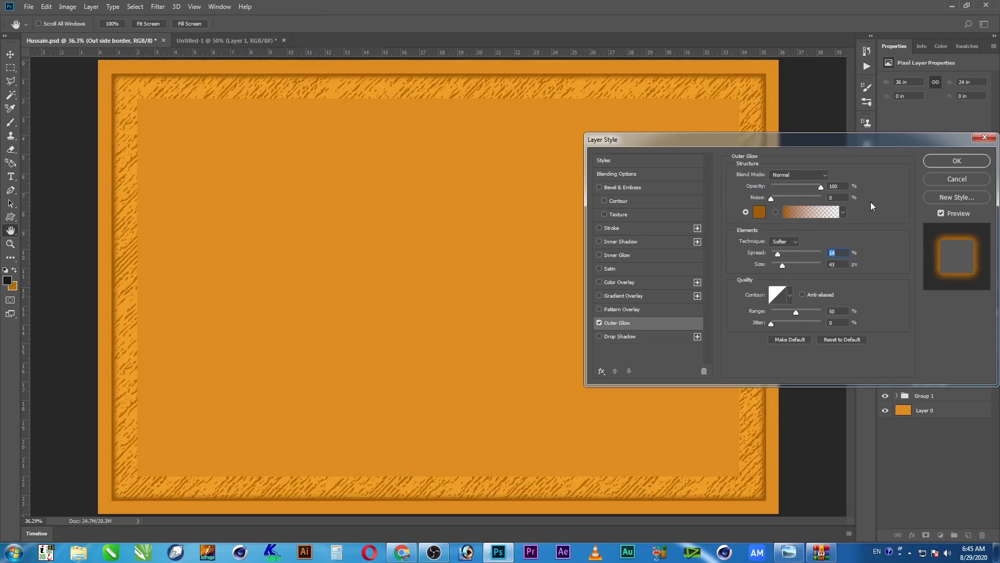
left_click_drag(821, 187, 794, 188)
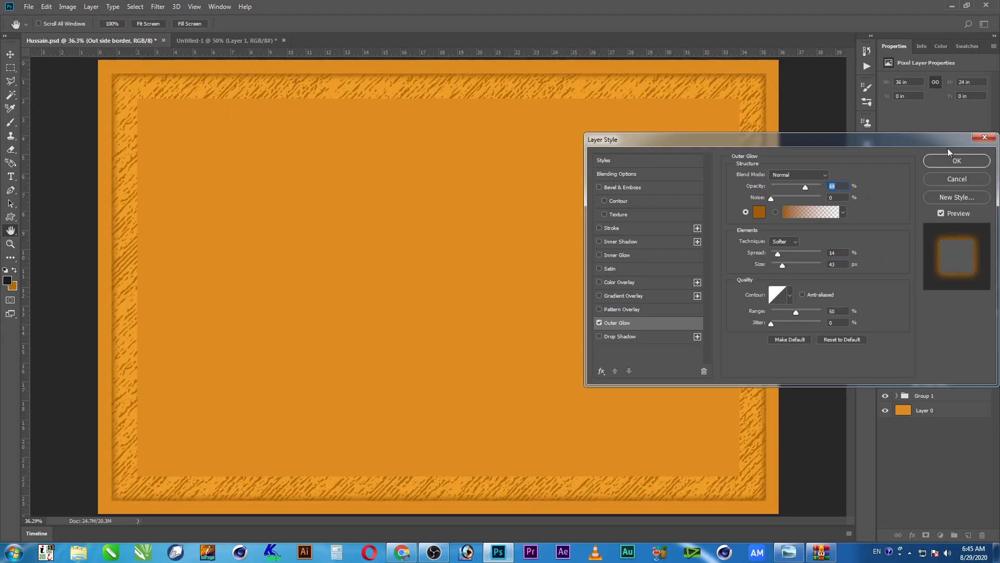
left_click(963, 160)
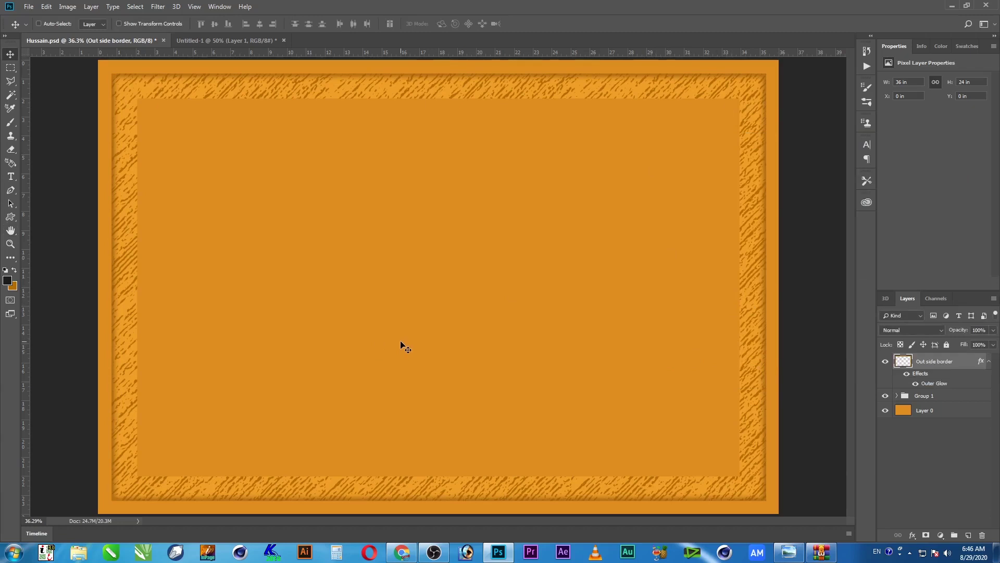
Collapse the effects of the Out side border layer and select Group 1
left_click(989, 361)
left_click(957, 381)
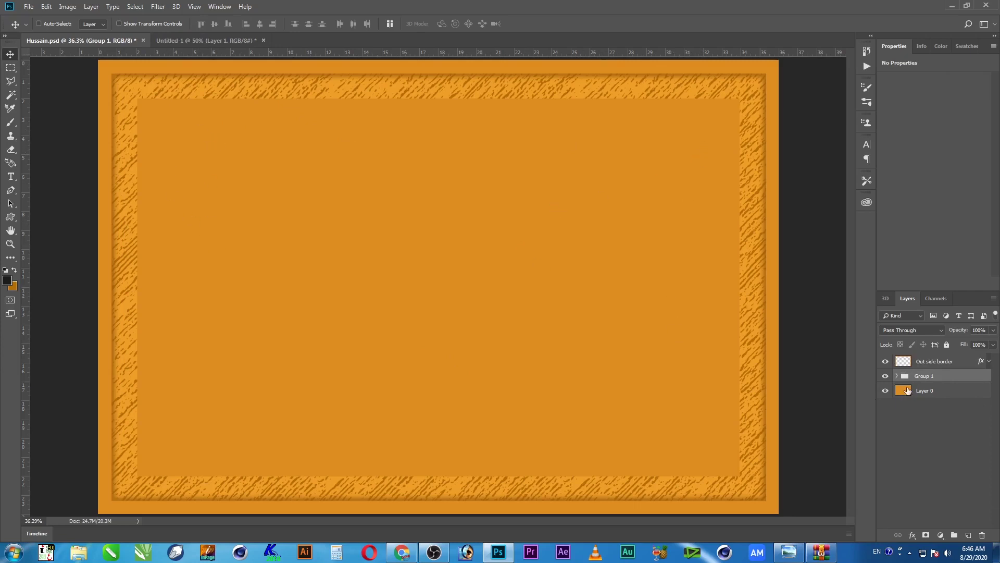
left_click(935, 398)
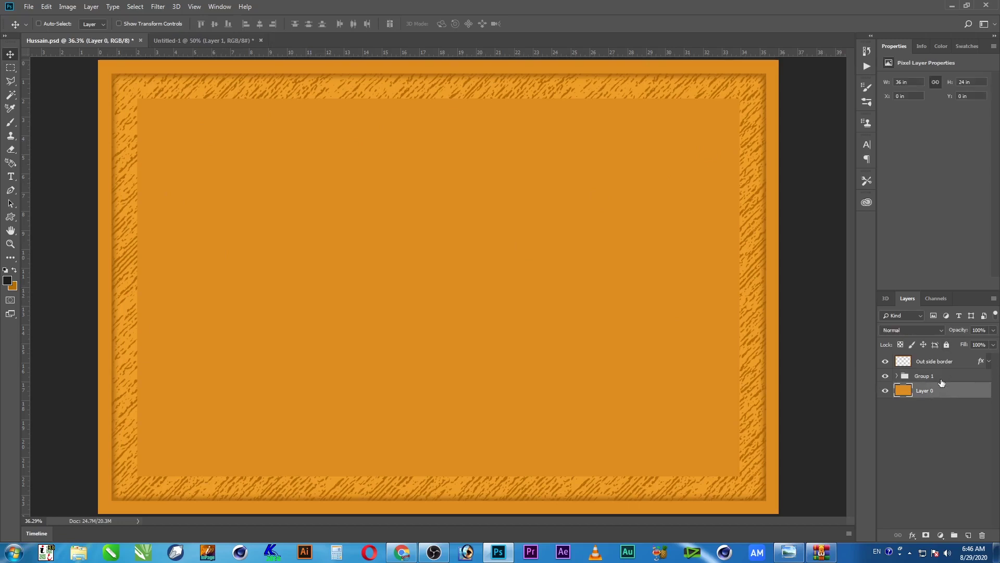
left_click(940, 382)
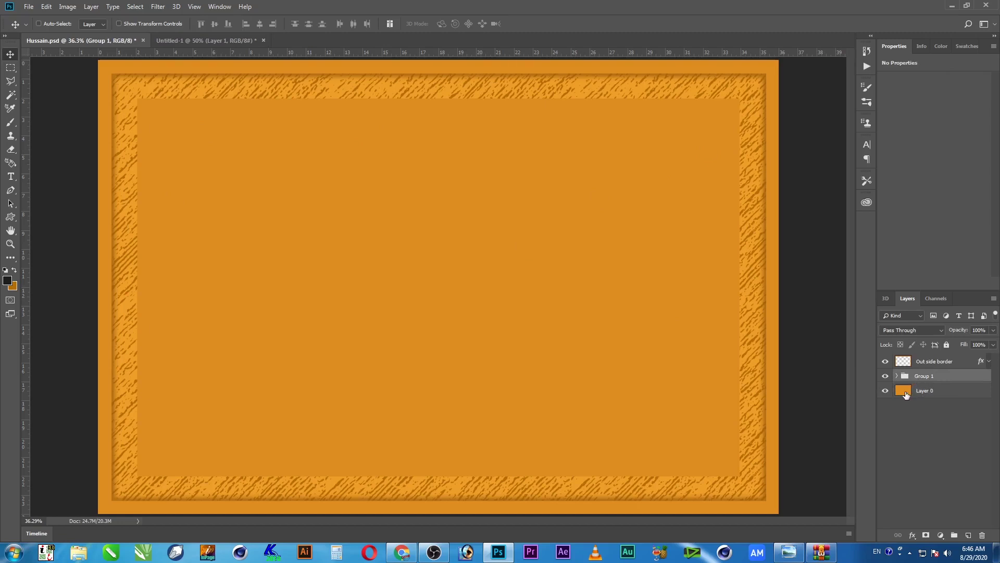
Save the document, and save another version as Hussain a.psd with Maximize Compatibility enabled
left_click(29, 7)
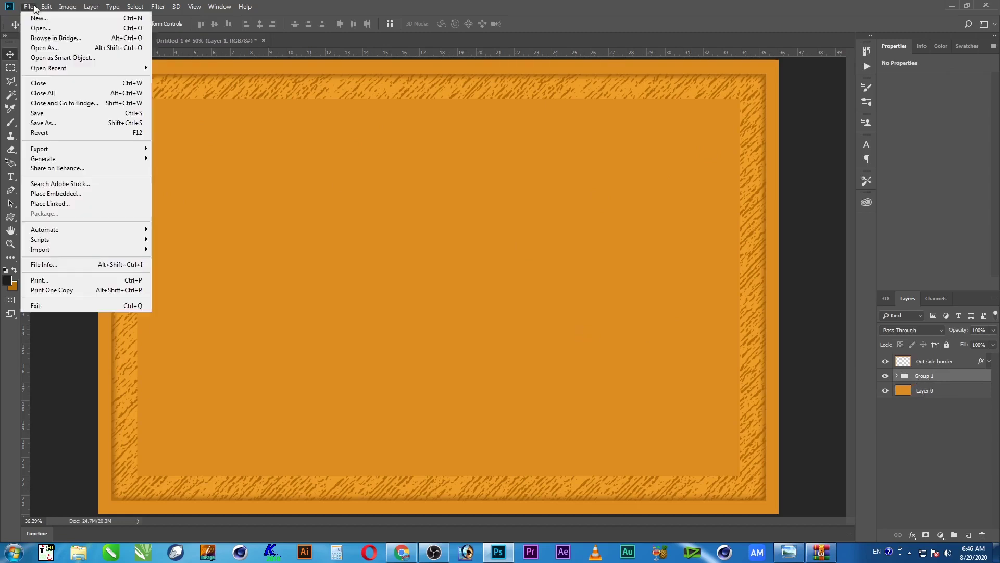
left_click(52, 112)
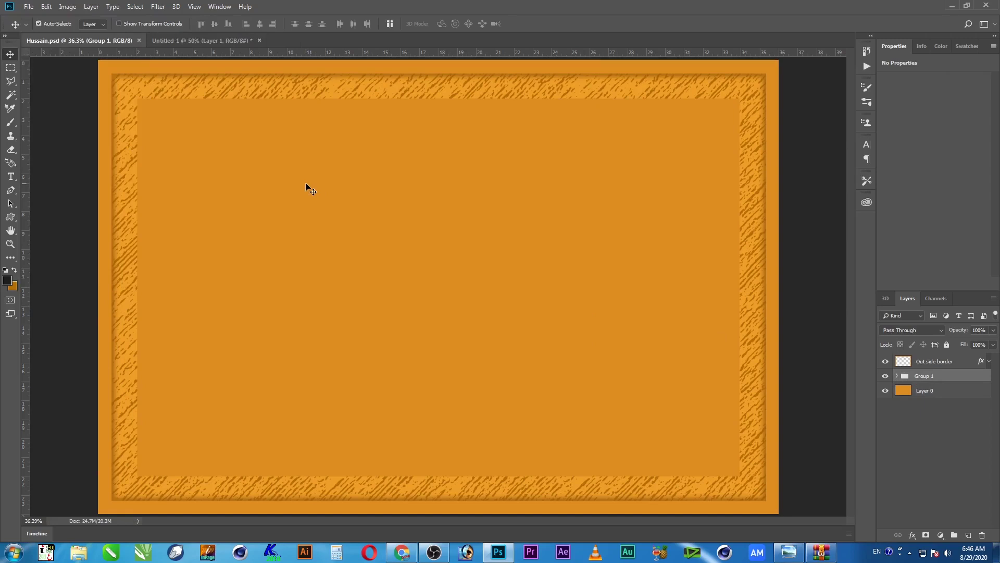
key("ctrl+shift+s")
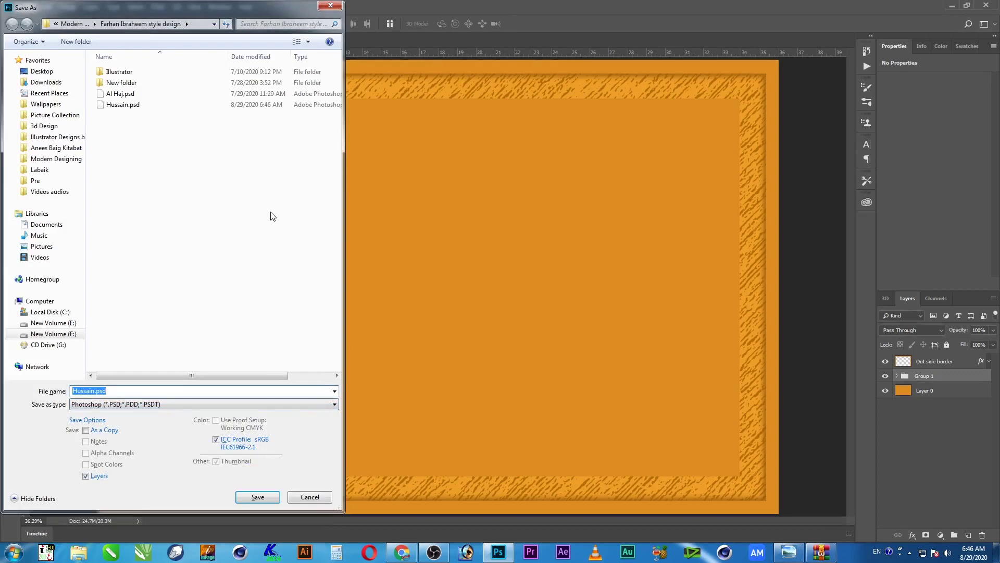
left_click(93, 392)
type("a")
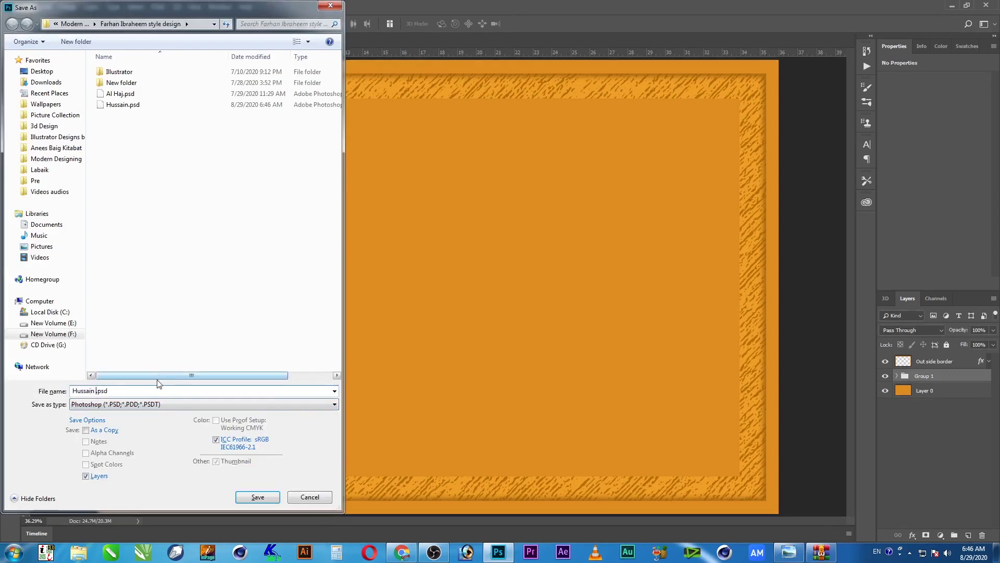
key("Return")
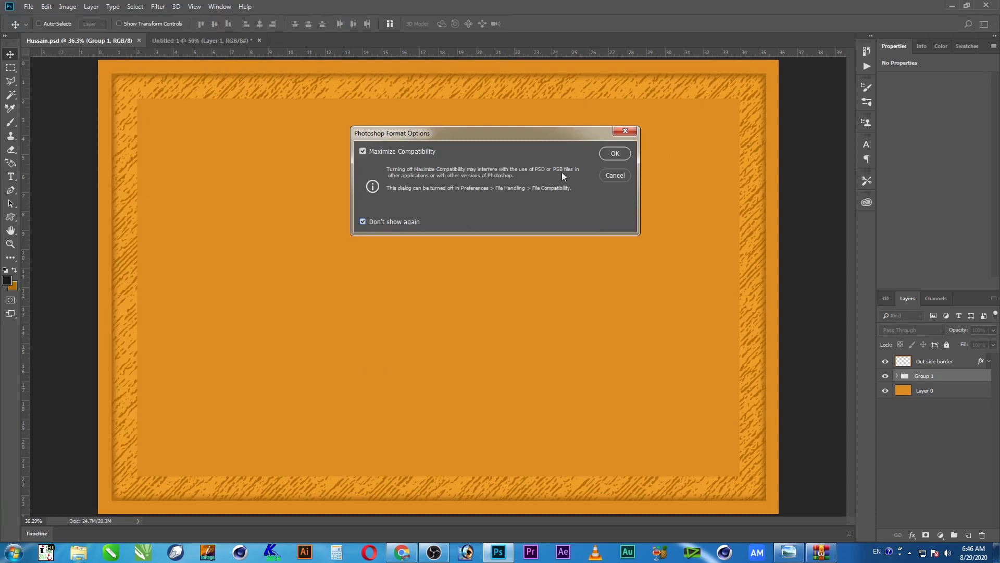
left_click(608, 152)
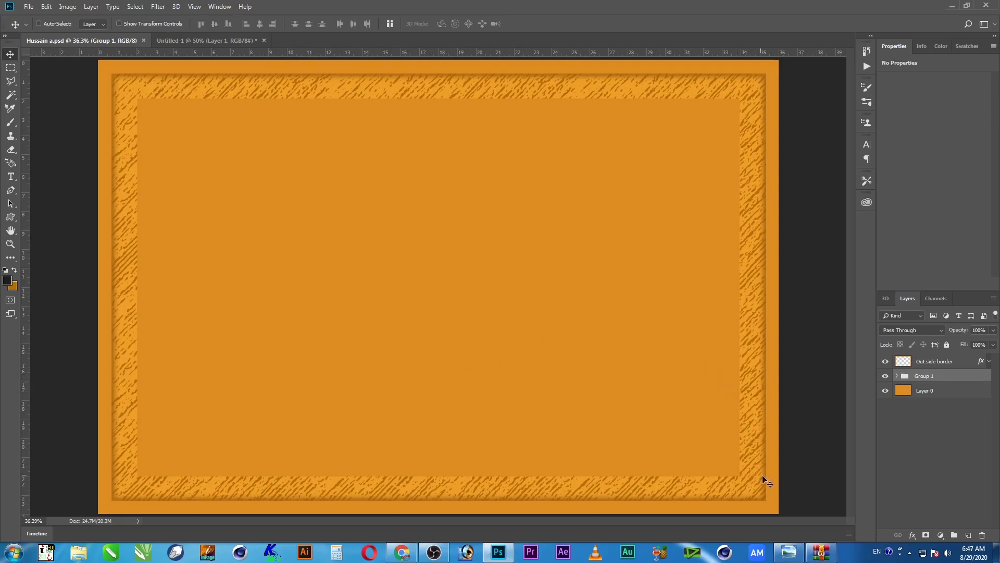
Open the calligraphy file 0.pdf from the desktop, importing its page in RGB Color mode
key("super+d")
left_click_drag(891, 508, 326, 39)
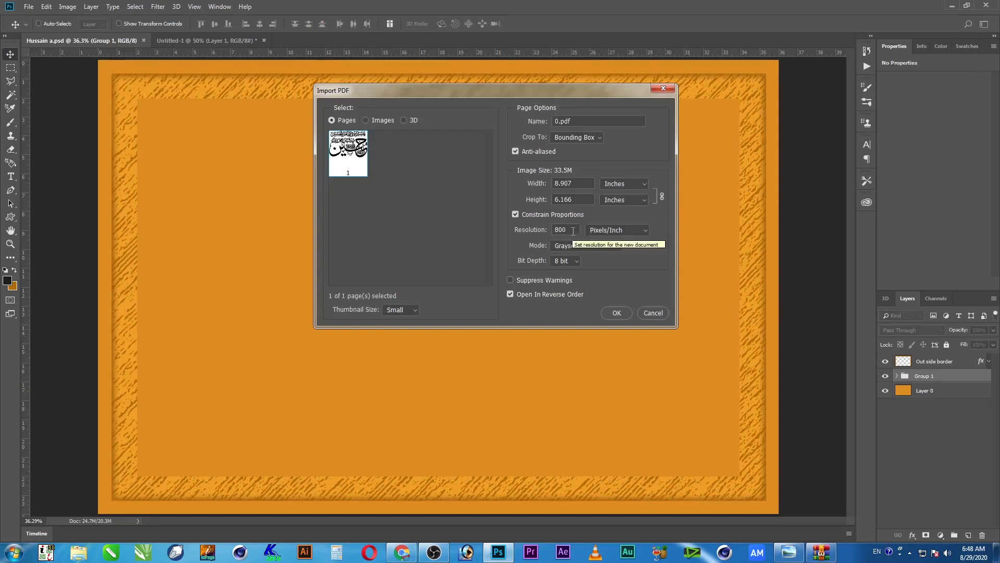
left_click(583, 183)
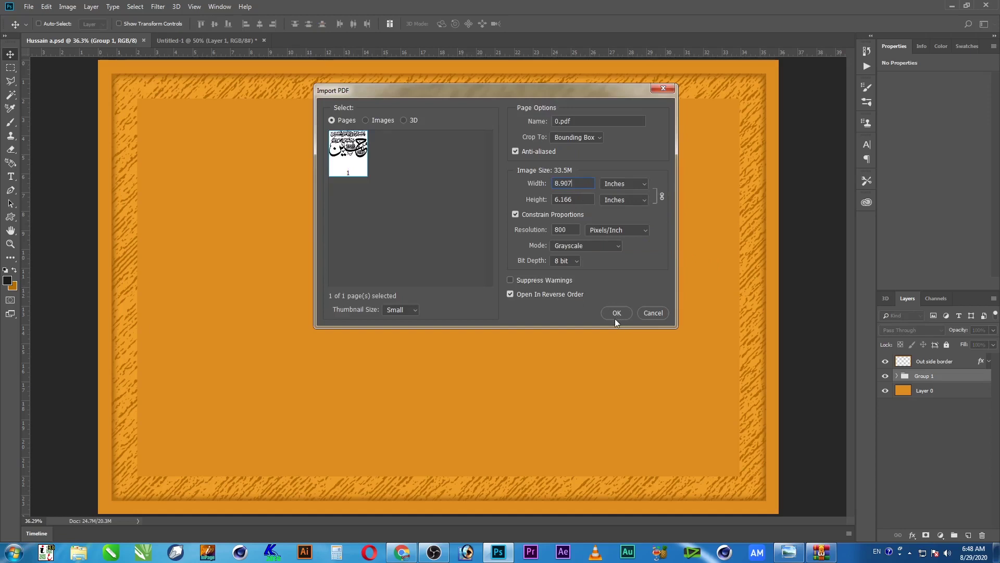
left_click(615, 247)
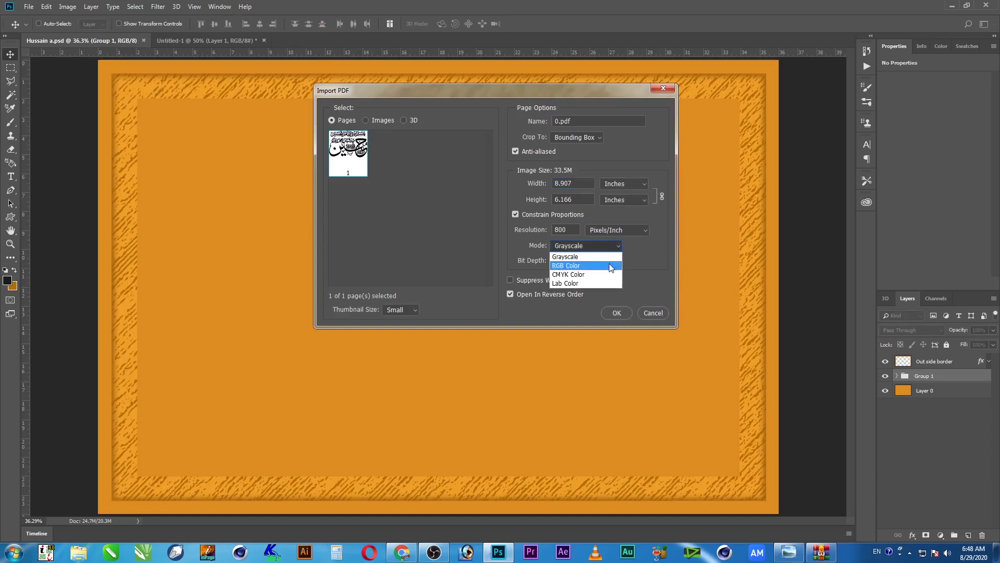
left_click(612, 266)
left_click(617, 314)
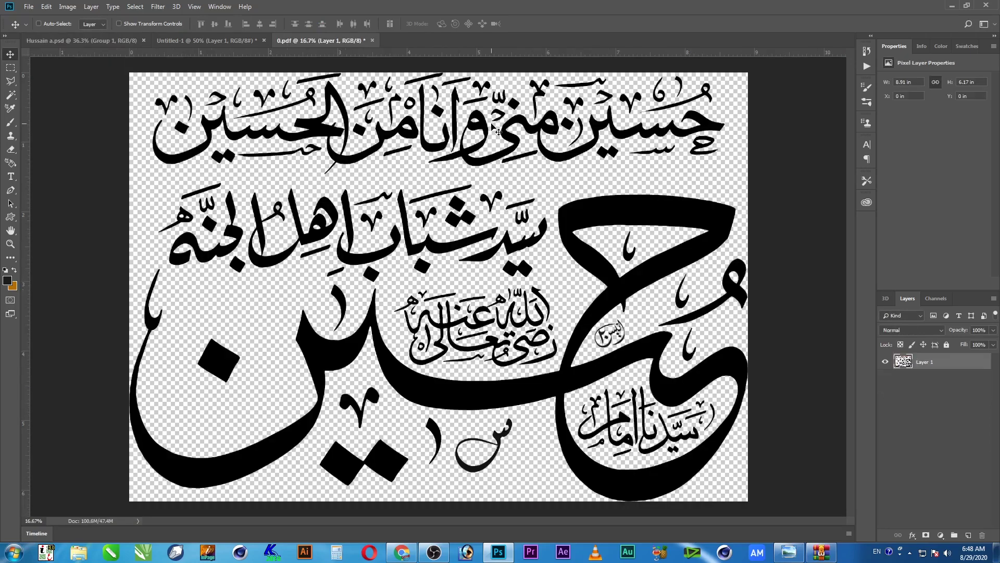
Examine the imported calligraphy's edge quality at 100% magnification and return to the whole artwork
key("z")
right_click(440, 189)
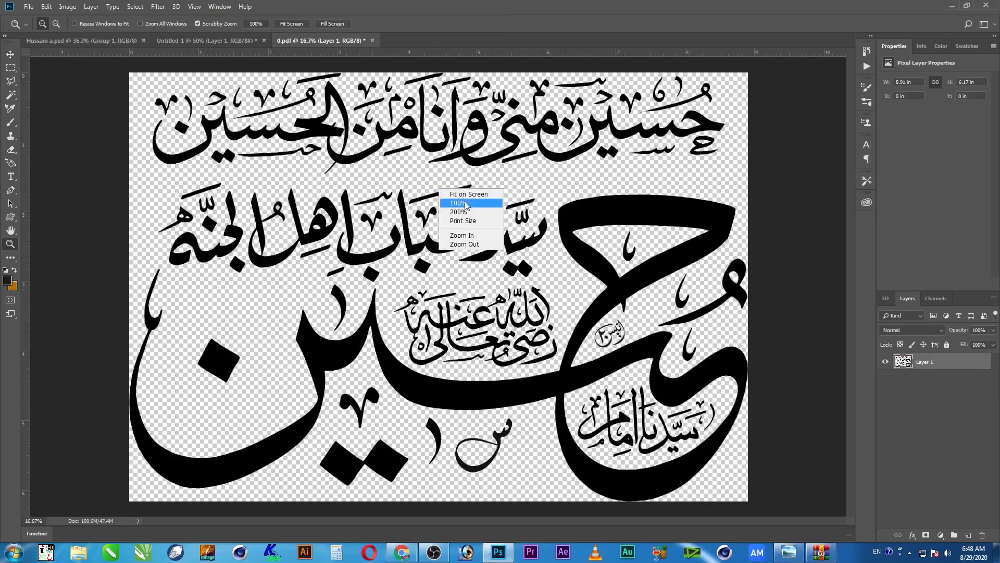
left_click(465, 203)
left_click_drag(464, 201, 505, 411)
left_click(514, 370, "alt")
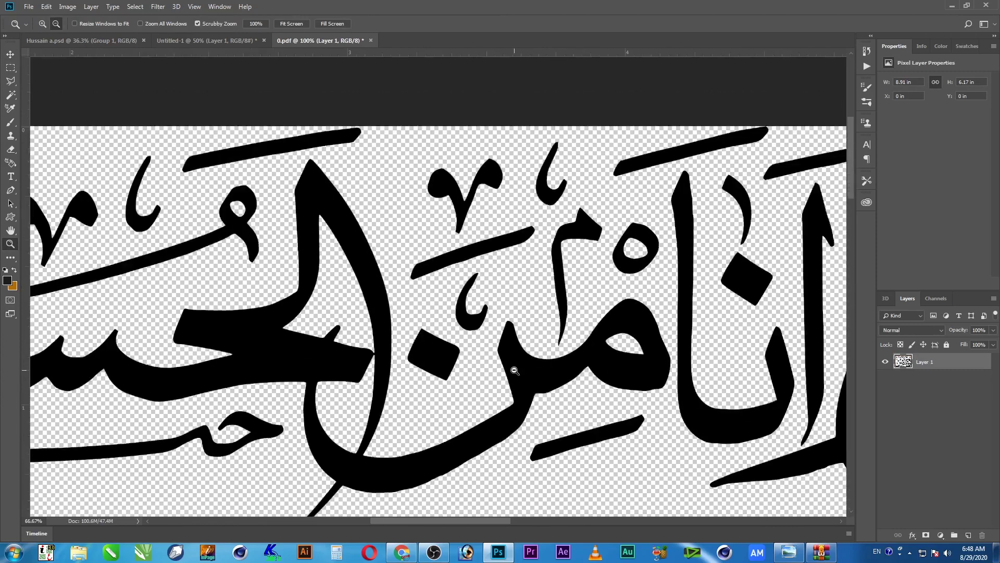
left_click(514, 370, "alt")
left_click(541, 390, "alt")
left_click(542, 390, "alt")
left_click(531, 390, "alt")
left_click(513, 390, "alt")
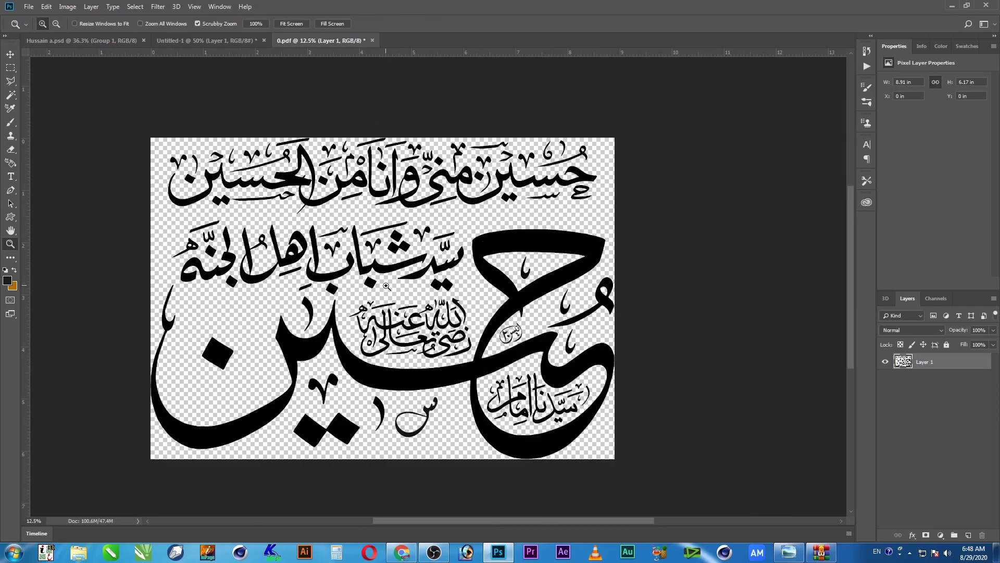
key("v")
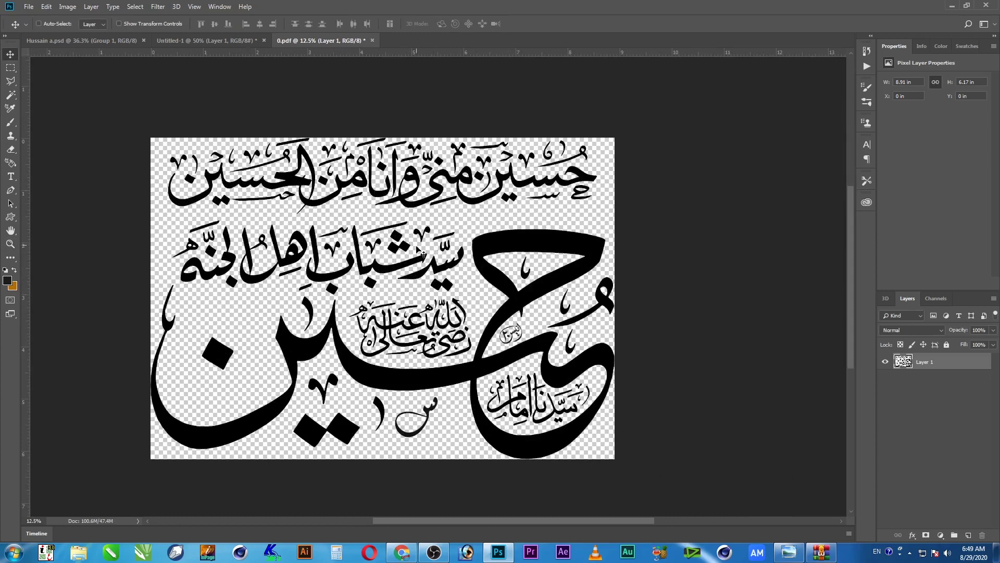
Select all the calligraphy below the first line with a rectangular marquee and cut it
left_click(11, 67)
left_click_drag(623, 219, 146, 487)
key("alt+shift")
left_click_drag(144, 217, 670, 321)
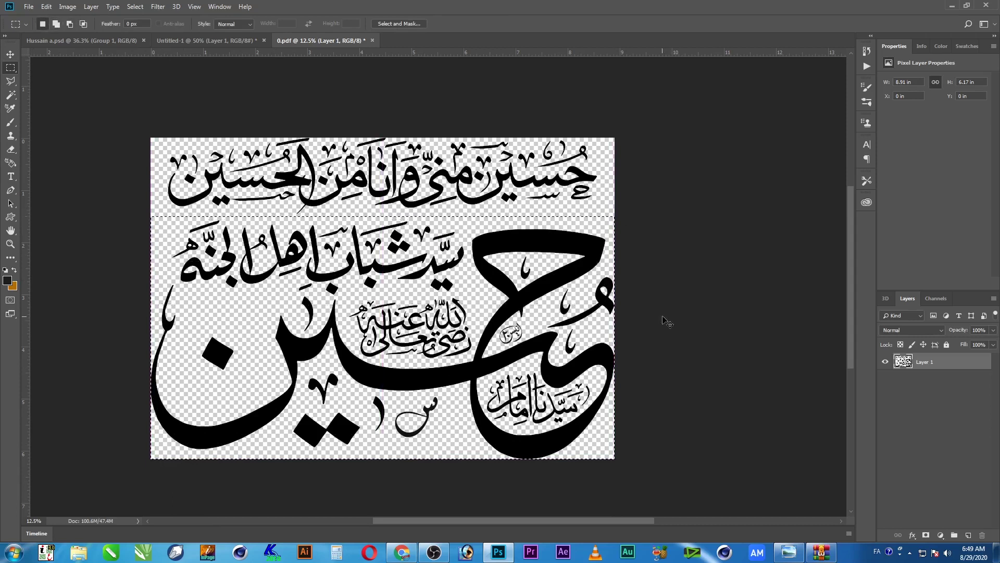
key("ctrl+x")
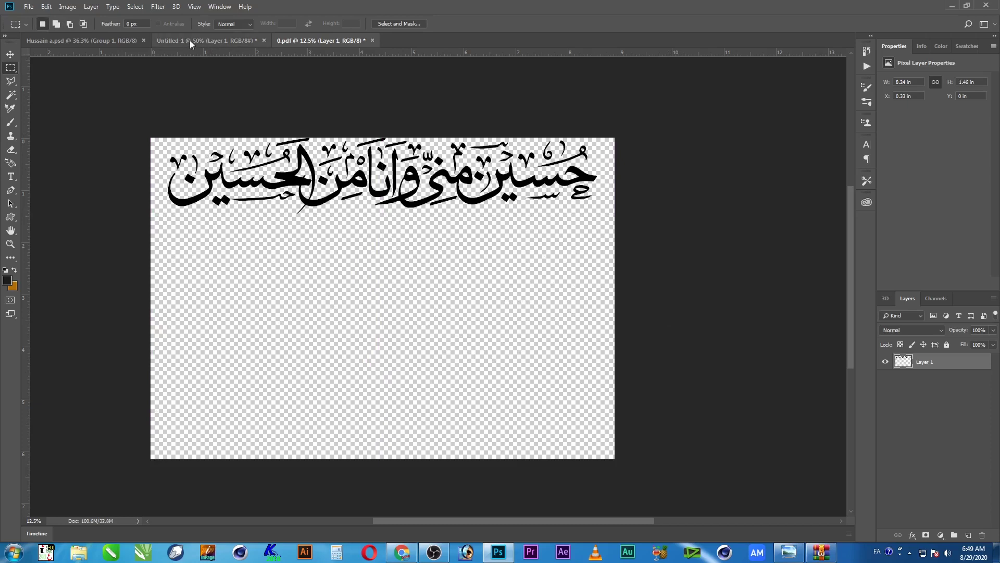
Close Untitled-1 without saving and paste the cut calligraphy into Hussain a.psd above Group 1
left_click(189, 40)
left_click(263, 43)
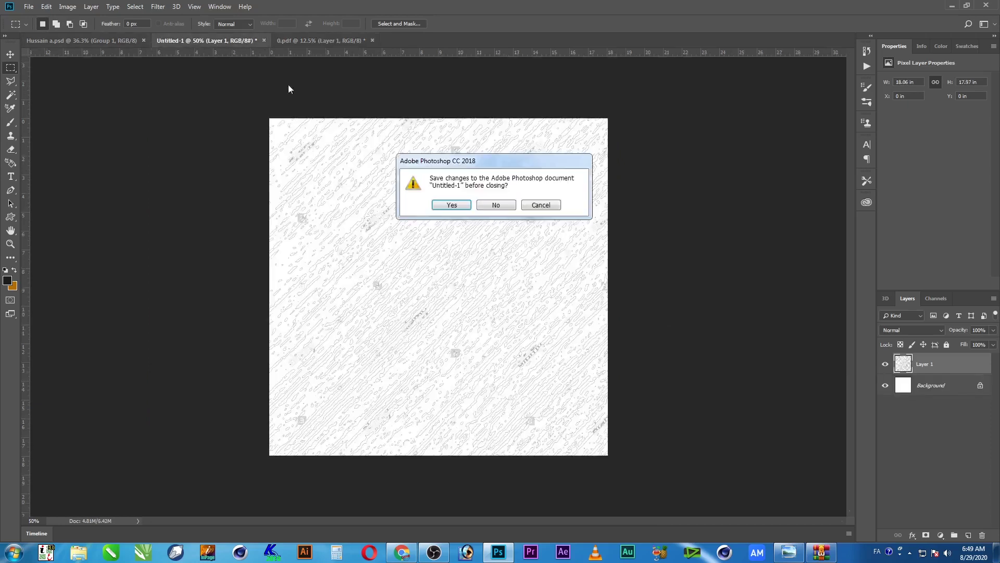
left_click(490, 203)
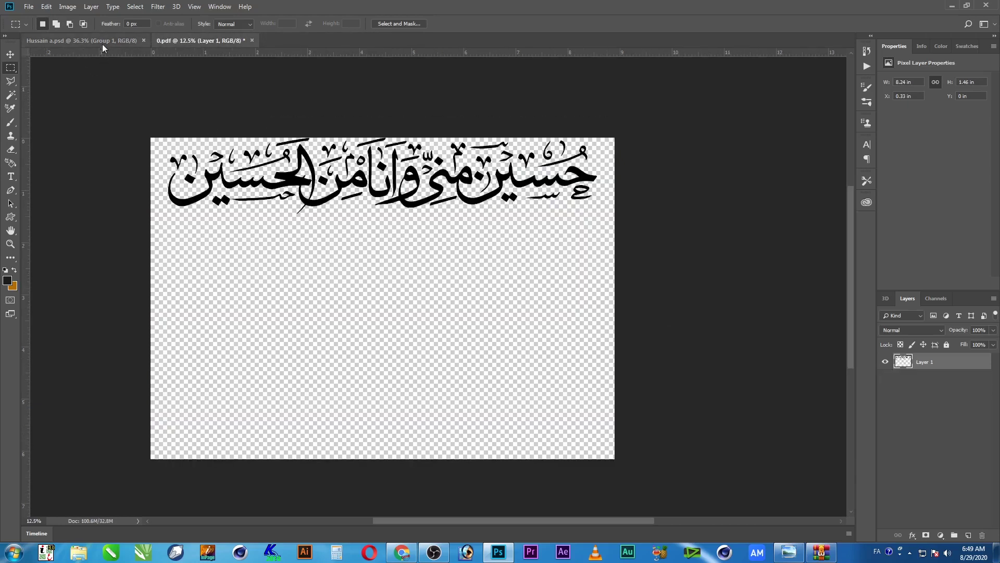
left_click(103, 41)
key("ctrl+v")
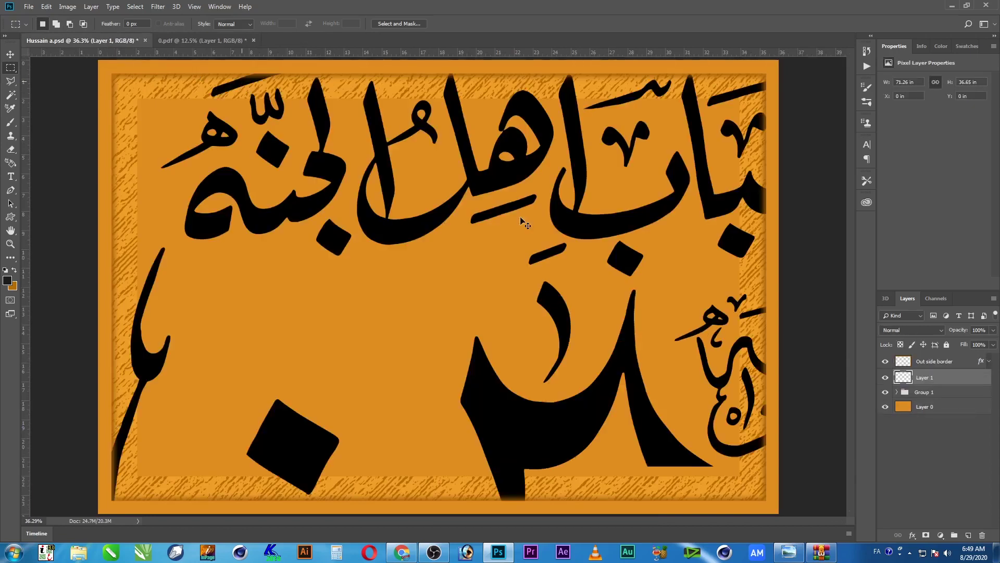
Scale the pasted Hussain calligraphy down to about 23.2 x 11.9 in and place it in the middle of the frame
key("v")
key("ctrl+t")
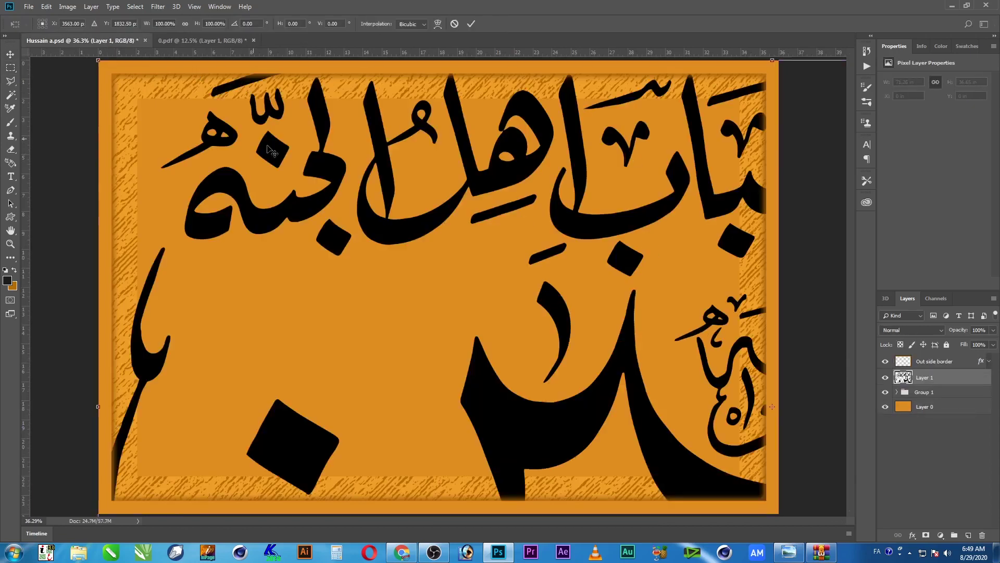
left_click_drag(115, 76, 424, 272)
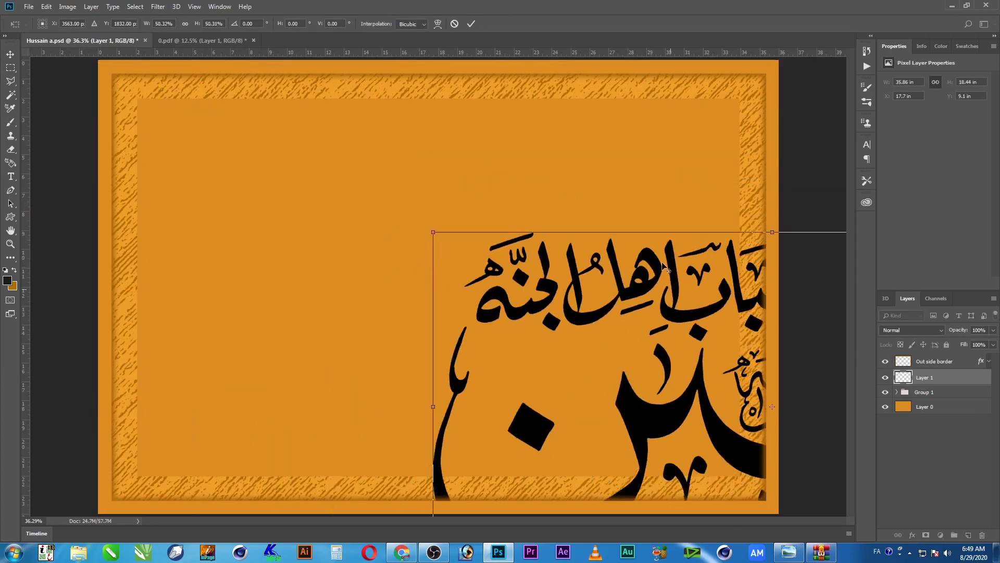
left_click_drag(500, 249, 223, 194)
left_click_drag(751, 183, 665, 245)
left_click_drag(609, 273, 607, 237)
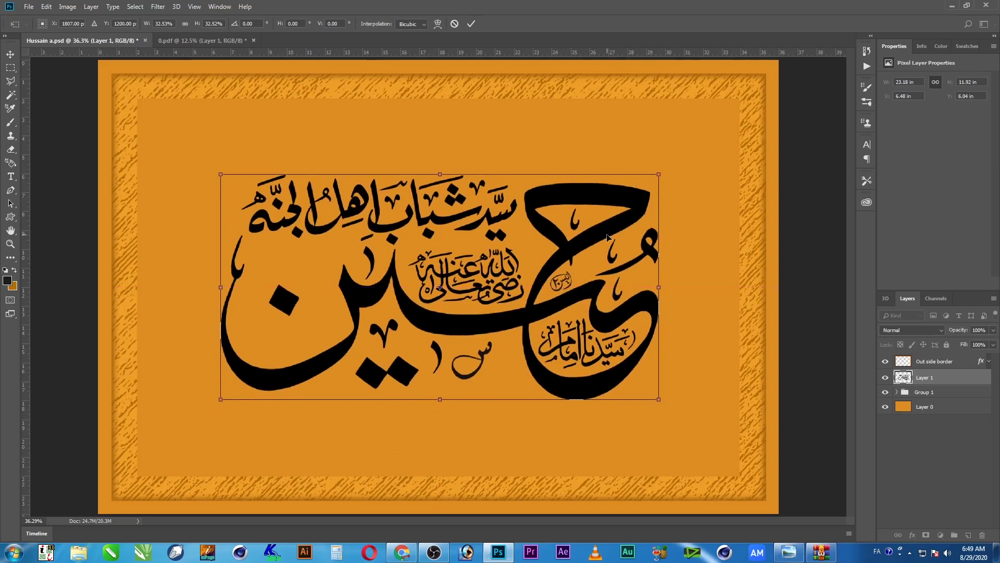
left_click_drag(608, 220, 608, 243)
key("Return")
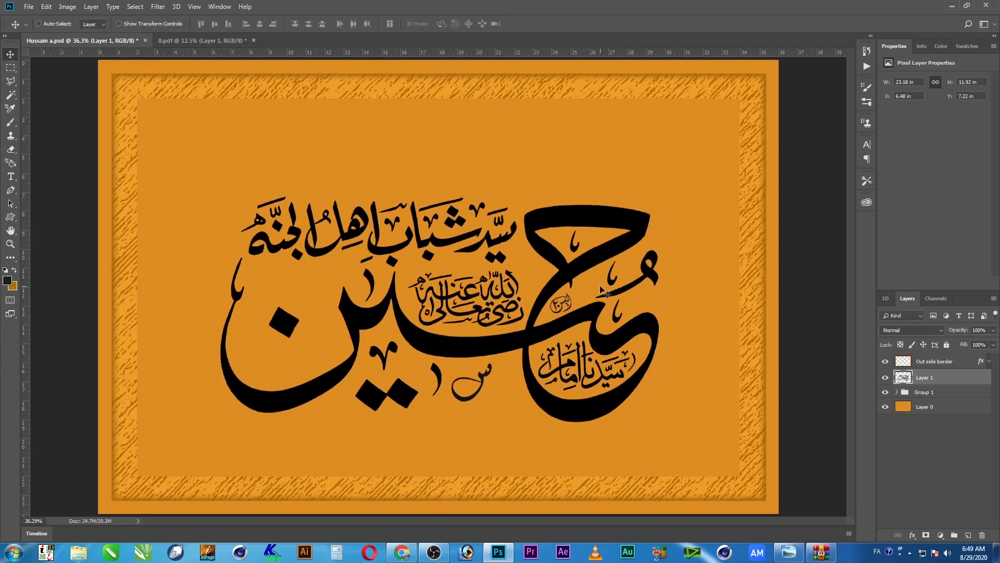
Bring the remaining first line from 0.pdf into the poster, scale it to about 22.2 x 3.9 in and place it above the main calligraphy
left_click(207, 41)
left_click_drag(513, 202, 551, 155)
key("ctrl+t")
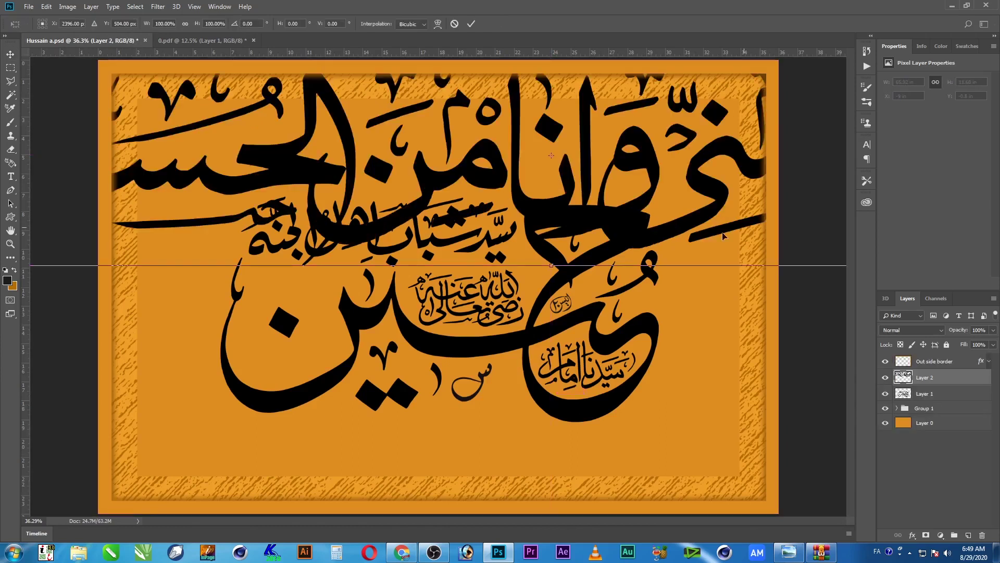
left_click_drag(568, 195, 229, 184)
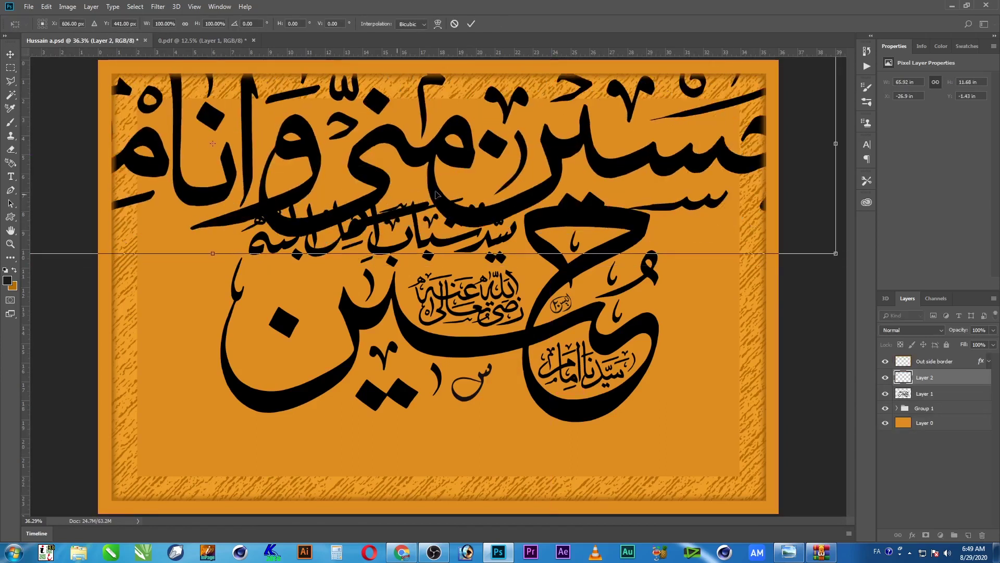
left_click_drag(495, 178, 295, 209)
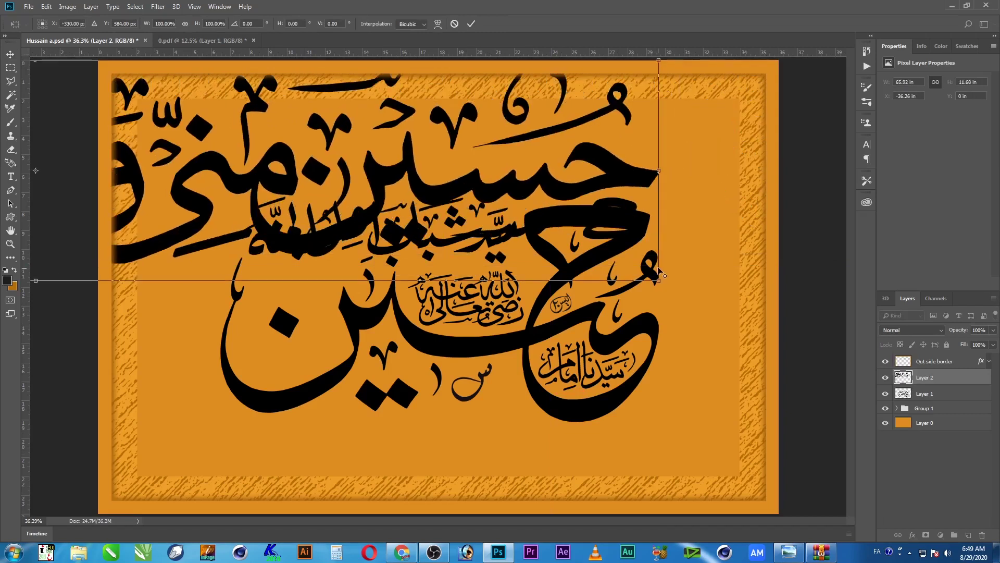
left_click_drag(659, 277, 245, 188)
left_click_drag(185, 175, 593, 152)
key("Return")
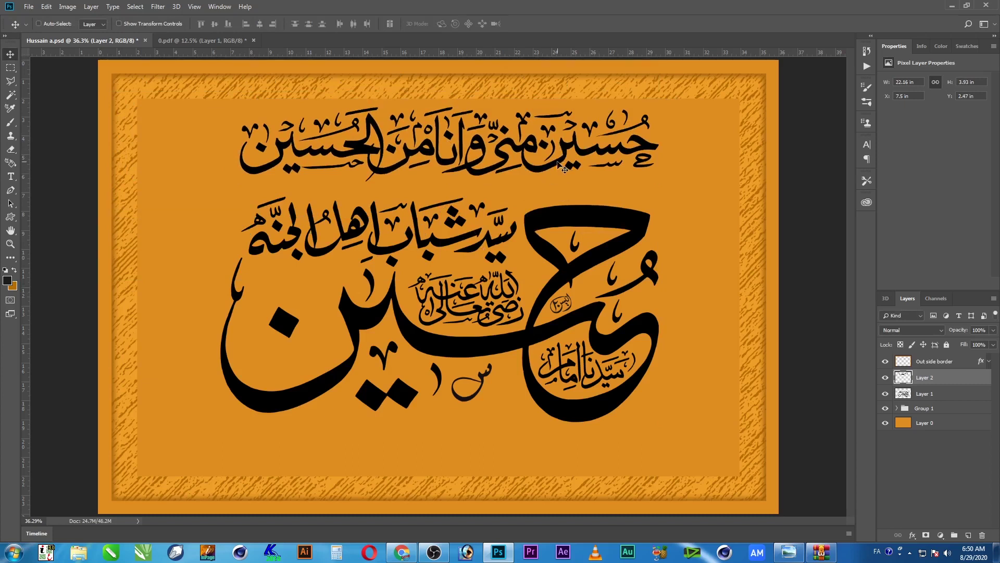
Shift the top calligraphy line slightly left to about X 7 in and lower the main calligraphy a little
left_click_drag(562, 166, 553, 167)
right_click(584, 217)
left_click(593, 225)
left_click_drag(583, 222, 583, 241)
right_click(636, 148)
left_click(654, 155)
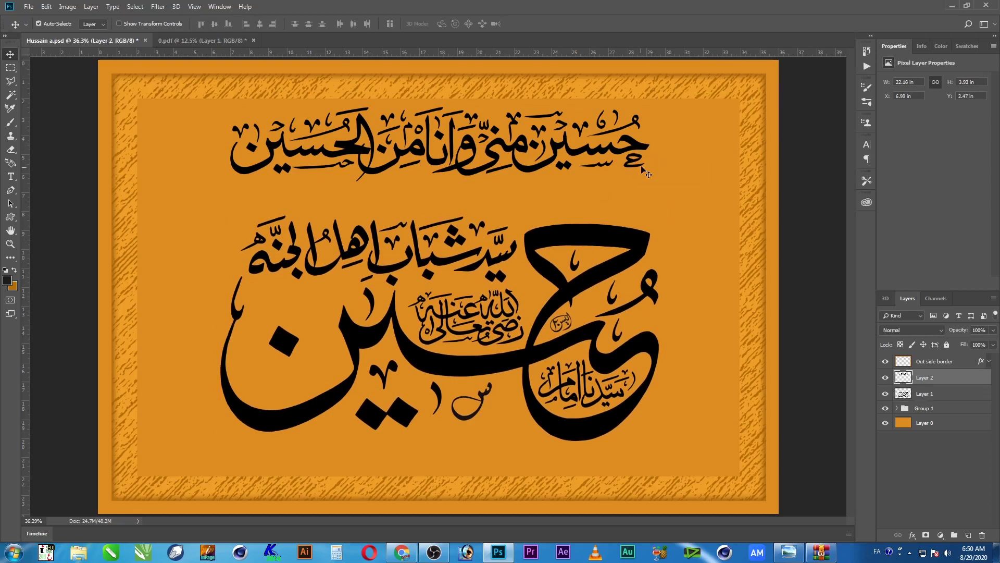
Select the orange background layer, Layer 0, and save the poster
key("ctrl+t")
key("Escape")
left_click(967, 426)
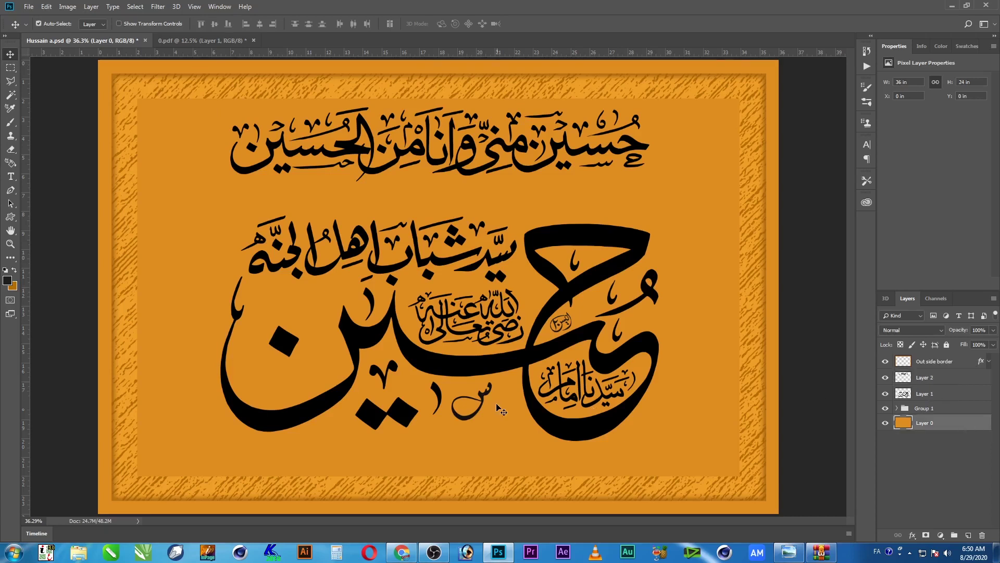
key("ctrl+s")
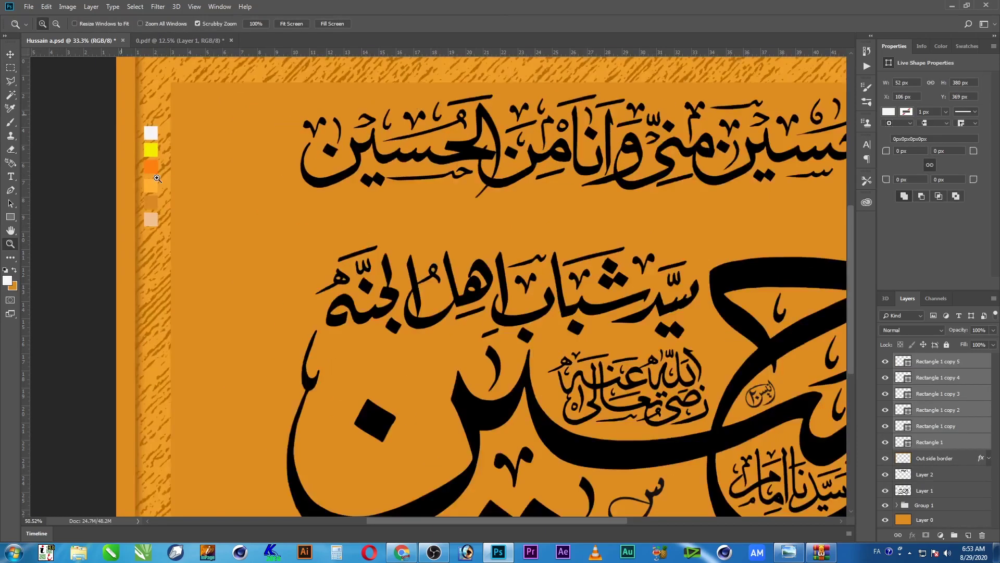
Examine the column of color swatches on the poster's left border up close and return to the whole poster
left_click_drag(158, 178, 196, 224)
left_click_drag(320, 298, 301, 185)
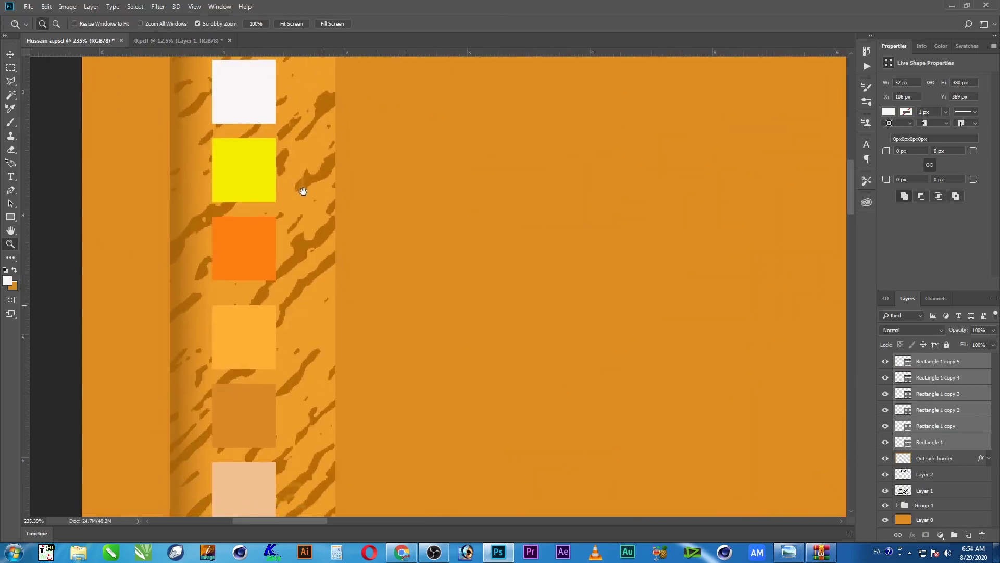
left_click(249, 241, "alt")
left_click(285, 311, "alt")
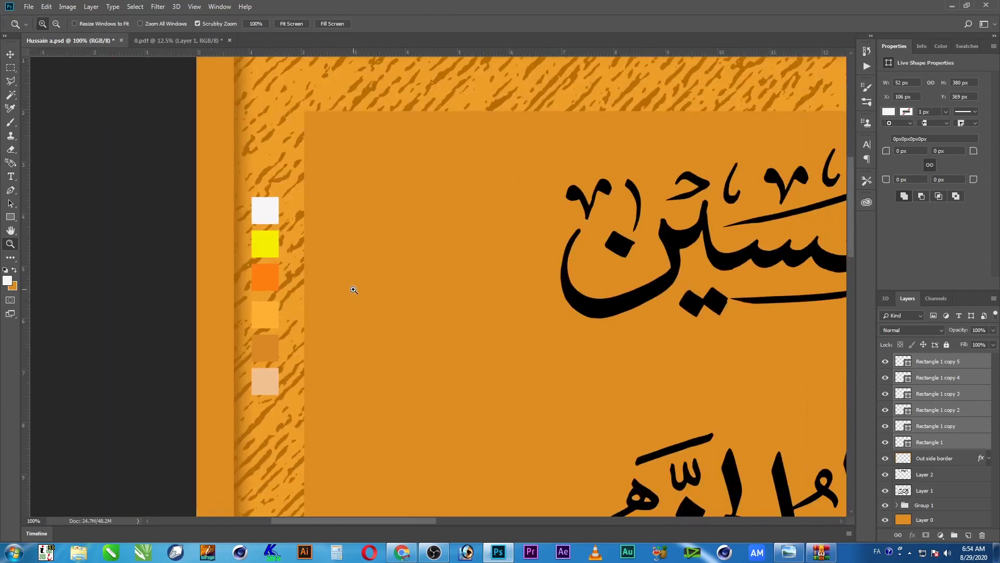
left_click_drag(344, 323, 239, 236)
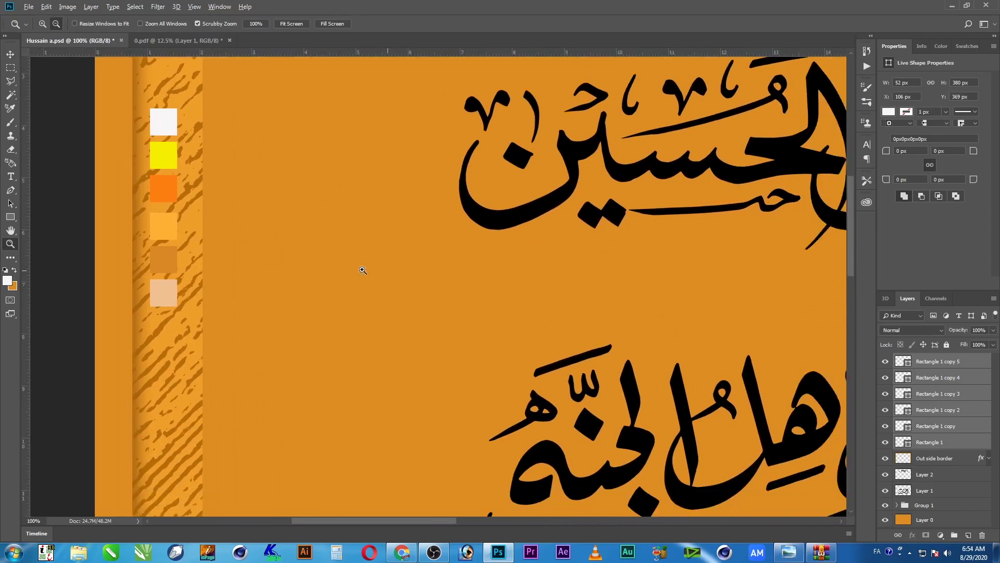
left_click(452, 301, "alt")
left_click(452, 301, "alt")
left_click_drag(473, 330, 301, 253)
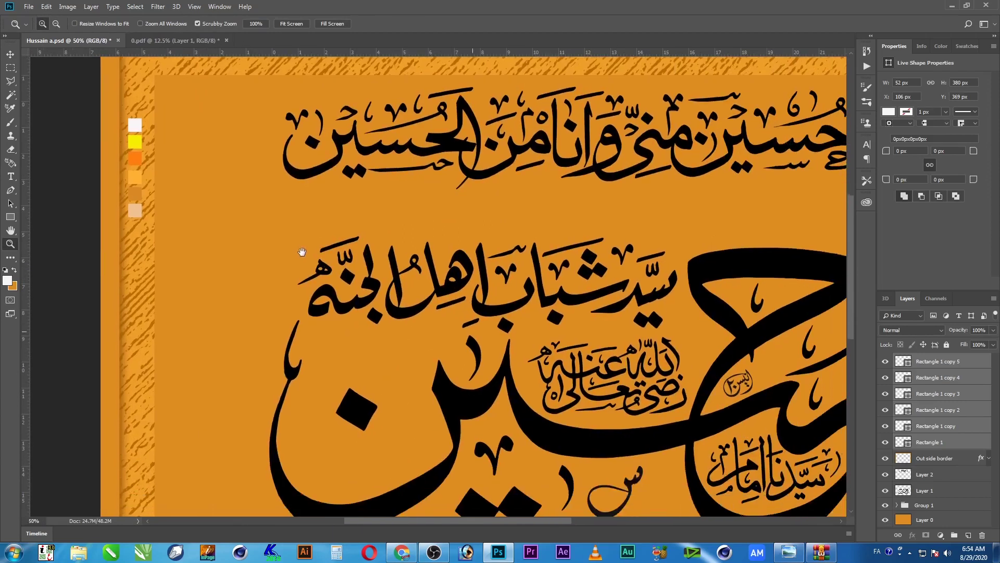
left_click(301, 253, "alt")
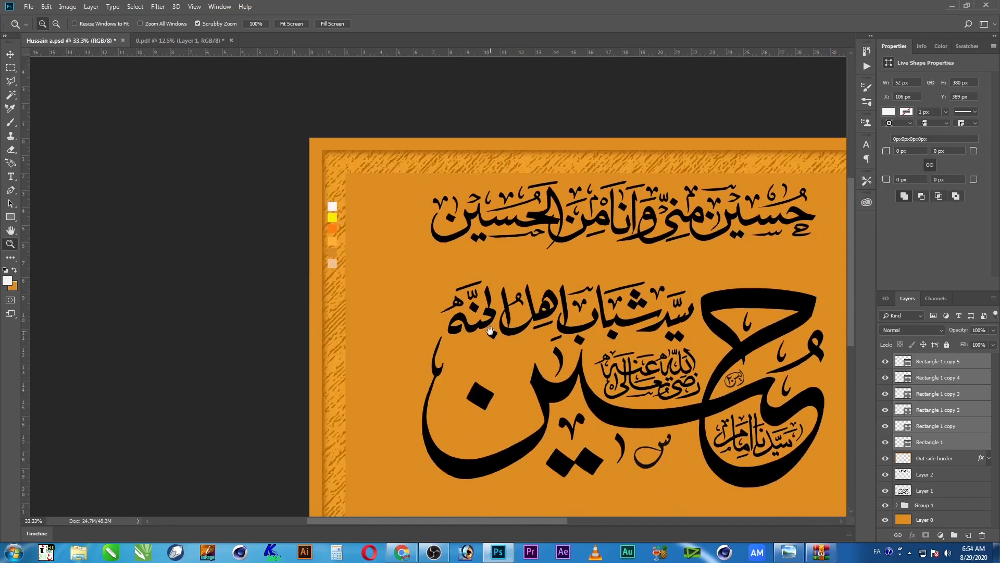
left_click_drag(486, 326, 309, 247)
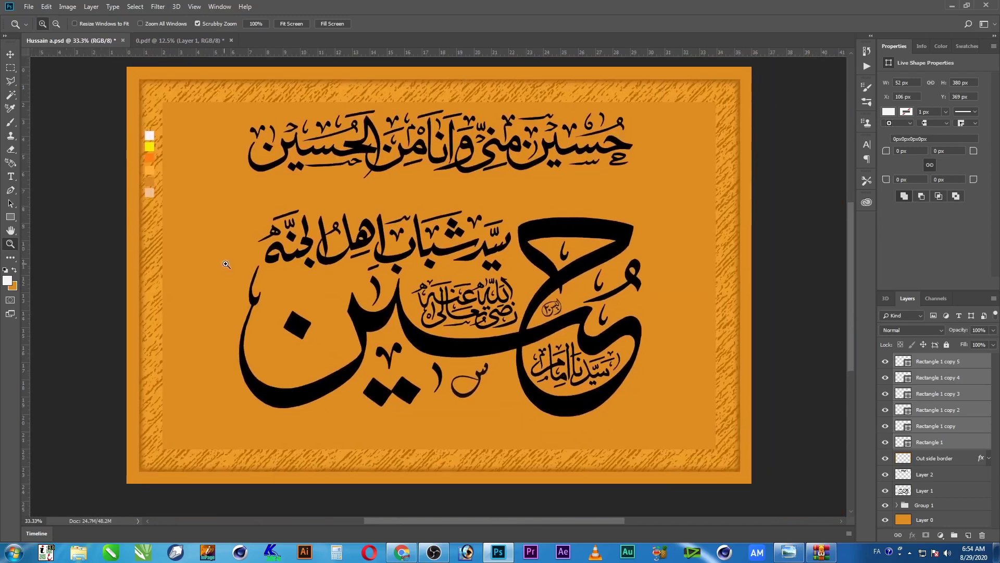
Activate the Brush tool and rename Layer 0 as Background
left_click(11, 123)
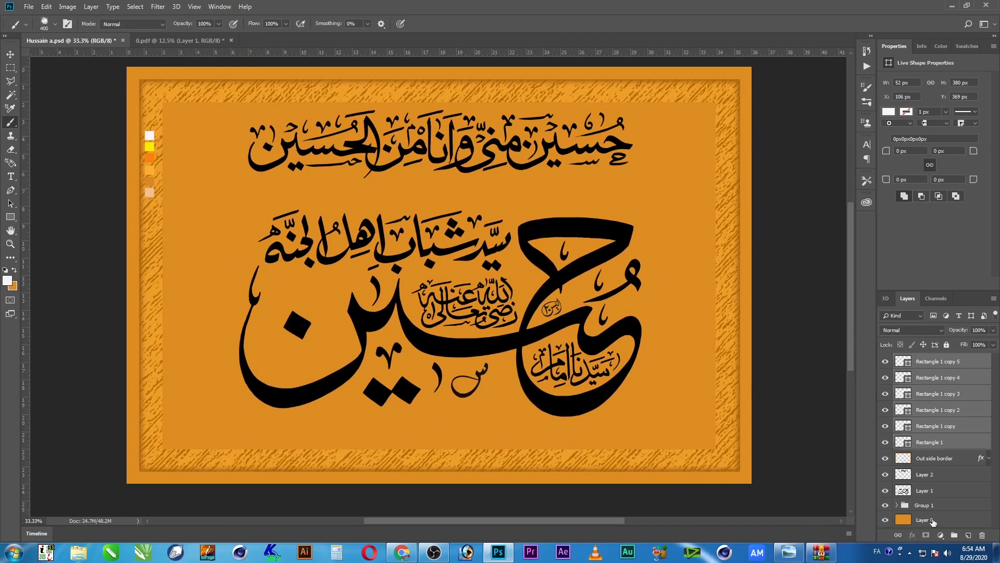
left_click(941, 521)
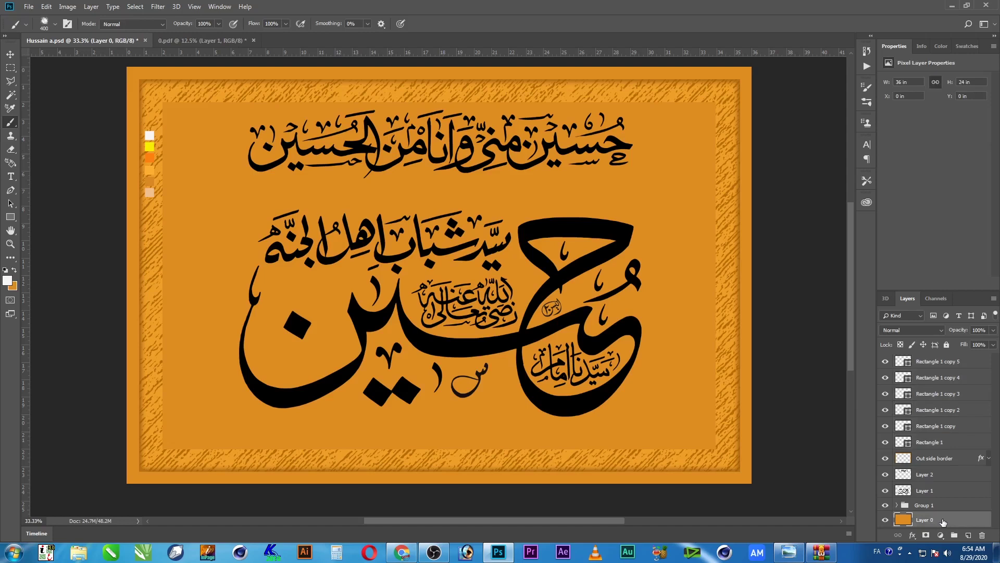
double_click(930, 521)
type("إشز")
type("Back")
type("ground")
key("Return")
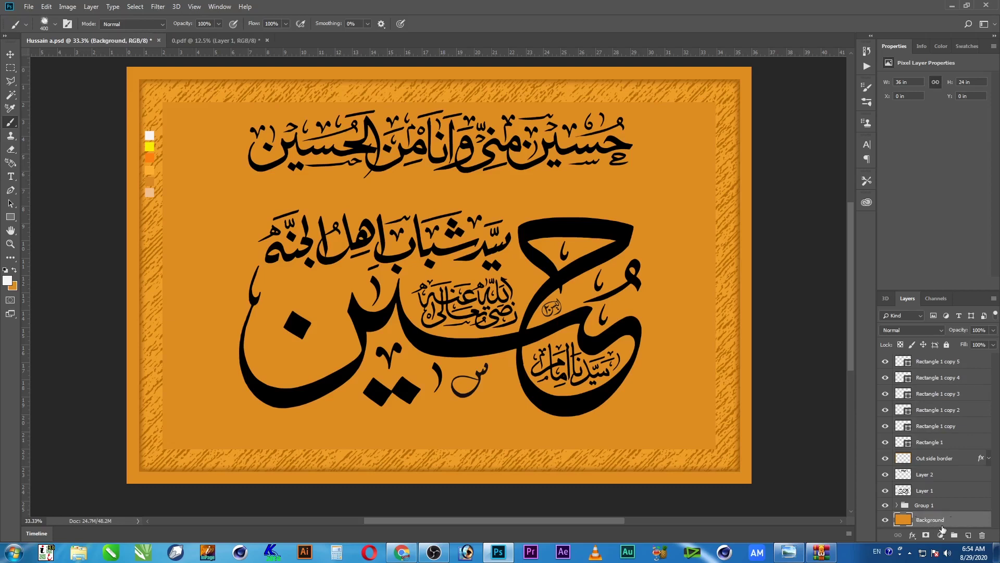
Create a new layer directly above Background and name it Color stain
left_click(969, 535)
scroll(952, 500, "down", 1)
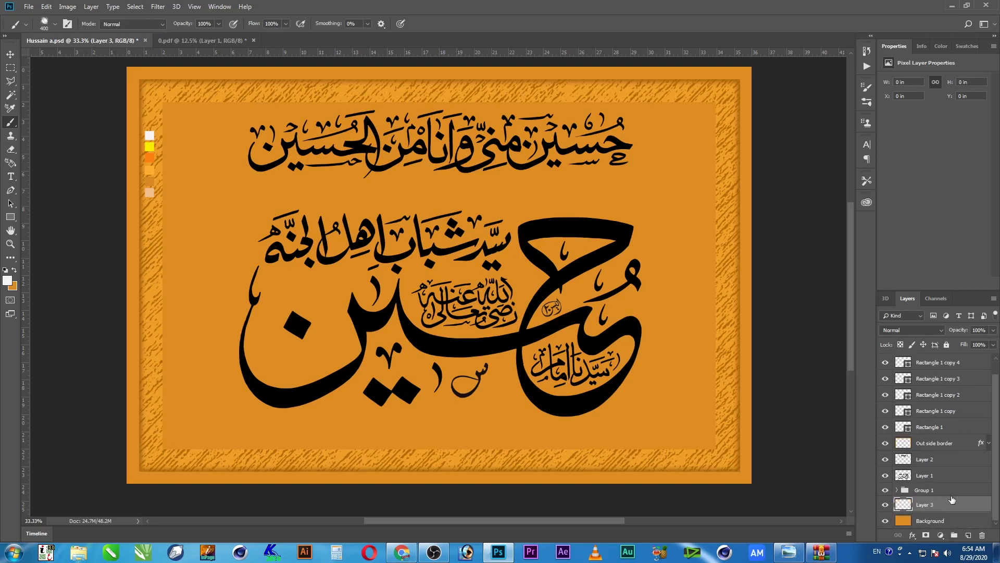
double_click(925, 505)
type("Color stain")
key("Return")
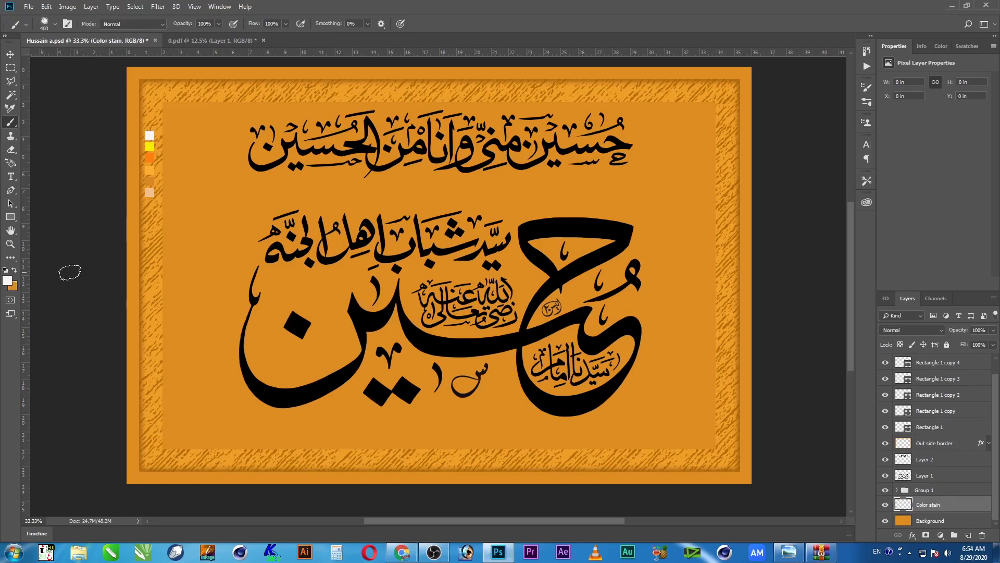
Choose brush 4 from the Paint Splash Brushes 1 set at 2500 px
right_click(257, 195)
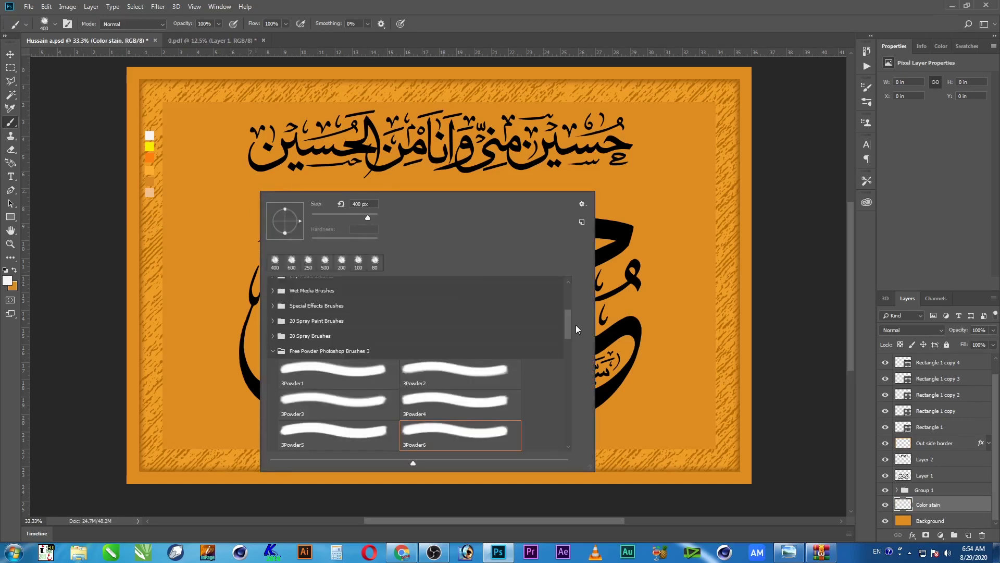
left_click(272, 352)
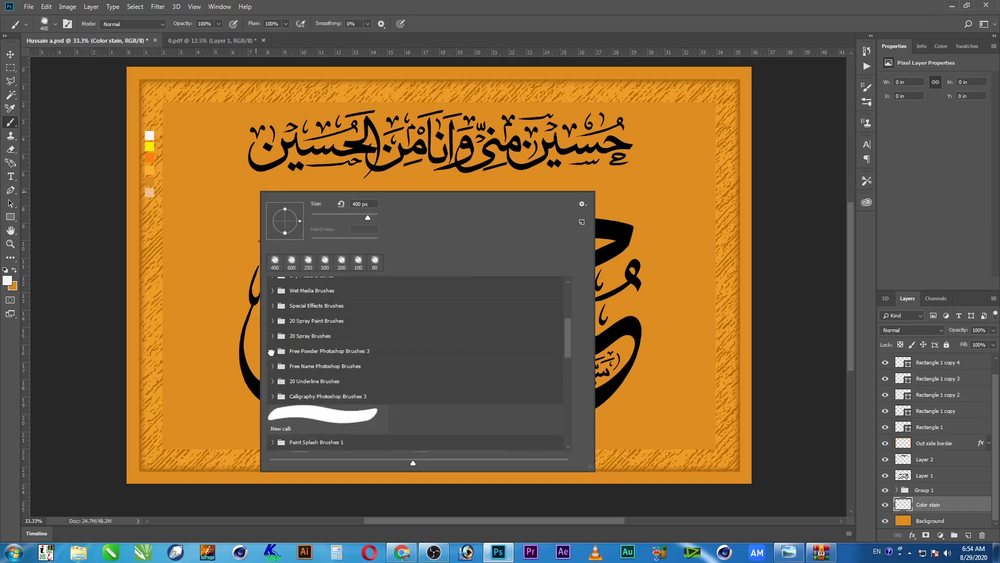
scroll(318, 402, "down", 3)
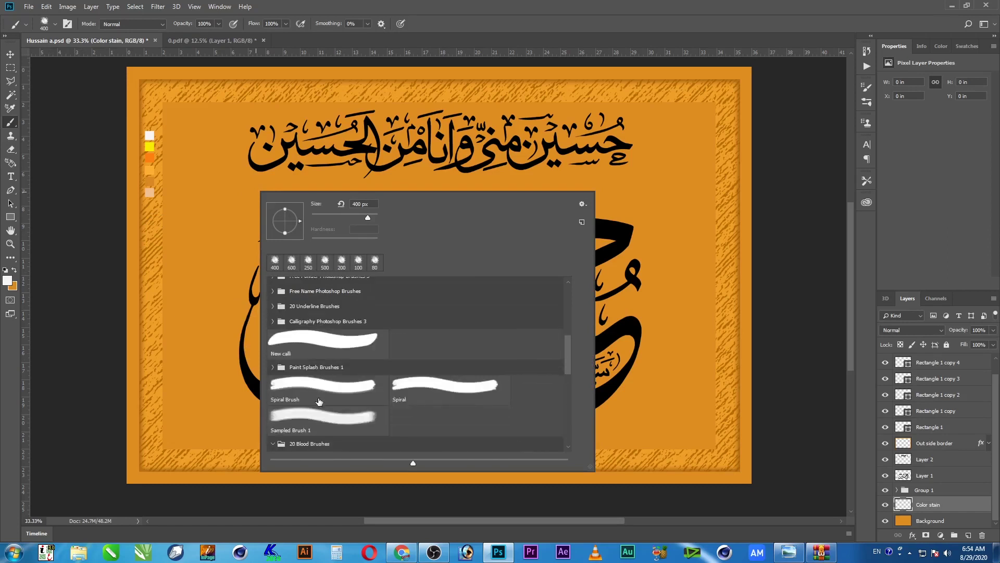
left_click(271, 367)
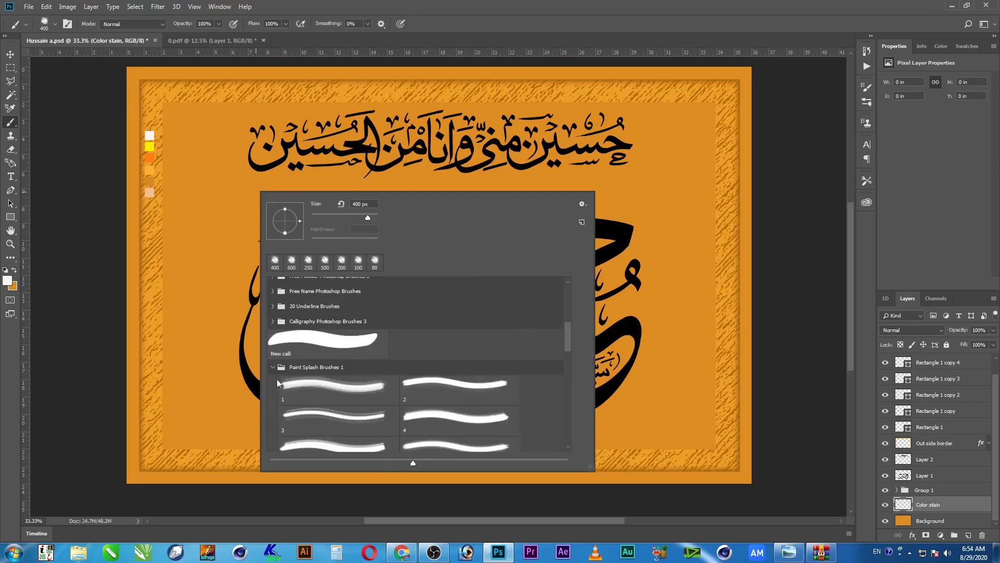
left_click_drag(562, 336, 564, 349)
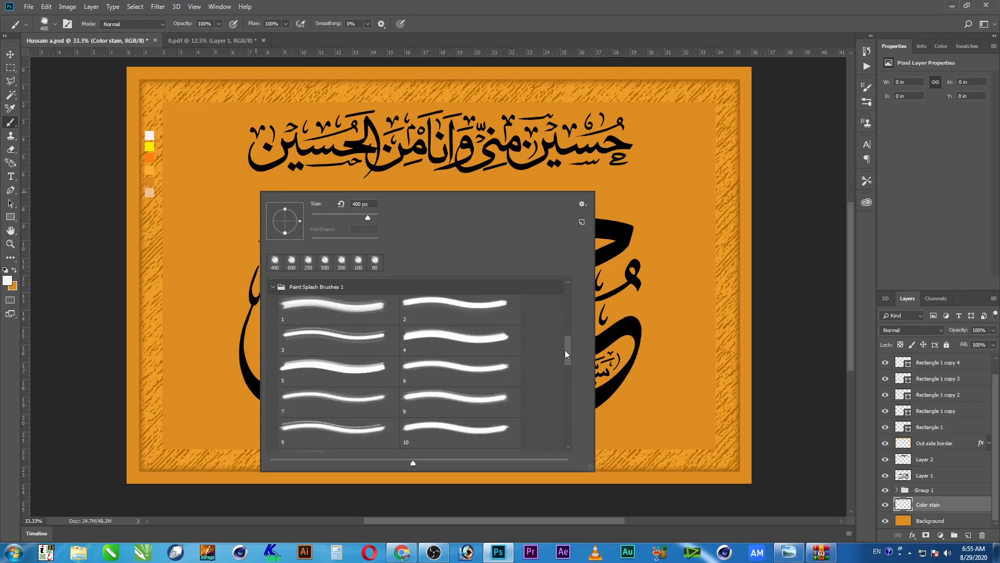
left_click(454, 348)
left_click(482, 125)
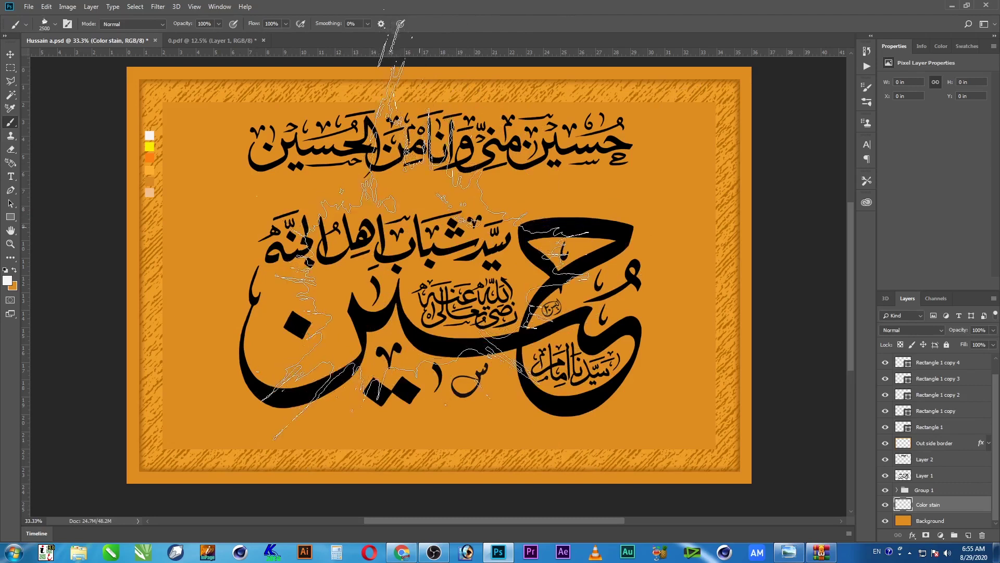
right_click(573, 228)
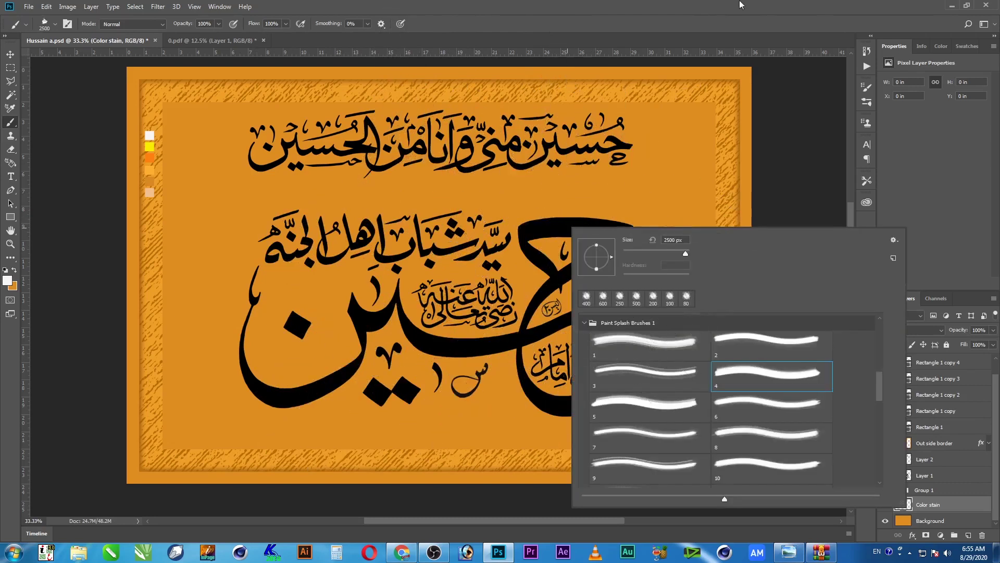
left_click(903, 154)
Enable Shape Dynamics for the splash brush with 26% size jitter, 49% angle jitter and 12% roundness jitter
left_click(865, 103)
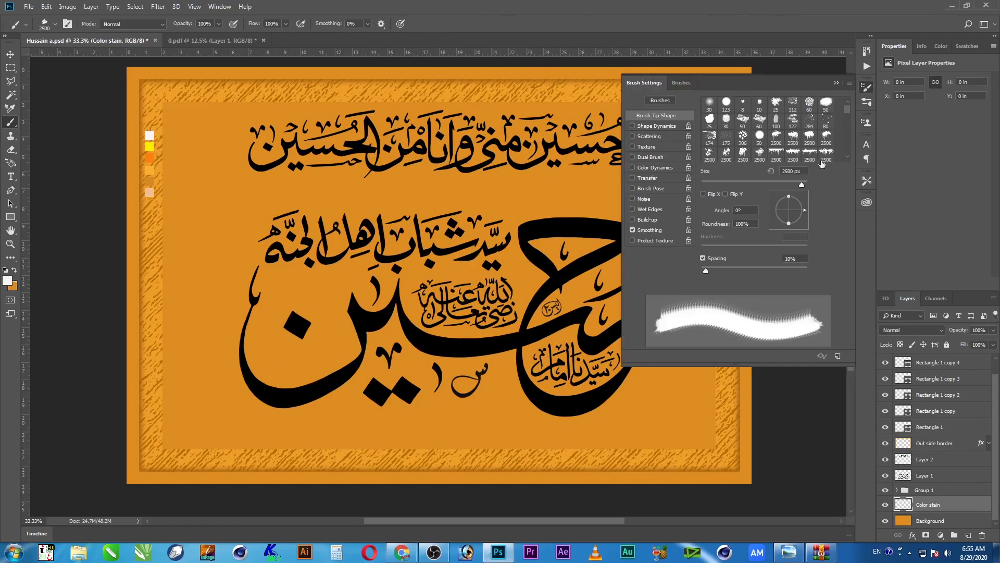
left_click(657, 126)
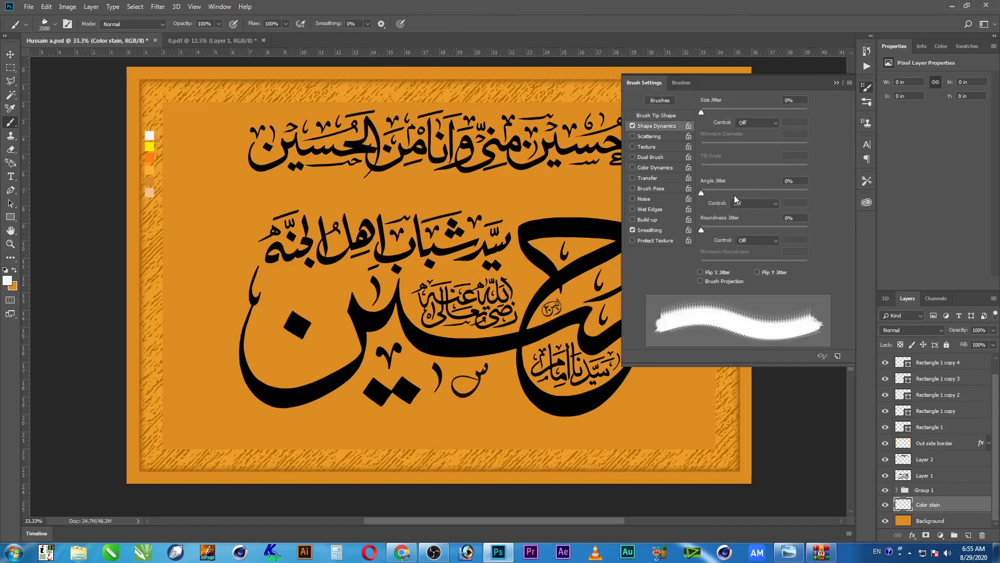
left_click_drag(734, 195, 753, 192)
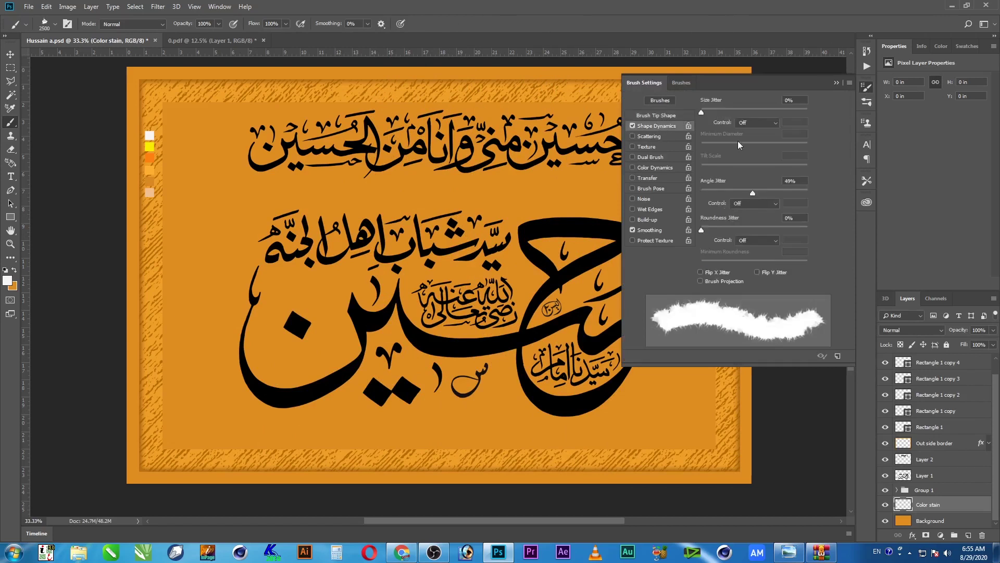
left_click(729, 111)
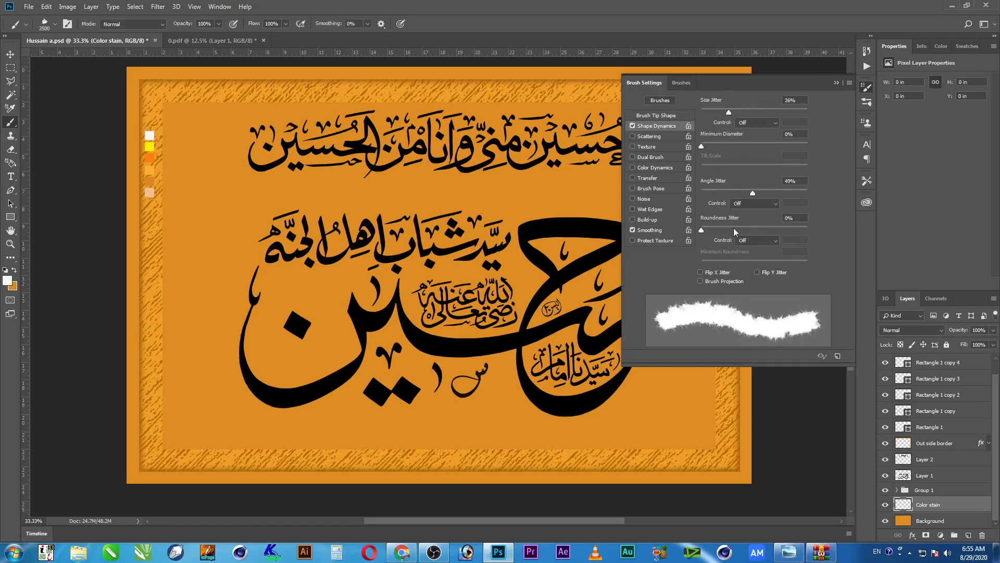
left_click(748, 228)
left_click(714, 226)
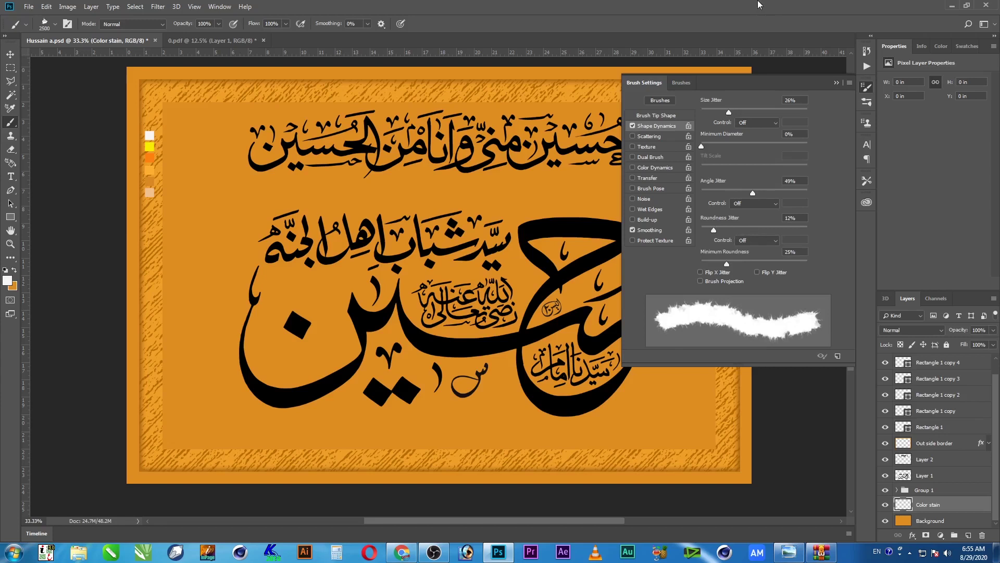
left_click(656, 115)
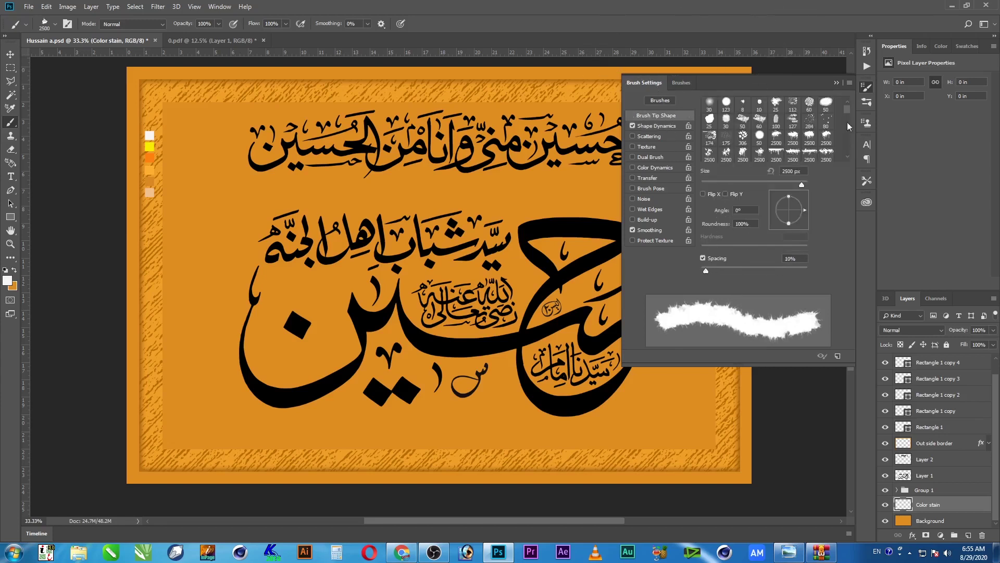
Try splash strokes on the Color stain layer in orange #d88924 sampled from the poster, then undo them
left_click(836, 83)
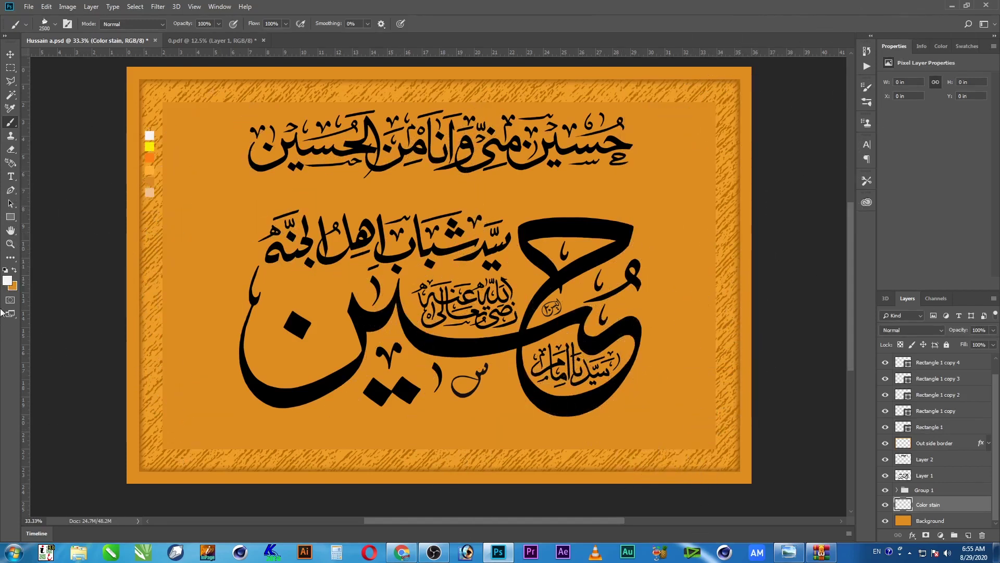
left_click(8, 284)
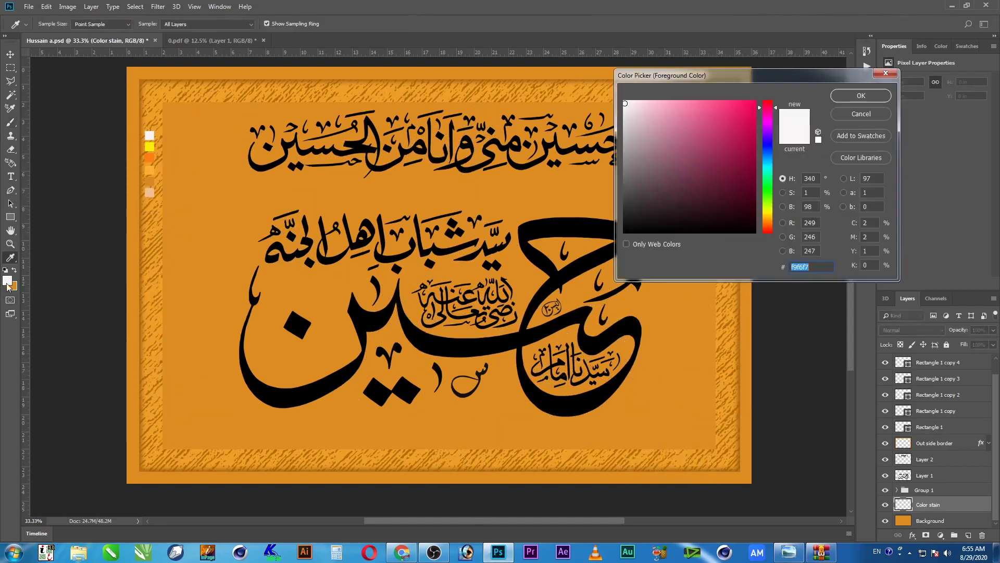
left_click(152, 181)
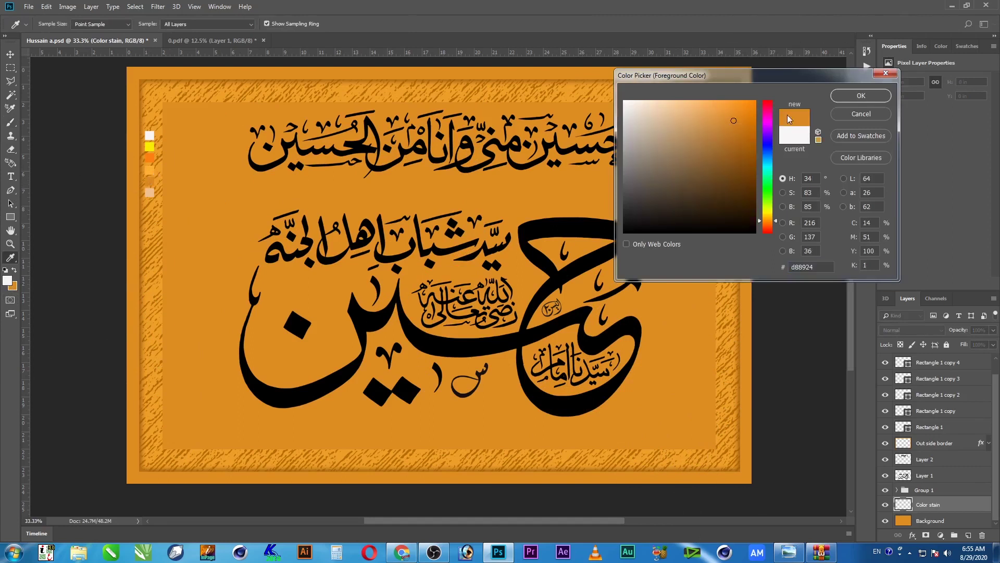
left_click(861, 96)
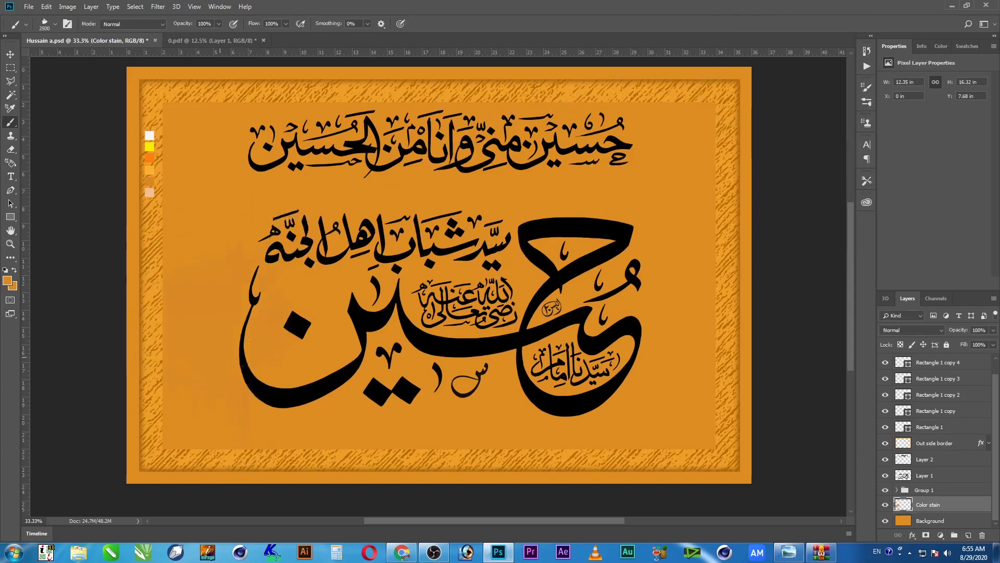
key("ctrl+z")
mouse_move(432, 412)
left_mouse_down()
mouse_move(235, 375)
mouse_move(172, 396)
mouse_move(291, 365)
mouse_move(426, 369)
left_mouse_up()
key("ctrl+z")
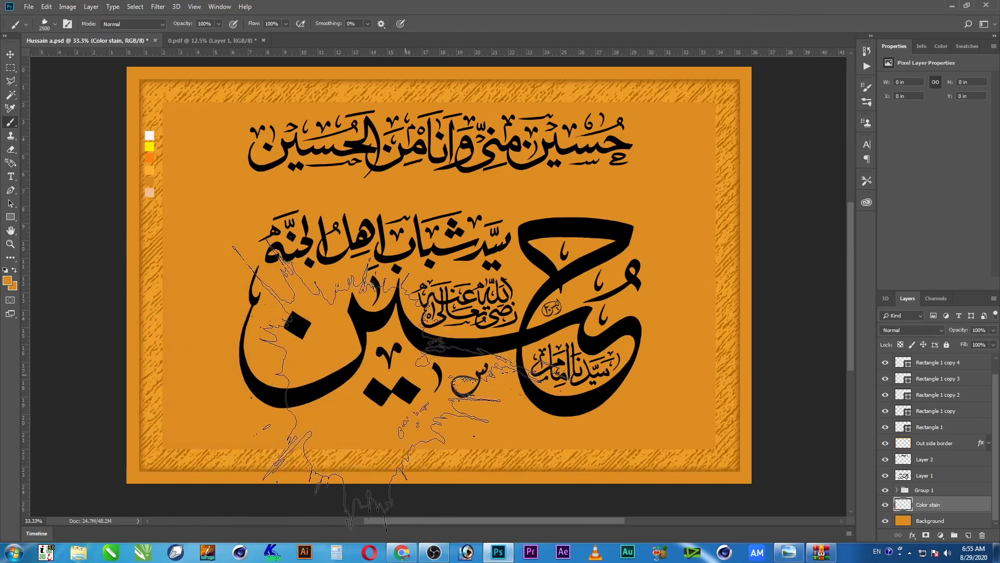
Set the foreground color to the darker orange #c17514 and activate the Brush tool
left_click(7, 281)
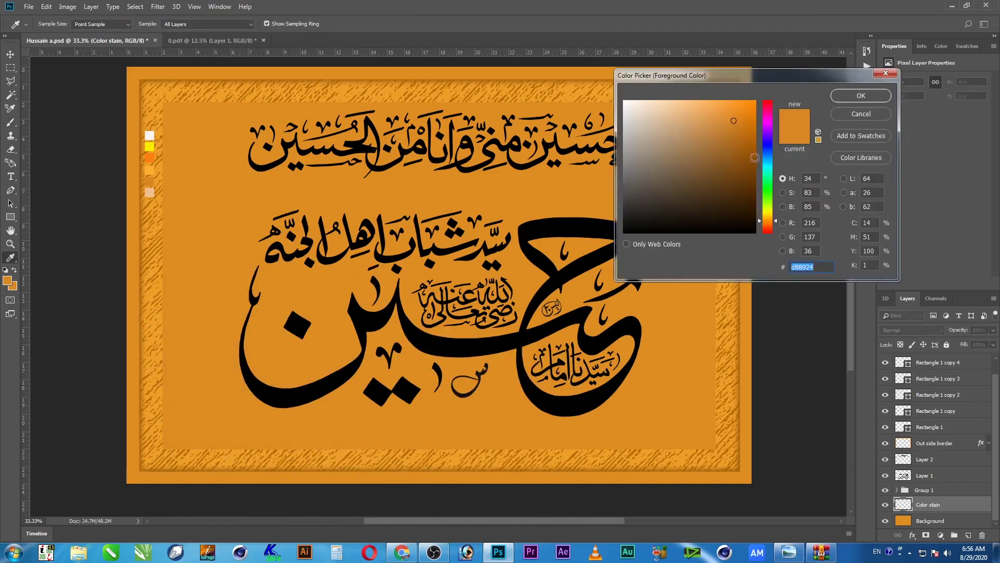
left_click(742, 133)
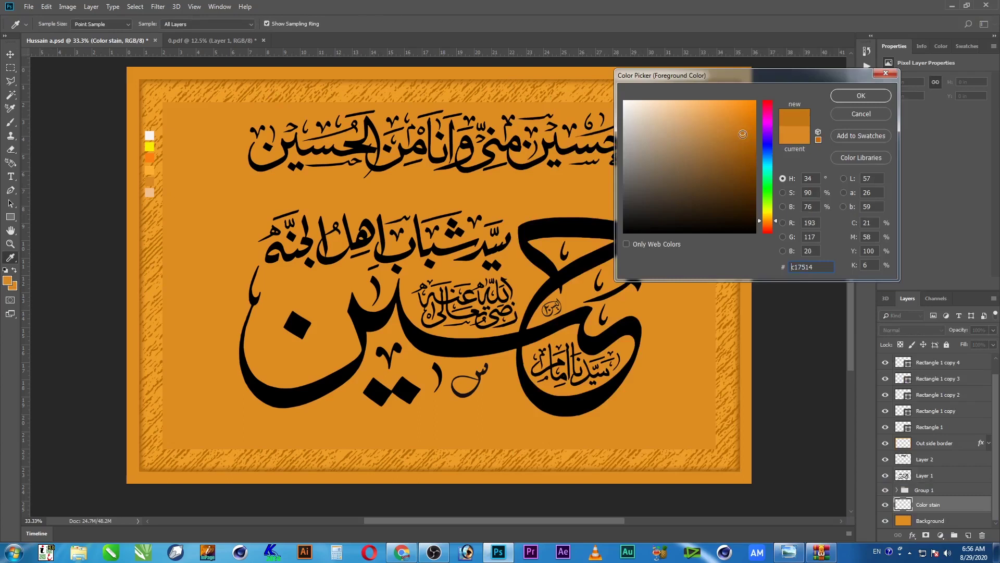
left_click(861, 96)
key("b")
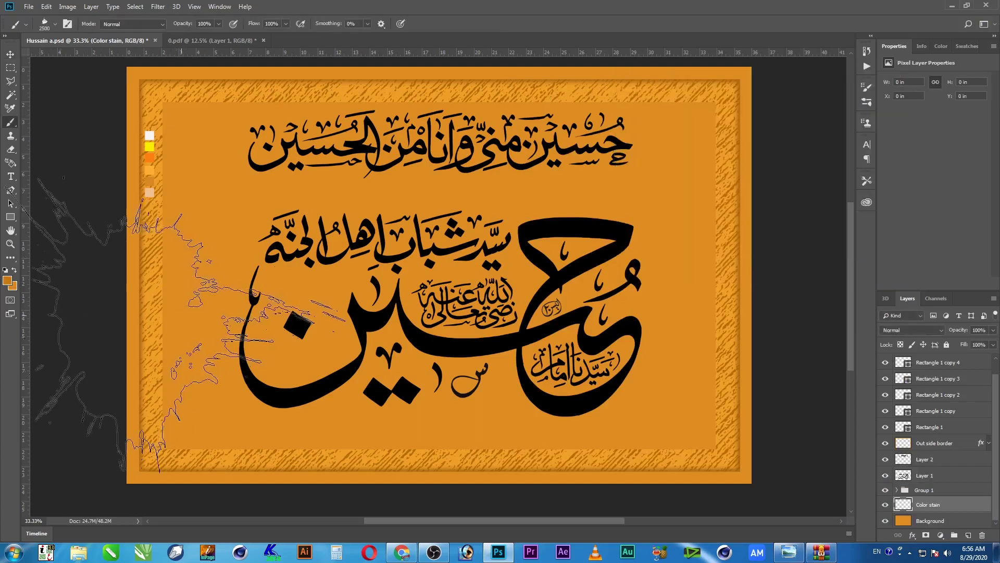
Try a splash in the inner panel's lower-left corner, reduce the brush to 1600 px and undo the splash
left_click(263, 398)
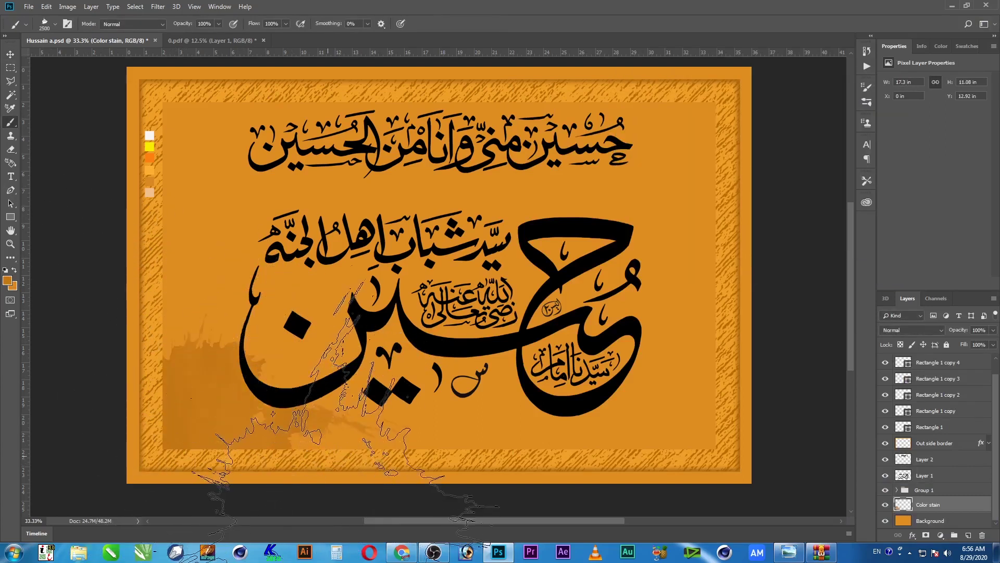
key("bracketleft")
key("bracketleft")
key("bracketleft")
key("bracketleft")
key("bracketleft")
key("bracketleft")
key("bracketleft")
key("bracketleft")
key("bracketleft")
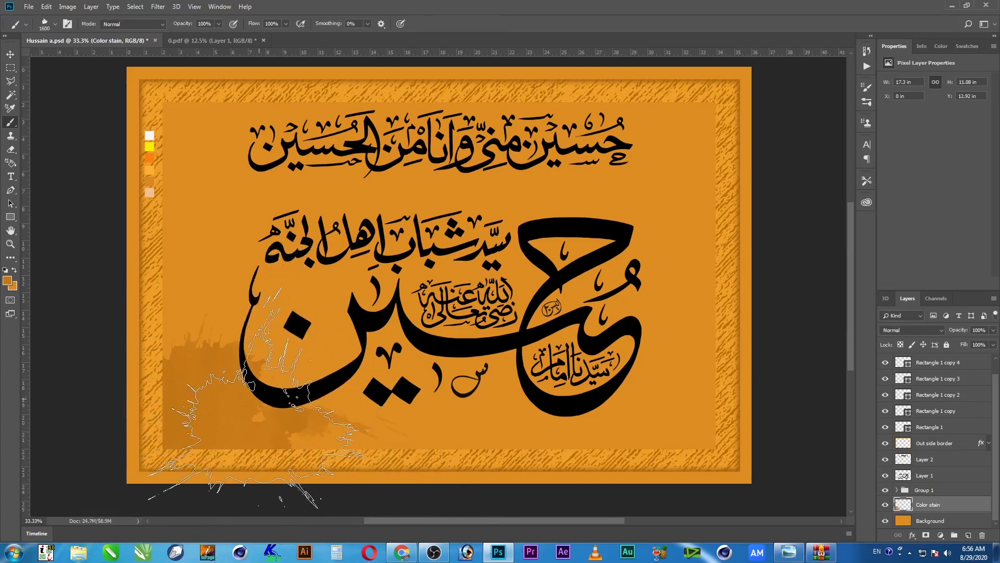
key("ctrl+z")
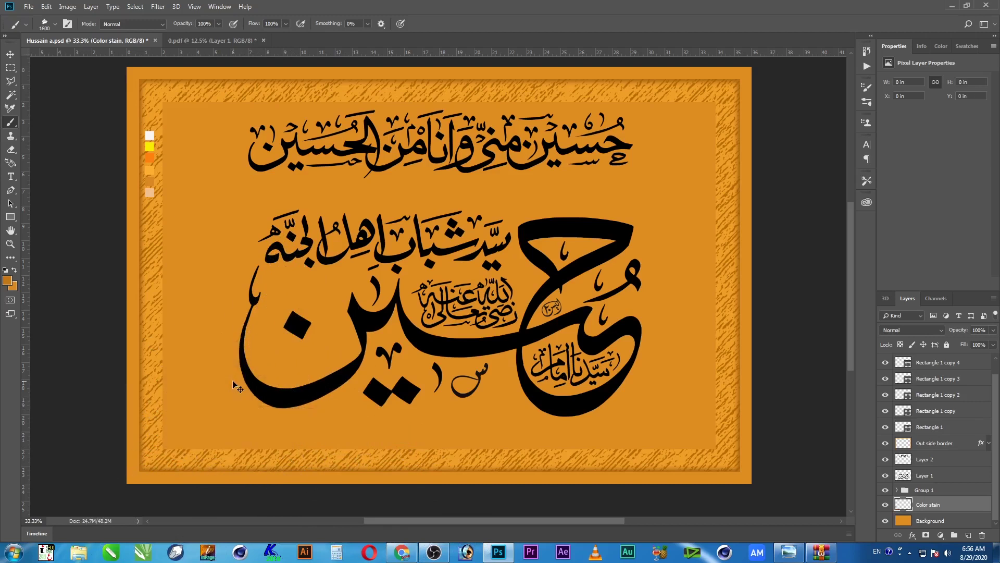
Try 1600 px splash strokes along the whole lower part of the inner panel, then undo them
left_click(215, 418)
left_click(241, 422)
mouse_move(344, 421)
left_mouse_down()
mouse_move(463, 434)
mouse_move(675, 415)
left_mouse_up()
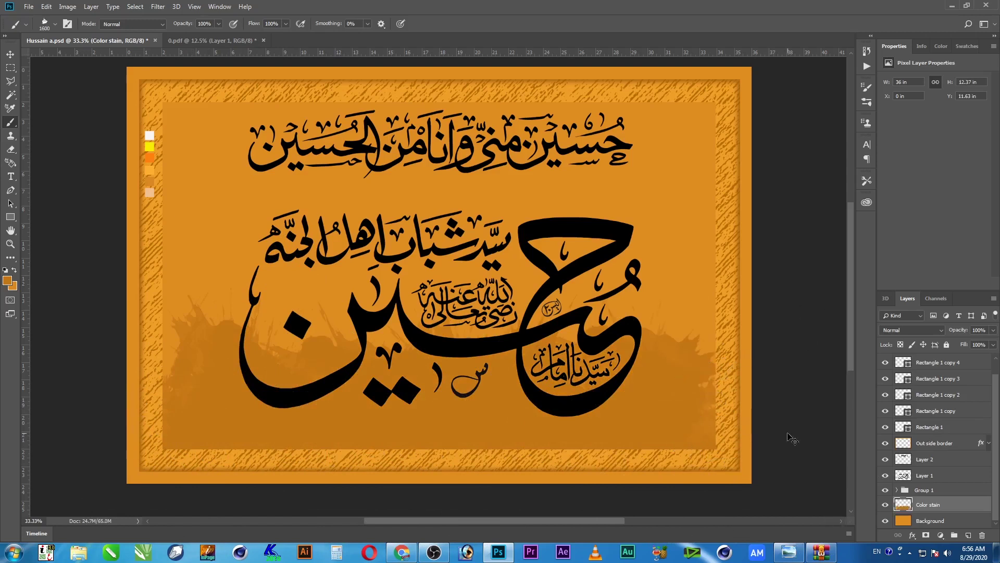
key("ctrl+z")
Reduce the splash brush to 1200 px and paint dark orange stains along the inner panel's lower edge
key("bracketleft")
key("bracketleft")
key("bracketleft")
key("bracketleft")
left_click_drag(172, 376, 255, 416)
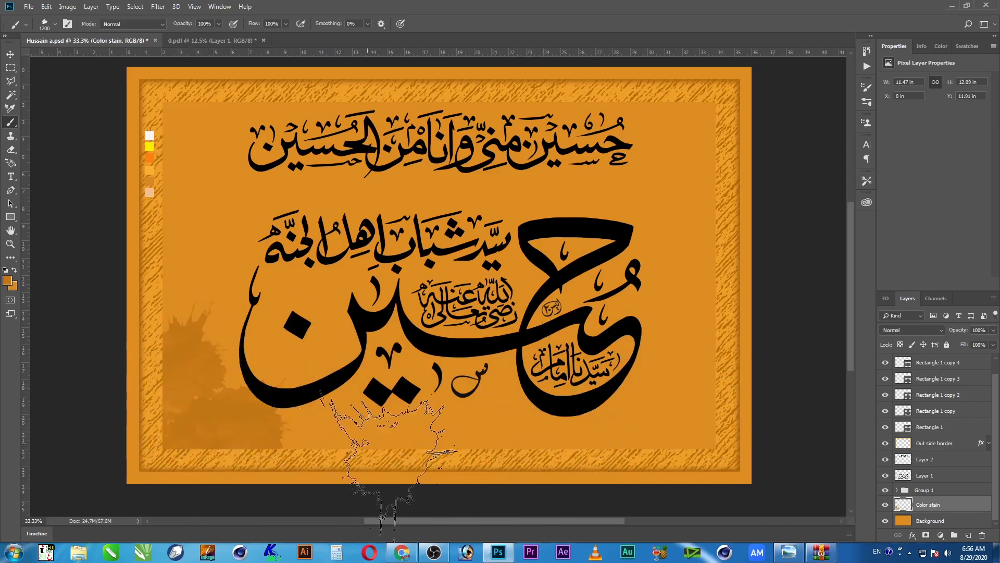
left_click(323, 425)
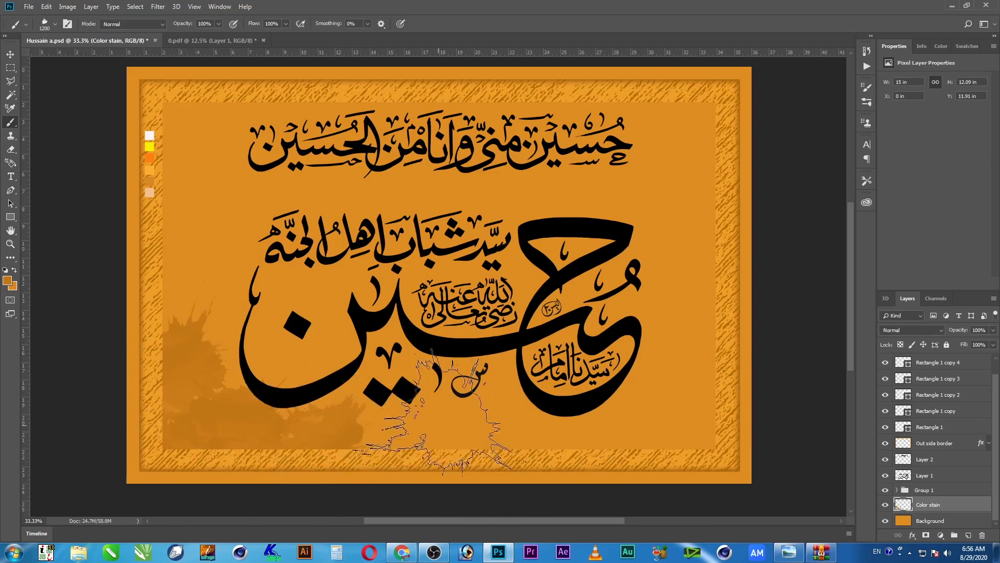
left_click(431, 407)
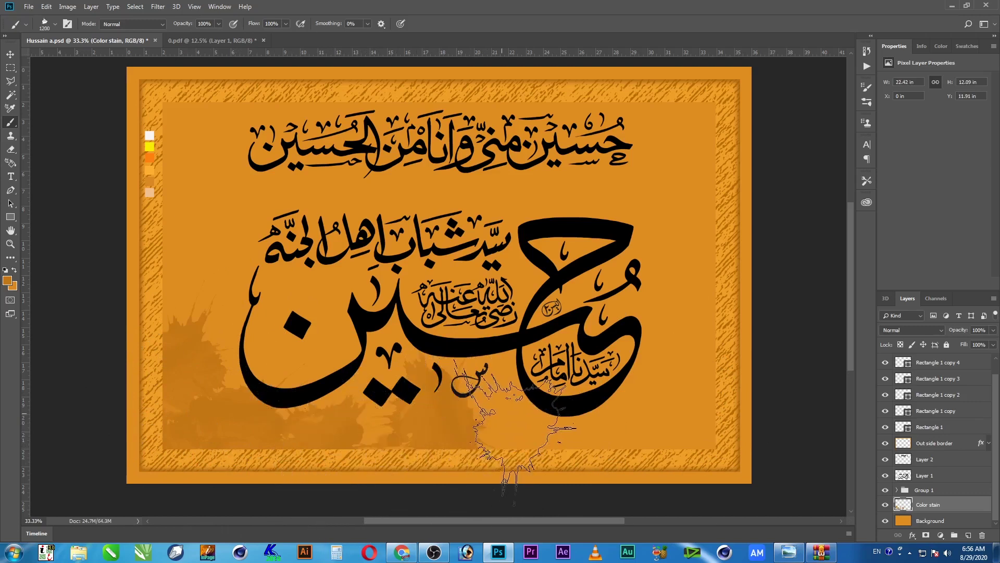
left_click(591, 416)
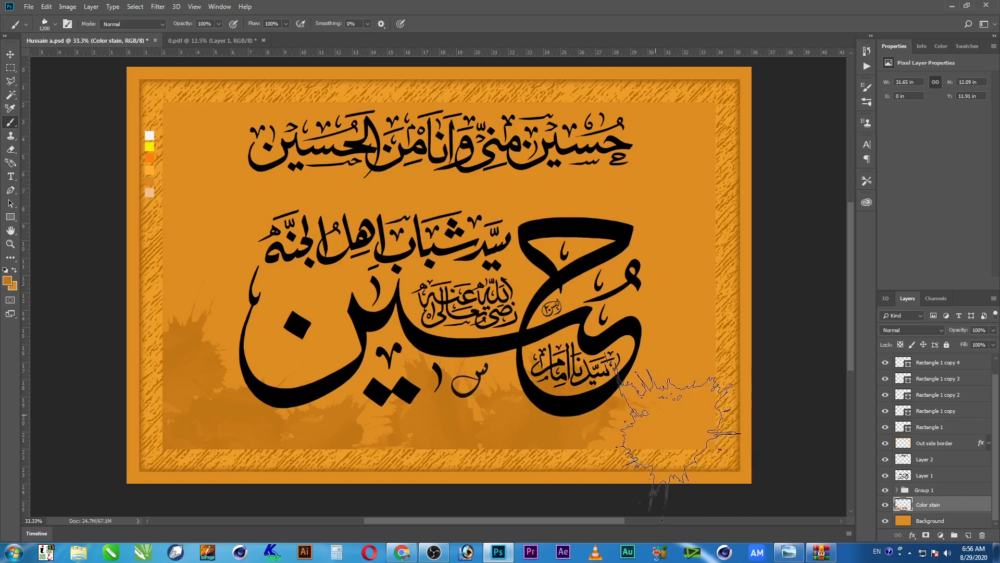
left_click(672, 422)
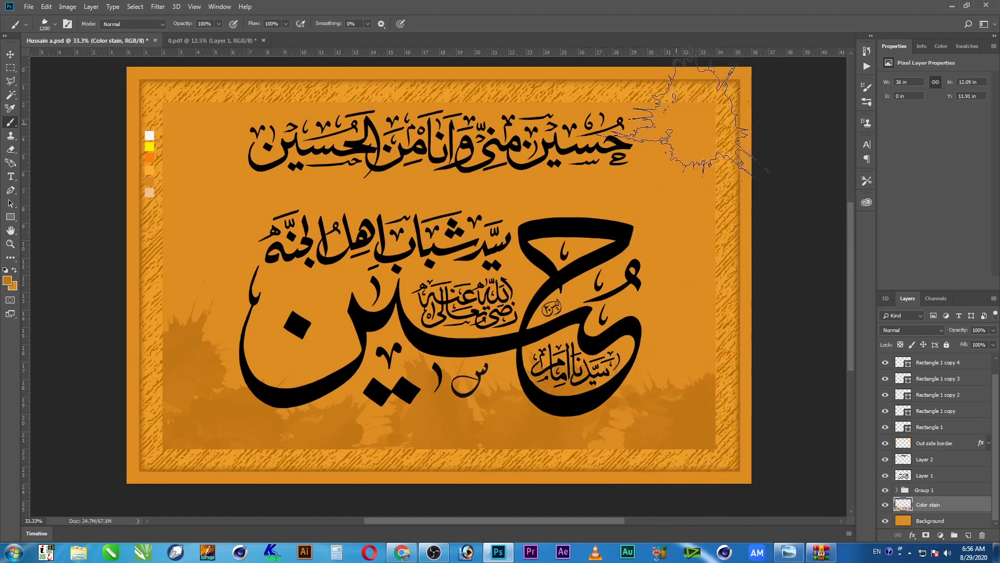
Add dark orange splash stains down the right and left edges of the inner panel
left_click(693, 125)
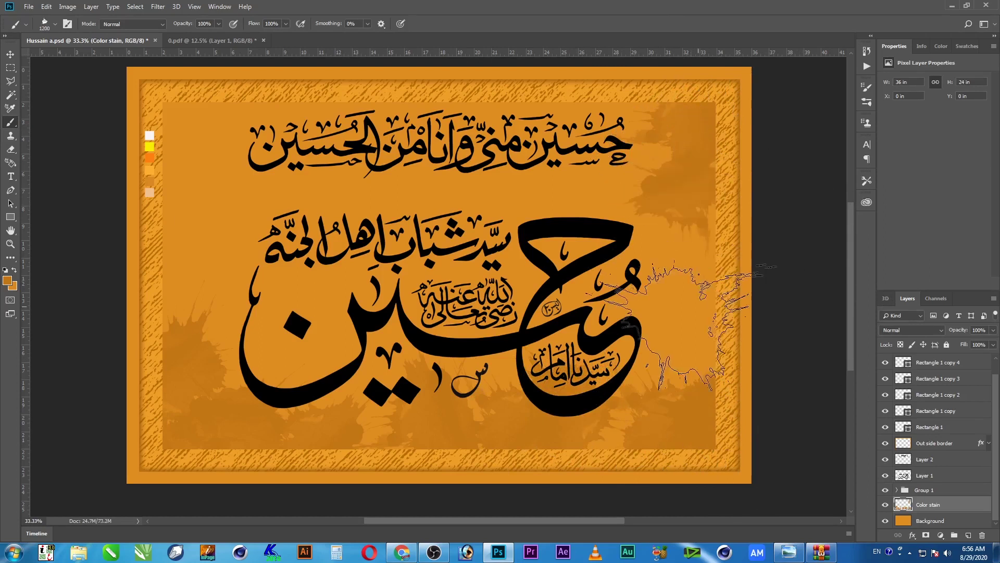
left_click(672, 294)
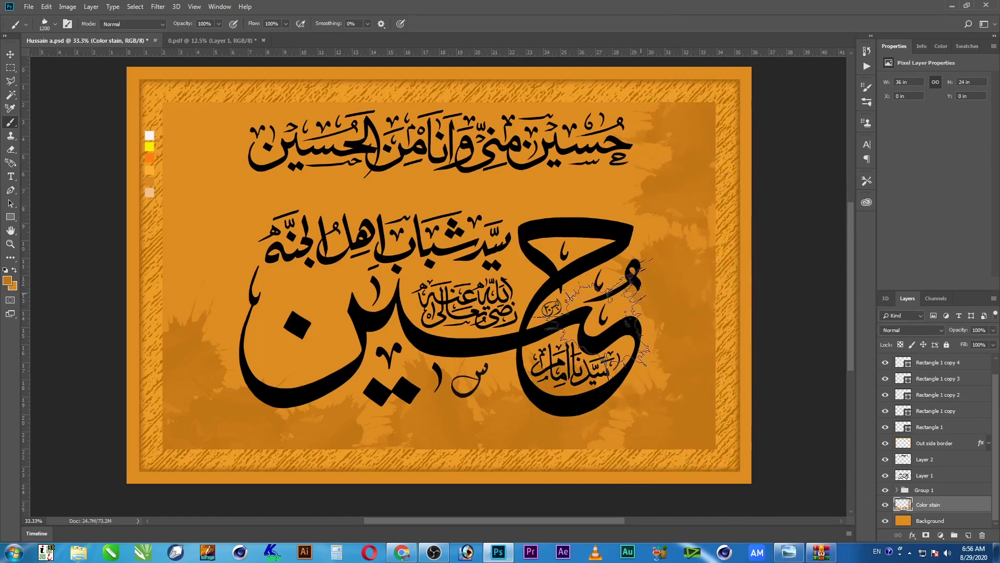
left_click(183, 138)
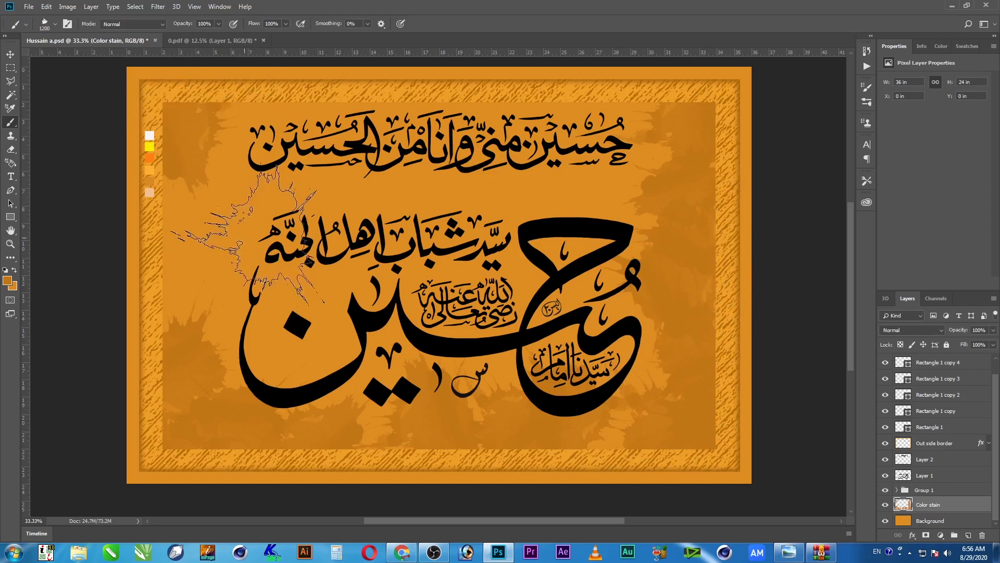
left_click(196, 206)
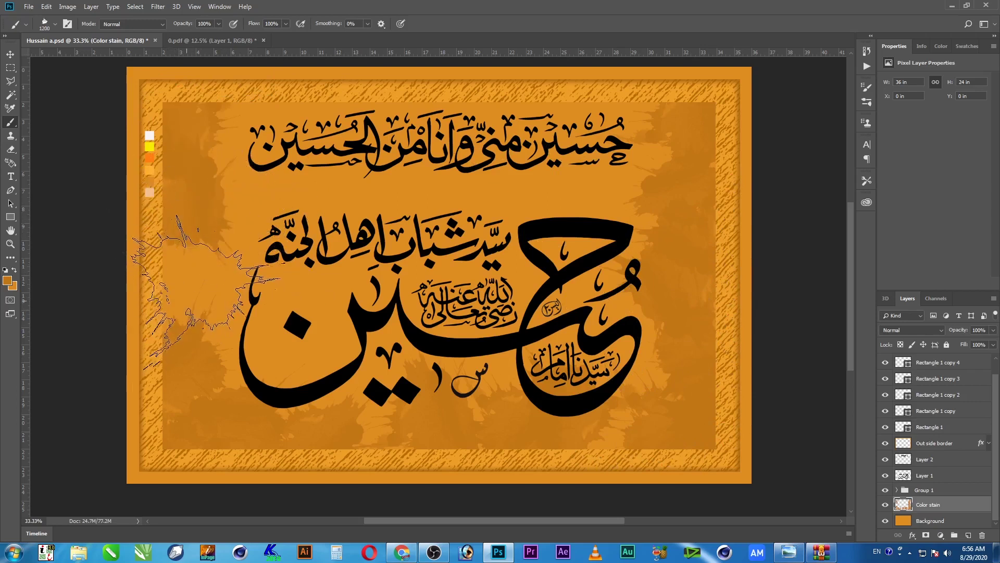
left_click(188, 285)
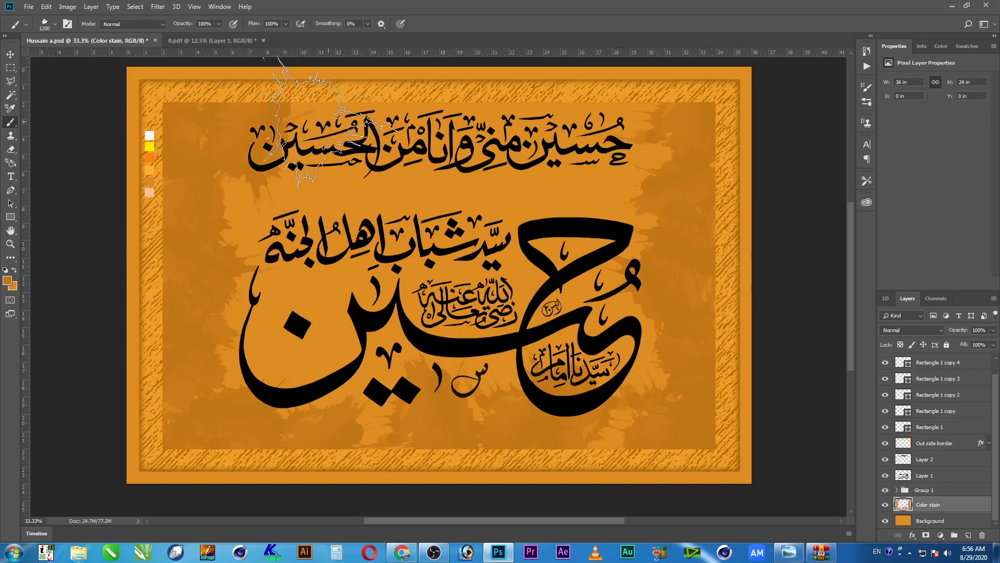
Paint dark orange splashes along the inner panel's upper edge, behind the top line of calligraphy
left_click(393, 146)
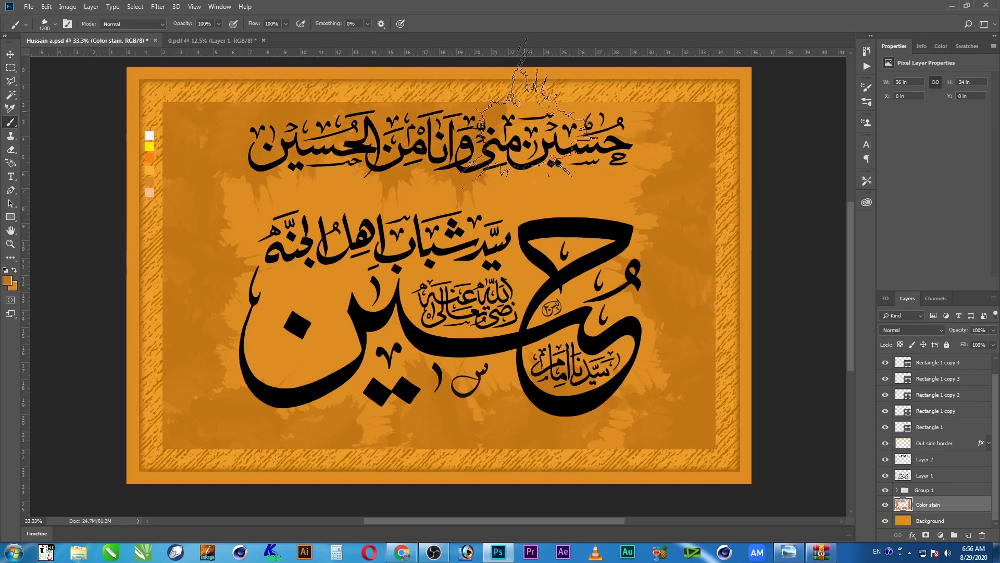
left_click(677, 144)
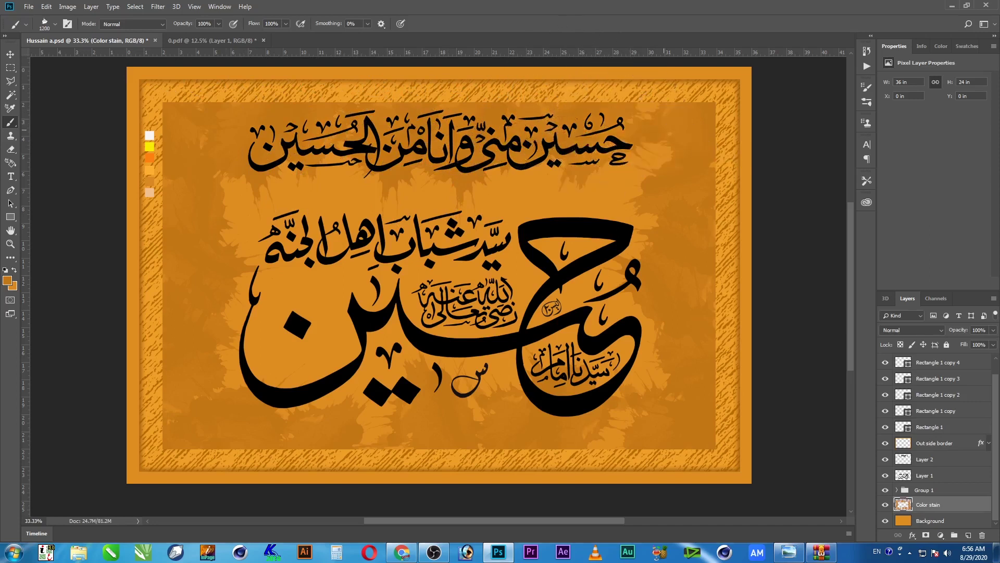
left_click(669, 157)
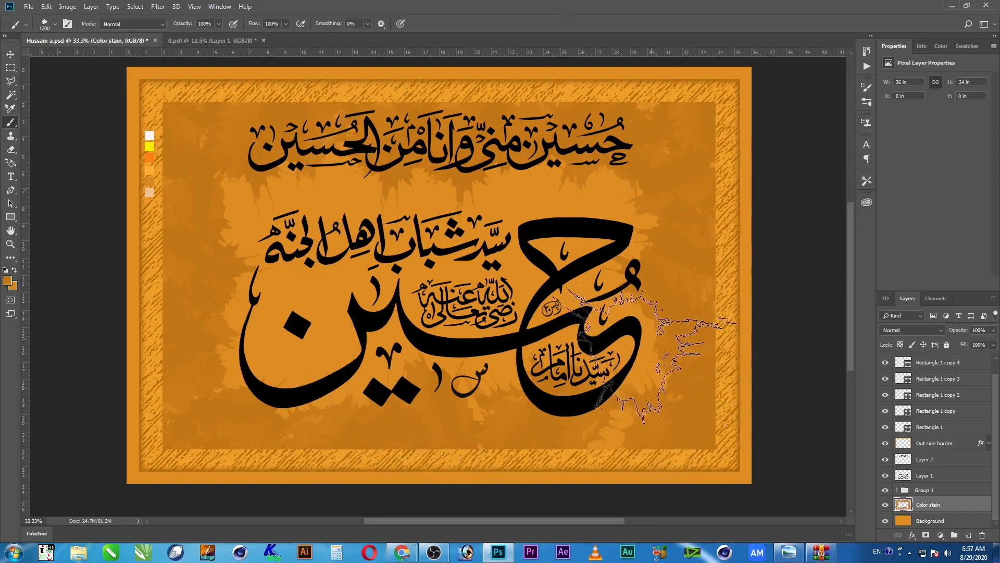
Enlarge the Color stain layer around its center to about 40.08 x 26.72 in with Free Transform
key("v")
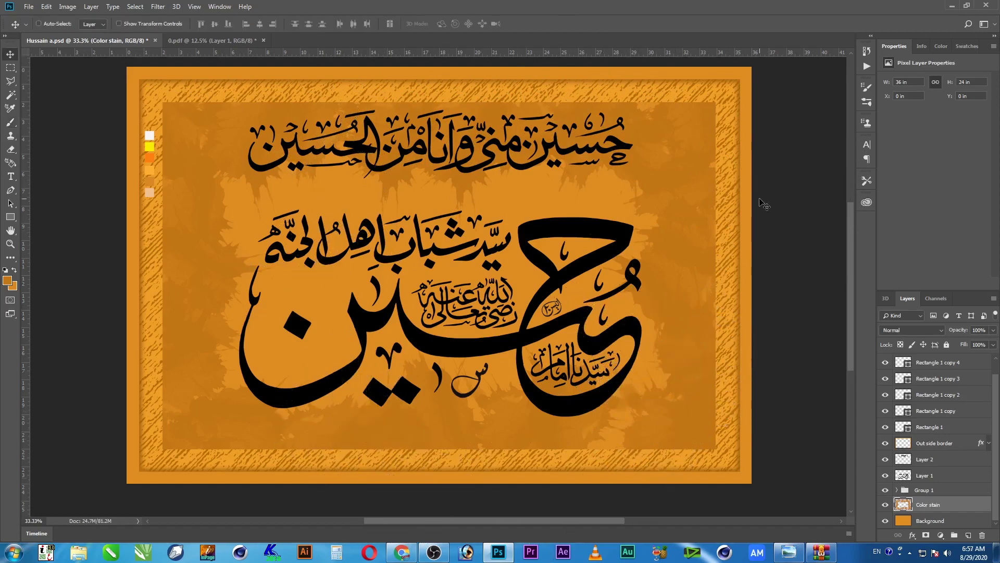
key("ctrl+t")
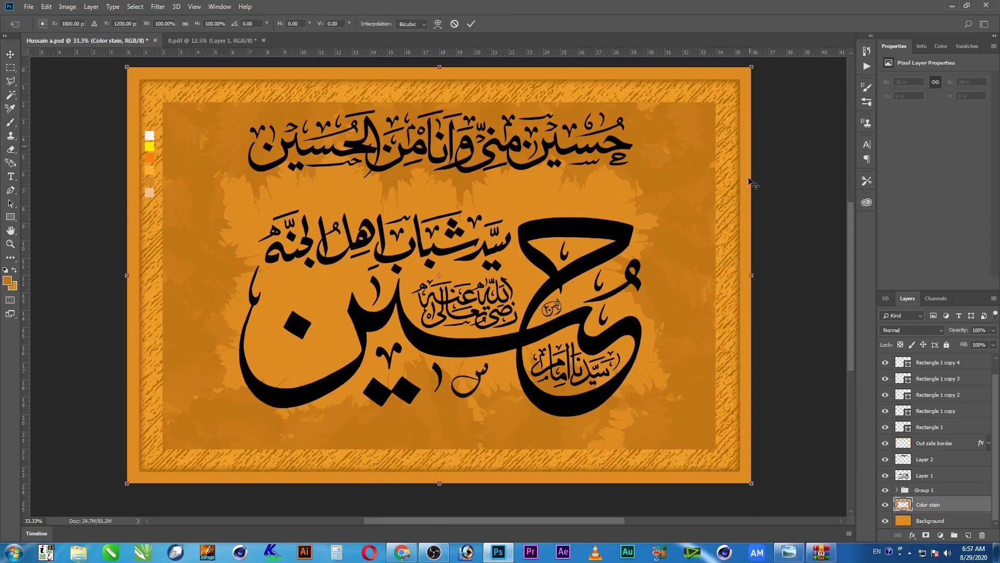
left_click_drag(751, 68, 779, 109)
key("Return")
left_click_drag(685, 249, 672, 183)
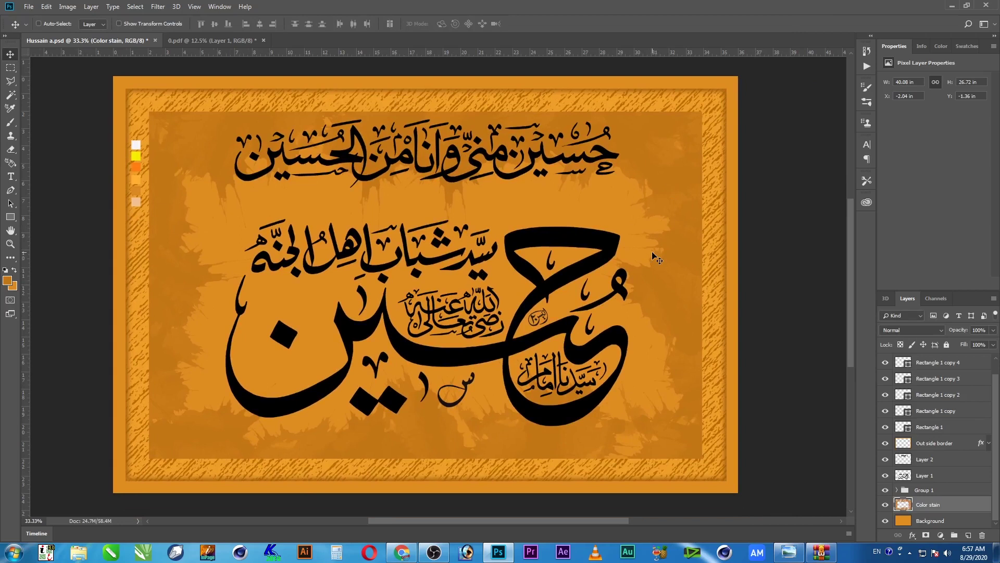
Set the foreground color to light orange #ffb035, sampled from the color swatches on the poster's left border
left_click(8, 281)
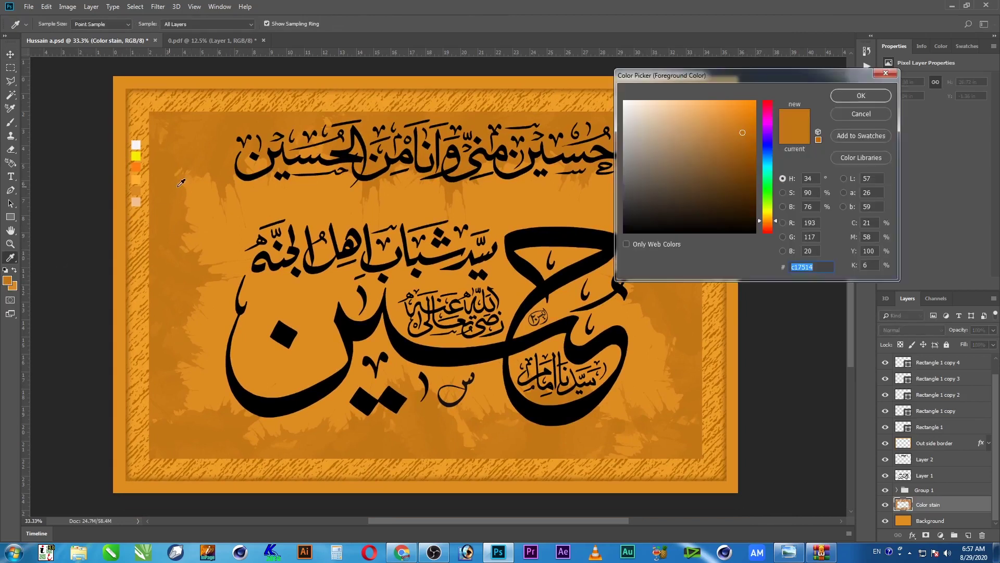
left_click(137, 179)
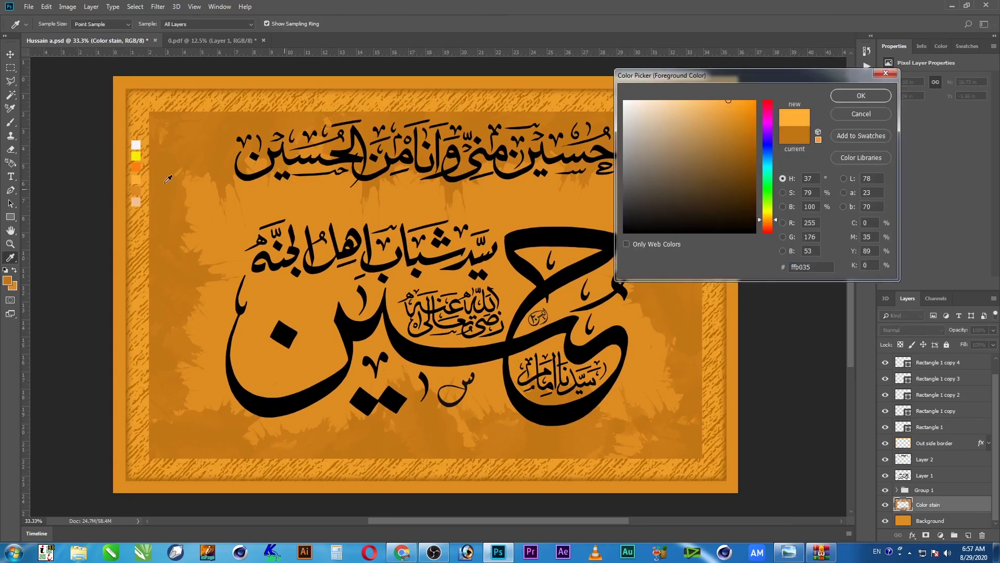
left_click(838, 96)
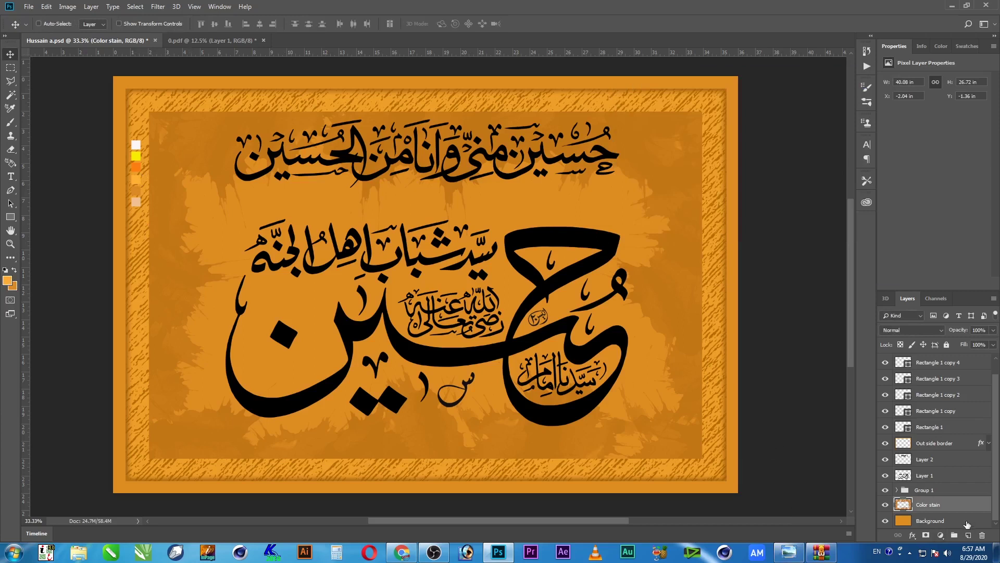
Create a new layer directly above Background and name it Color Stain a
left_click(967, 522)
left_click(968, 535)
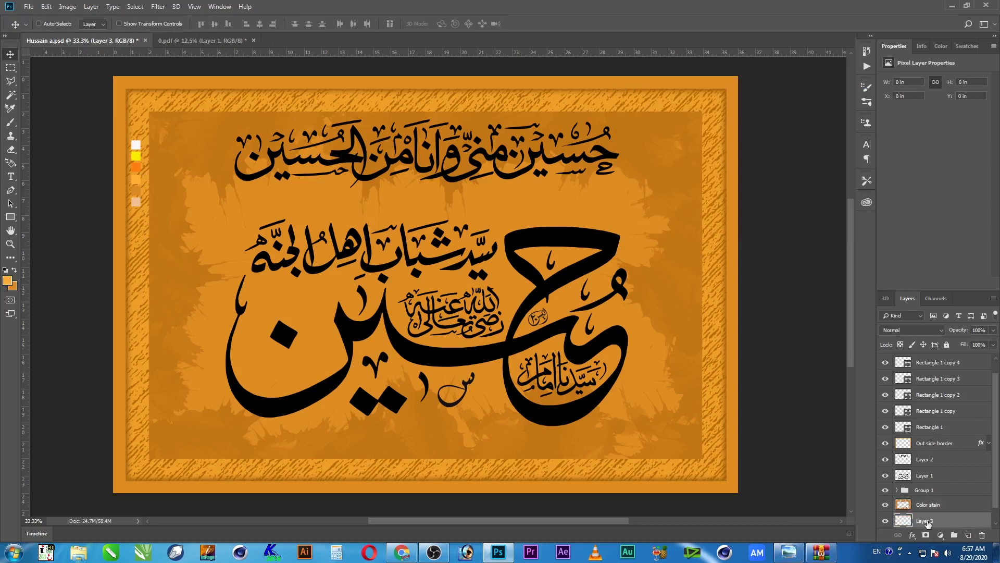
type("Color Stain a")
key("Return")
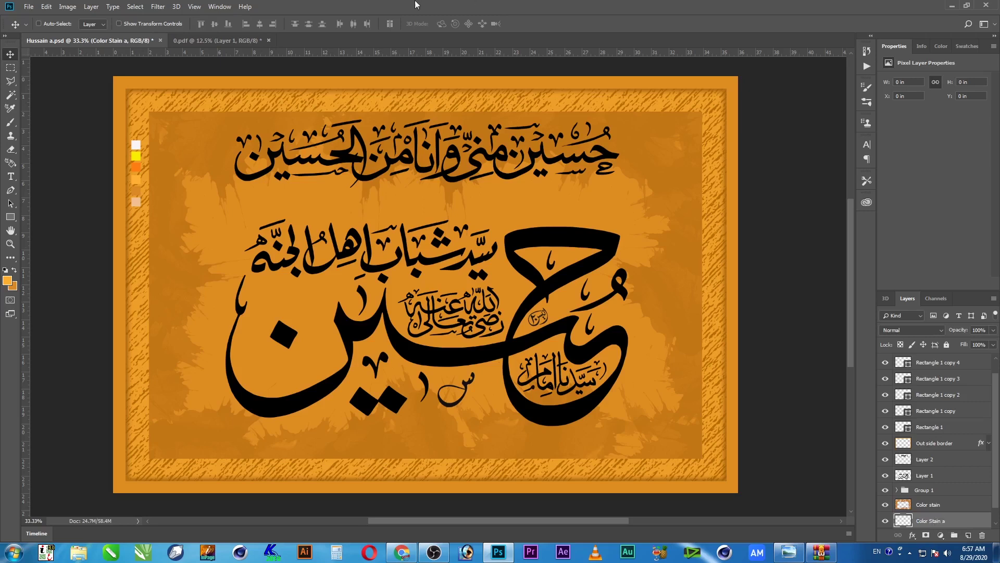
Activate the Brush tool and choose a splash brush with scattered droplets
key("b")
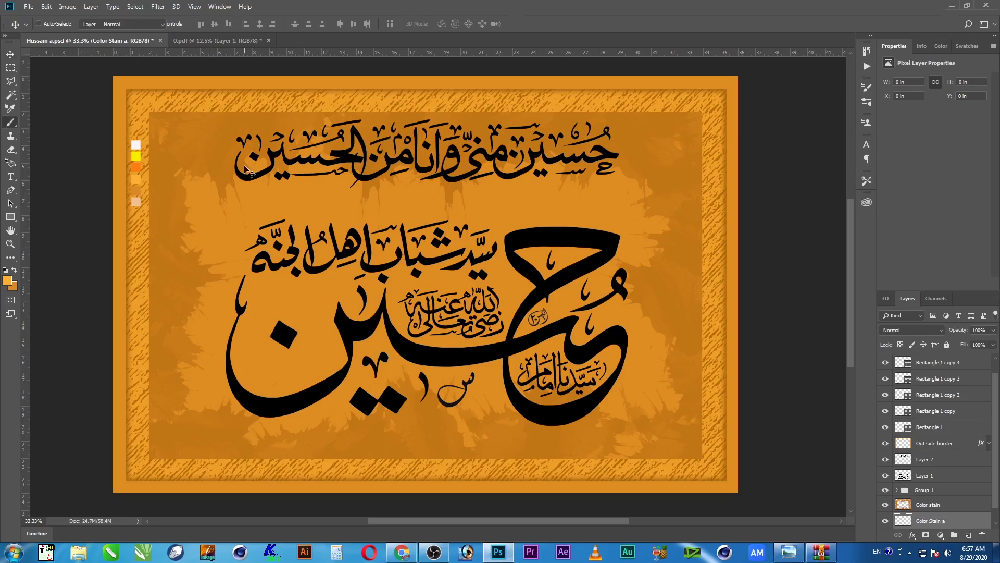
right_click(249, 174)
left_click(343, 391)
key("Return")
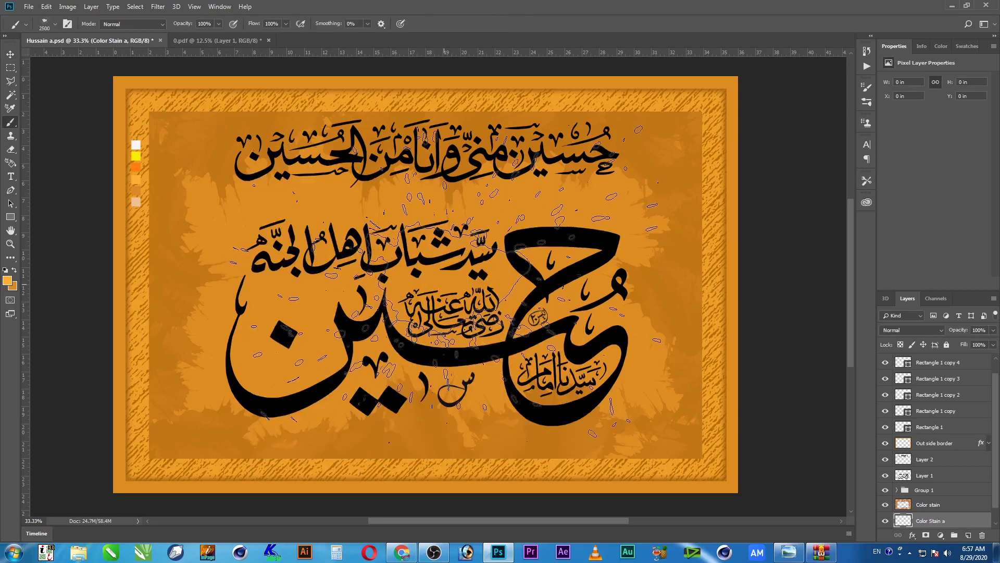
Set the splash brush size to 1000 px
key("bracketleft")
key("bracketleft")
key("bracketleft")
key("bracketleft")
key("bracketleft")
key("bracketleft")
key("bracketleft")
key("bracketleft")
key("bracketleft")
key("bracketleft")
key("bracketleft")
key("bracketleft")
key("bracketleft")
key("bracketleft")
key("bracketright")
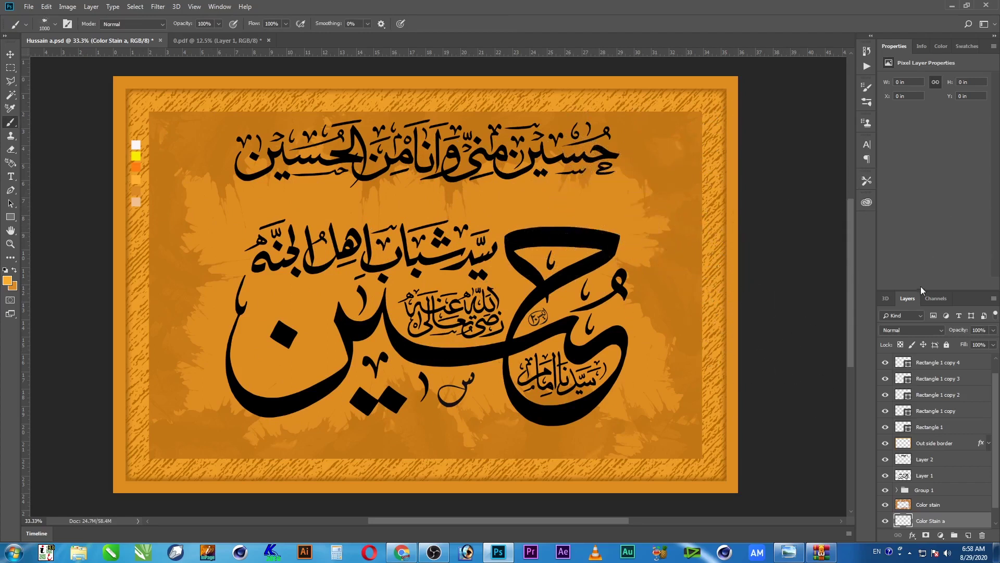
Enable Shape Dynamics for the splash brush with 13% size jitter and 40% angle jitter
left_click(865, 85)
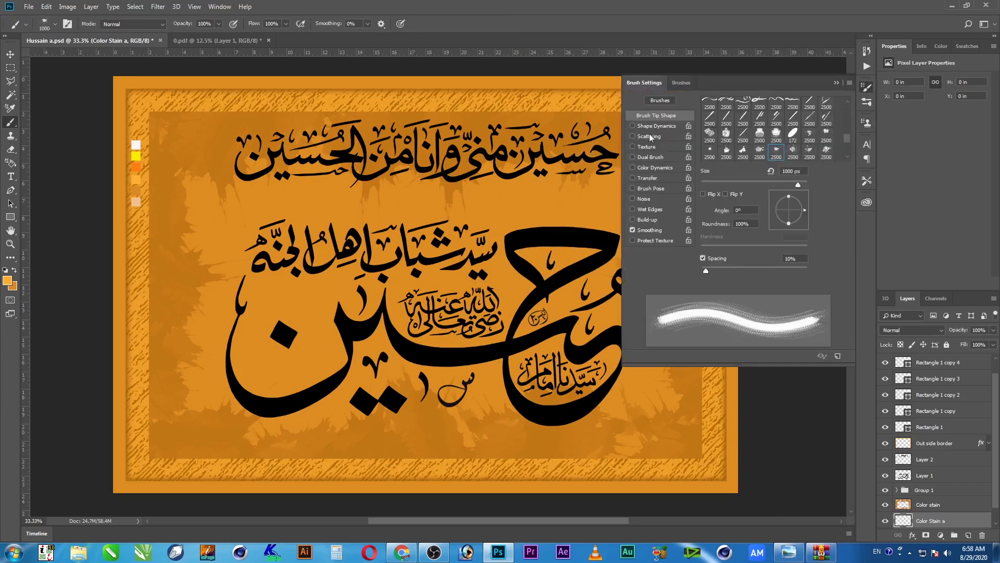
left_click(656, 130)
left_click(745, 191)
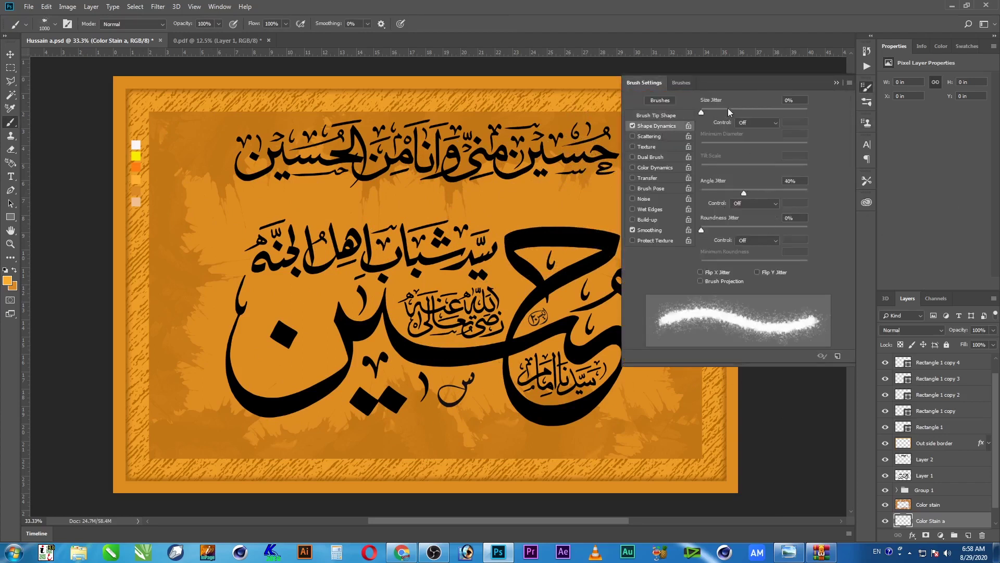
left_click(715, 111)
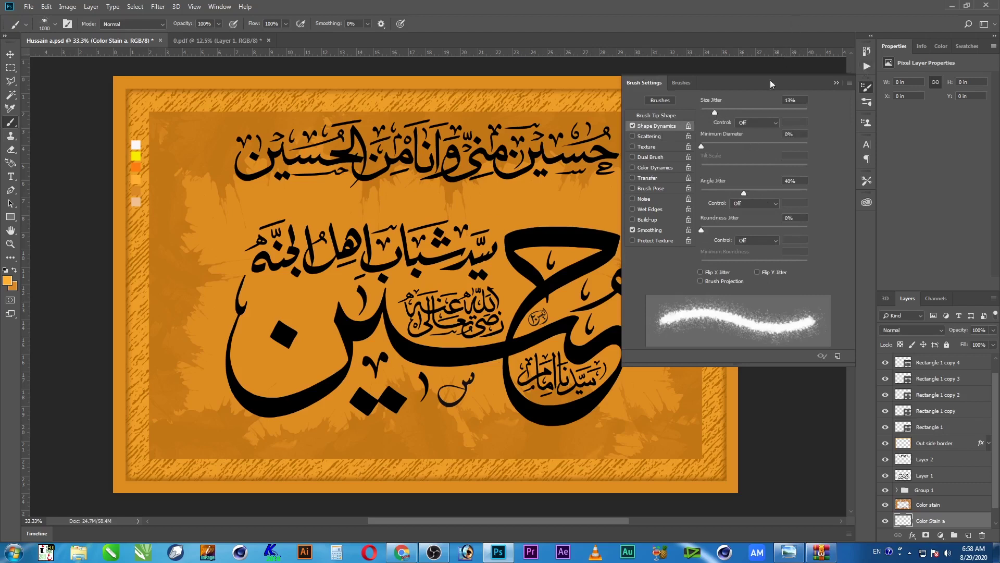
left_click(834, 85)
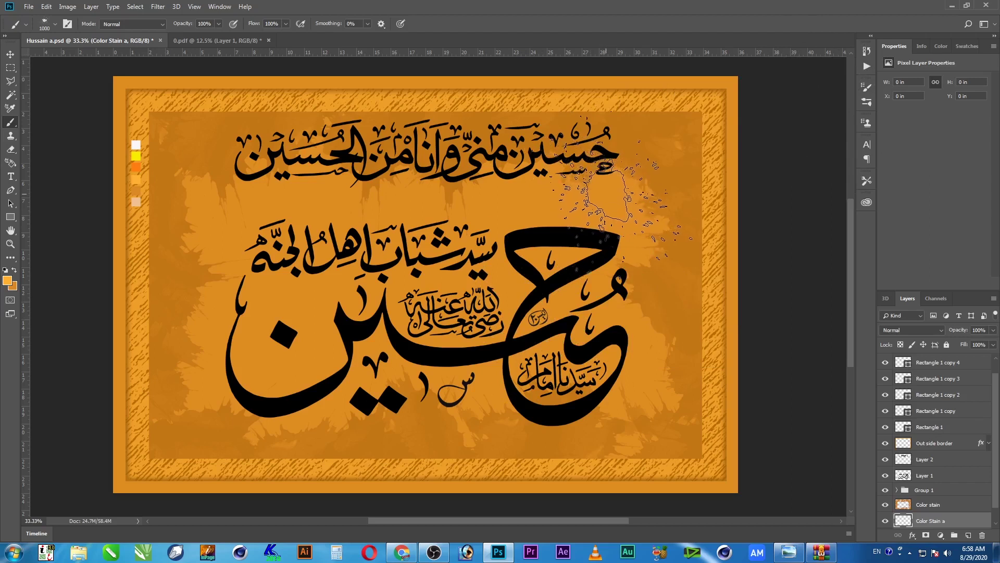
Paint light orange splashes on Color Stain a across the poster's background around and behind the calligraphy, and save the document
left_click(620, 198)
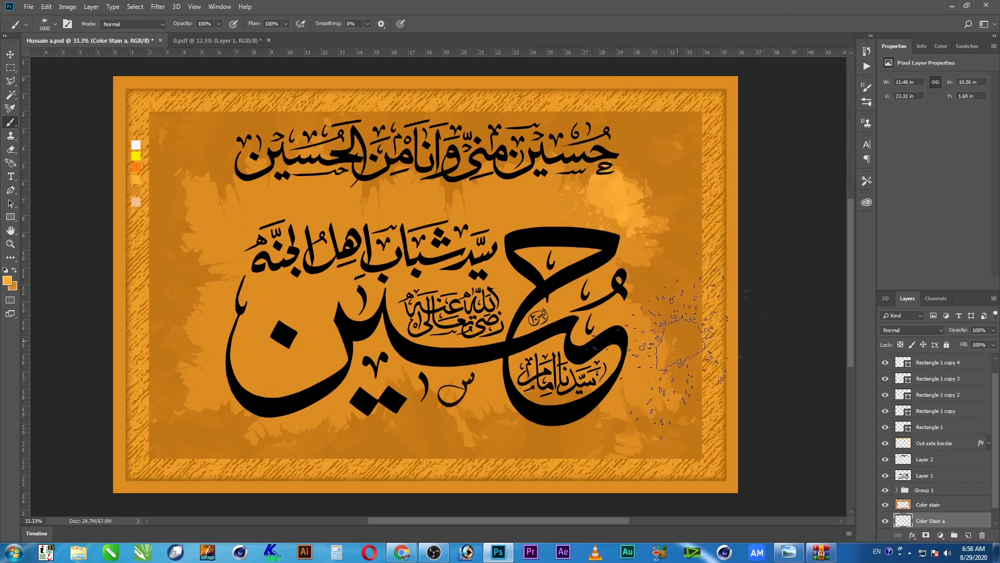
mouse_move(643, 245)
left_mouse_down()
mouse_move(651, 390)
mouse_move(672, 464)
left_mouse_up()
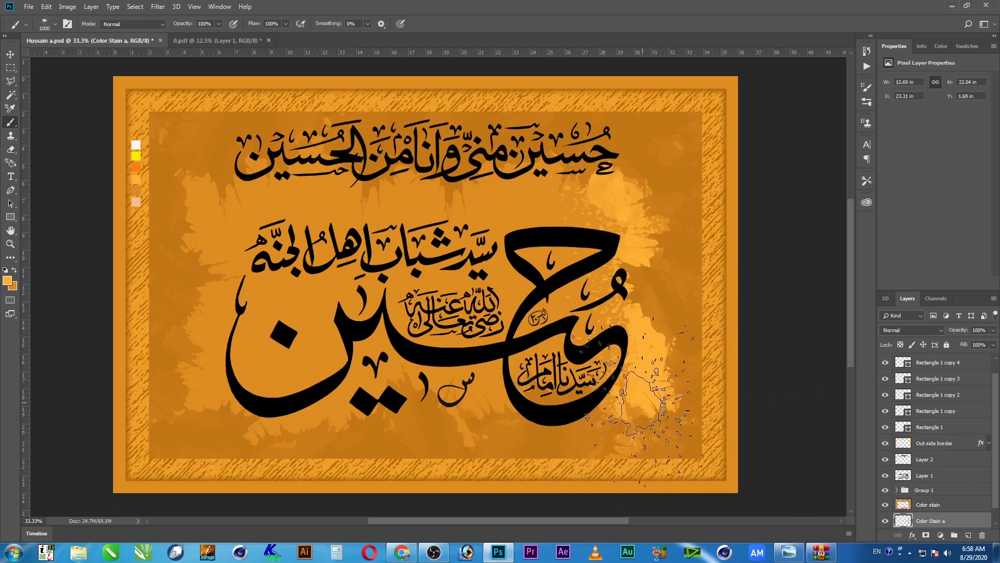
mouse_move(375, 411)
left_mouse_down()
mouse_move(224, 395)
mouse_move(198, 291)
mouse_move(213, 209)
mouse_move(273, 208)
mouse_move(313, 193)
mouse_move(547, 193)
mouse_move(612, 203)
mouse_move(531, 461)
left_mouse_up()
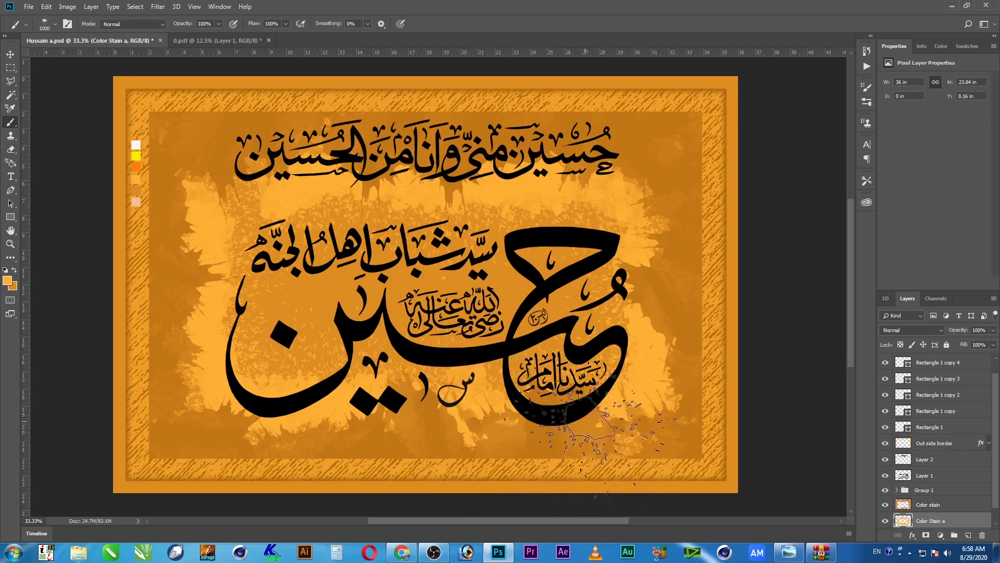
key("ctrl+s")
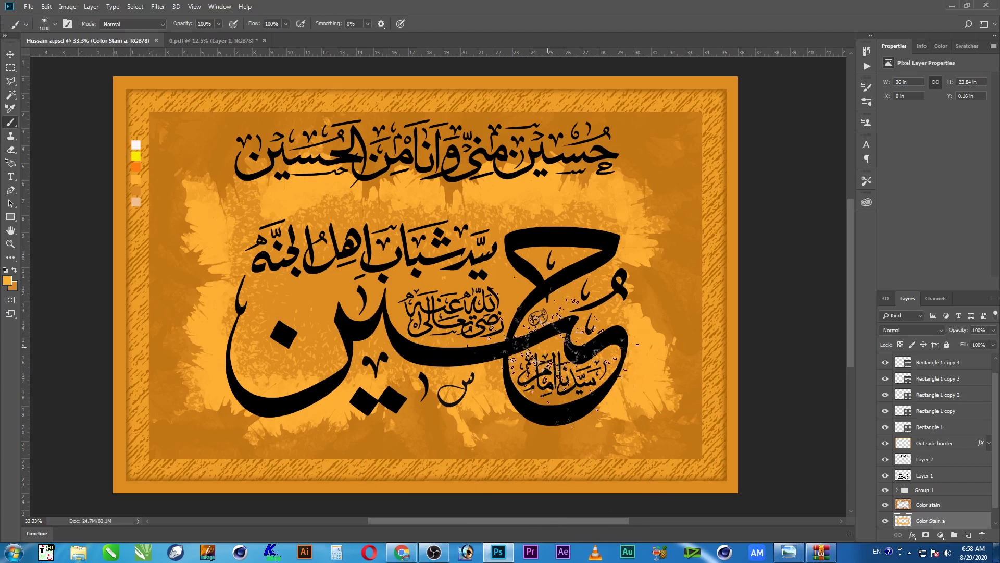
Enlarge the Color stain layer around its center to about 42.81 x 28.54 in with Free Transform
key("z")
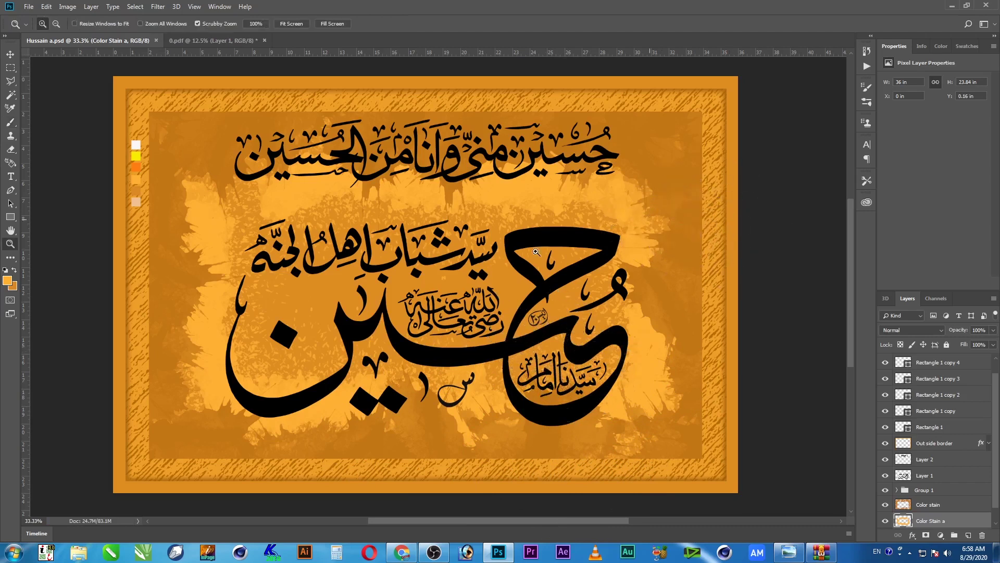
left_click(515, 297, "alt")
key("v")
right_click(573, 196)
left_click(580, 208)
key("ctrl")
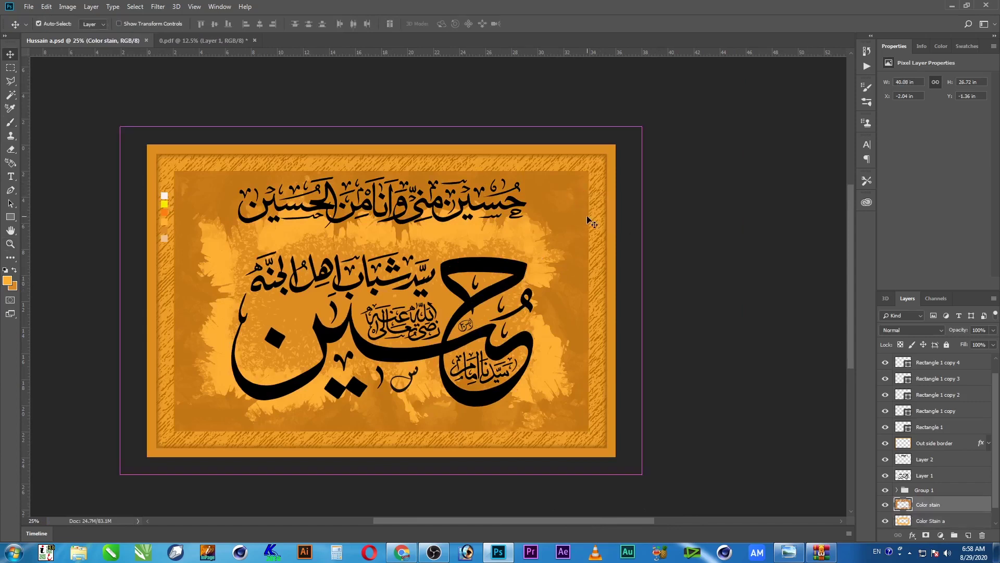
key("ctrl+t")
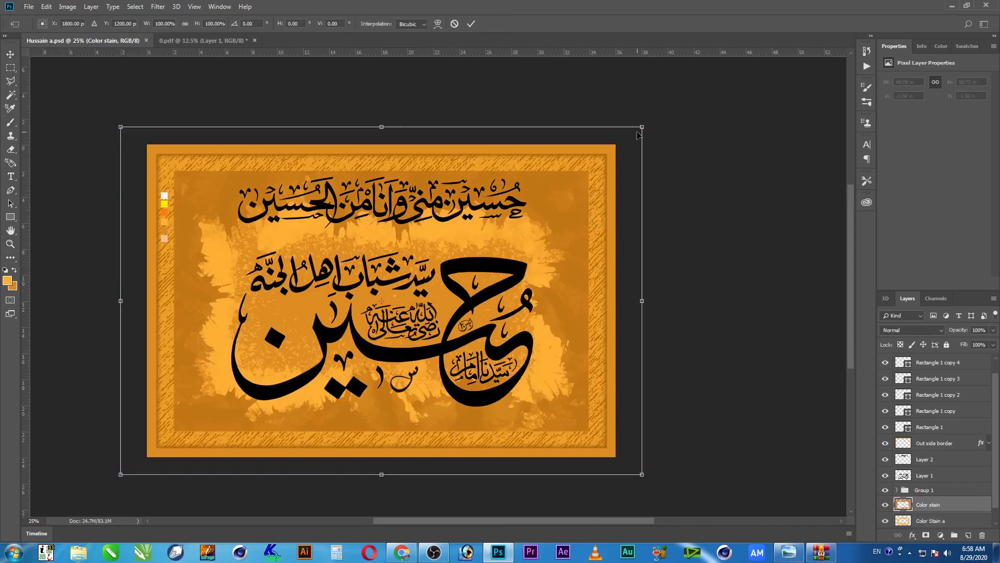
mouse_move(644, 127)
left_mouse_down()
mouse_move(668, 111)
mouse_move(660, 116)
left_mouse_up()
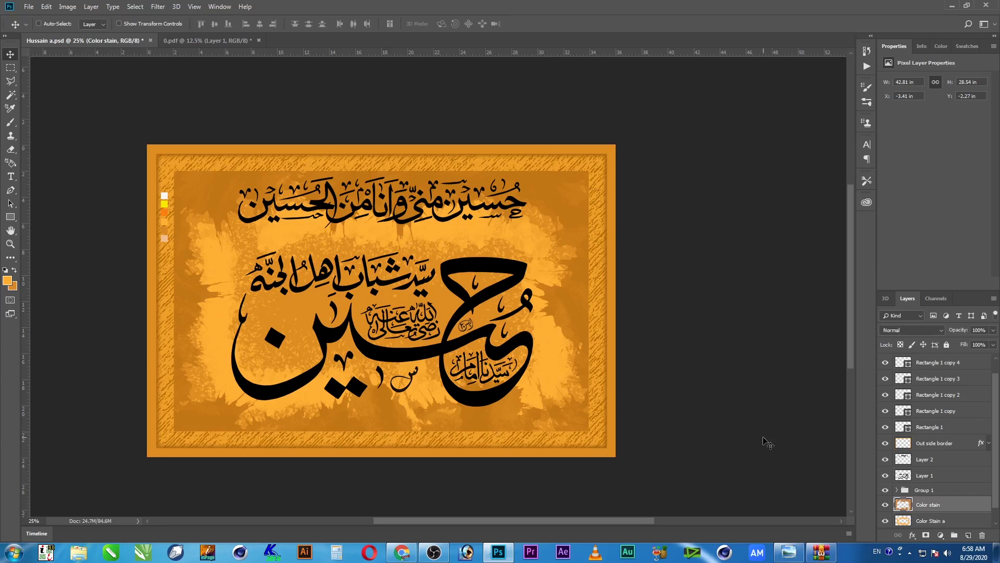
With the peach swatch as the Brush color, create a new layer directly above Background and name it Color Stain b
key("b")
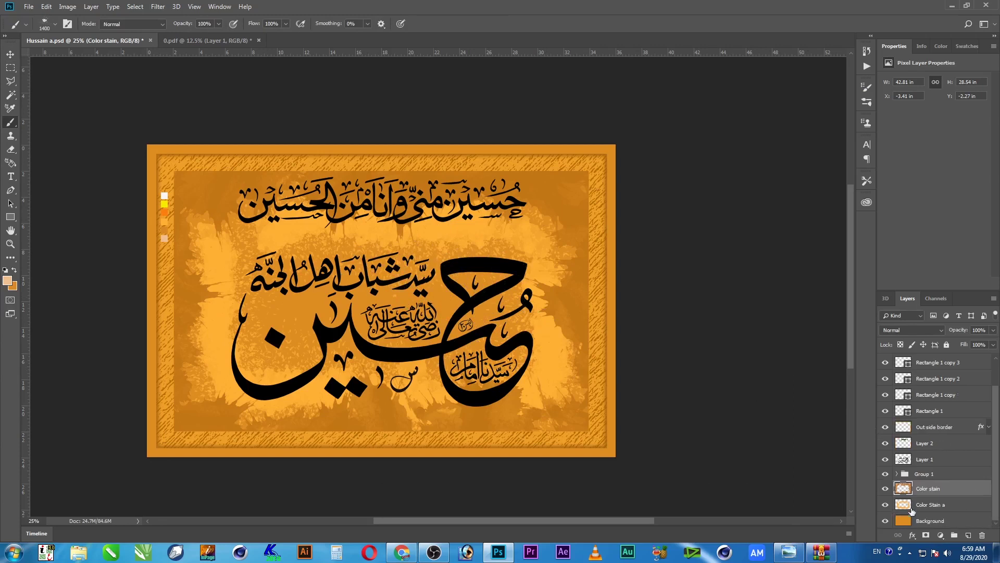
left_click(957, 522)
left_click(969, 535)
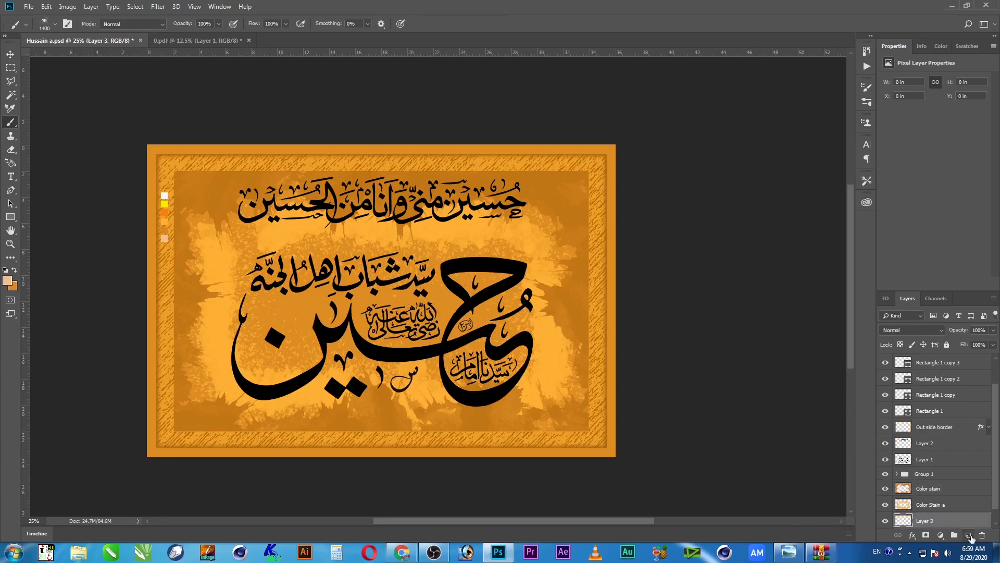
double_click(922, 521)
type("Ba")
key("Return")
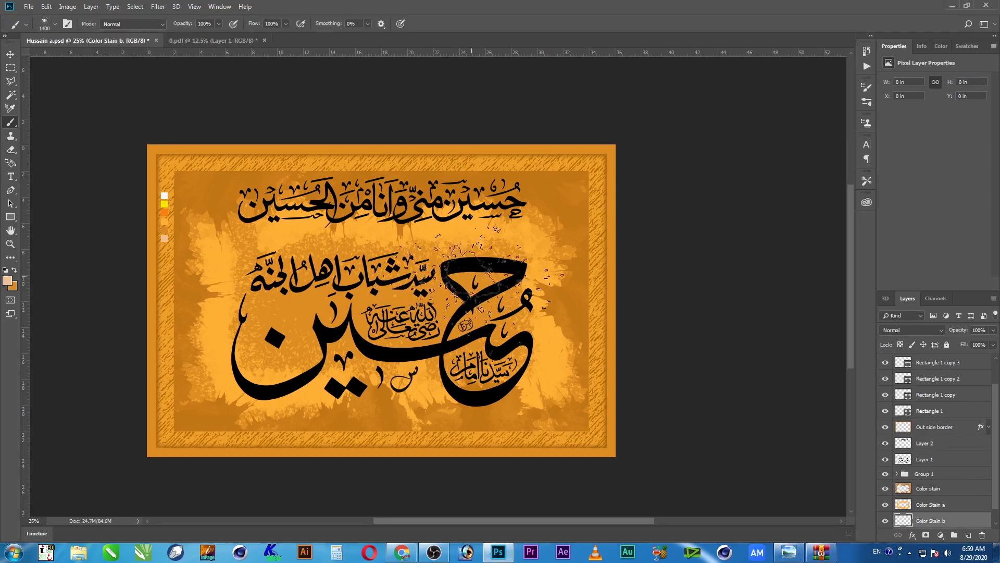
Paint peach splashes on Color Stain b behind the Hussain calligraphy, enlarging the brush up to 1900 px, and save the document
left_click(479, 276)
mouse_move(458, 274)
left_mouse_down()
mouse_move(375, 281)
mouse_move(313, 268)
mouse_move(260, 282)
mouse_move(268, 355)
mouse_move(291, 360)
mouse_move(334, 334)
mouse_move(274, 308)
mouse_move(334, 307)
mouse_move(388, 328)
mouse_move(402, 347)
mouse_move(469, 364)
mouse_move(484, 323)
mouse_move(529, 294)
mouse_move(448, 364)
mouse_move(417, 297)
mouse_move(427, 323)
left_mouse_up()
key("bracketright")
key("bracketright")
key("bracketright")
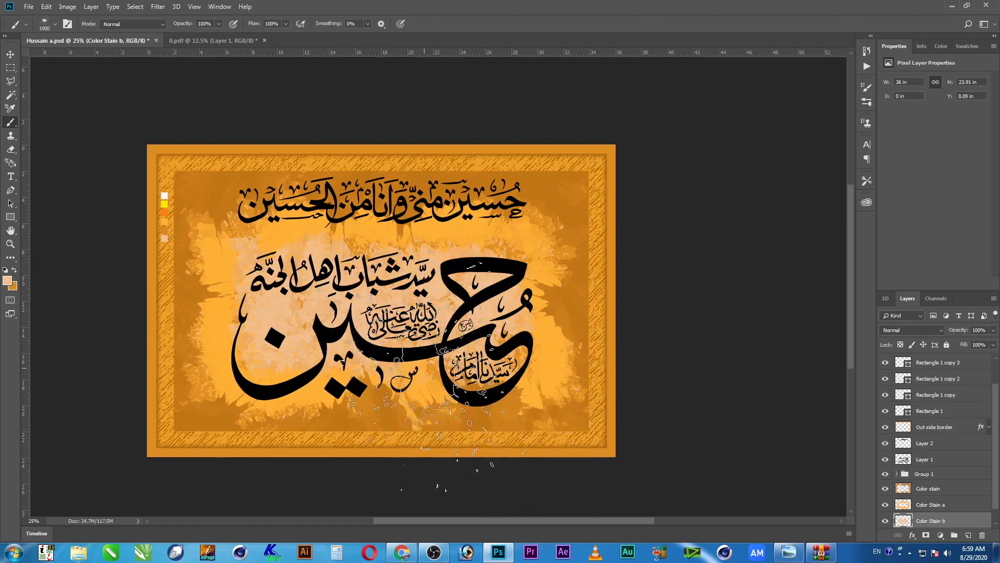
key("z")
left_click(395, 334)
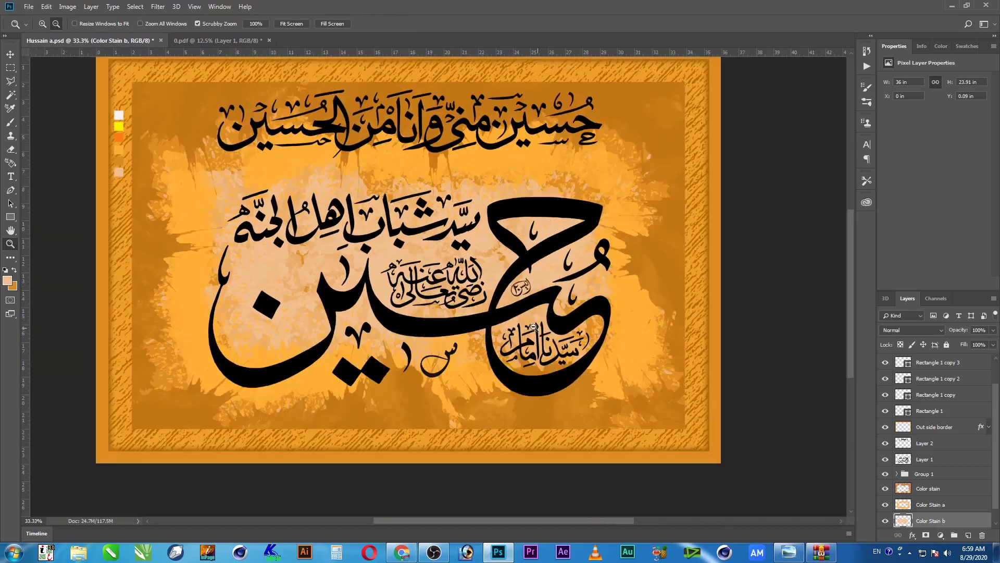
left_click(537, 329, "alt")
key("v")
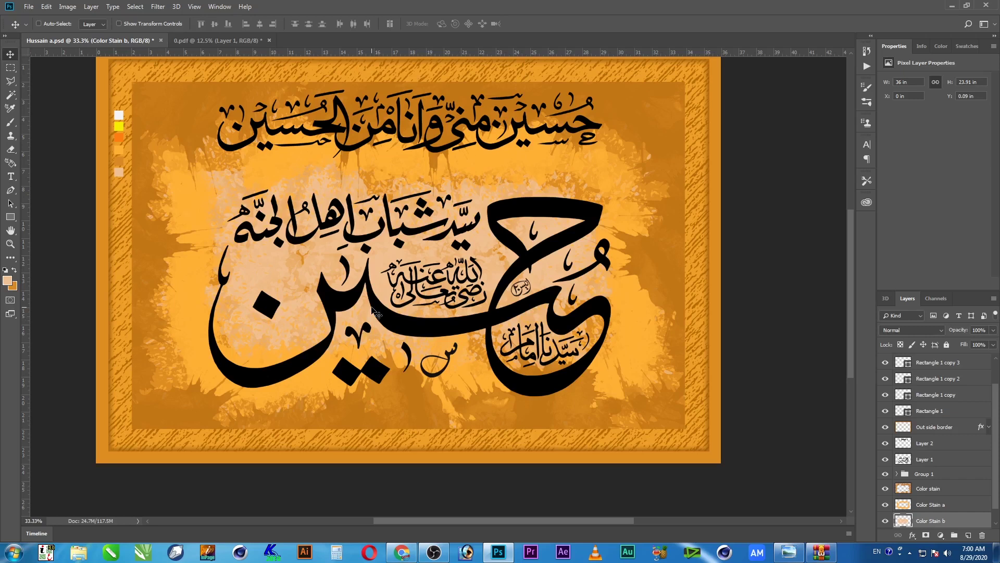
key("ctrl")
key("ctrl+s")
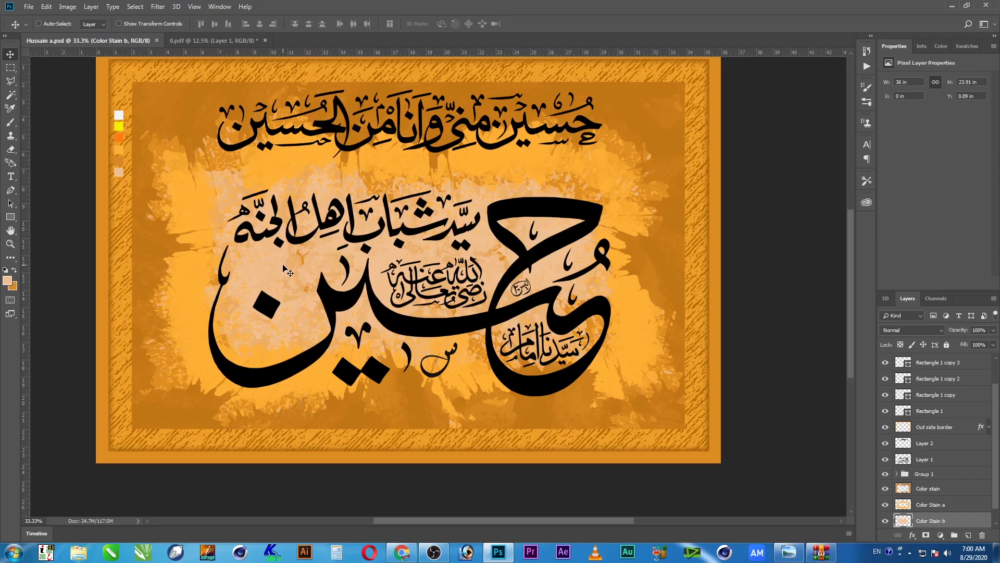
Draw a circular selection with the Elliptical Marquee tool around the middle of the calligraphy and center it over the peach stain
left_click(14, 70)
right_click(11, 71)
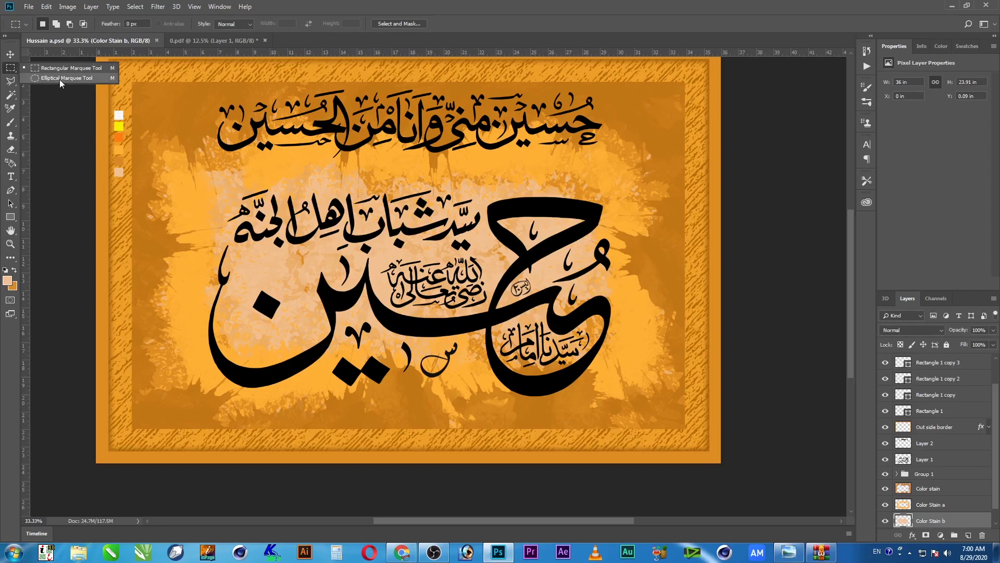
left_click(59, 79)
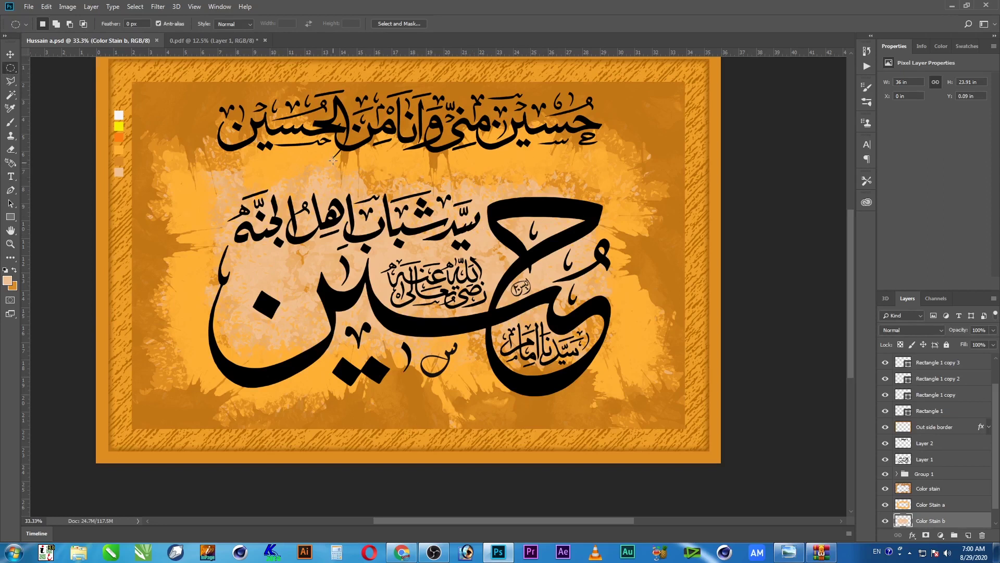
left_click_drag(332, 170, 540, 375)
left_click_drag(472, 299, 458, 299)
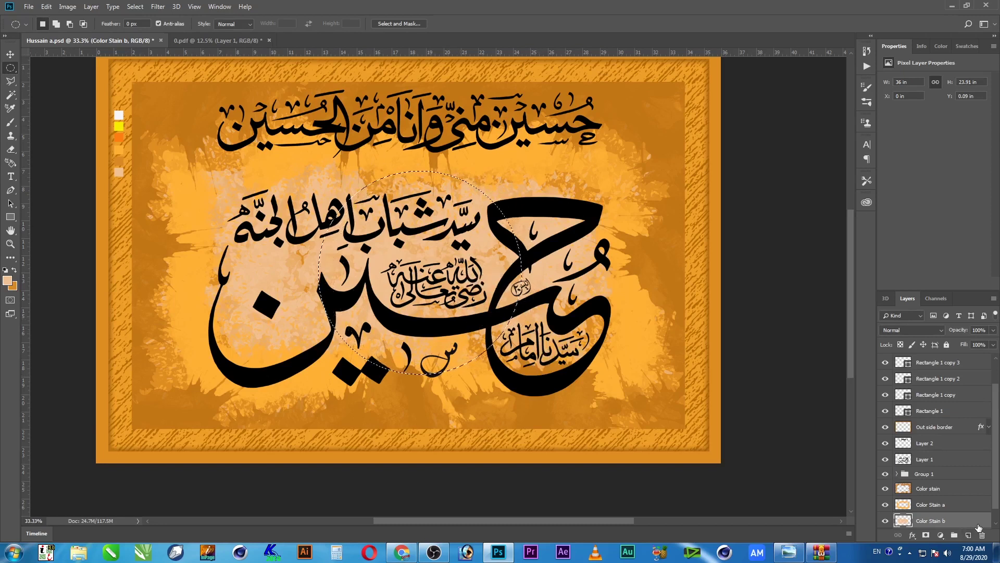
Feather the circular selection by 100 pixels and copy that part of Color Stain b to a new layer
scroll(967, 510, "down", 1)
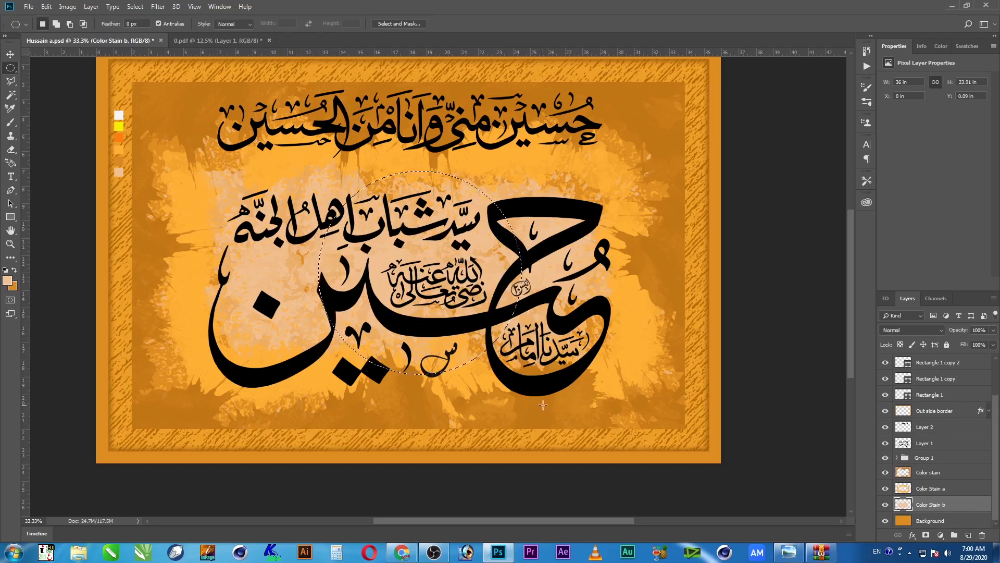
key("shift")
key("shift+F6")
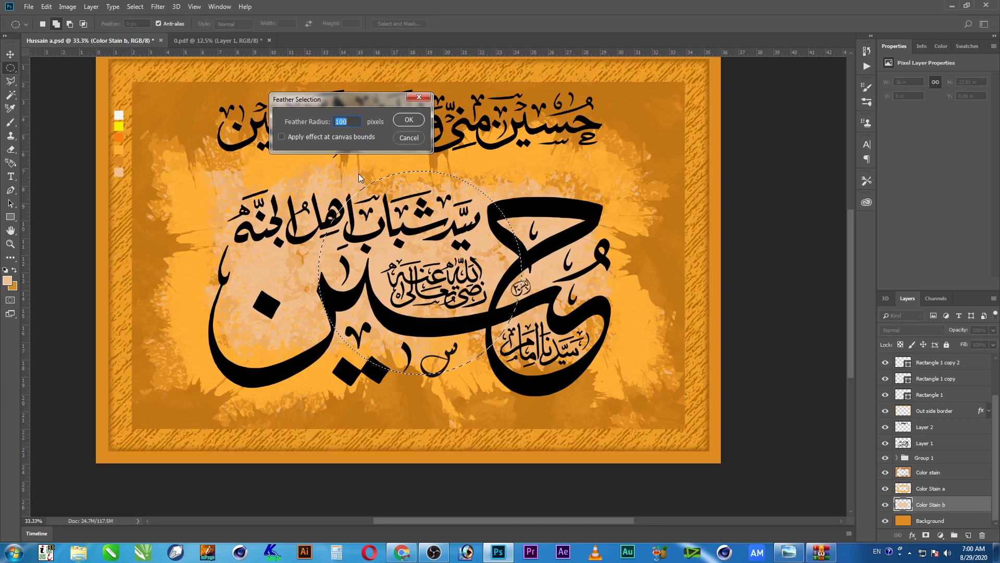
key("Return")
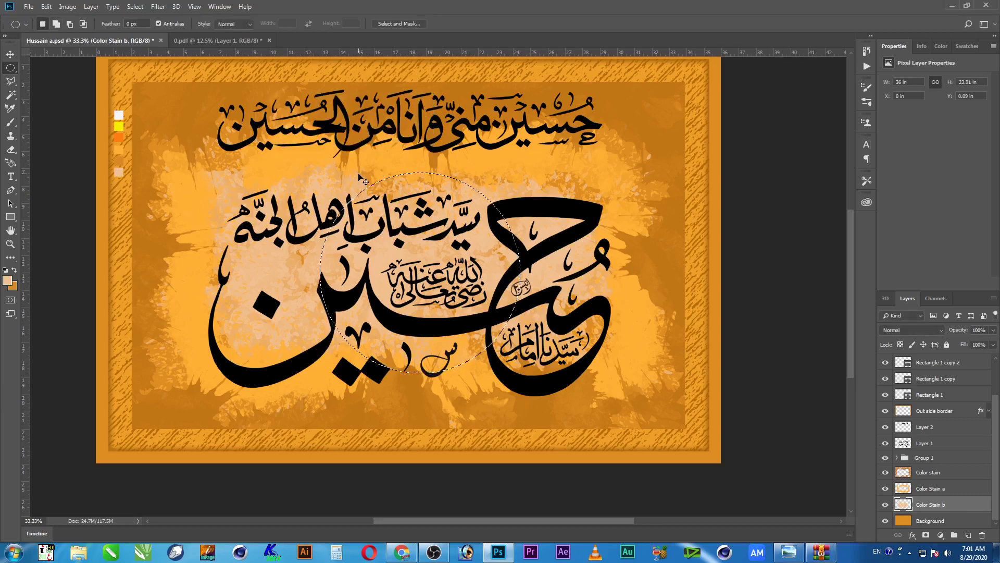
key("ctrl+j")
key("v")
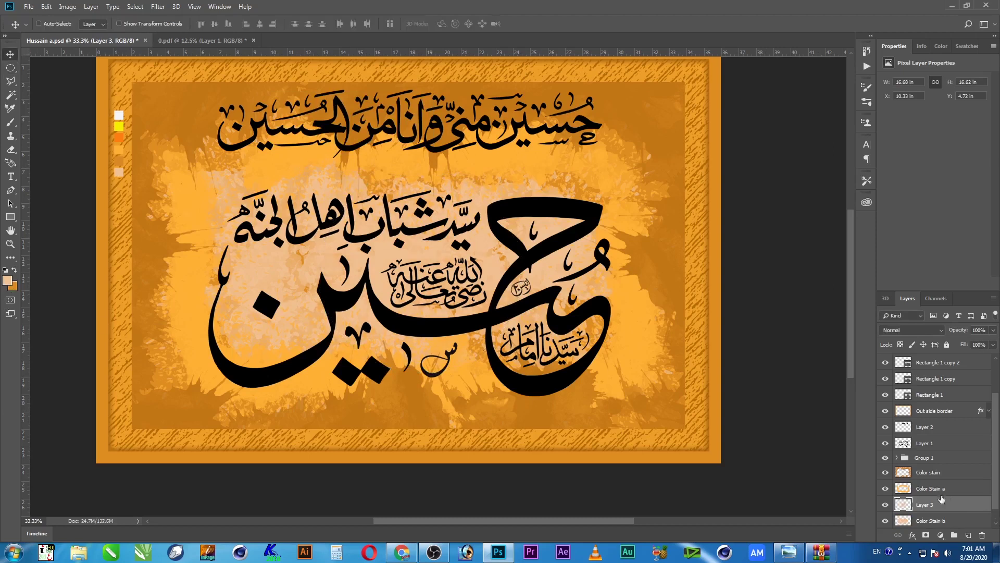
double_click(924, 505)
left_click(975, 506)
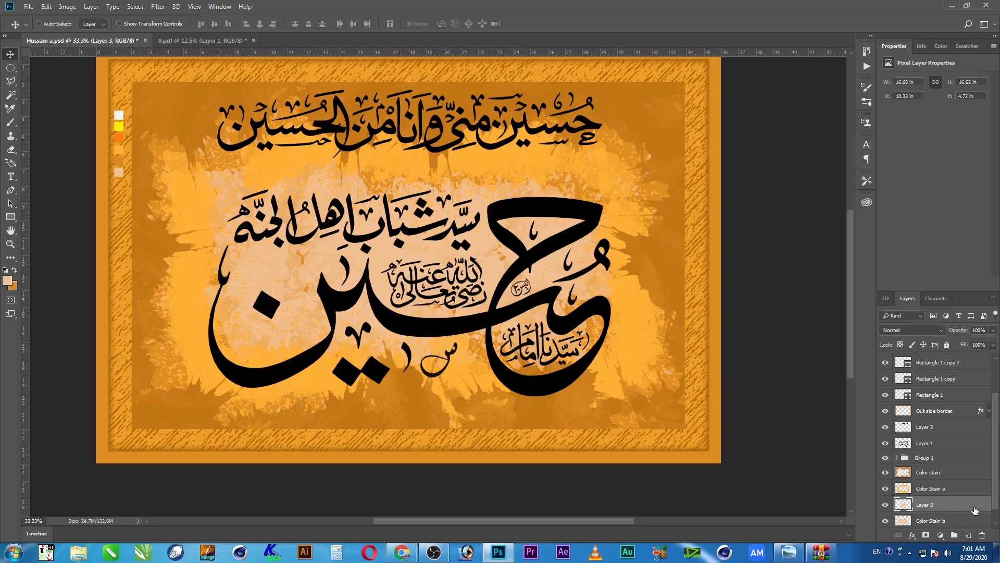
Set the foreground color to white #ffffff and fill the copied stain with it, preserving transparency
left_click(7, 280)
left_click_drag(649, 125, 610, 88)
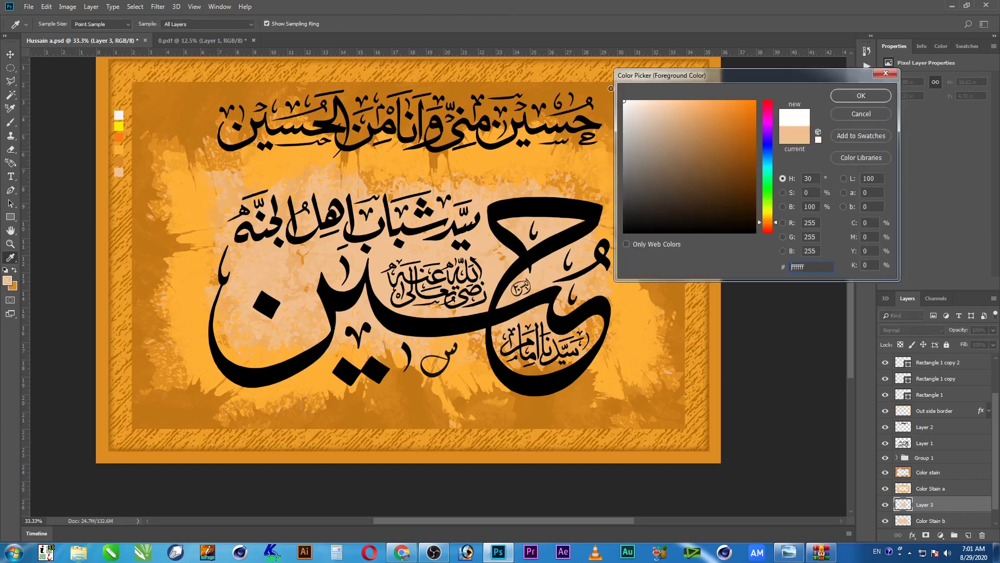
left_click(861, 95)
key("v")
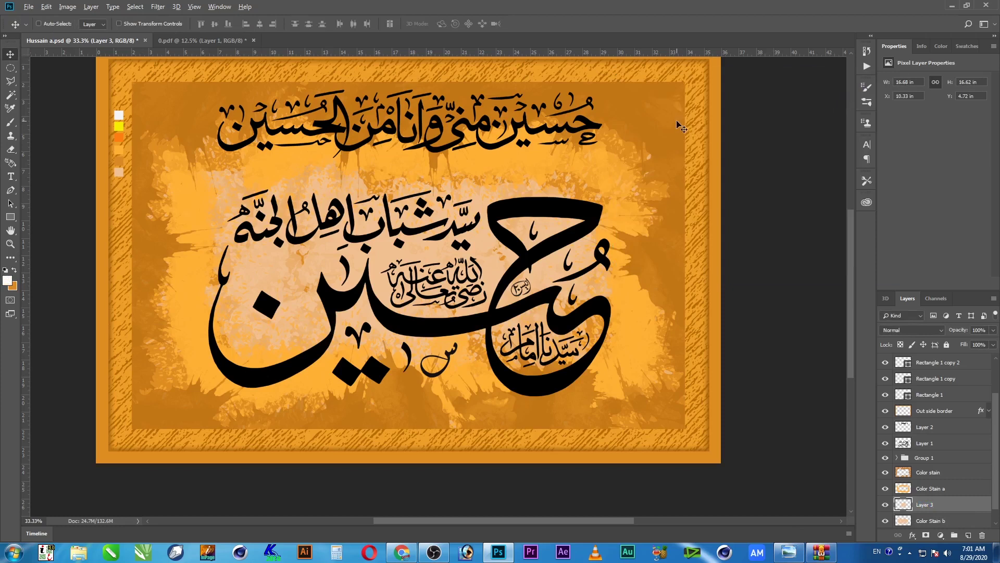
key("alt+shift+BackSpace")
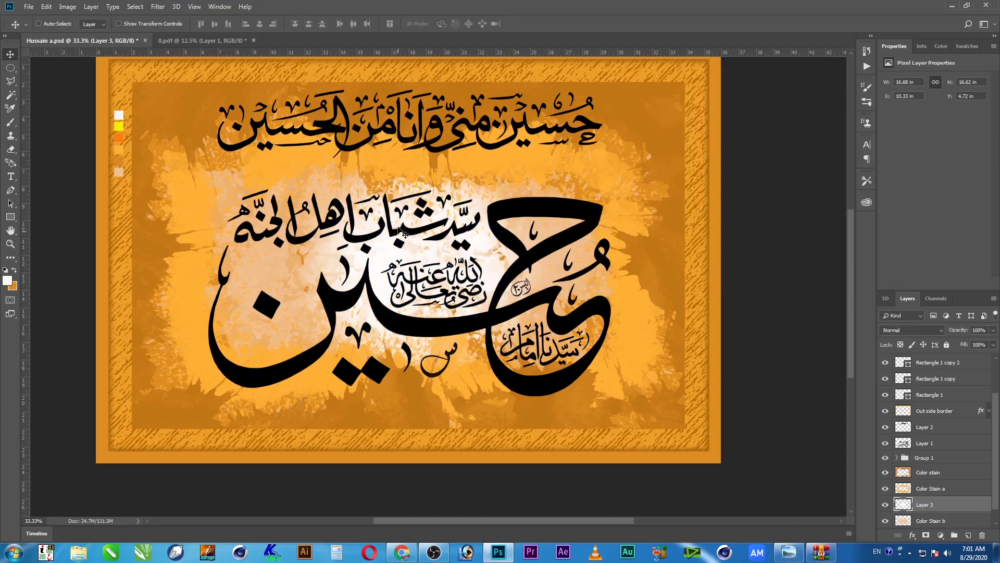
Enlarge the white stain layer around its center to about 19.15 x 19.08 in with Free Transform, and save the document
key("ctrl")
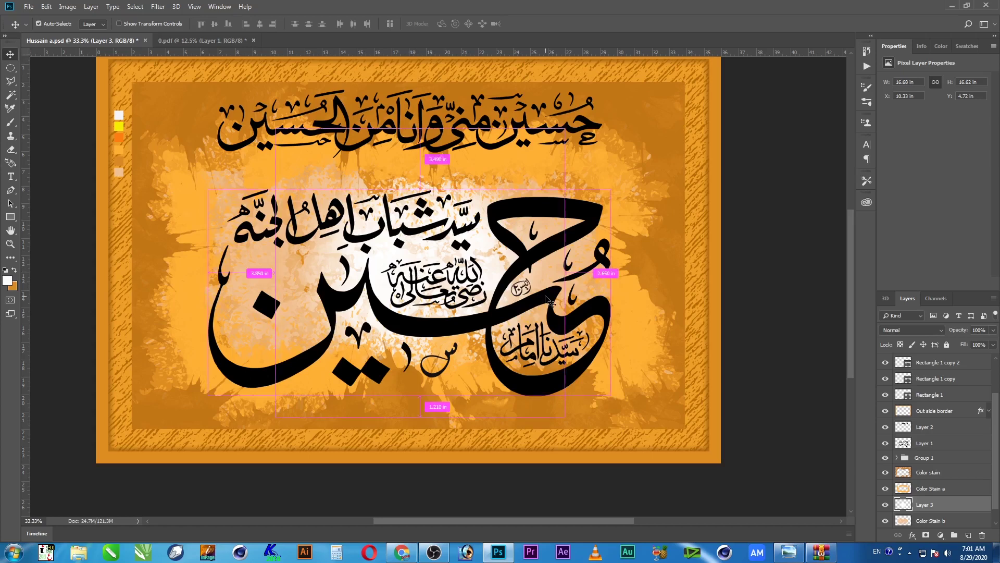
key("ctrl+t")
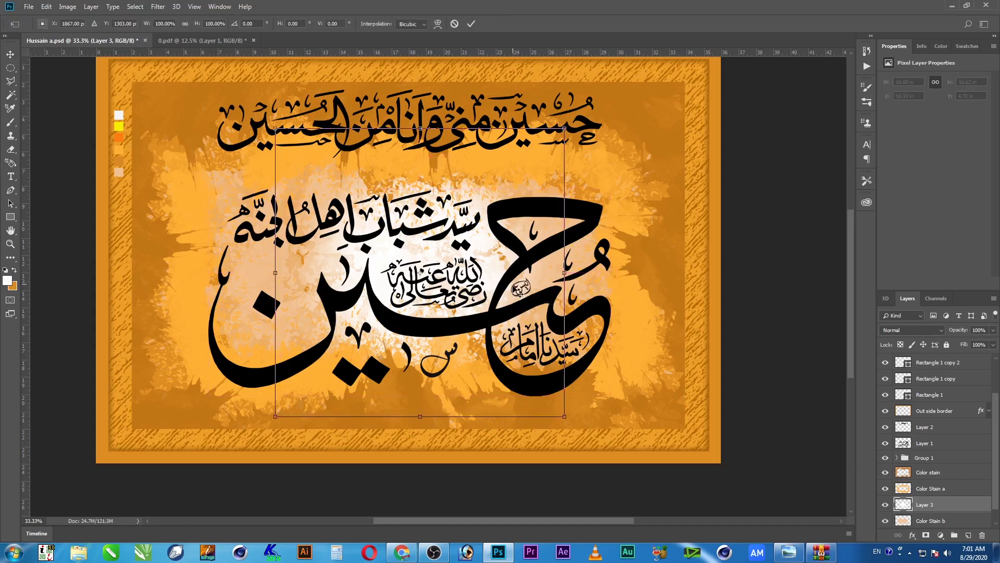
left_click_drag(564, 130, 587, 107)
key("Return")
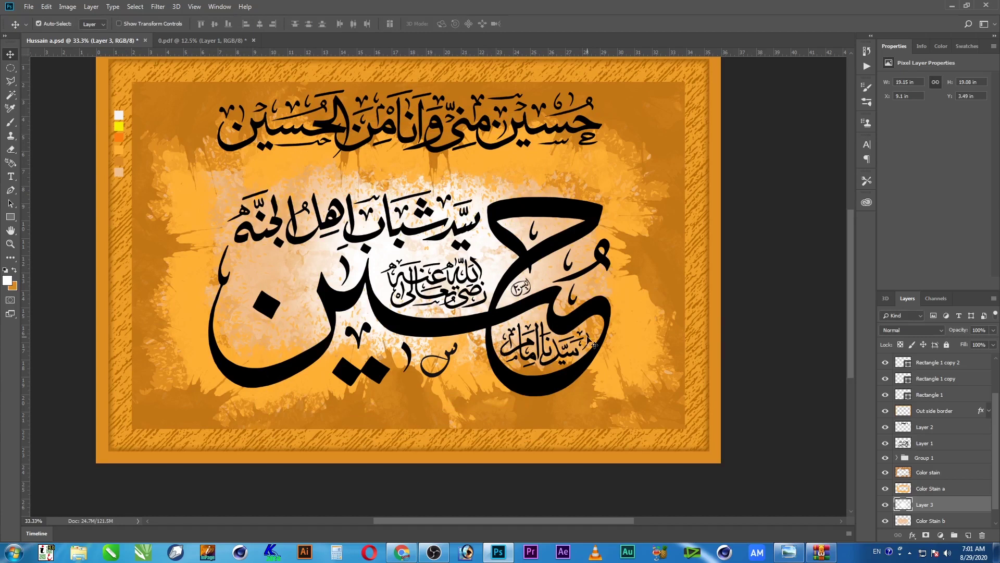
key("ctrl+s")
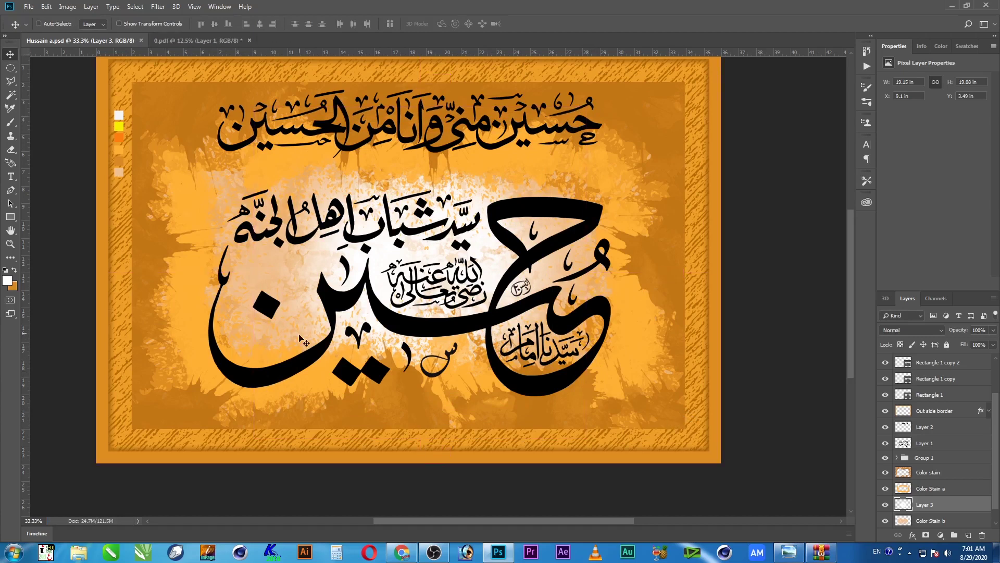
Sample the peach swatch, lighten it in the Color Picker and fill the white stain on Layer 3 with it, preserving transparency
key("i")
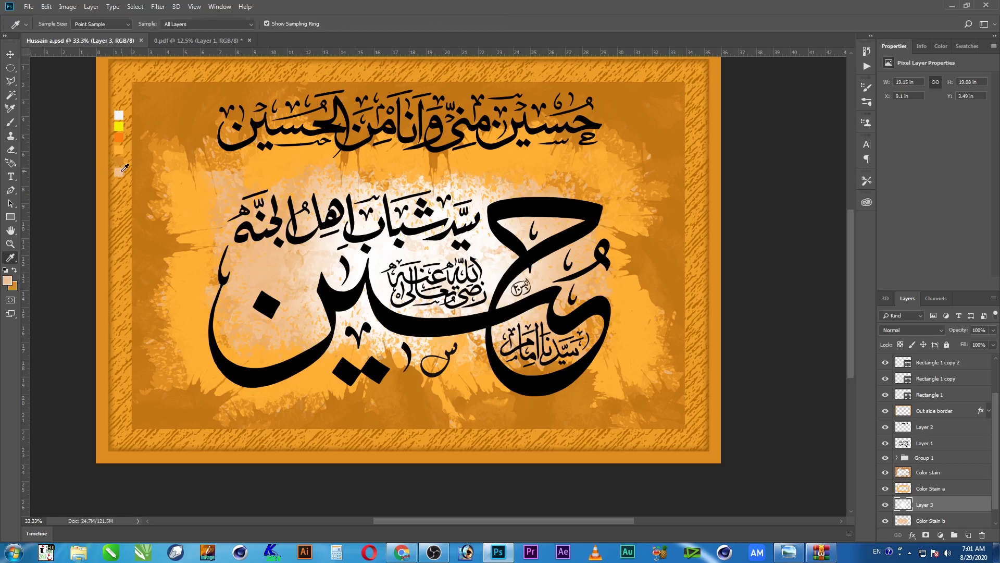
left_click(10, 284)
left_click(657, 100)
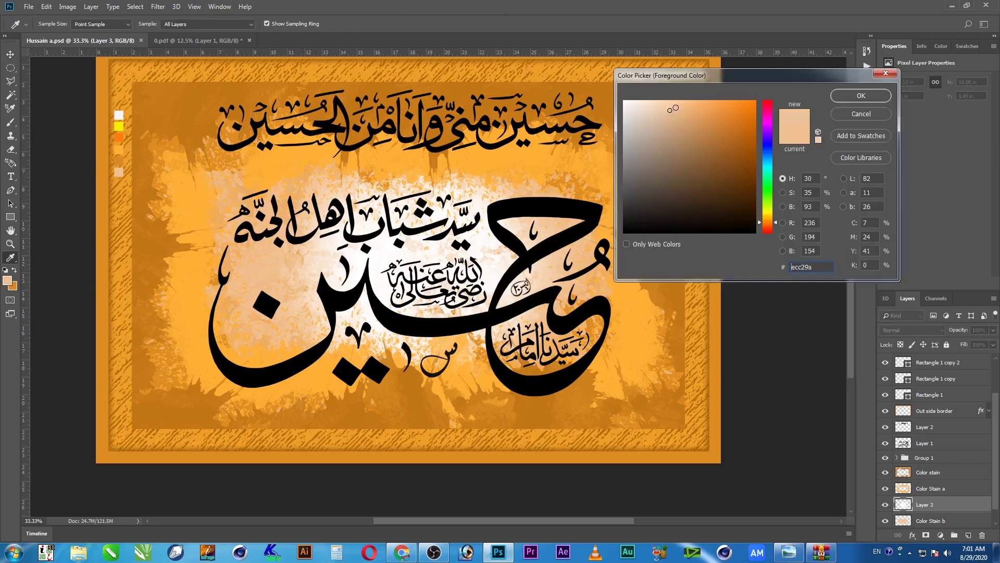
left_click(655, 106)
left_click(858, 95)
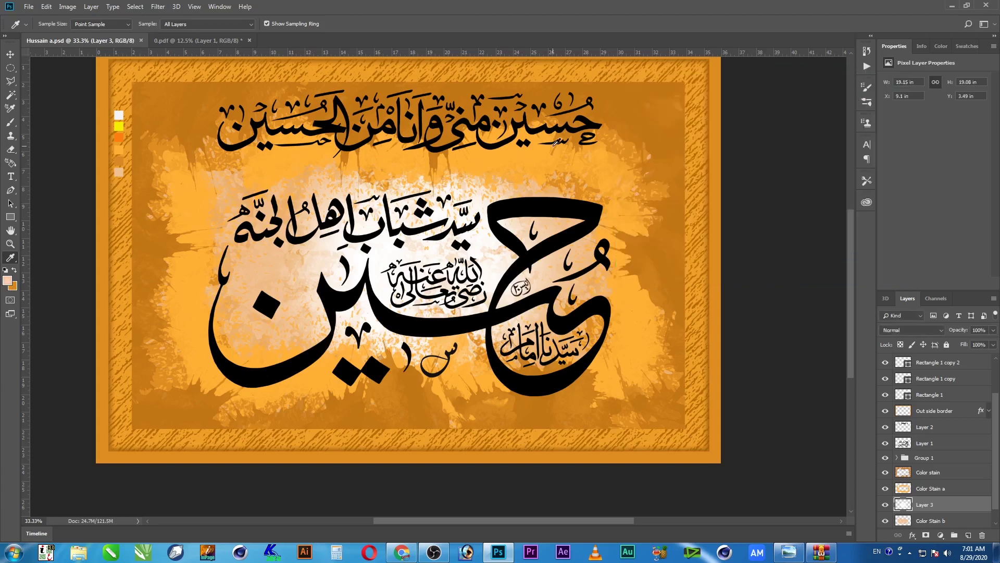
key("alt+BackSpace")
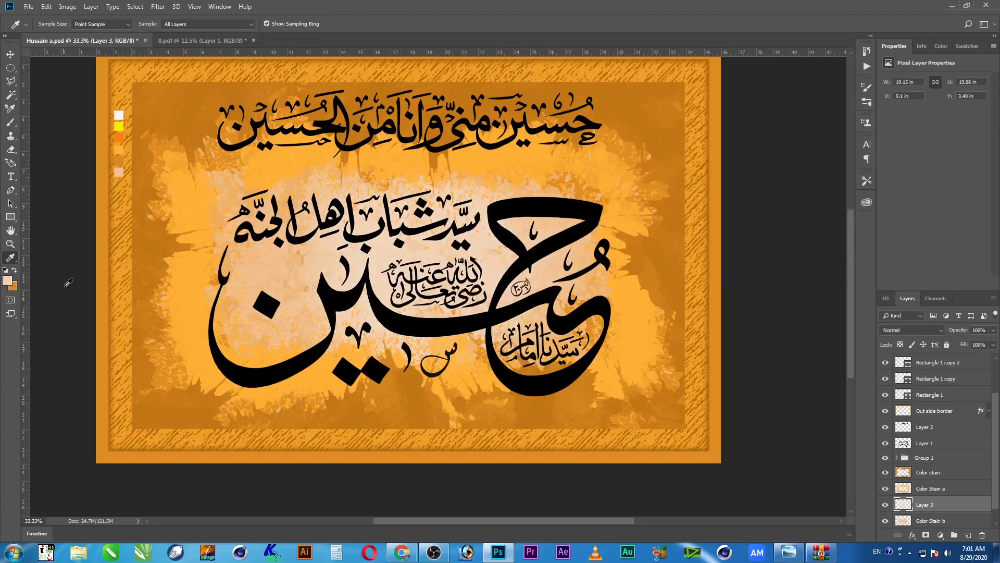
Lighten the peach foreground color further, refill the Layer 3 stain with it and save the document
left_click(8, 280)
left_click_drag(656, 107, 646, 102)
left_click(881, 95)
key("v")
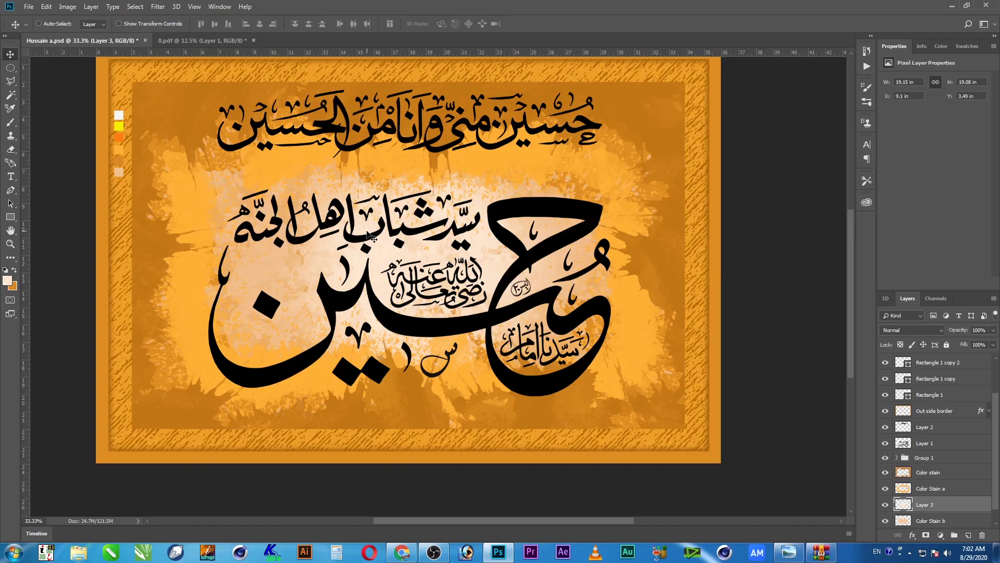
left_click(27, 7)
left_click(53, 112)
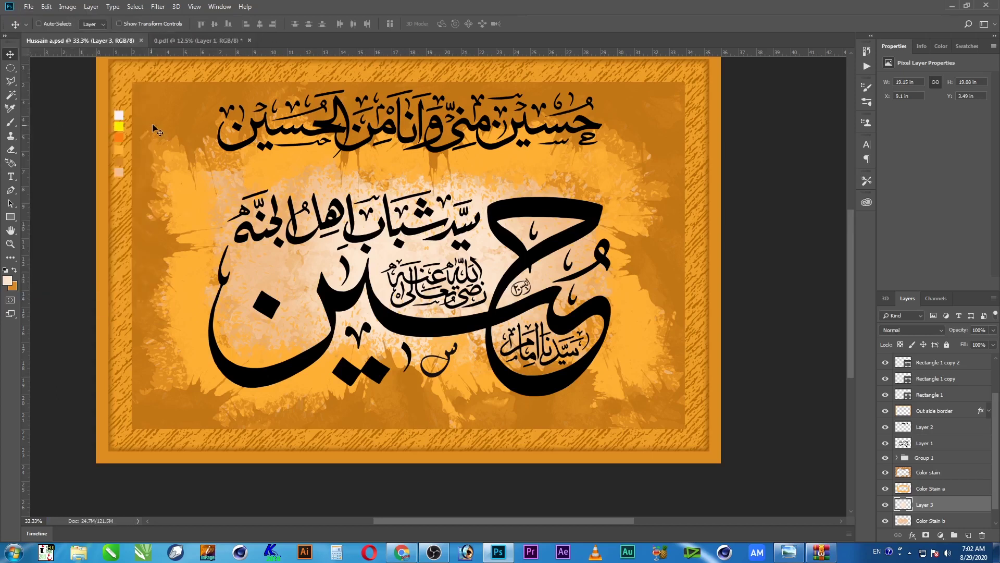
Save a new version of the document as Hussain b.psd in the same folder, keeping the Photoshop format
left_click(29, 7)
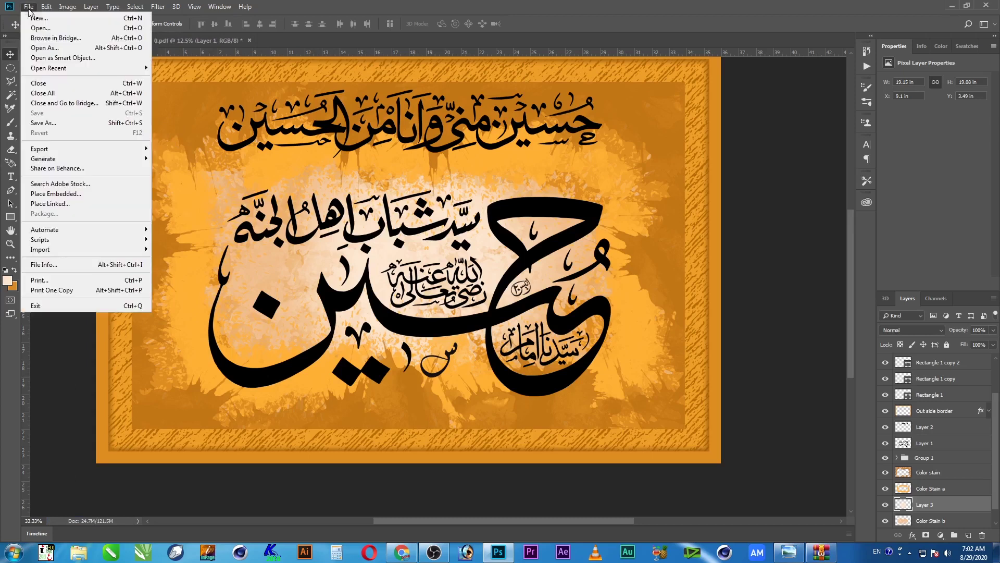
left_click(79, 123)
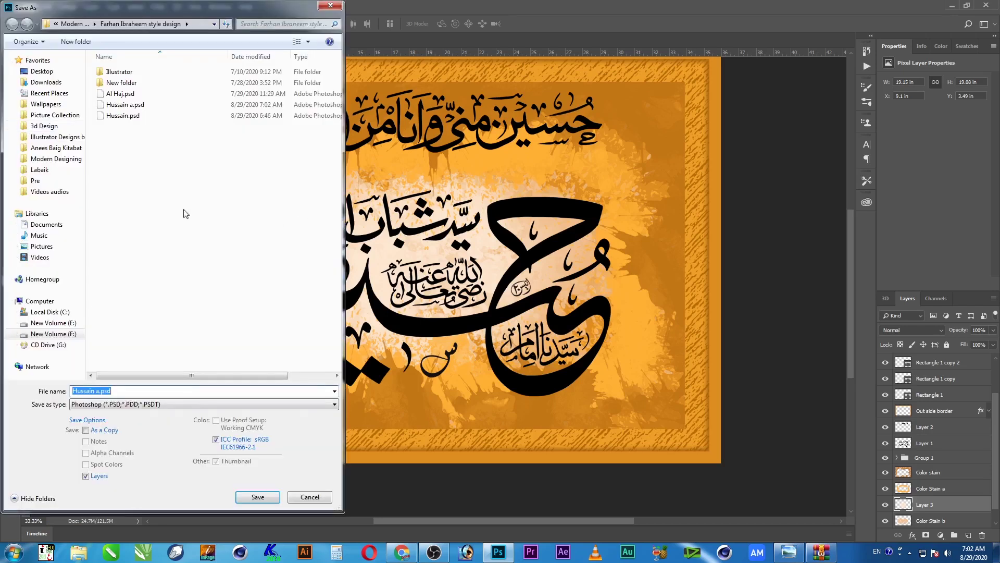
left_click(117, 105)
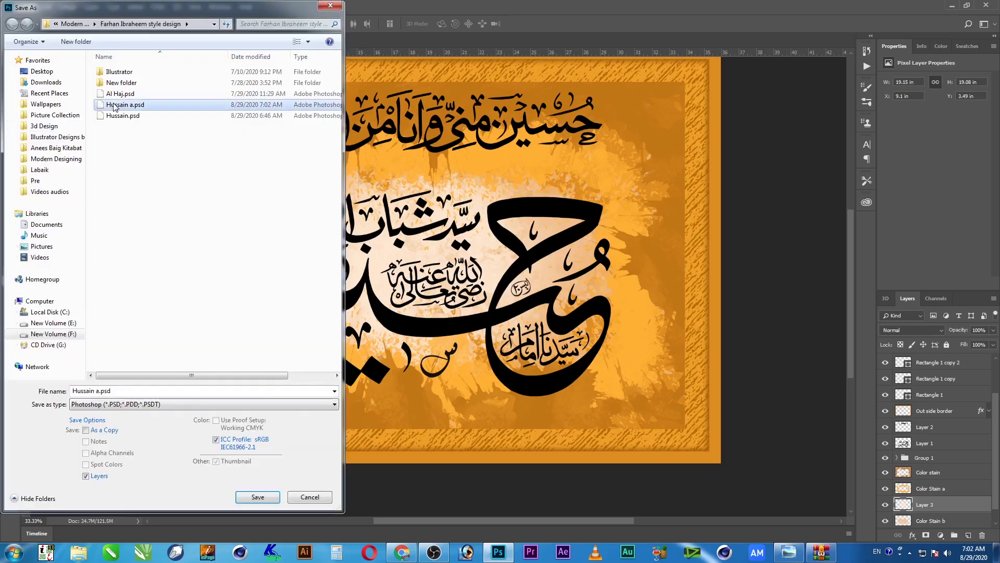
left_click(99, 390)
left_click(110, 391)
key("Left")
key("Left")
key("Left")
key("shift+Left")
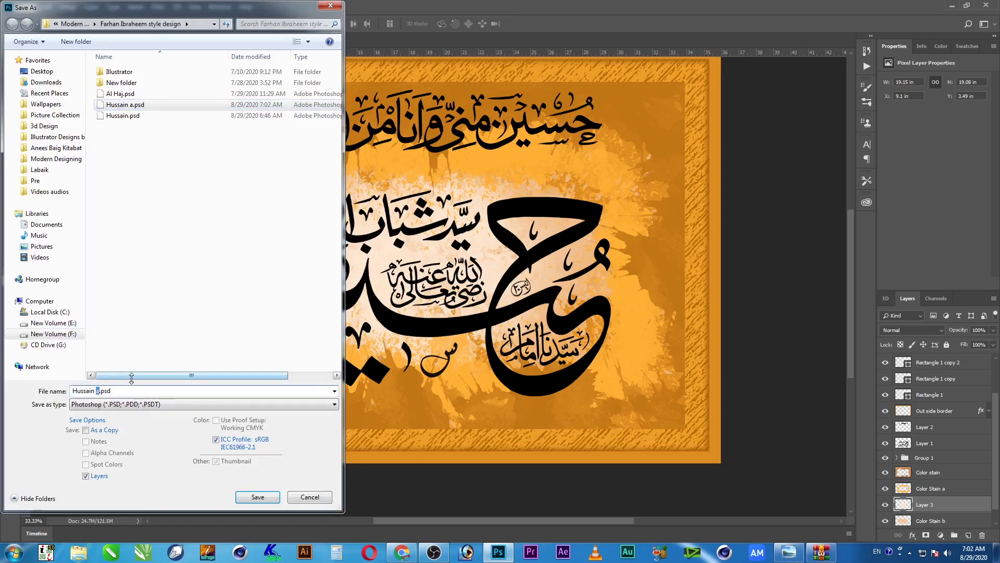
type("b")
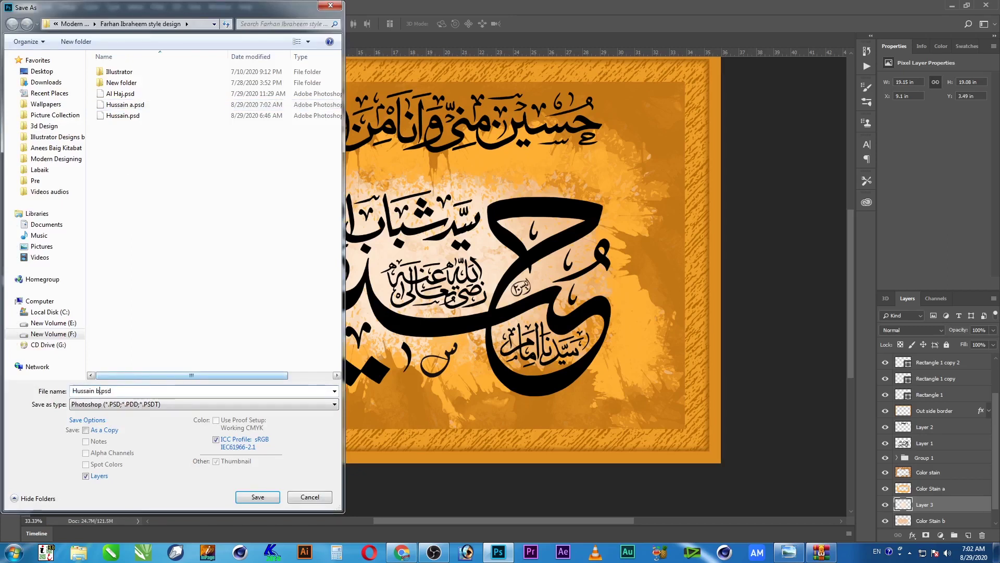
left_click(258, 496)
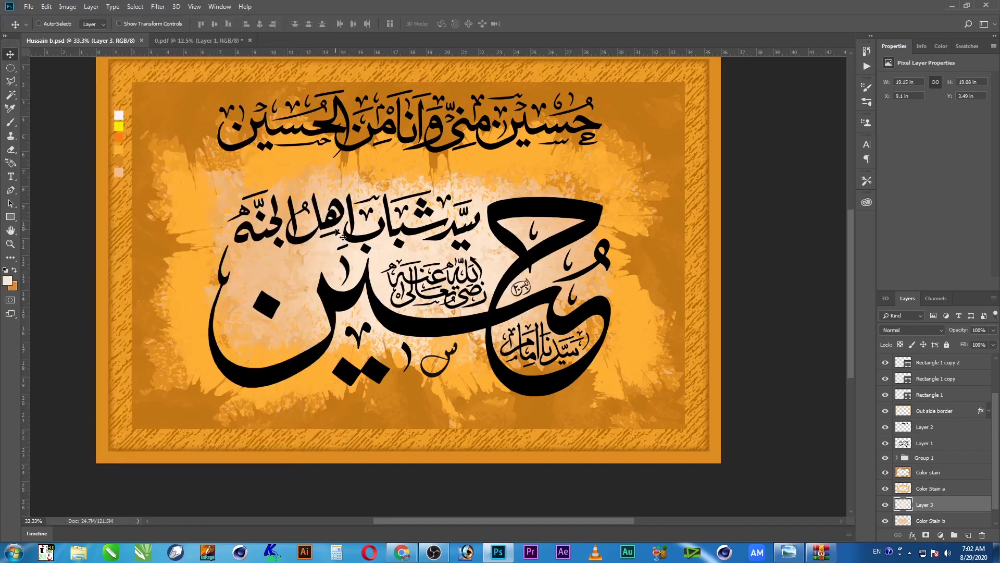
Review the whole poster in full screen mode with the rulers hidden, zooming in and back out on the calligraphy
left_click_drag(481, 270, 525, 309)
key("f")
key("f")
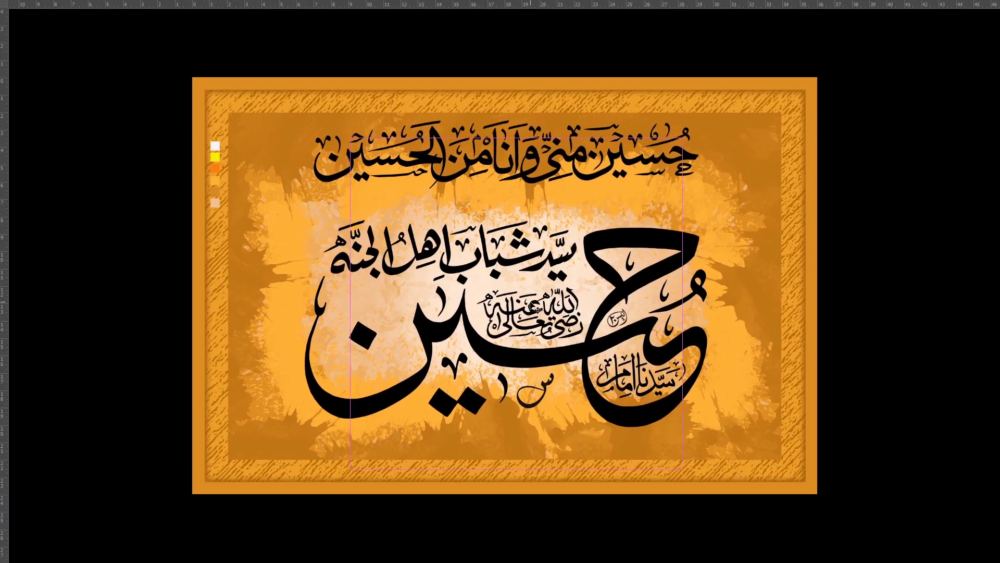
key("ctrl+r")
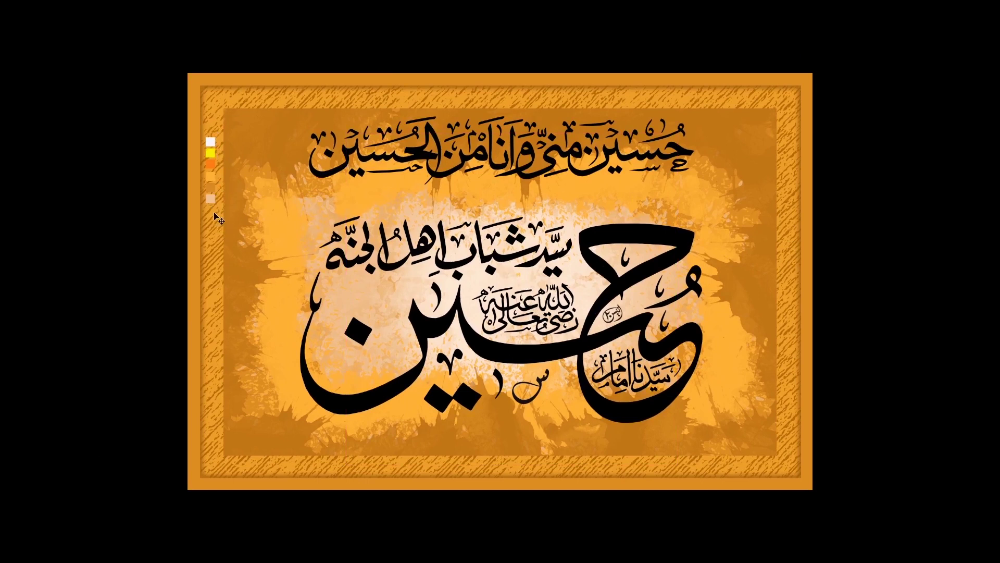
key("z")
left_click(502, 271)
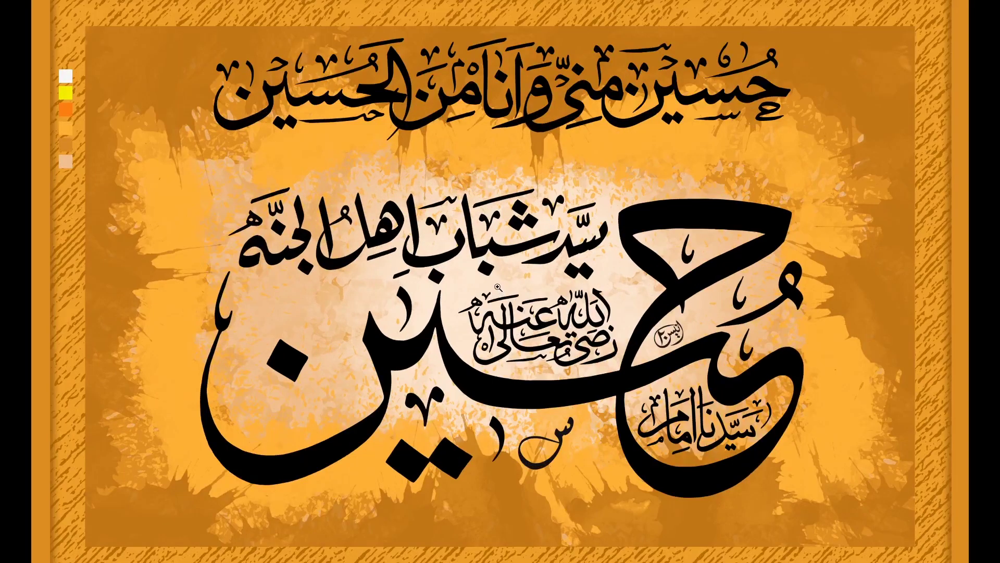
left_click(497, 286, "alt")
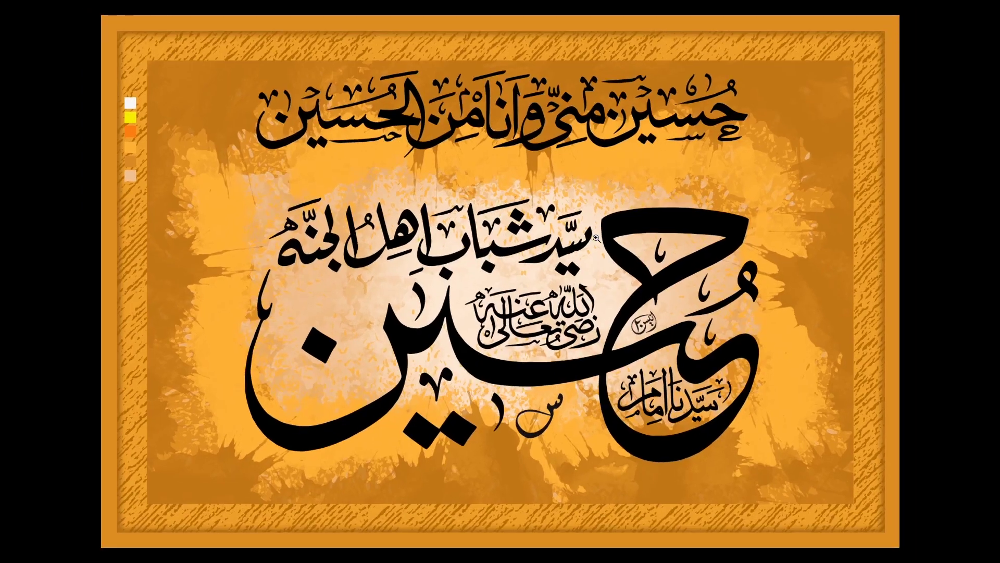
left_click(504, 273, "alt")
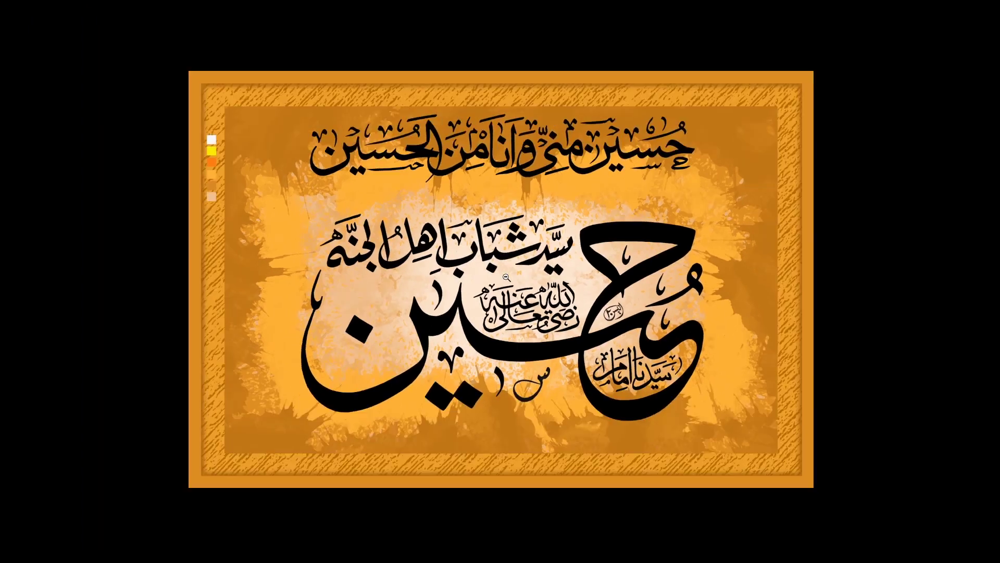
Examine the stain textures and upper calligraphy at 100% zoom, and return from the full screen view to the standard tools
right_click(505, 277)
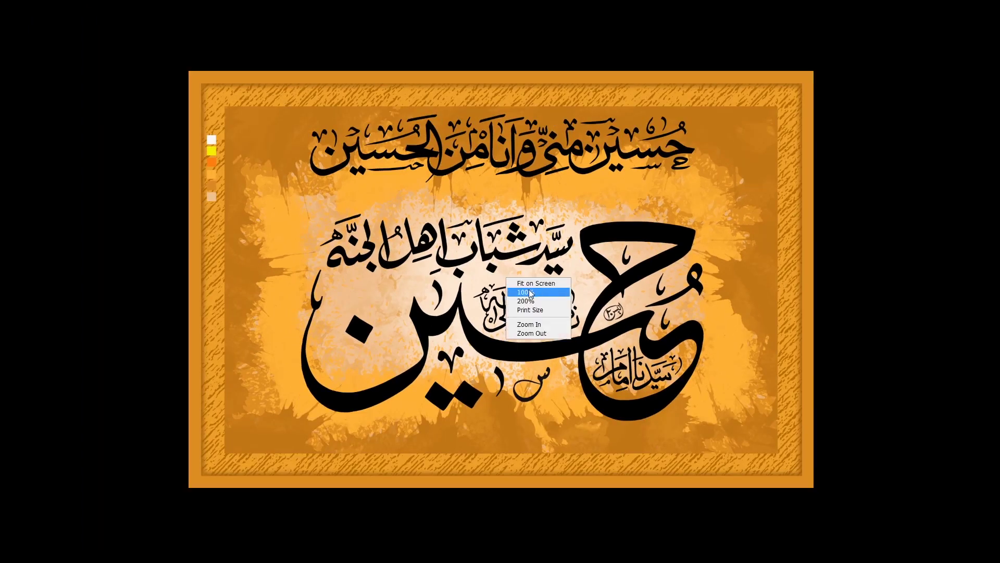
left_click(530, 294)
left_click_drag(382, 178, 564, 401)
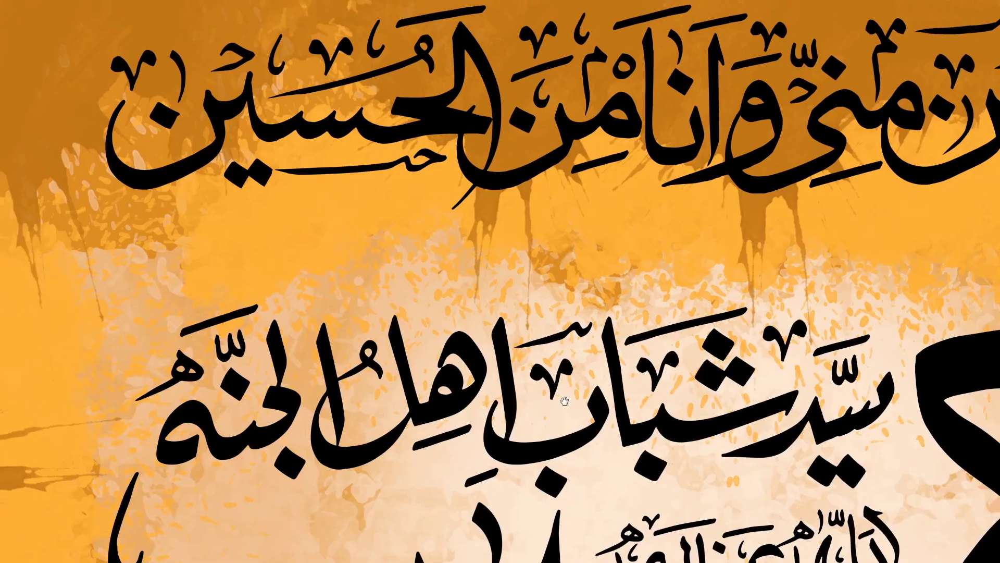
left_click_drag(353, 300, 551, 377)
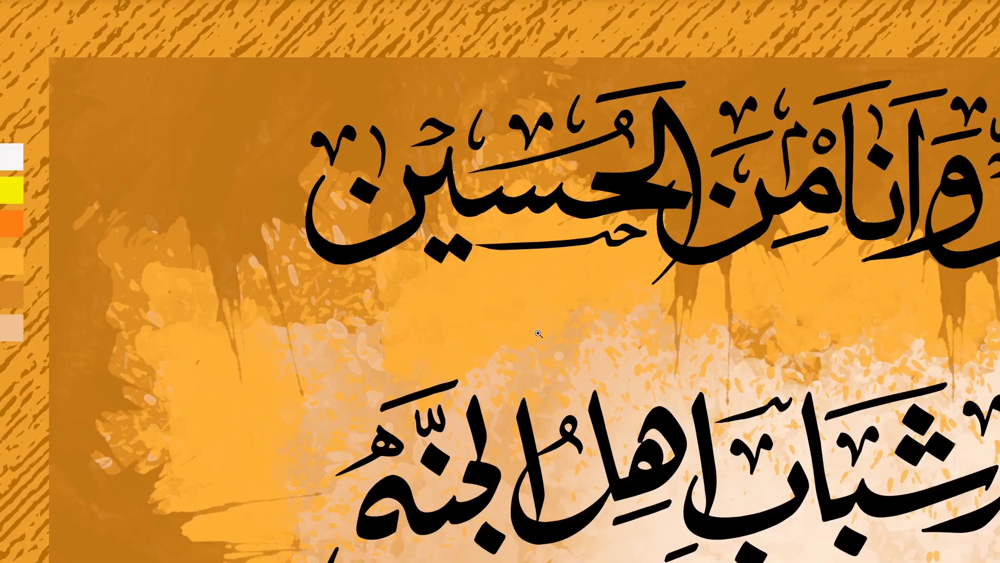
right_click(490, 286)
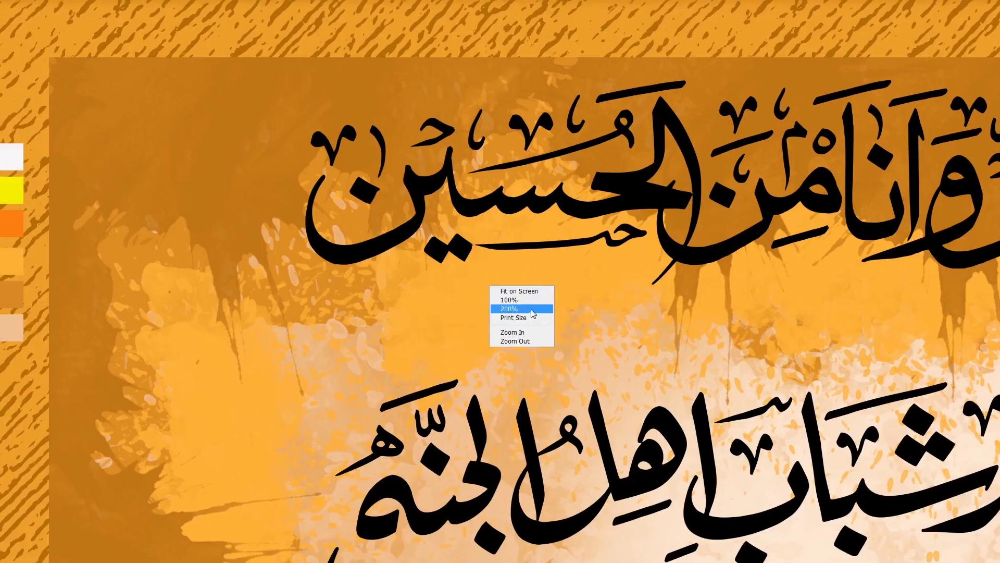
left_click(542, 291)
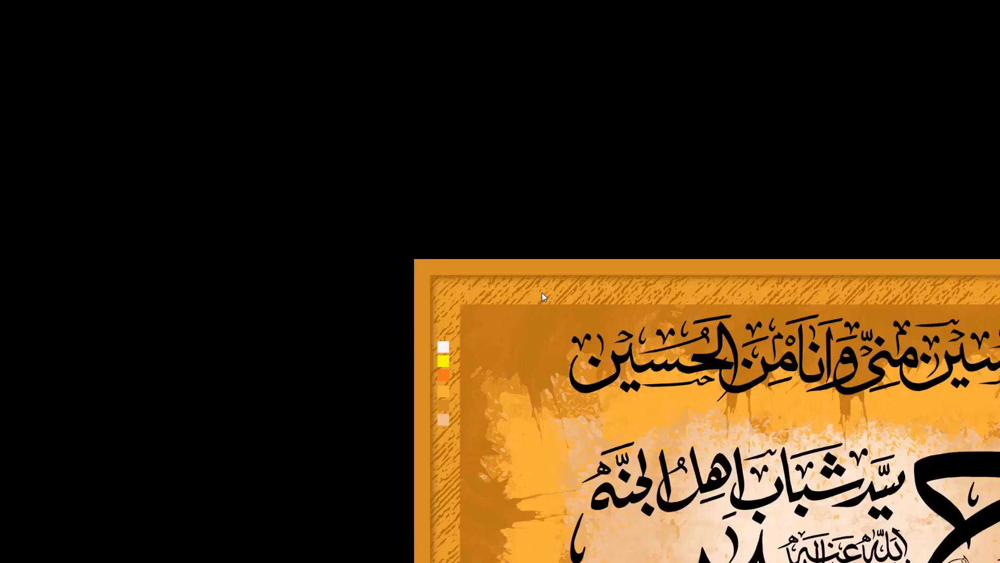
left_click(542, 292, "alt")
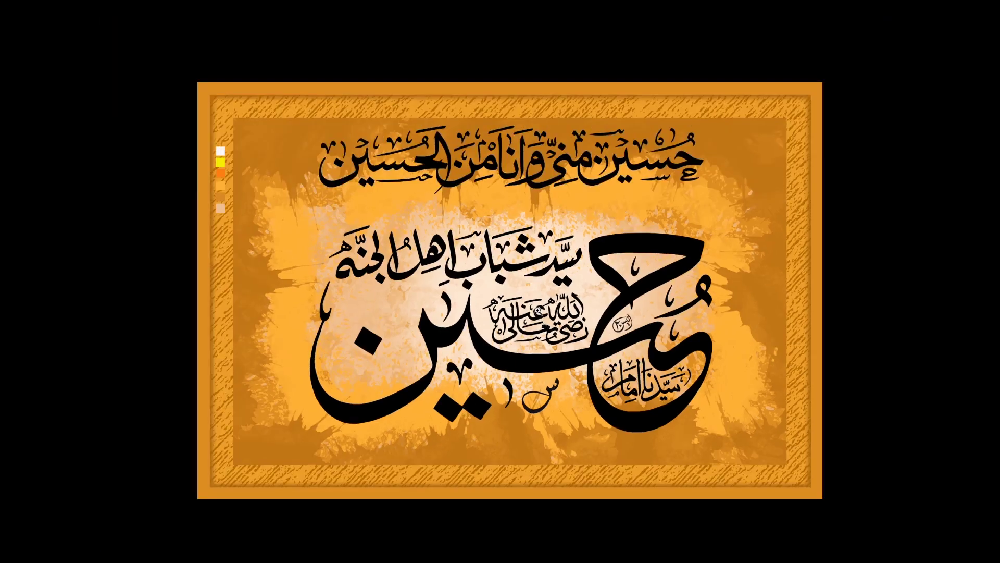
key("f")
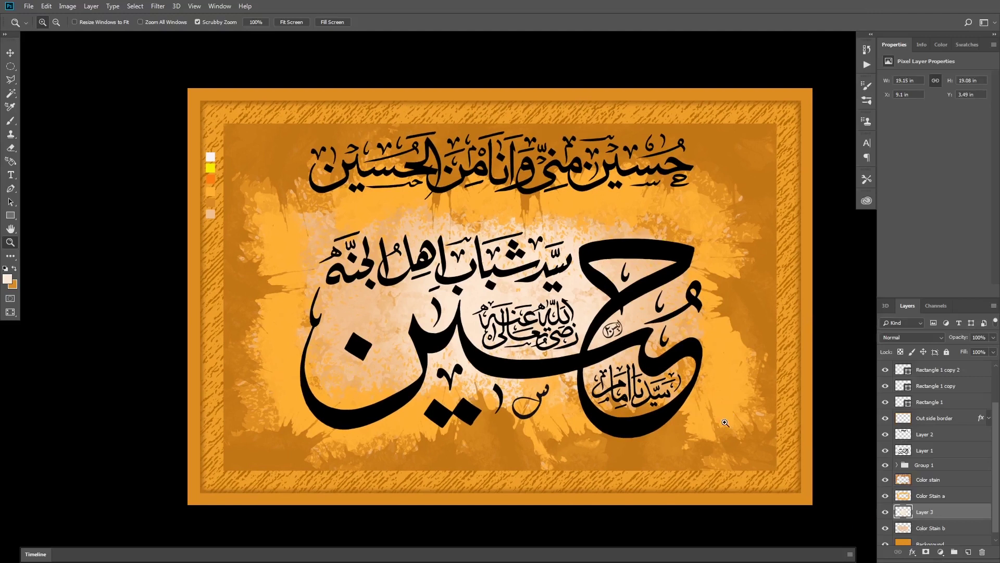
key("v")
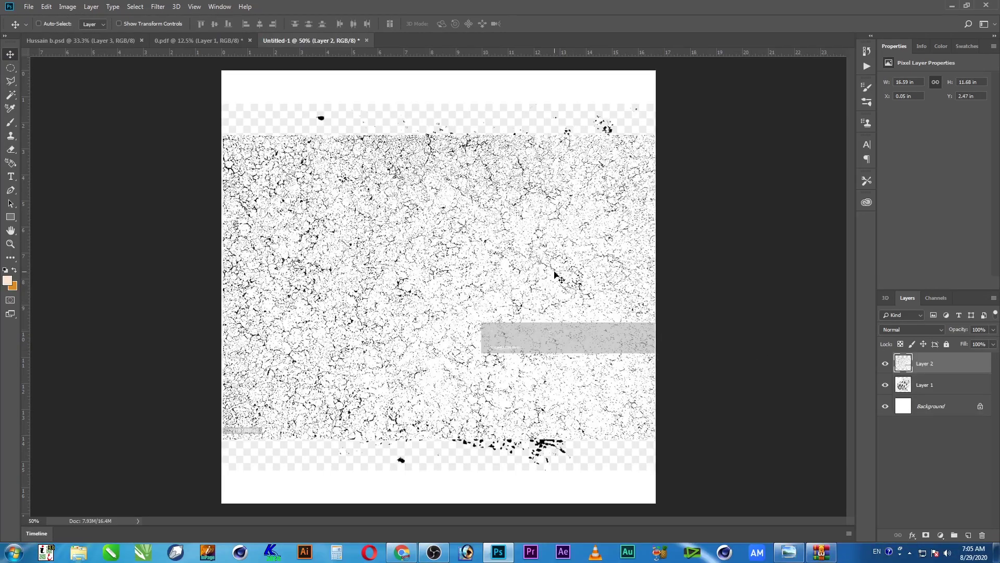
Check the two grunge texture layers in Untitled-1 by toggling their visibility, and inspect the Layer 2 crackle texture at 100%
left_click(886, 367)
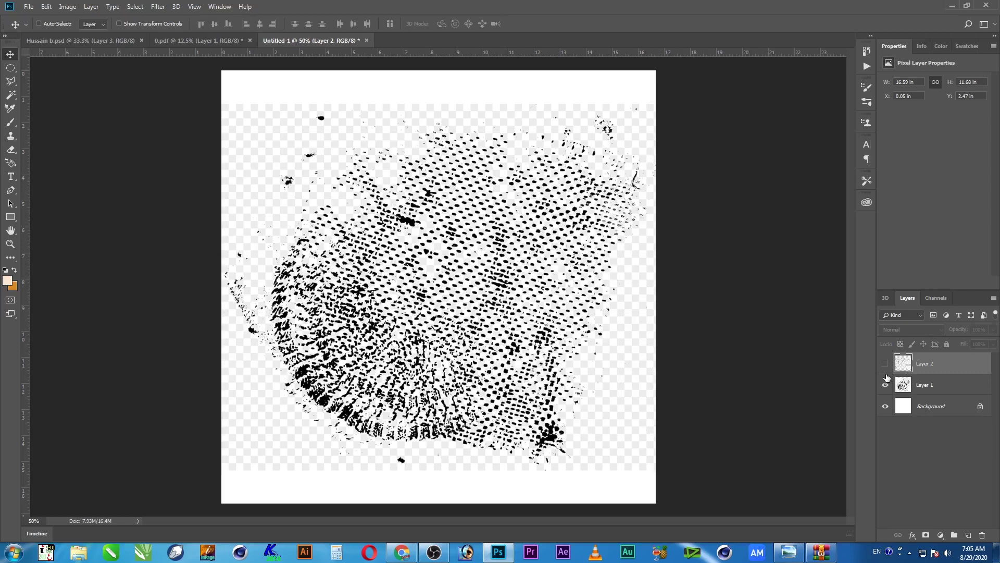
left_click(885, 384)
left_click(886, 385)
left_click(885, 363)
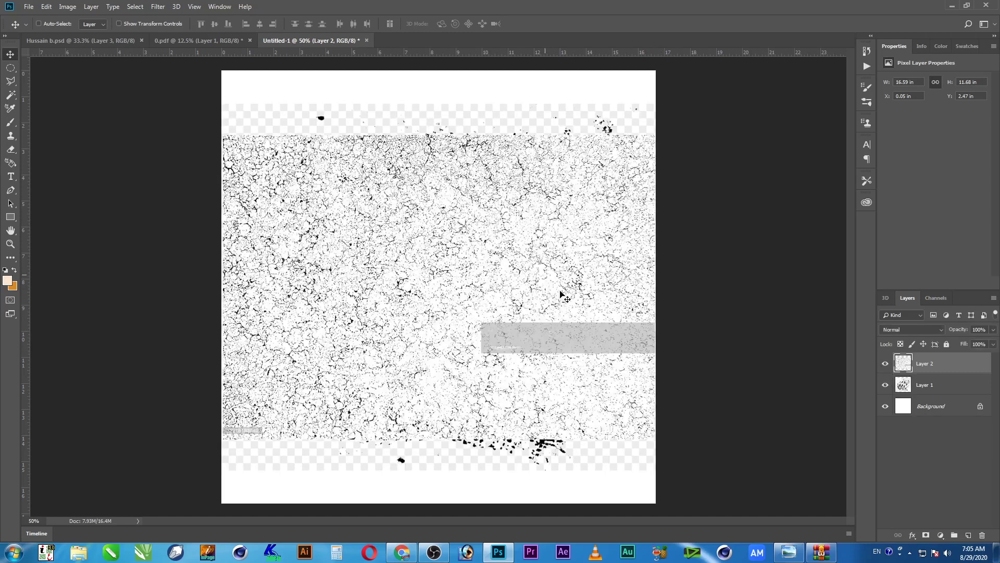
right_click(481, 236)
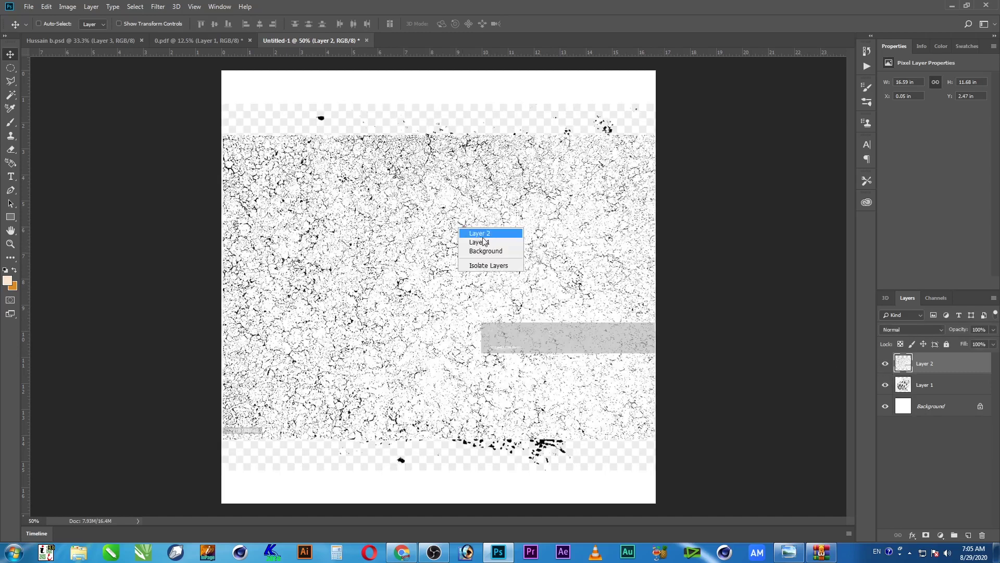
key("Escape")
key("z")
right_click(444, 238)
left_click(465, 255)
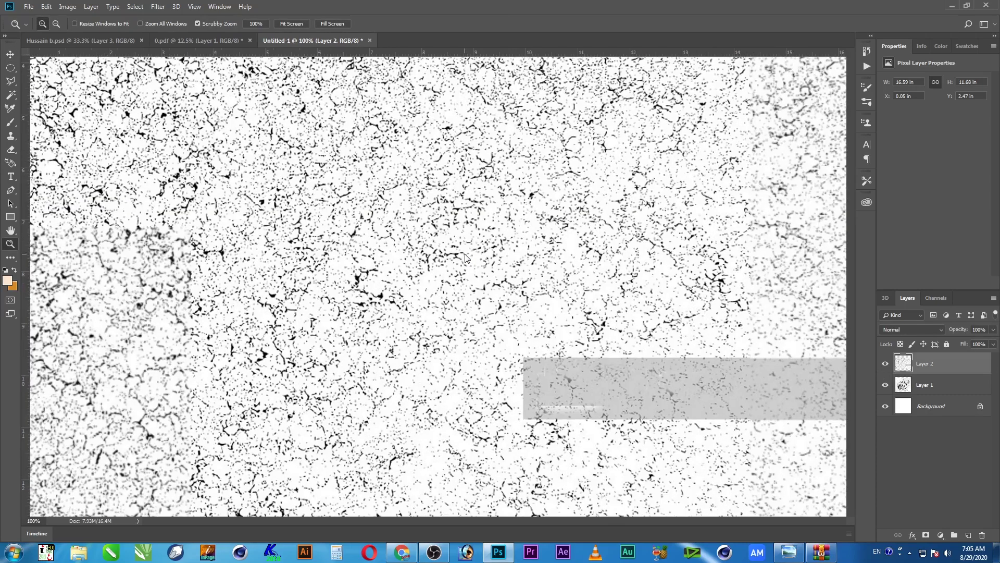
left_click_drag(306, 204, 439, 298)
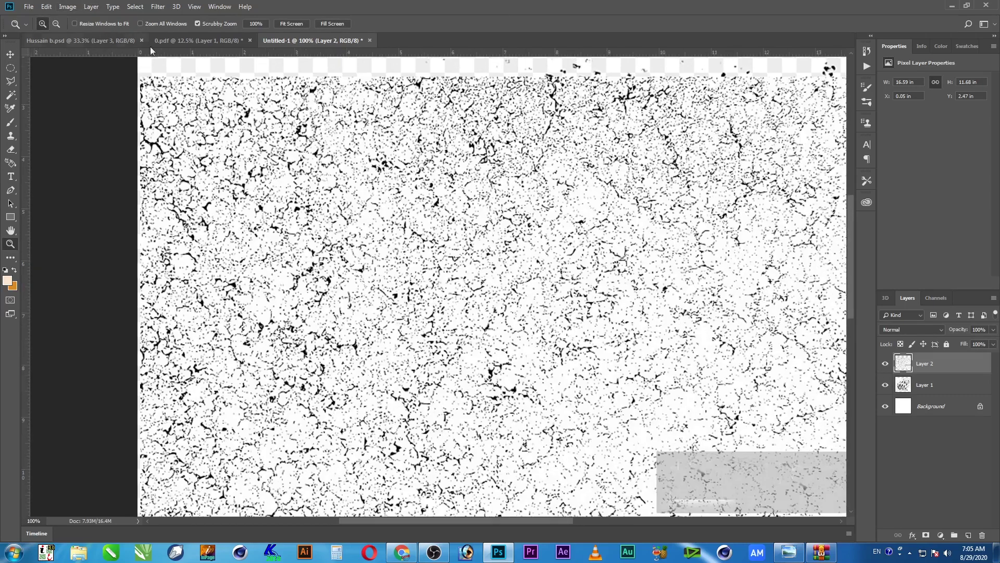
Select the black crackle lines on Layer 2 with Color Range at fuzziness 200 and copy them
left_click(137, 7)
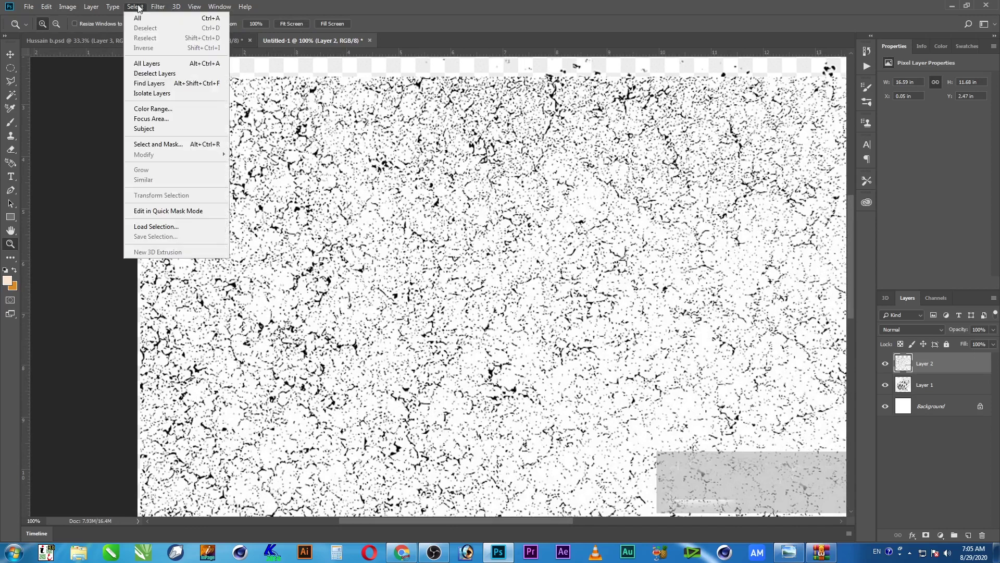
left_click(157, 109)
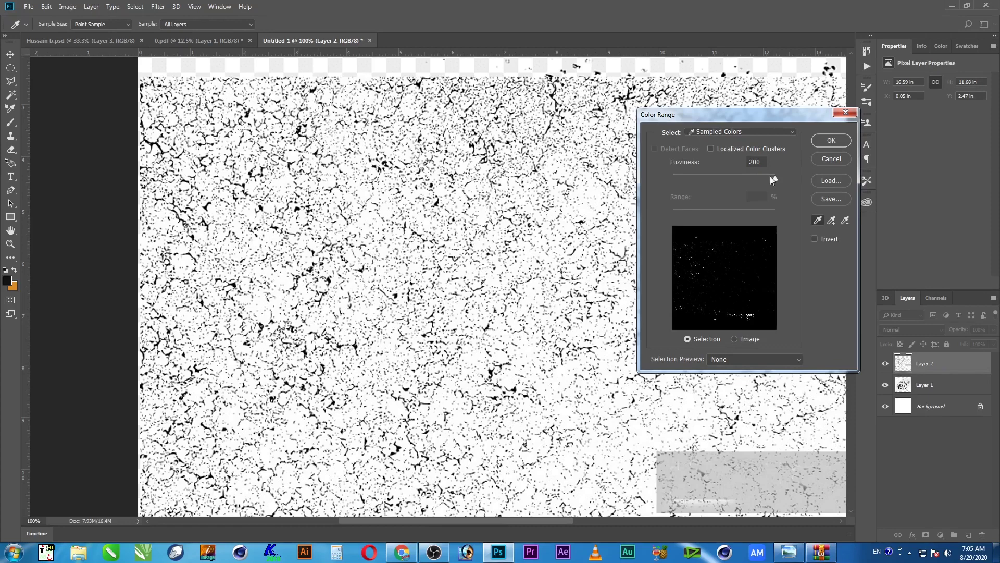
left_click(831, 140)
key("z")
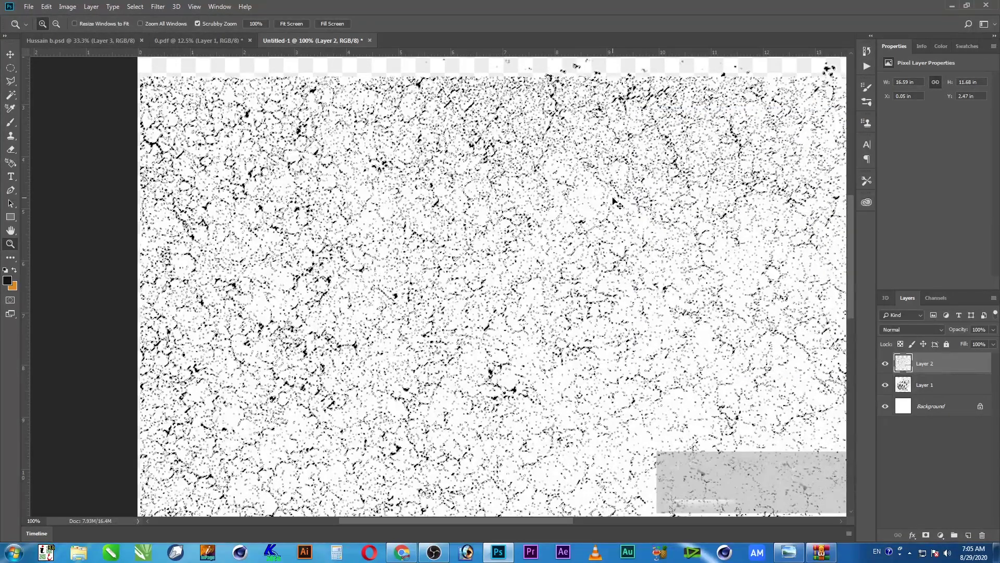
key("Delete")
Create a new 16.59 x 11.68 in document with an empty layer and paste the copied crackle lines into it
key("ctrl+n")
key("Return")
key("ctrl+shift+alt+n")
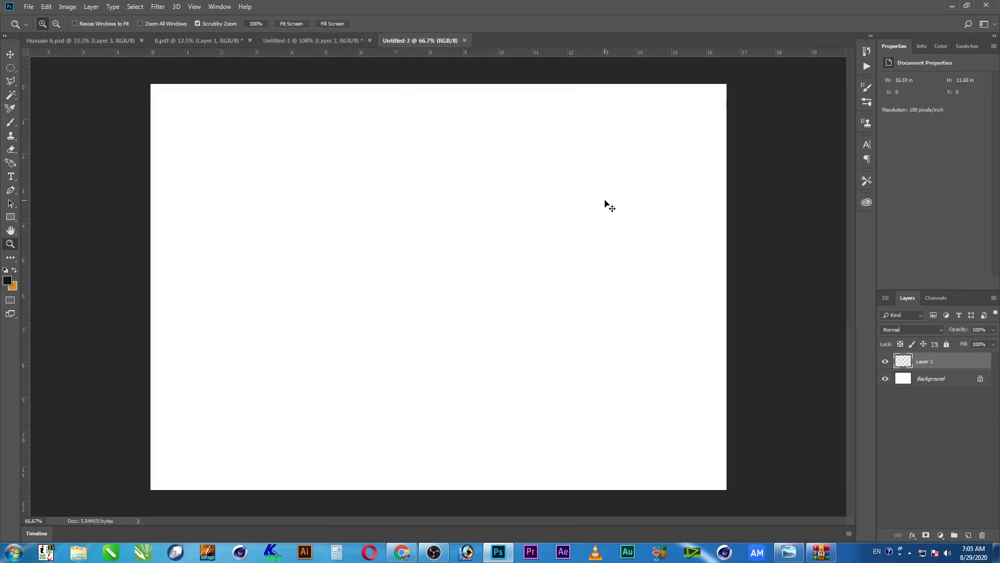
key("ctrl+v")
key("v")
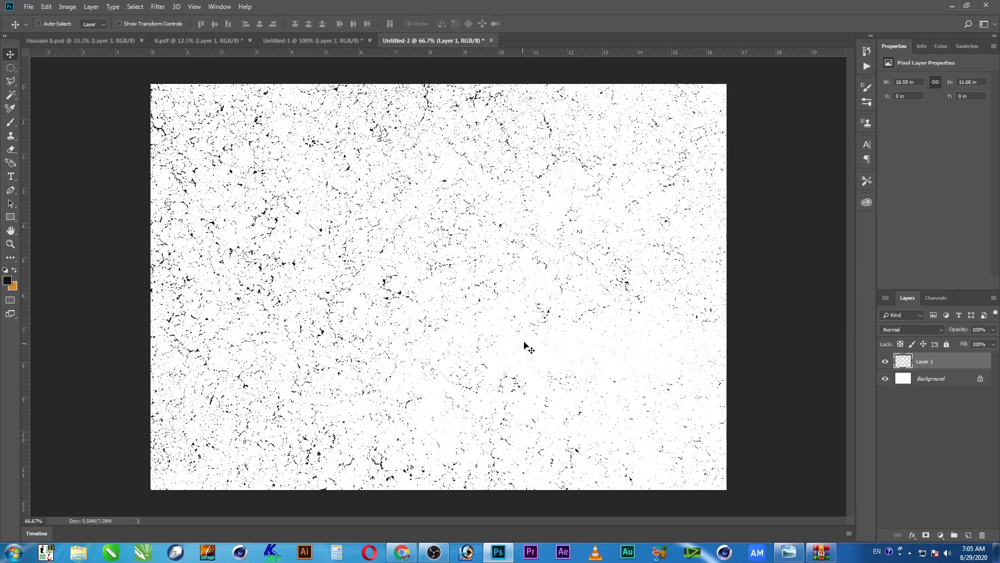
Duplicate an elliptical area of the crackle with a 100-pixel feather onto its own layer and move it over the sparse lower-right area
left_click_drag(496, 370, 535, 292)
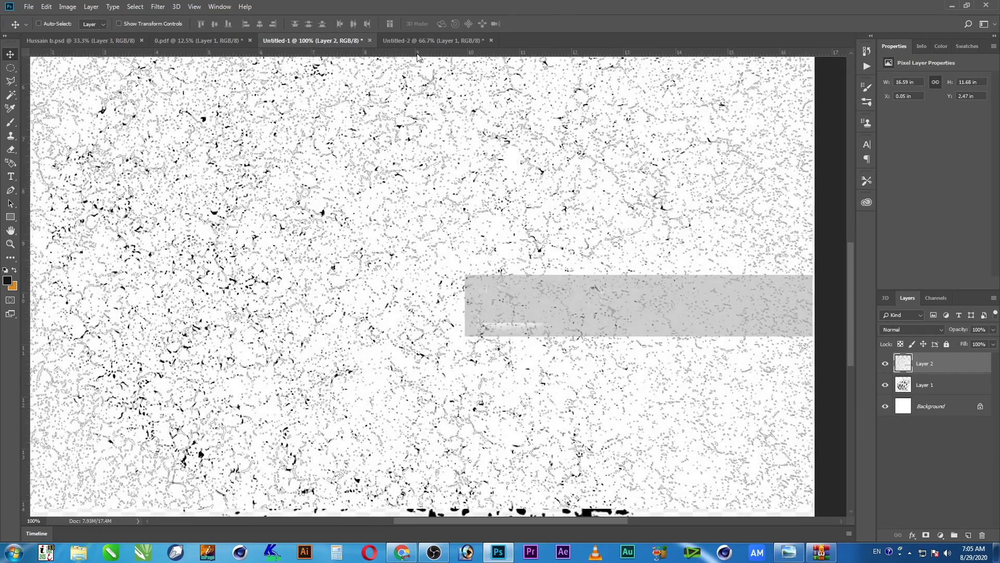
left_click(419, 40)
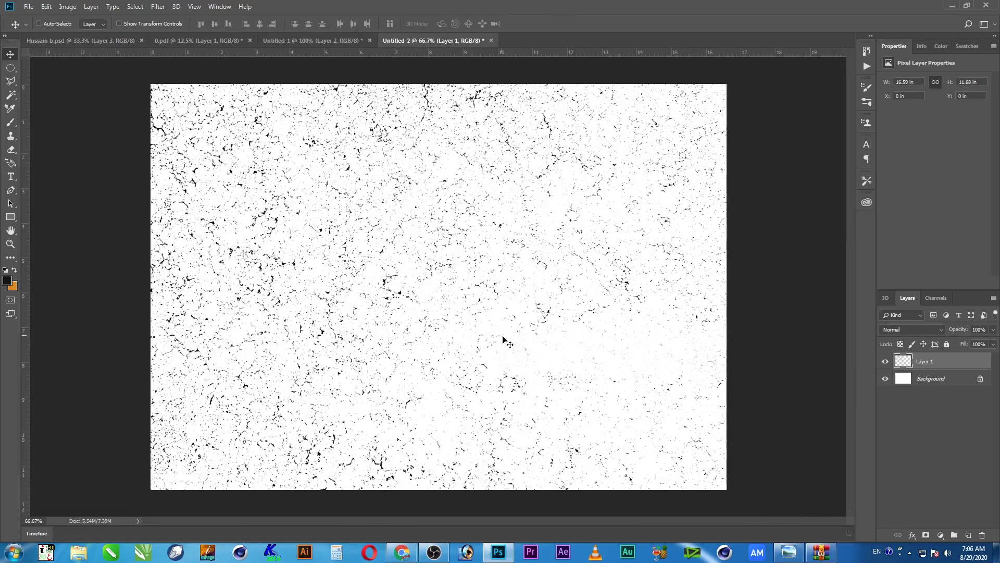
key("m")
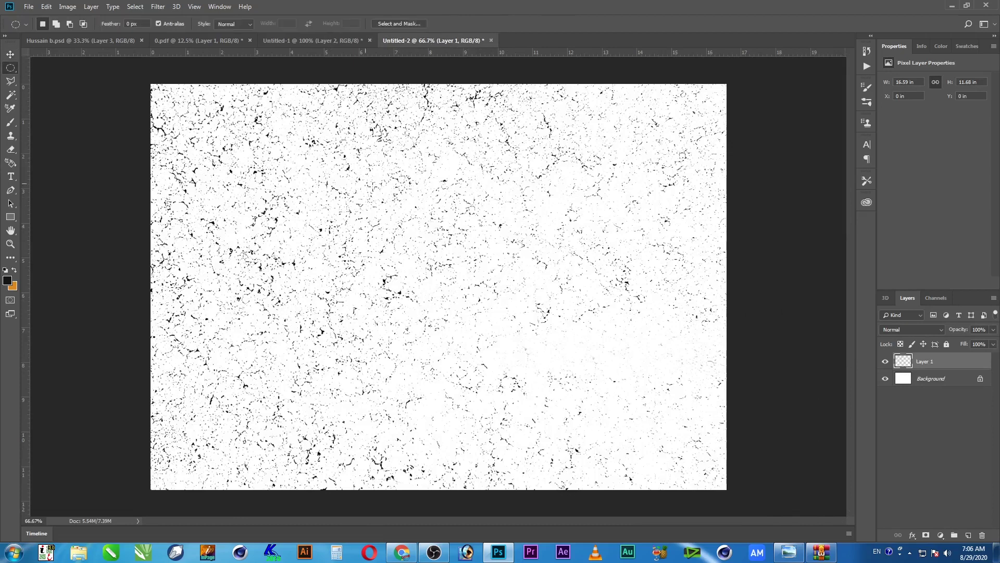
left_click_drag(238, 132, 536, 235)
key("shift+F6")
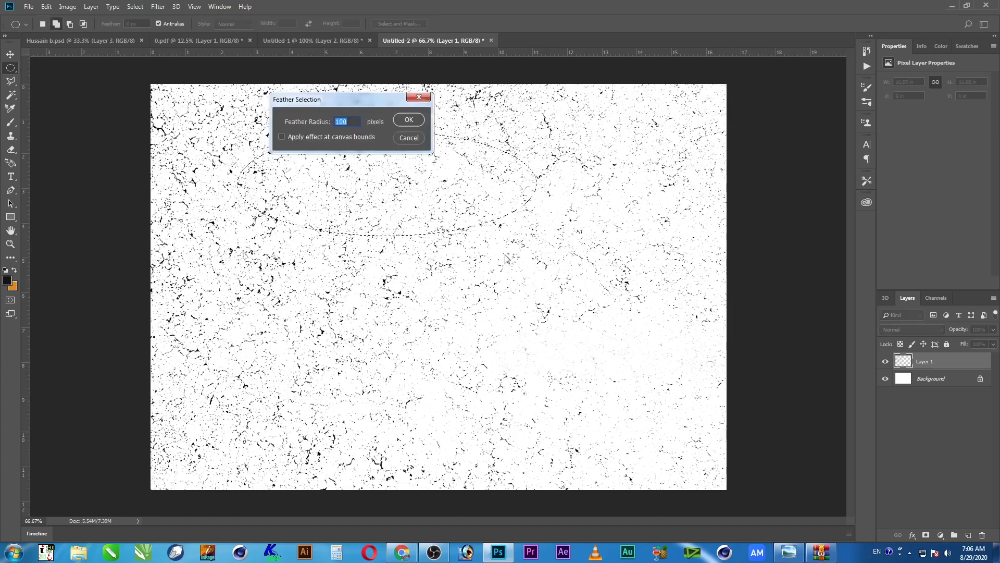
key("Return")
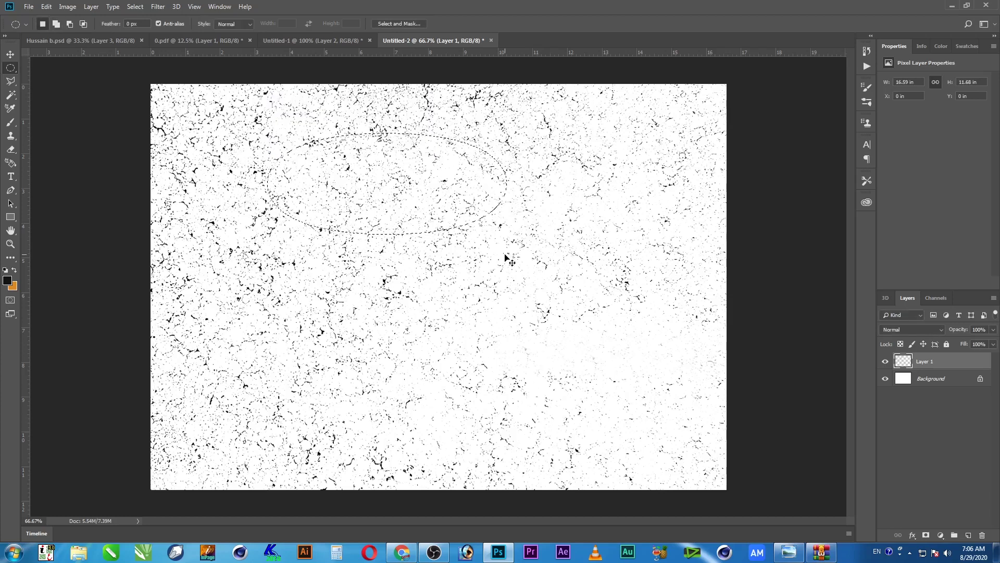
key("ctrl+j")
key("v")
left_click_drag(391, 198, 672, 355)
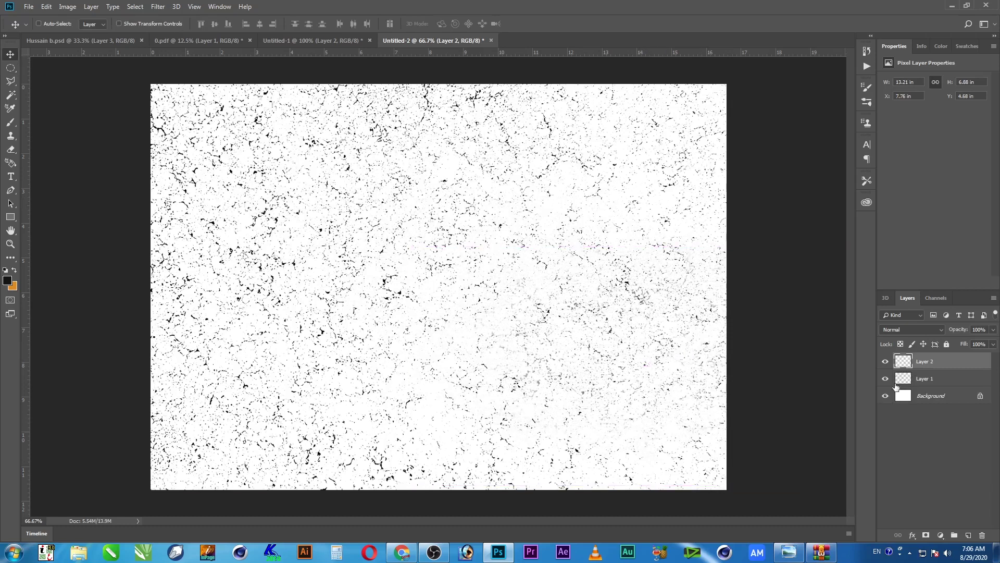
Merge the duplicated patch with the Layer 1 crackle, then select and cut the whole merged texture
left_click(913, 379, "ctrl")
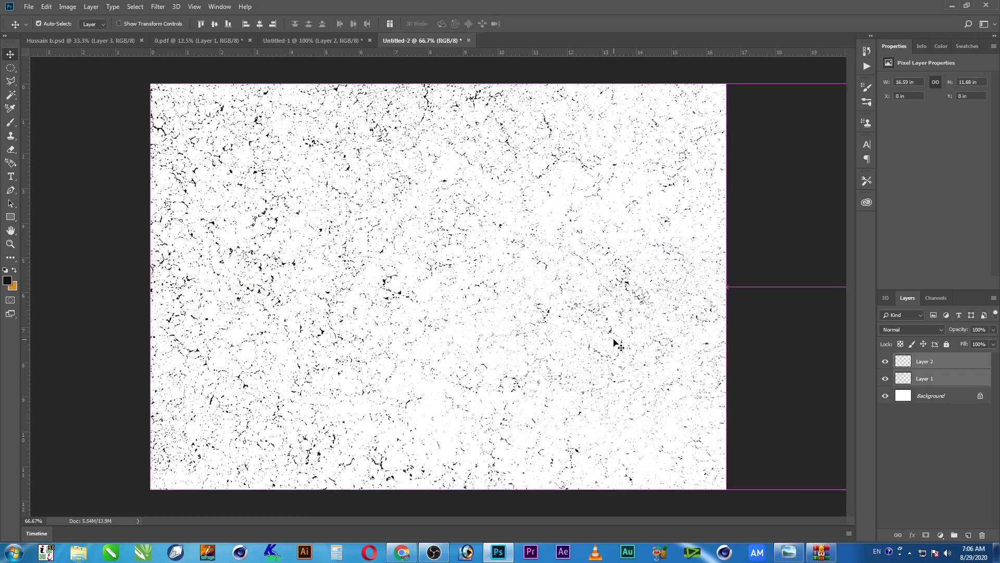
key("ctrl+e")
key("ctrl")
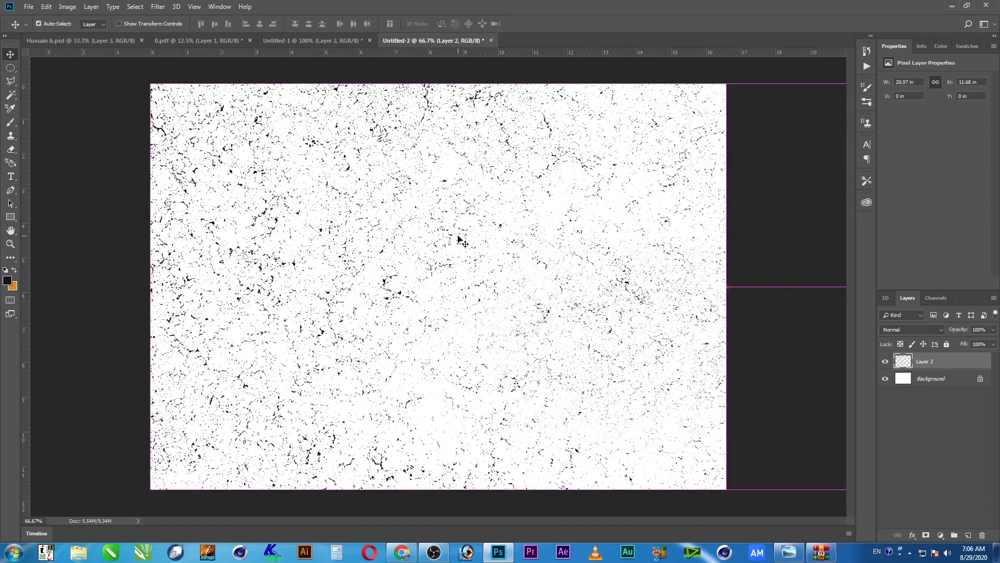
key("ctrl+a")
key("ctrl+x")
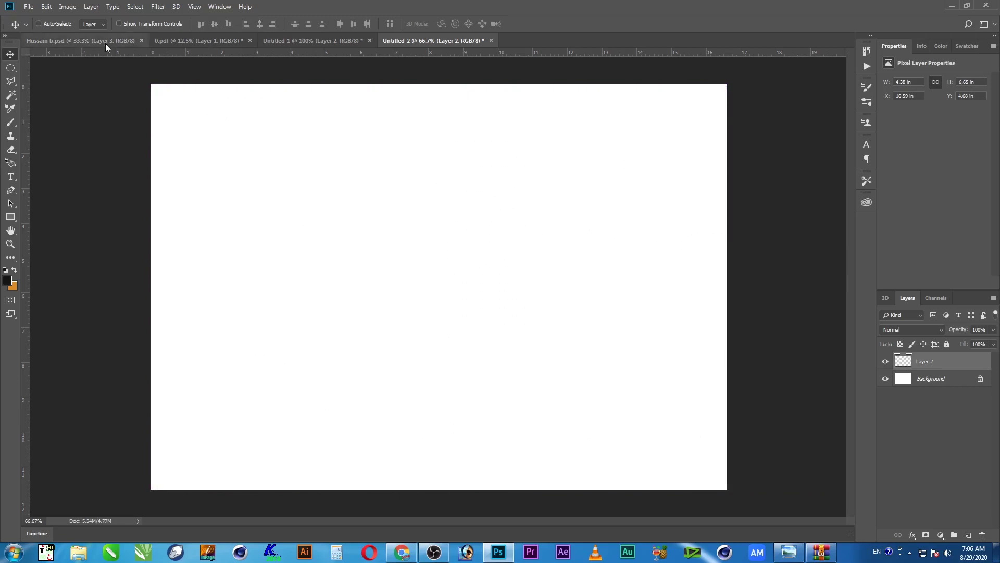
Paste the crackle texture into Hussain b.psd and place its layer directly above the Color stain layer
left_click(104, 42)
key("ctrl")
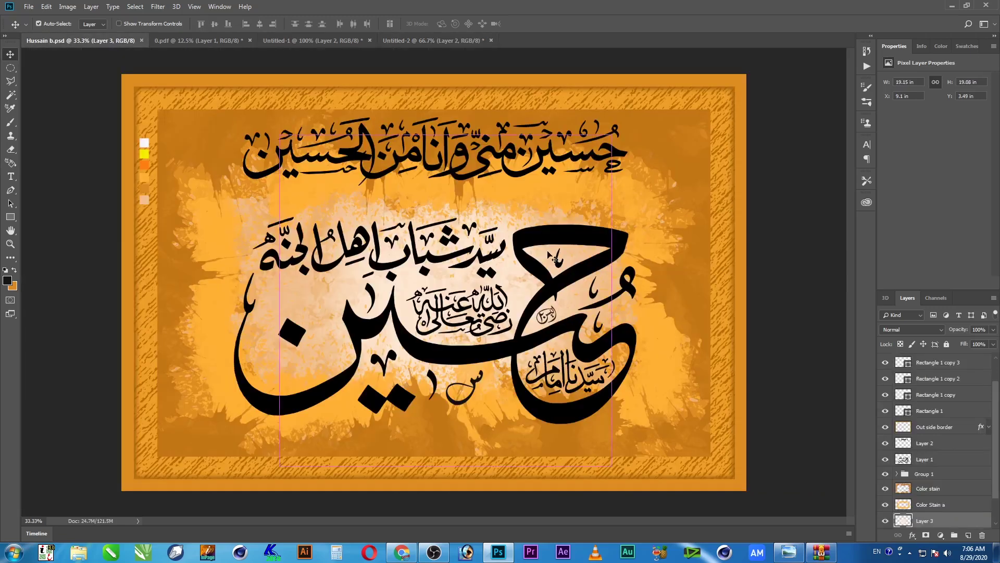
key("ctrl+v")
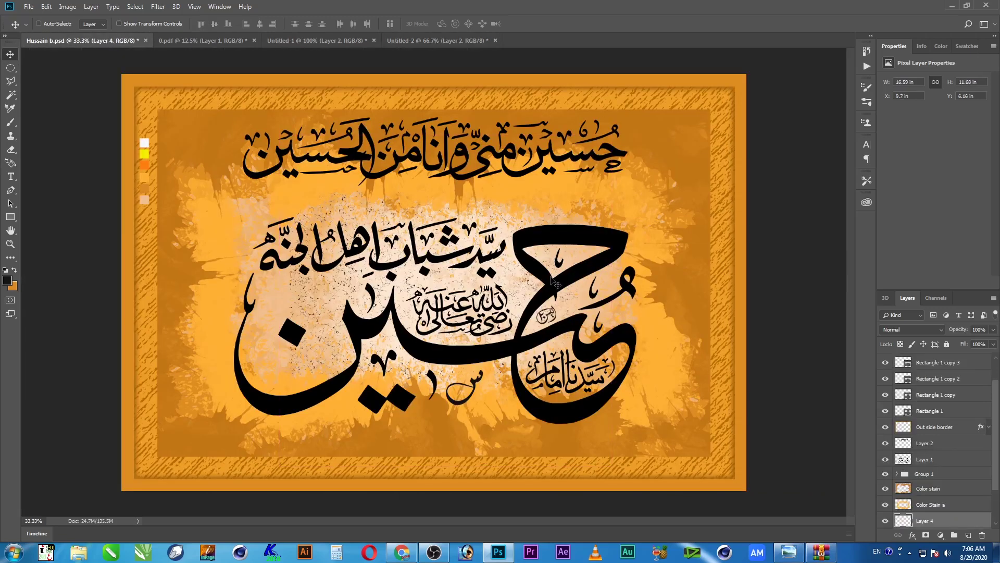
left_click_drag(995, 470, 996, 524)
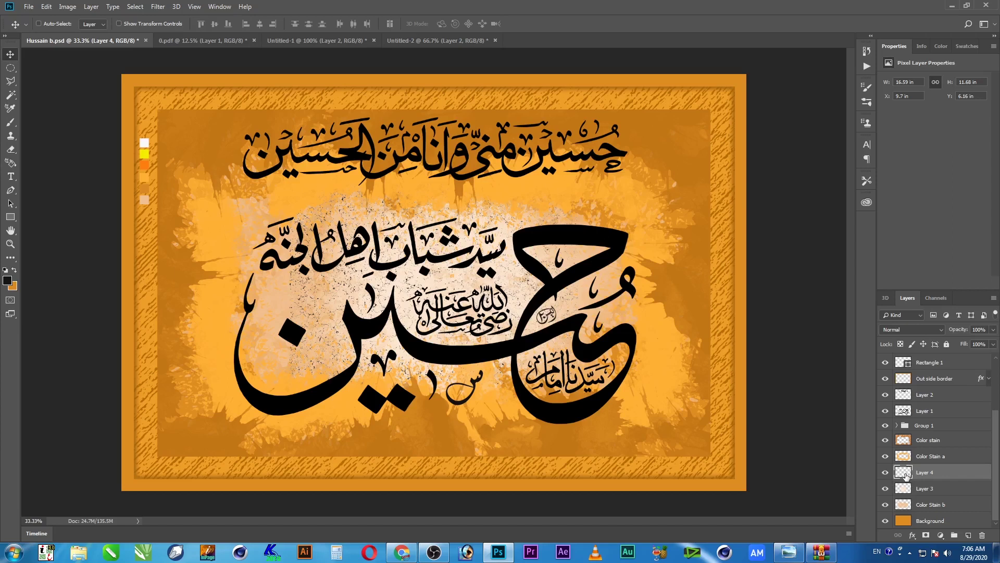
left_click_drag(905, 474, 915, 436)
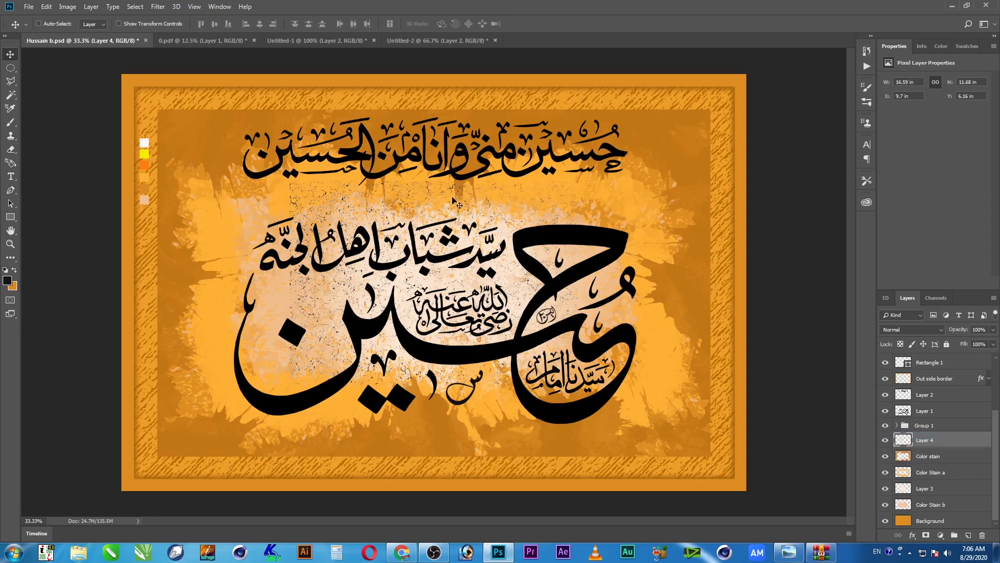
Scale the Layer 4 crackle to about 32.56 x 22.92 in so it covers the whole inner panel
key("ctrl+t")
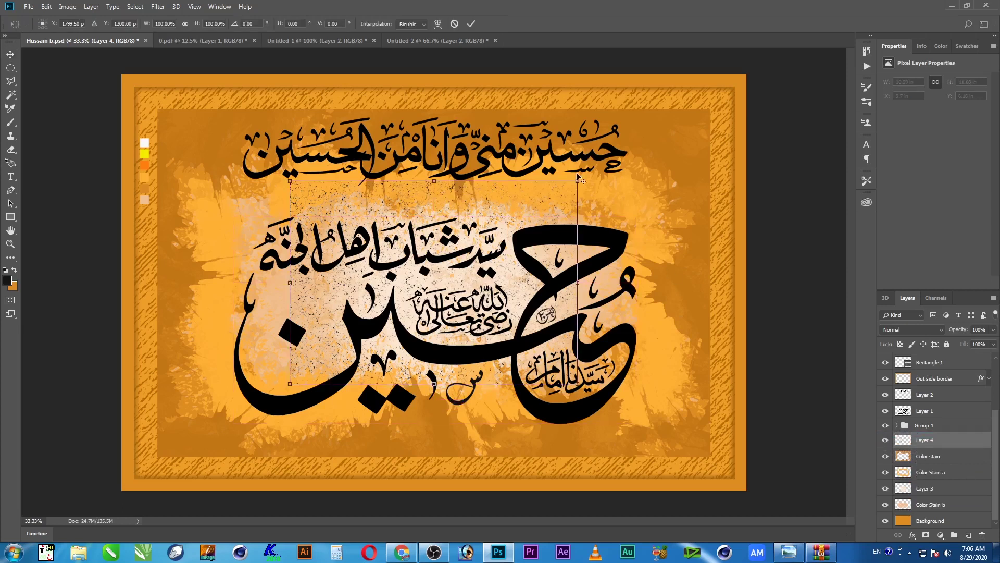
left_click_drag(579, 178, 736, 115)
key("Return")
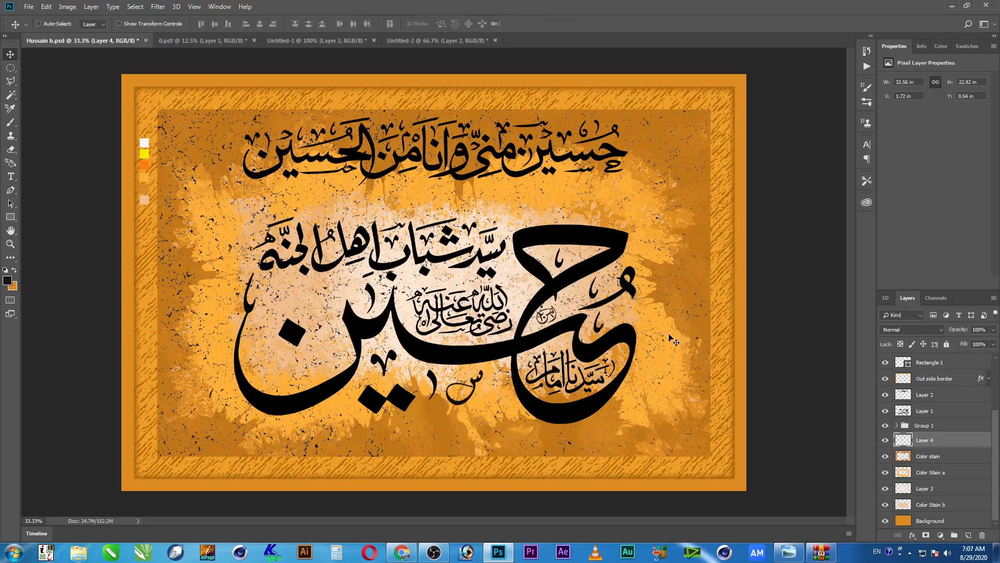
Set the foreground color to 000000 and try recoloring the Layer 4 crackle with the background orange and with black
key("ctrl")
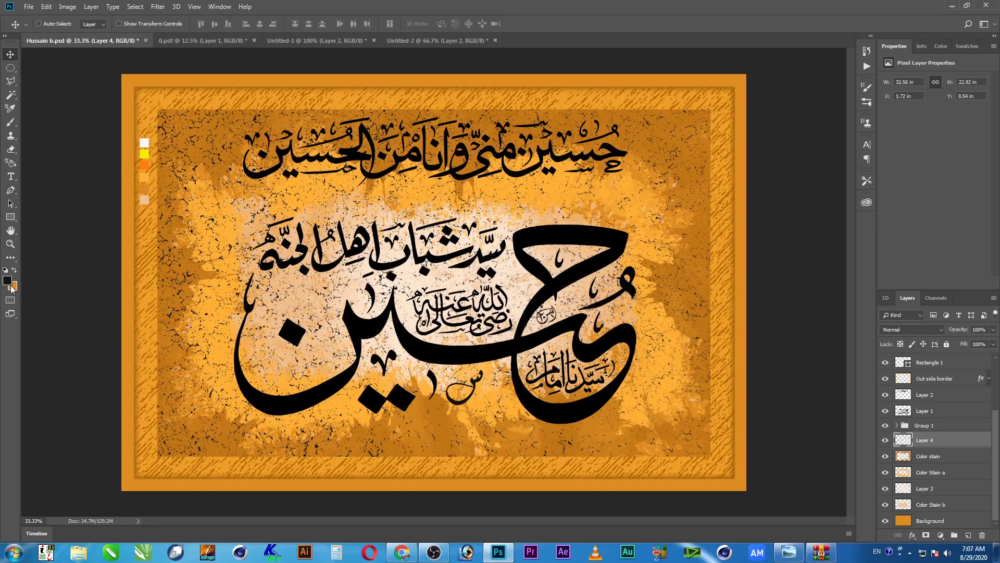
left_click(9, 283)
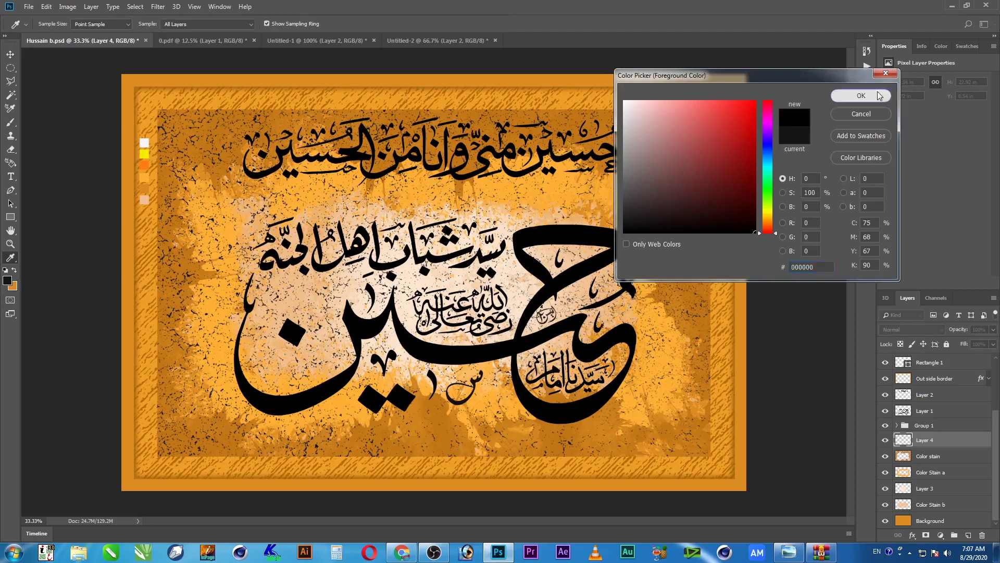
left_click(862, 95)
key("v")
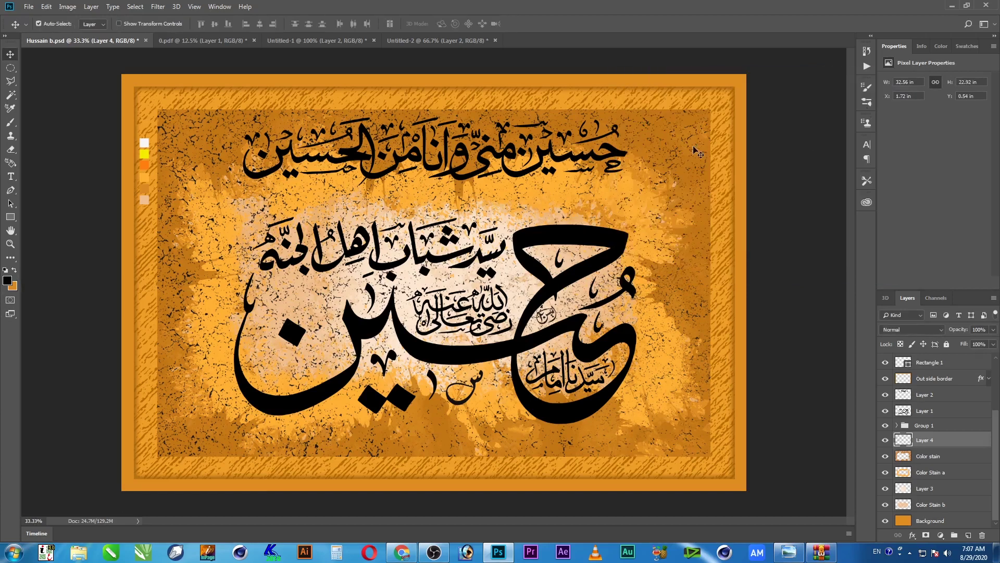
key("ctrl+alt+z")
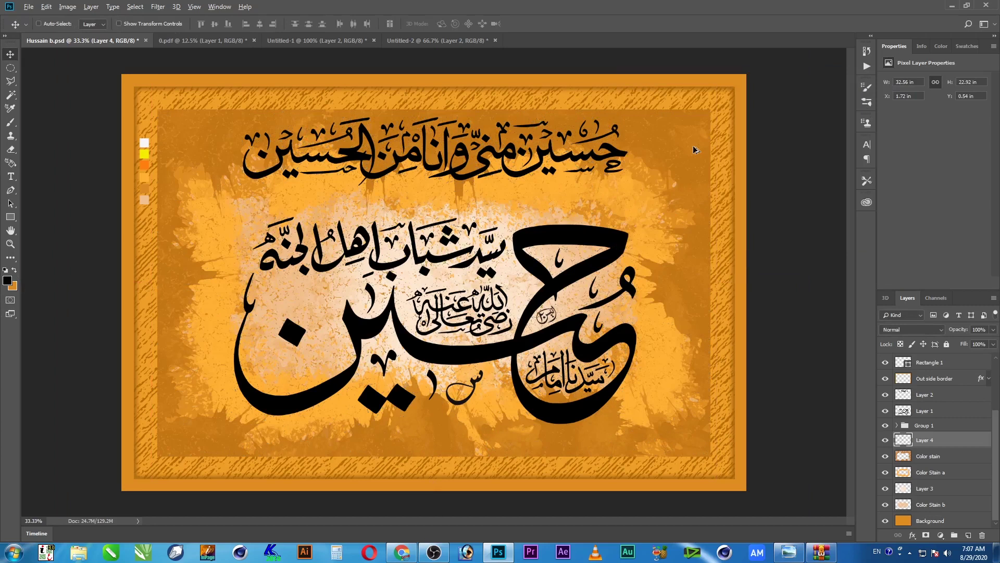
key("ctrl+shift+z")
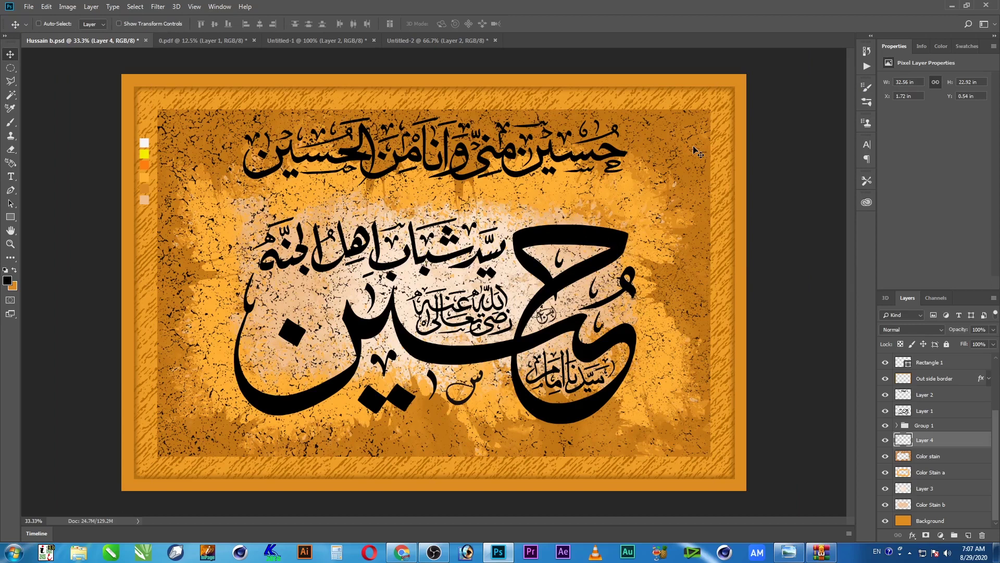
Set the foreground color to dark brown 532f00 and recolor the Layer 4 crackle with it
left_click(8, 280)
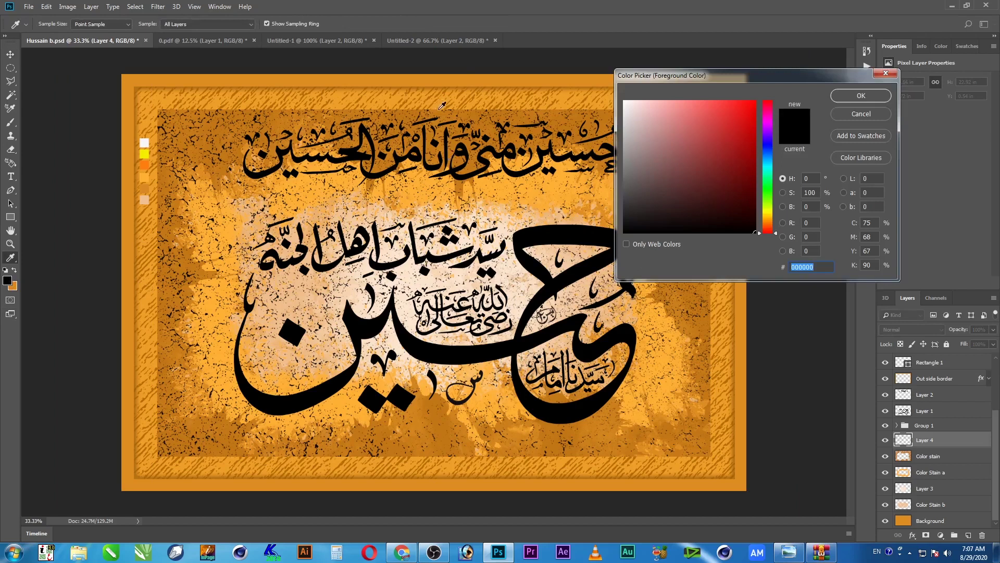
left_click(441, 109)
left_click(748, 150)
left_click_drag(748, 149, 763, 190)
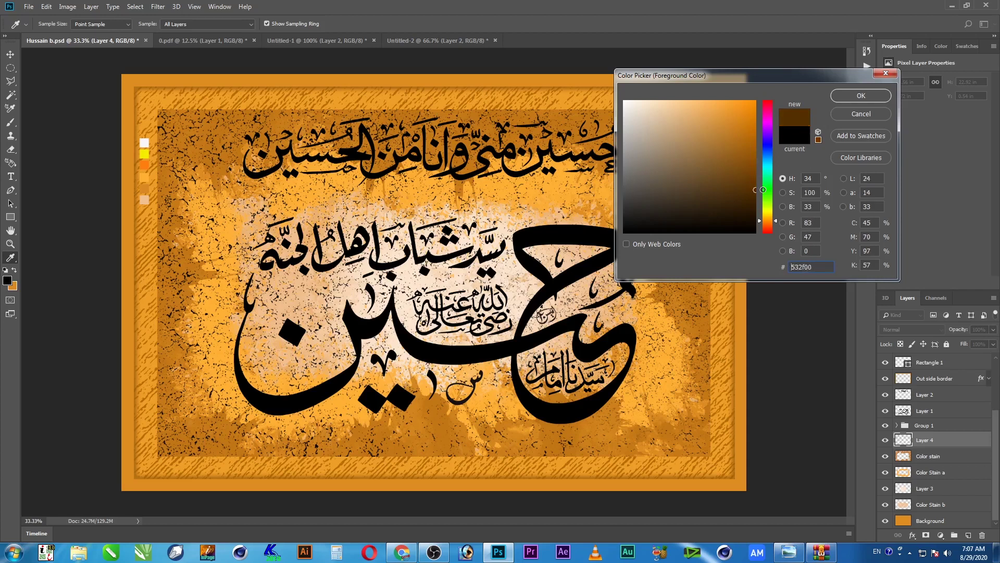
left_click(857, 99)
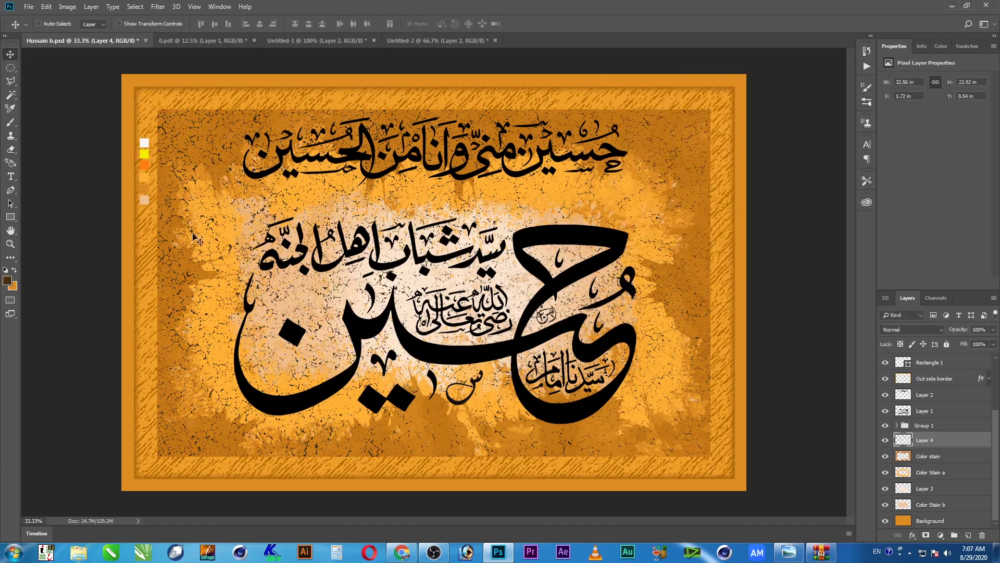
Examine the brown crackle texture around the calligraphy and stains at 50% and 100% zoom
key("z")
right_click(223, 250)
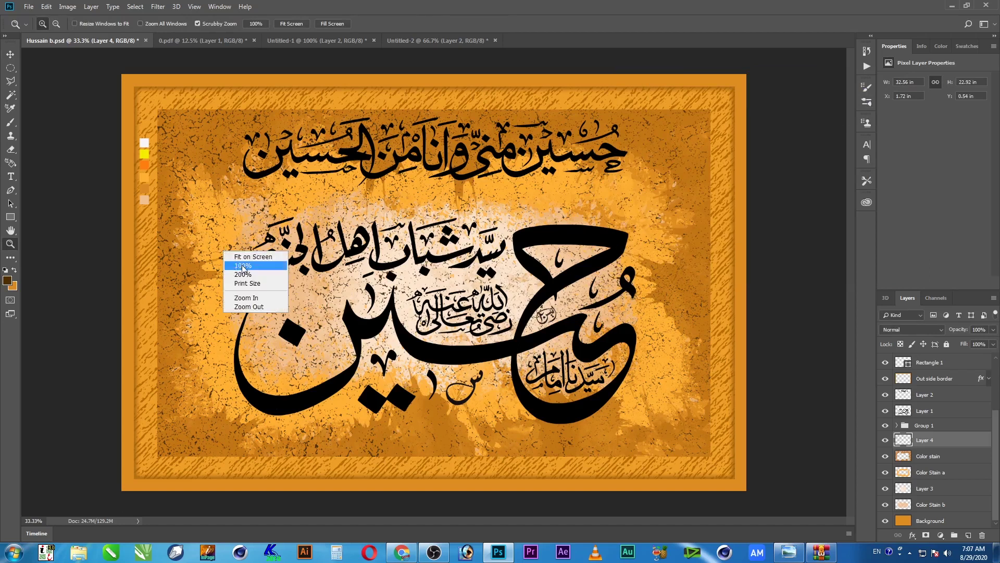
left_click(240, 267)
left_click_drag(247, 286, 299, 224)
left_click_drag(422, 358, 294, 308)
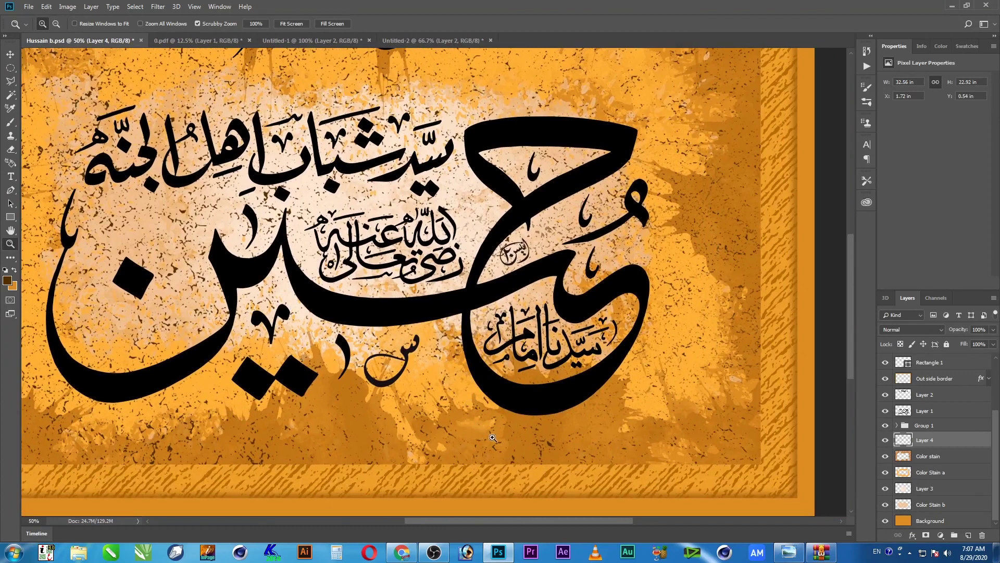
right_click(457, 354)
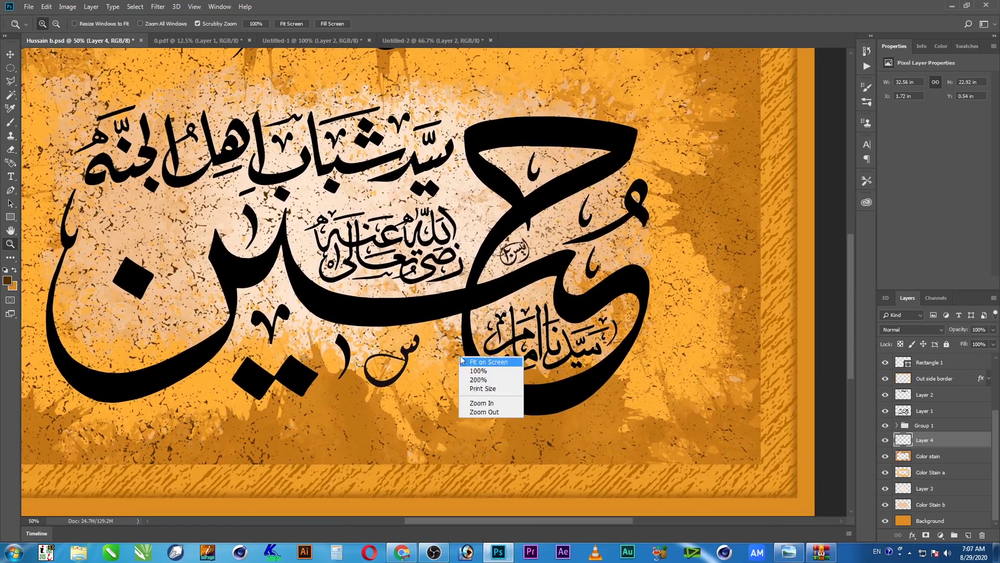
left_click(487, 374)
left_click_drag(309, 277, 670, 431)
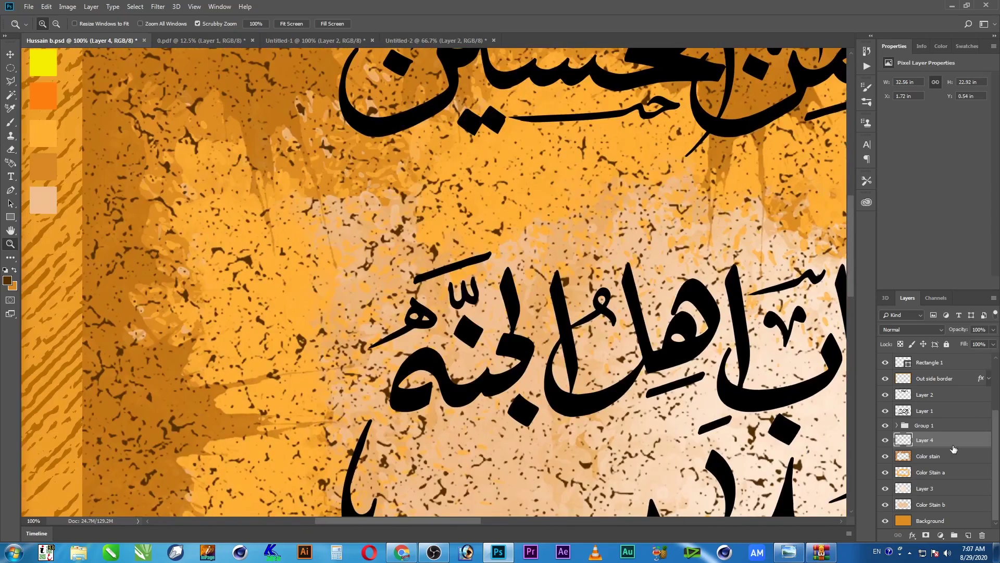
Add a Bevel & Emboss effect to the Layer 4 crackle and set its highlight mode to Normal
double_click(977, 443)
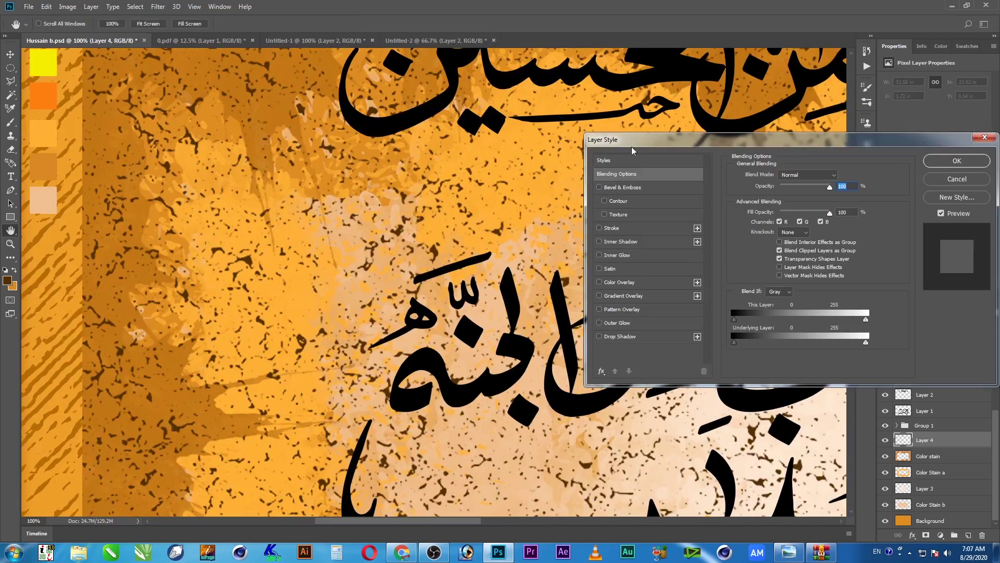
left_click(615, 187)
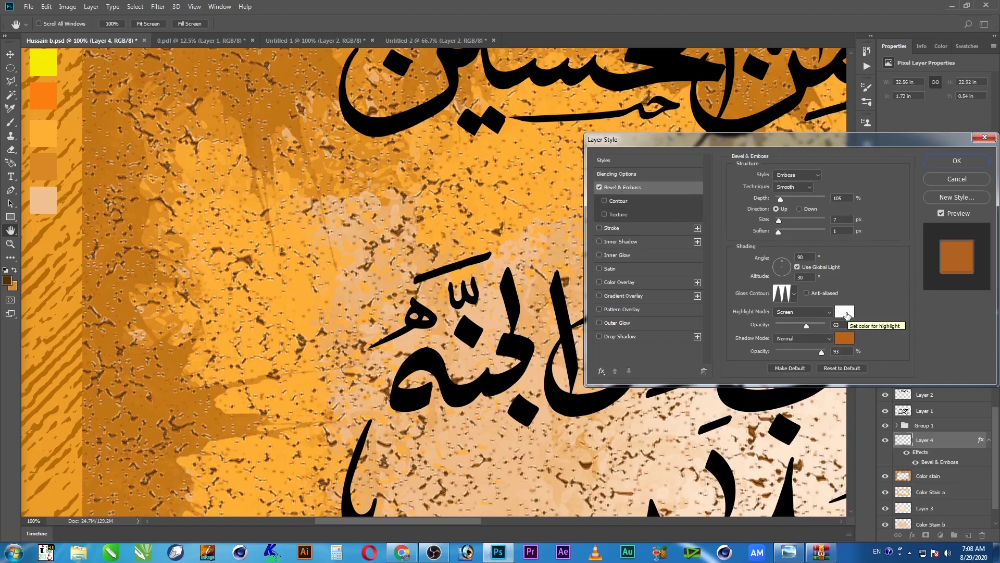
left_click(829, 312)
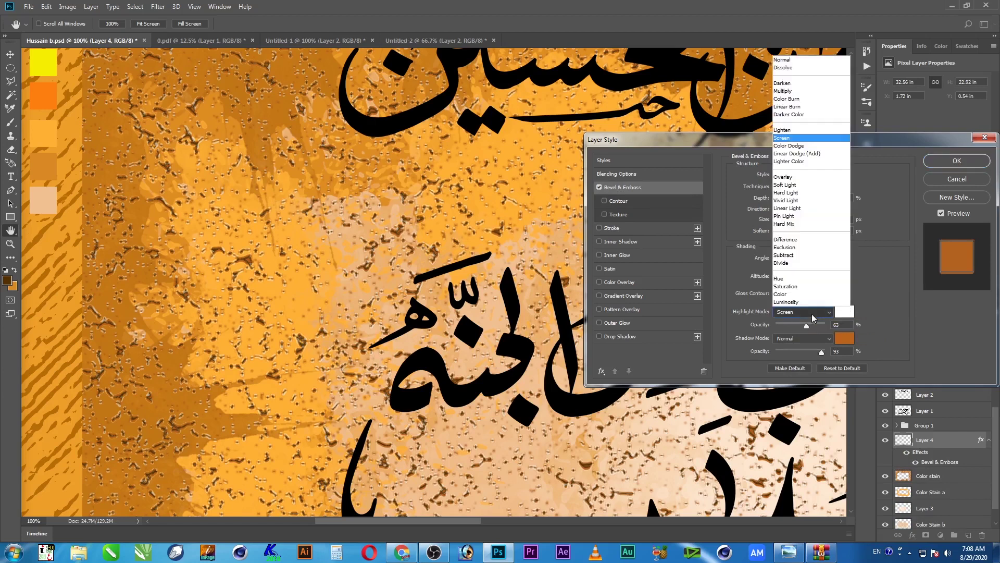
left_click(789, 59)
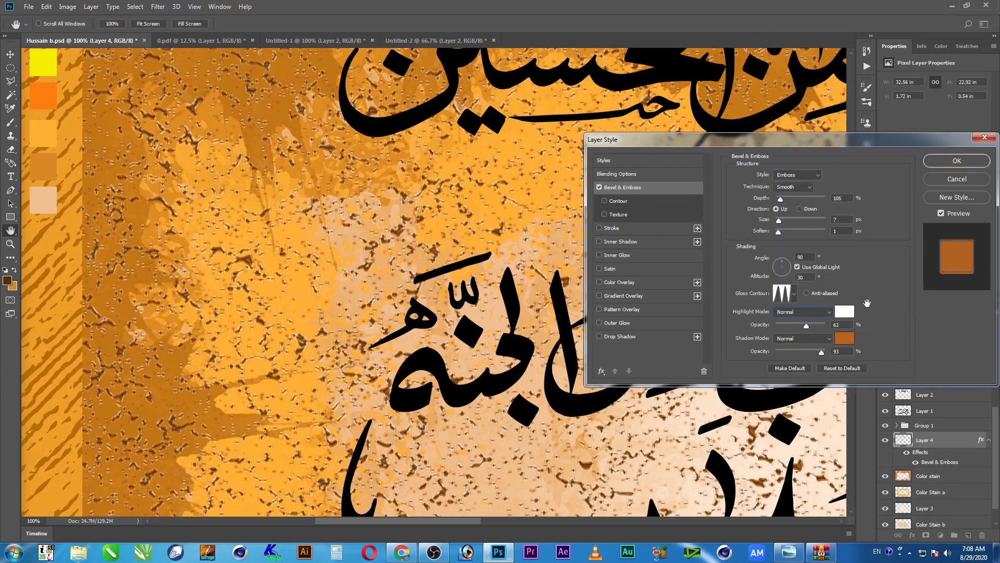
Set the Bevel & Emboss highlight color of the Layer 4 crackle to light peach ffcb89
left_click(851, 314)
left_click_drag(737, 225, 817, 269)
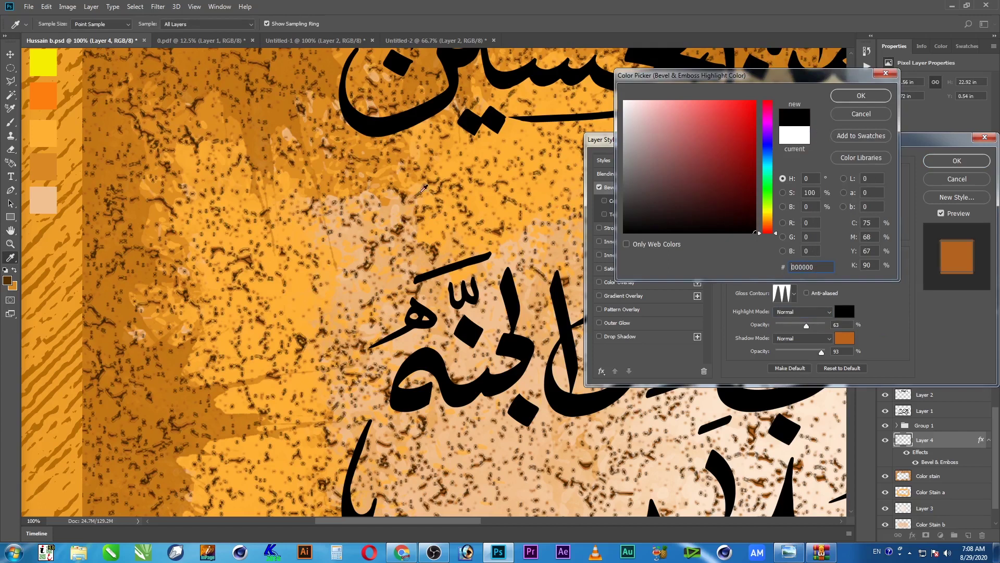
left_click(282, 112)
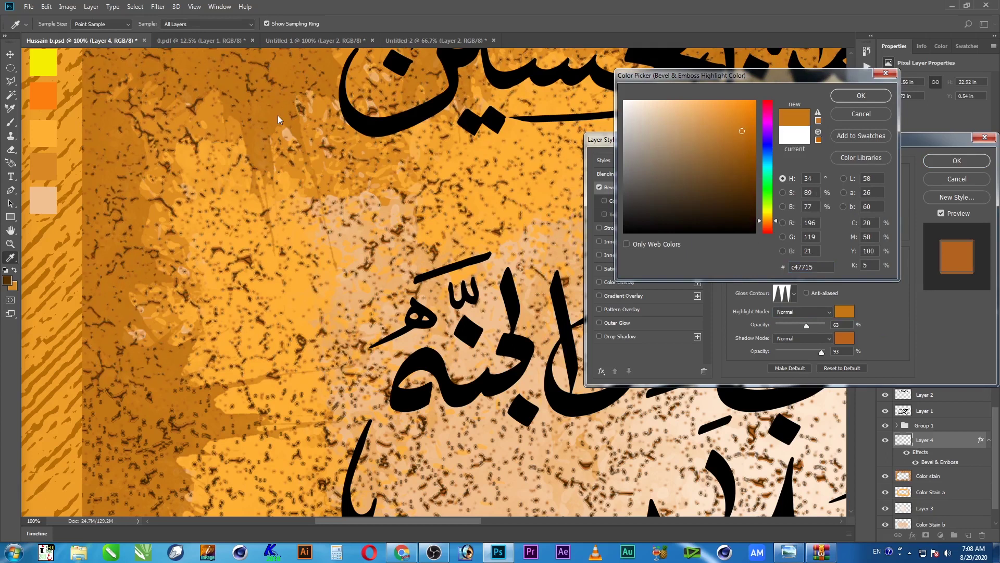
left_click(754, 155)
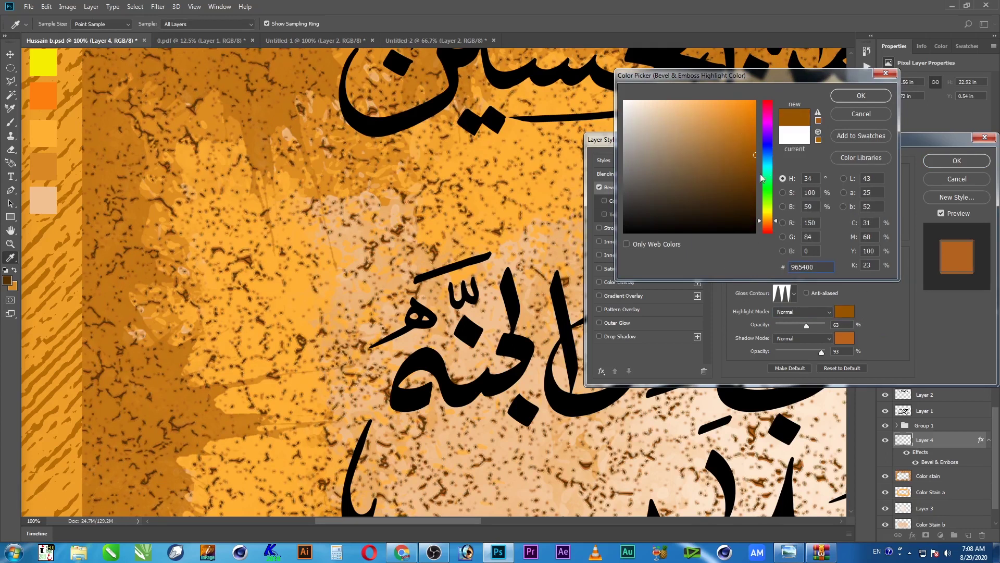
mouse_move(740, 150)
left_mouse_down()
mouse_move(755, 137)
mouse_move(721, 130)
mouse_move(693, 78)
mouse_move(690, 100)
left_mouse_up()
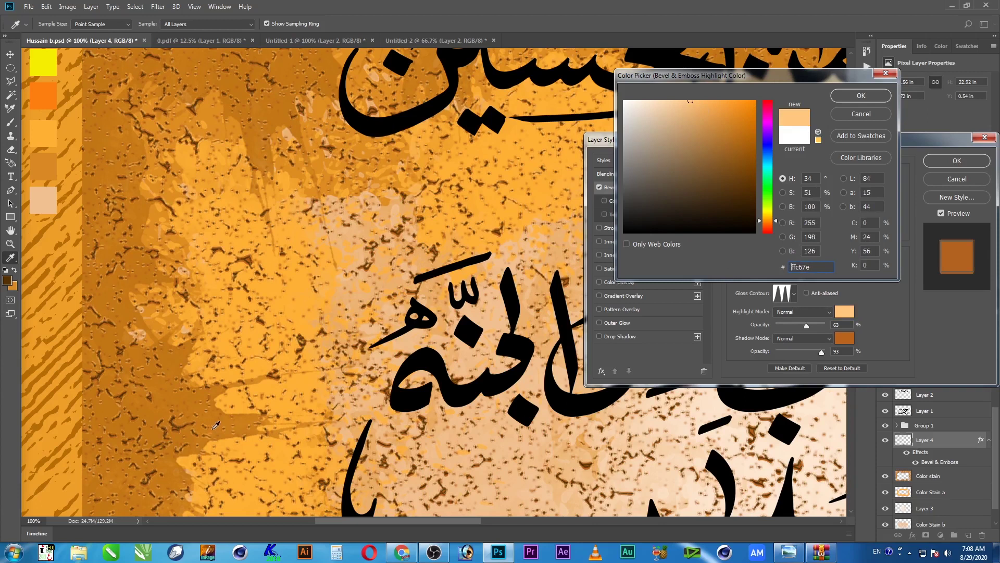
left_click(722, 113)
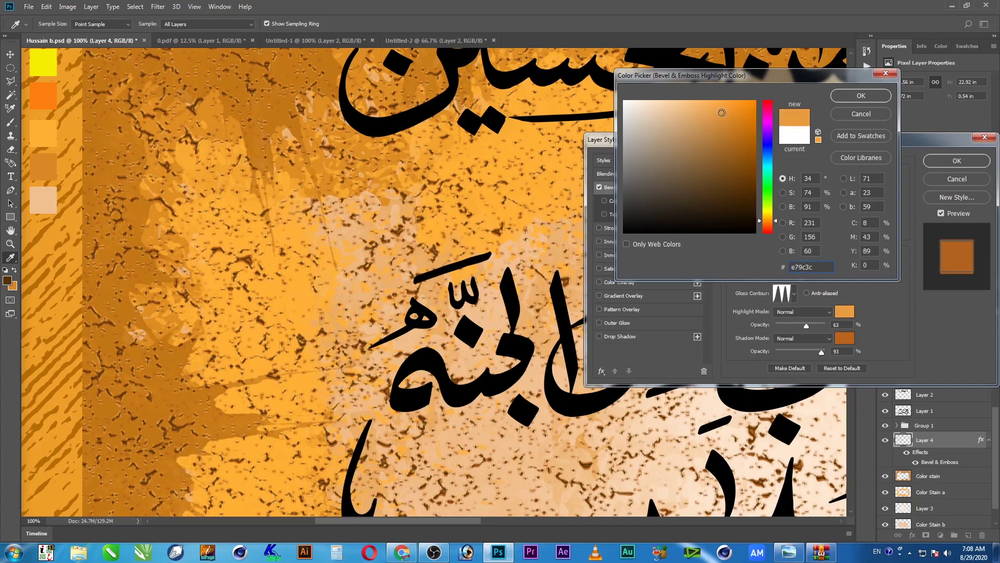
mouse_move(721, 113)
left_mouse_down()
mouse_move(662, 100)
mouse_move(685, 83)
left_mouse_up()
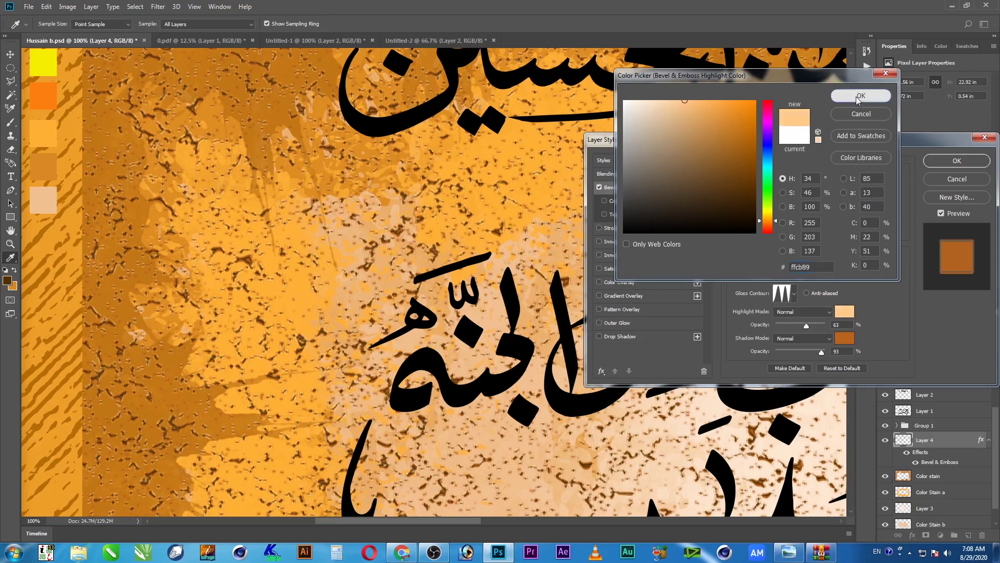
left_click(858, 97)
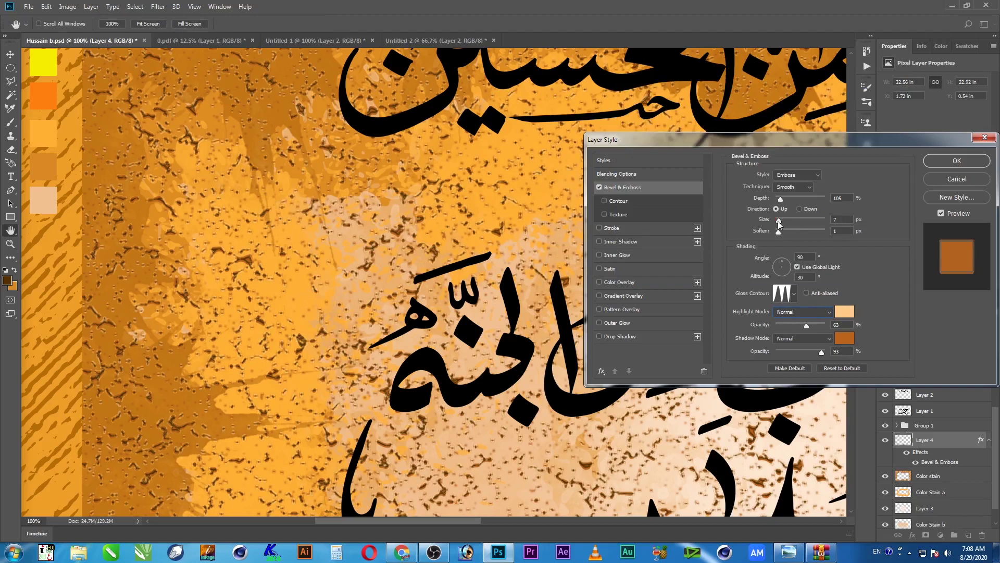
Set the Bevel & Emboss size to 16 px and its depth to 50%
left_click_drag(778, 221, 781, 220)
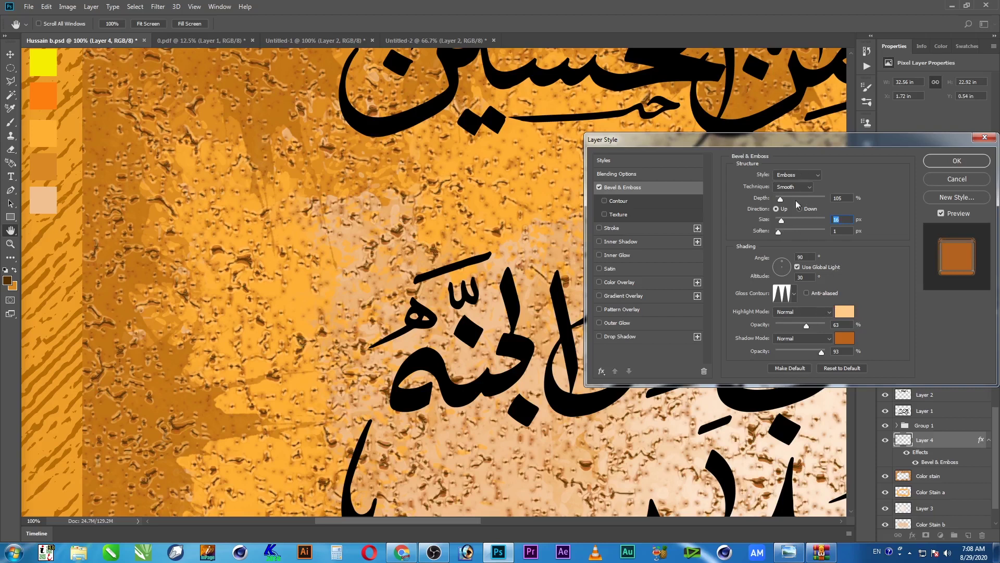
left_click_drag(784, 199, 795, 198)
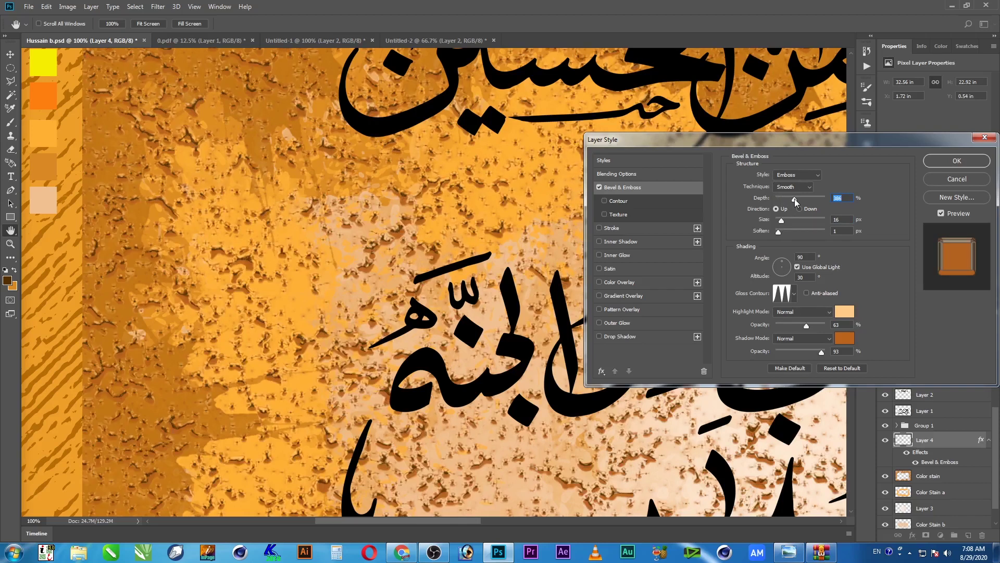
type("50")
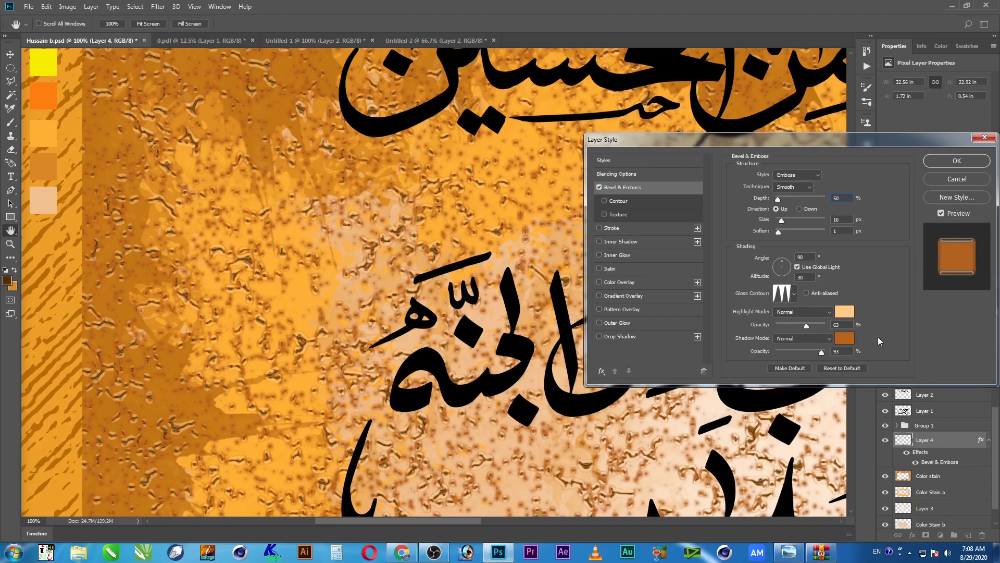
Set the Bevel & Emboss shadow color to dark brown 572a05 and apply the layer style to Layer 4
left_click(844, 339)
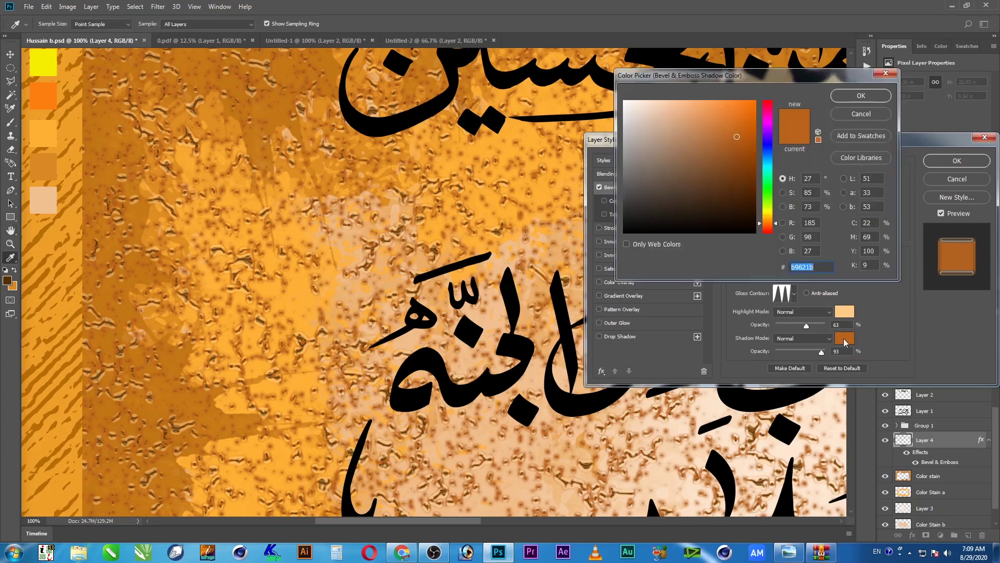
left_click_drag(701, 133, 554, 25)
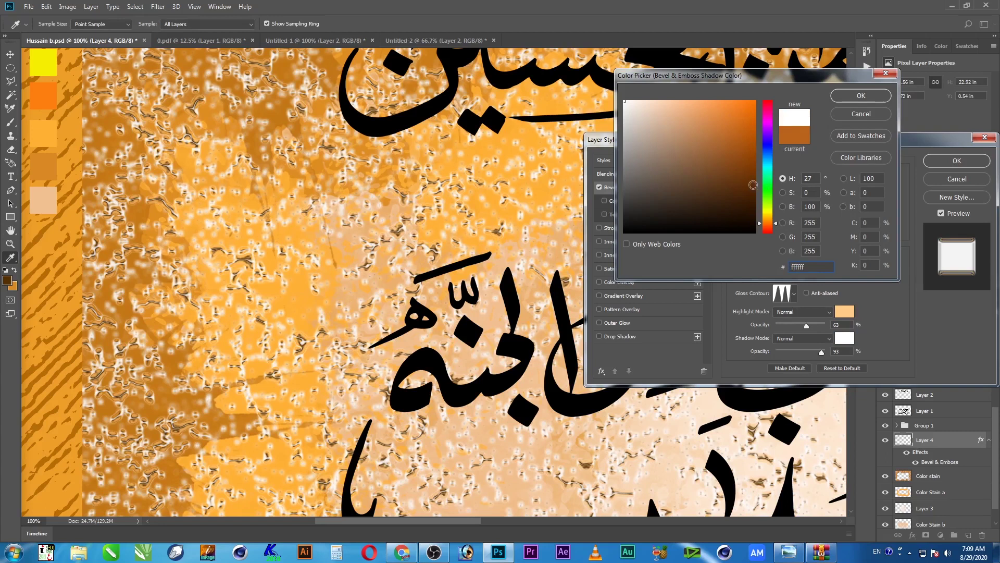
left_click(740, 181)
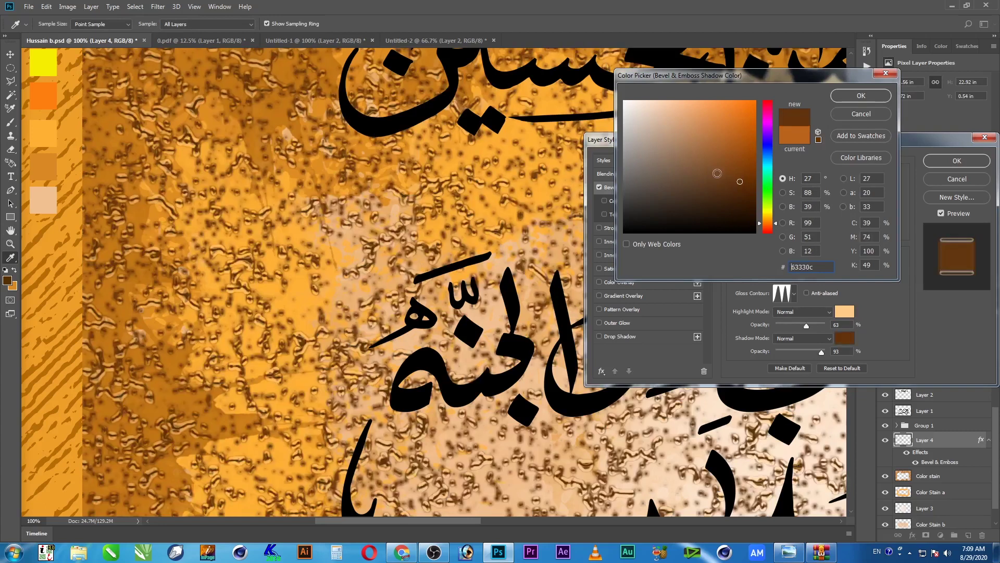
left_click(748, 188)
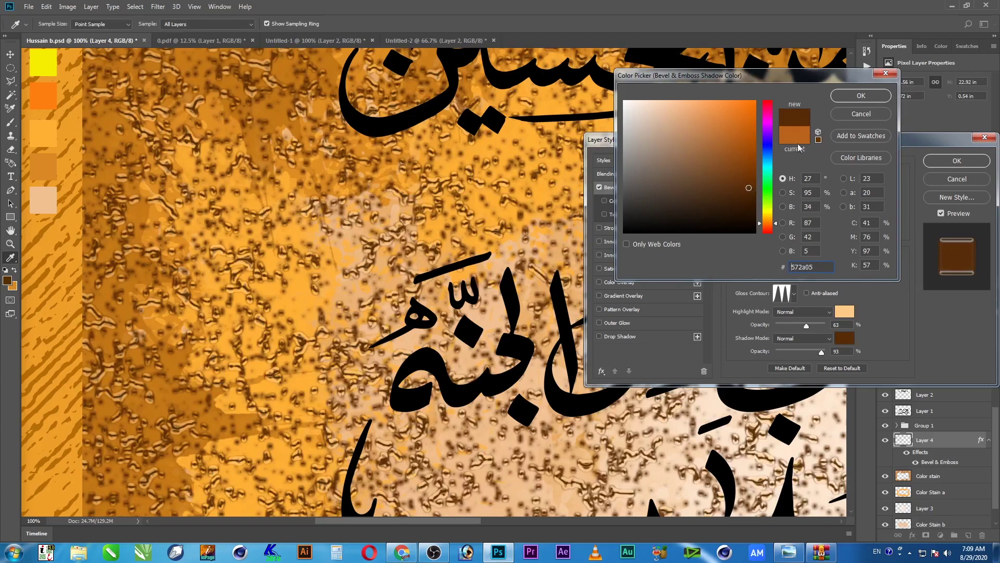
left_click(857, 98)
left_click(957, 161)
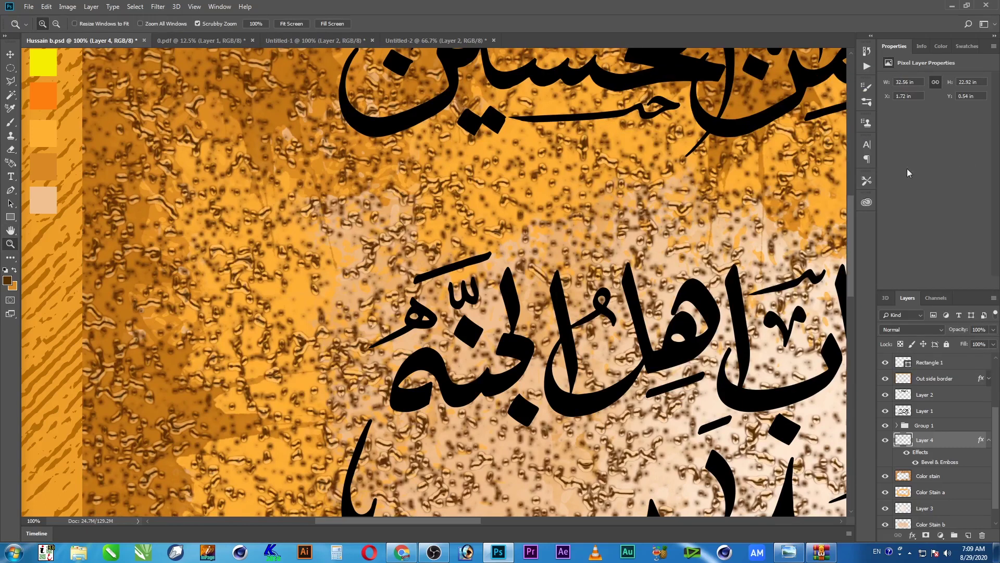
Check the embossed crackle across the whole poster and save Hussain b.psd
key("z")
left_click(464, 213, "alt")
left_click(556, 313, "alt")
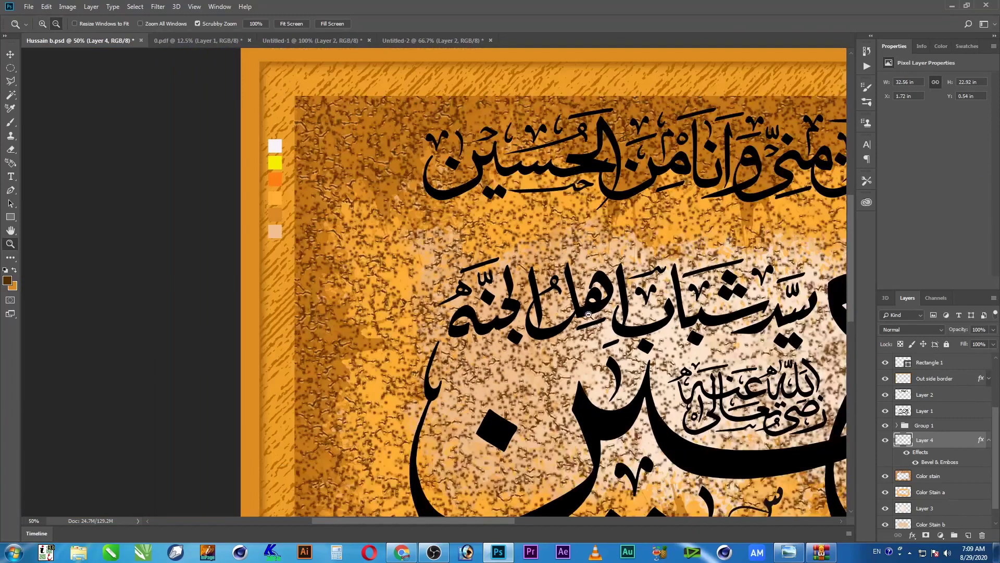
left_click(557, 314, "alt")
left_click_drag(554, 295, 485, 251)
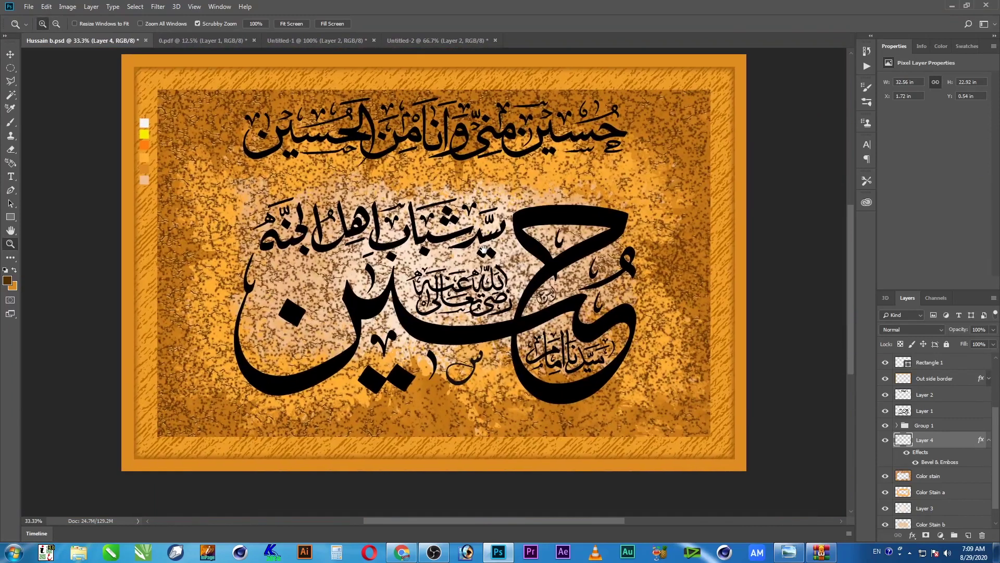
key("ctrl+s")
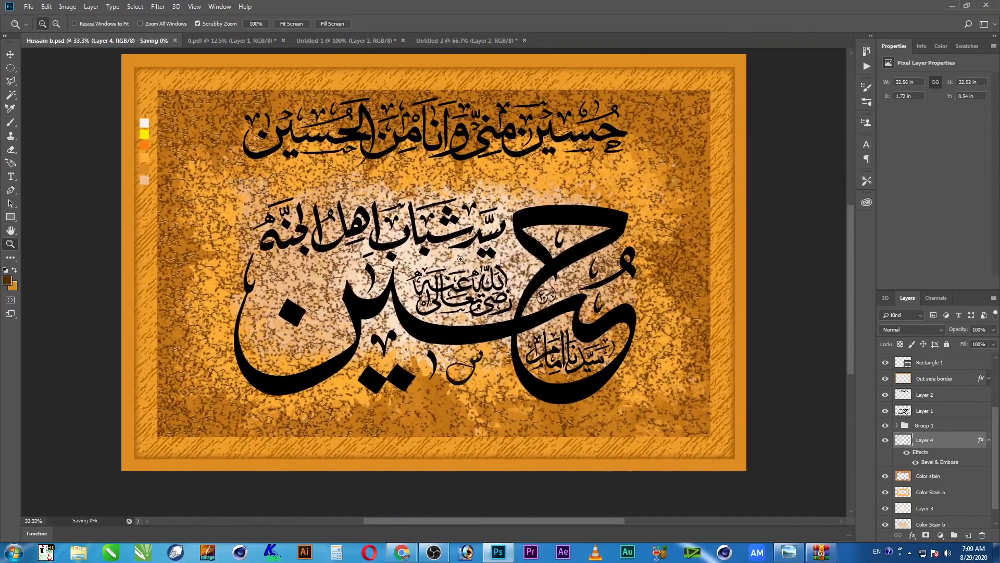
Inspect the embossed crackle around the calligraphy and near the border at 100% zoom
right_click(649, 229)
left_click(677, 244)
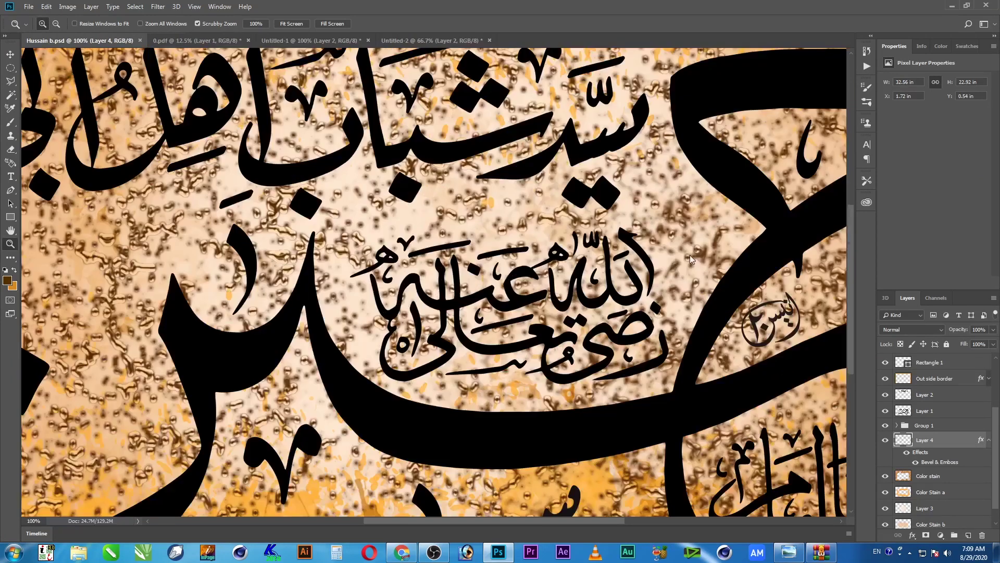
scroll(684, 262, "right", 10)
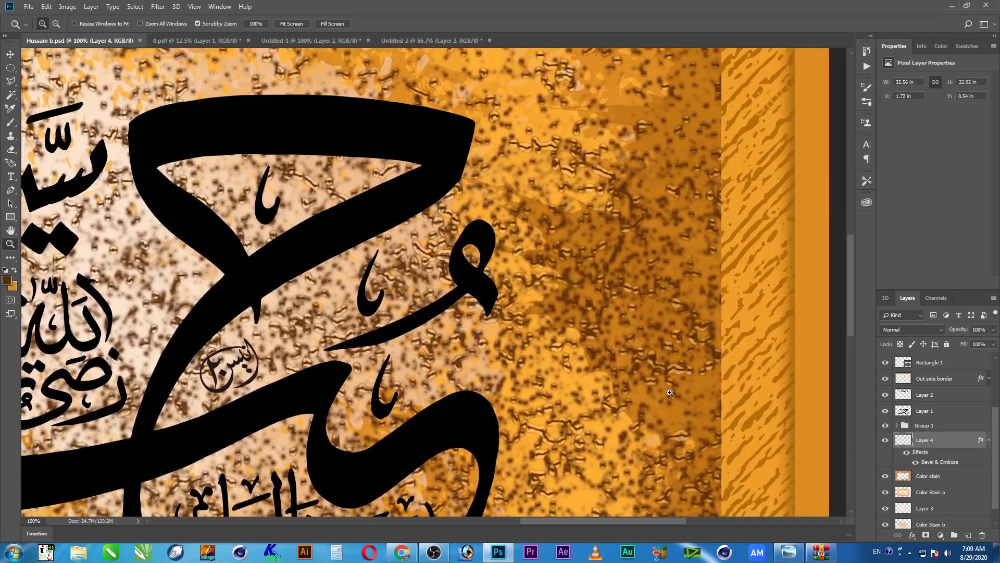
Try the Multiply blend mode on Layer 4, return it to Normal, and rename the layer Background Grunge
left_click(594, 339, "alt")
left_click(594, 340, "alt")
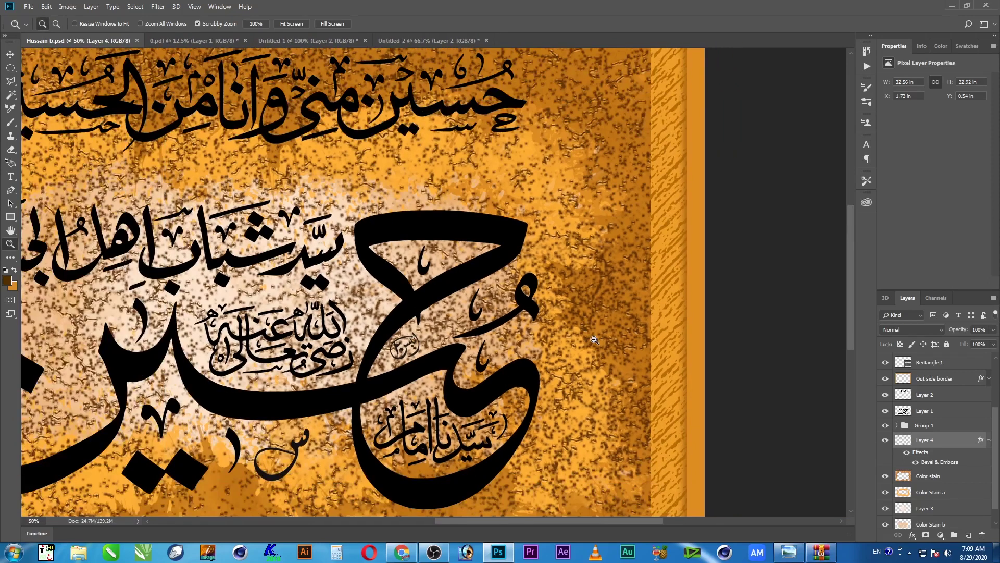
double_click(980, 441)
key("Escape")
left_click(924, 332)
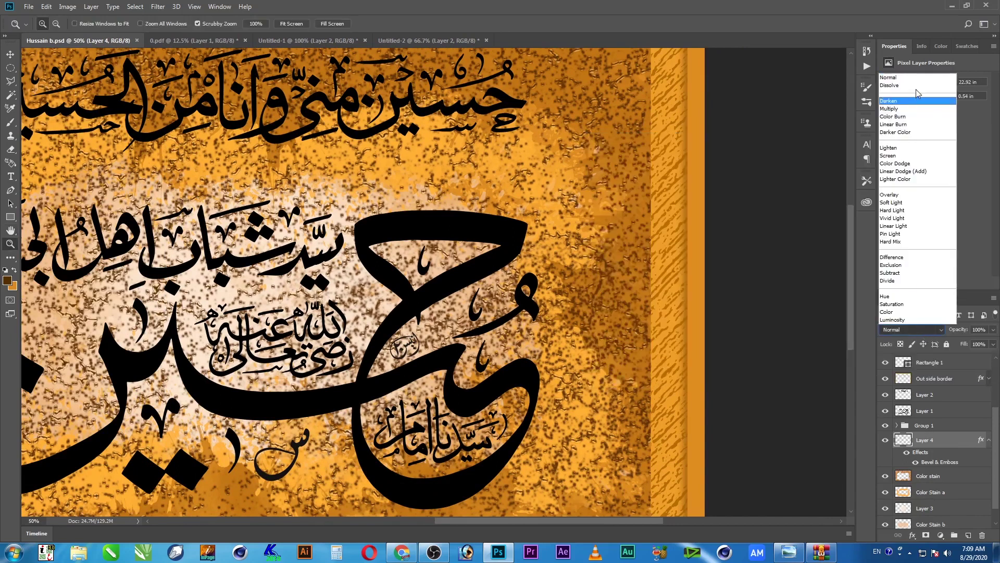
left_click(917, 86)
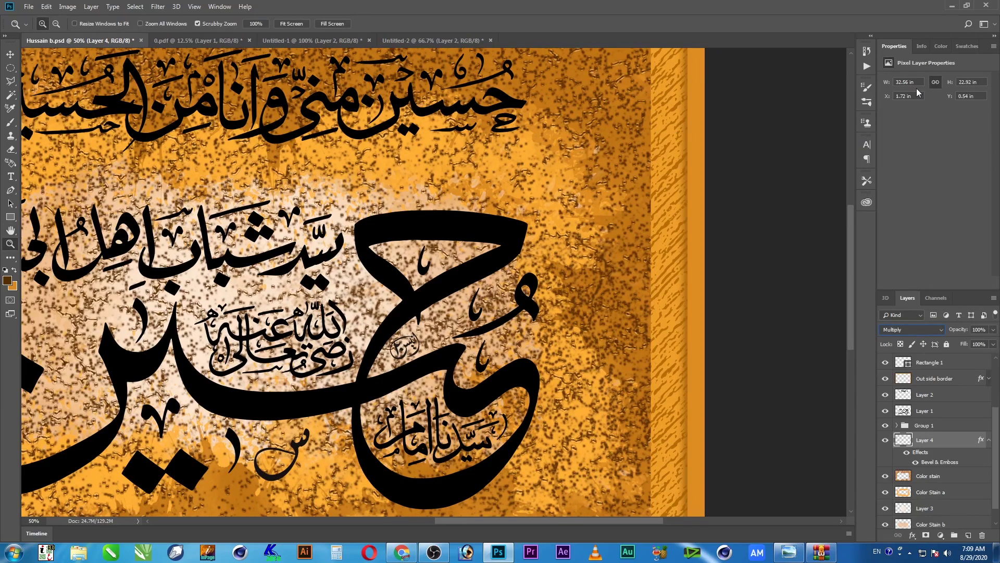
key("Down")
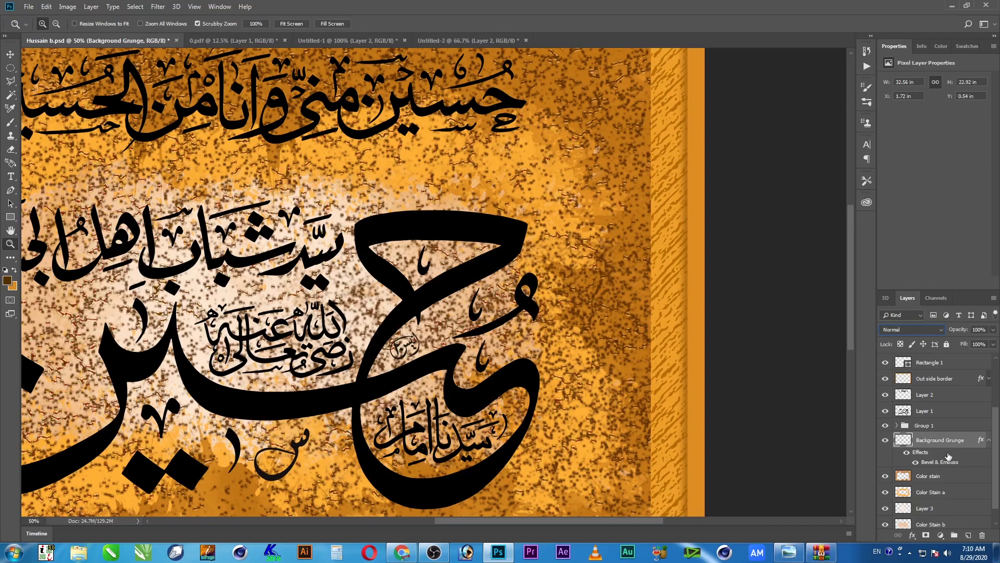
Set the Bevel & Emboss shadow colour of the Background Grunge layer to the lighter brown a46619
double_click(981, 440)
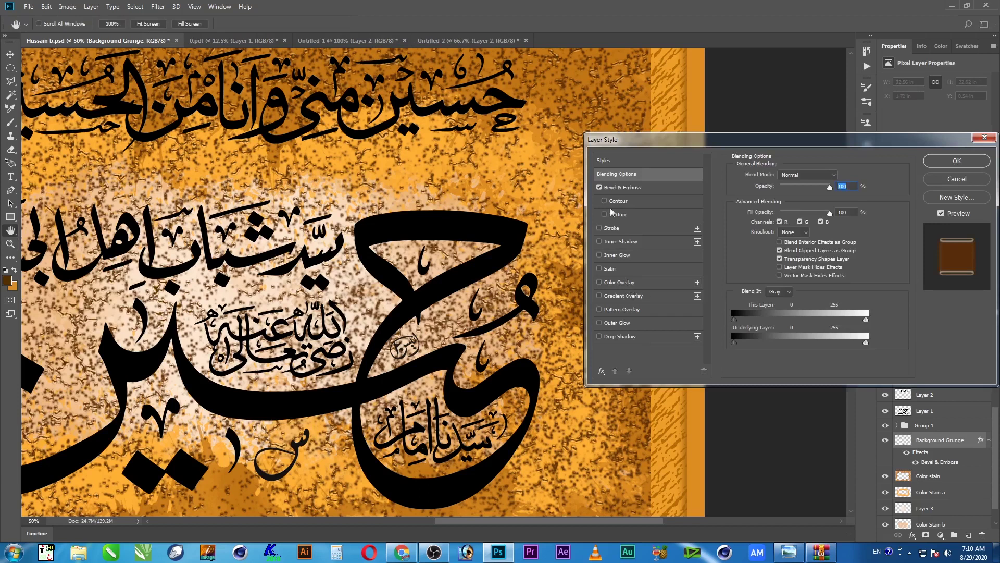
left_click(621, 188)
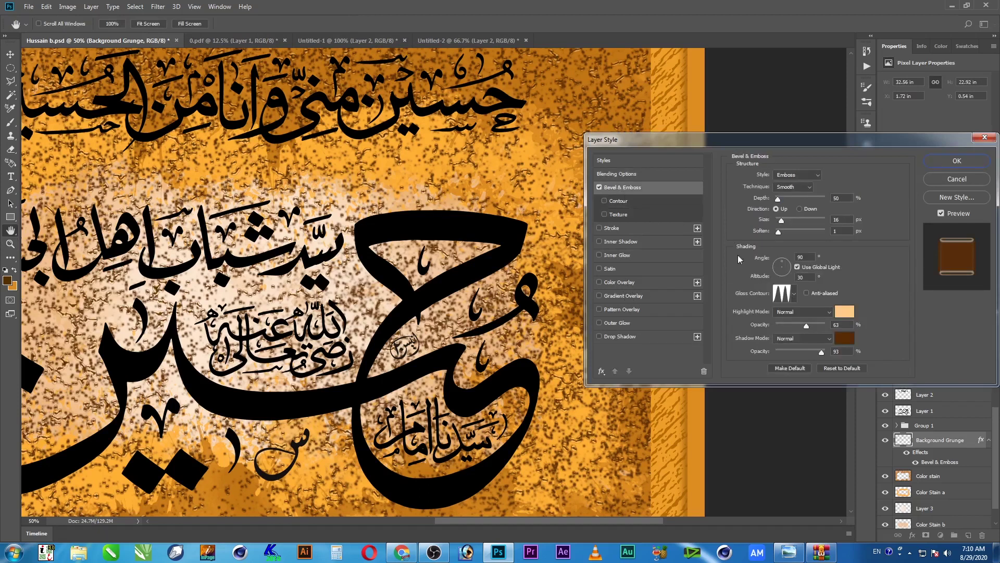
left_click(844, 338)
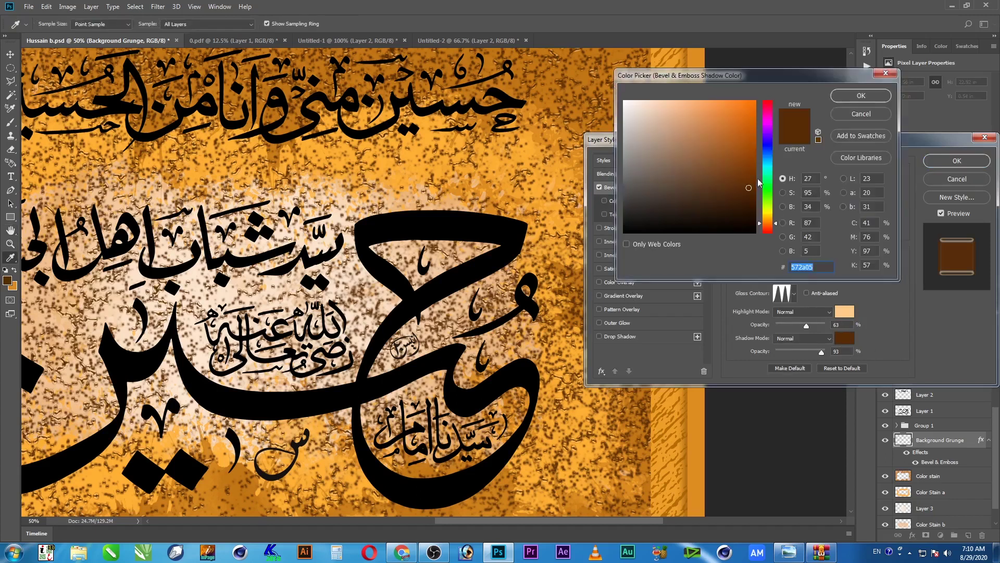
left_click(735, 174)
left_click(726, 138)
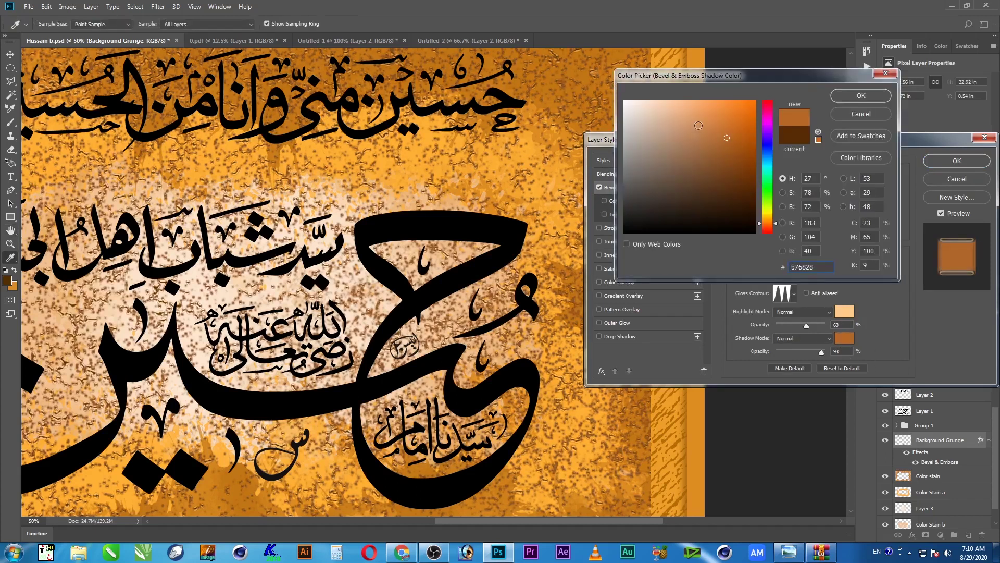
left_click(728, 131)
left_click(746, 127)
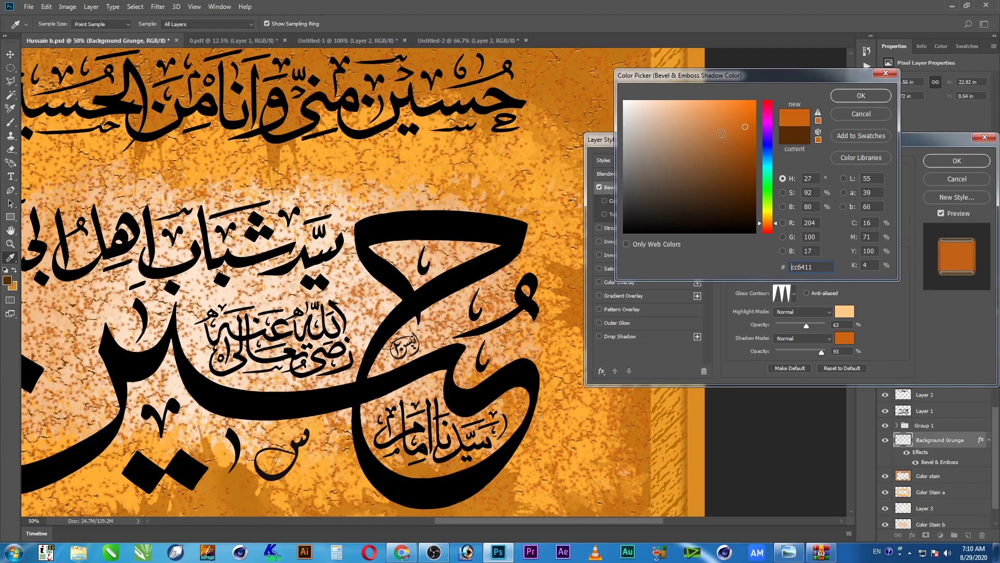
left_click(731, 138)
left_click(577, 120)
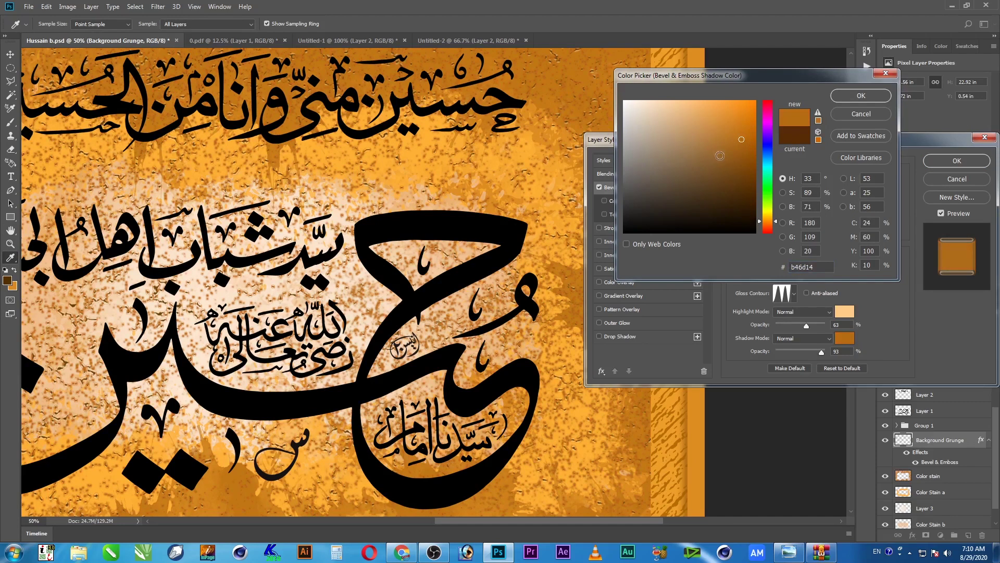
left_click(746, 154)
left_click_drag(746, 154, 736, 148)
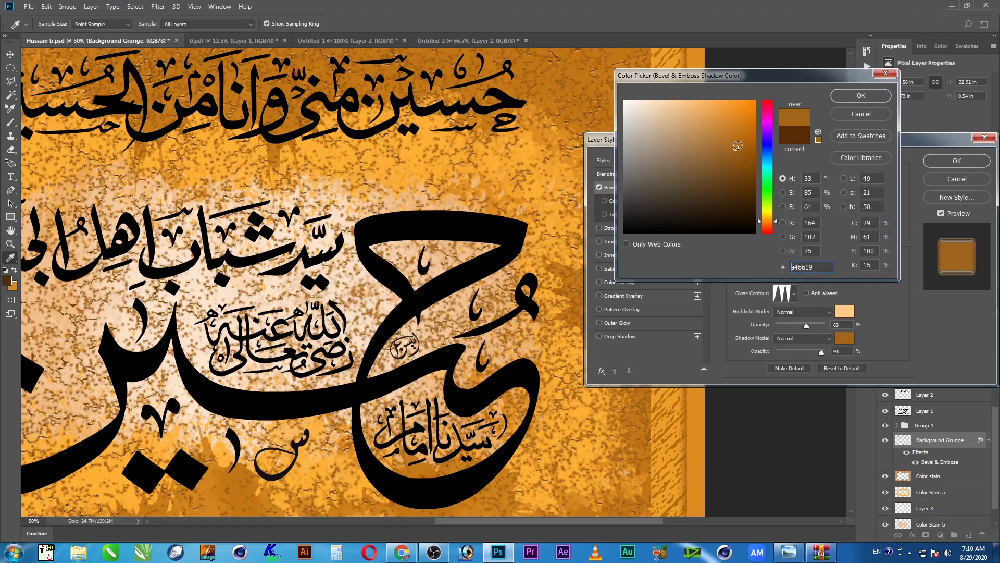
left_click(861, 99)
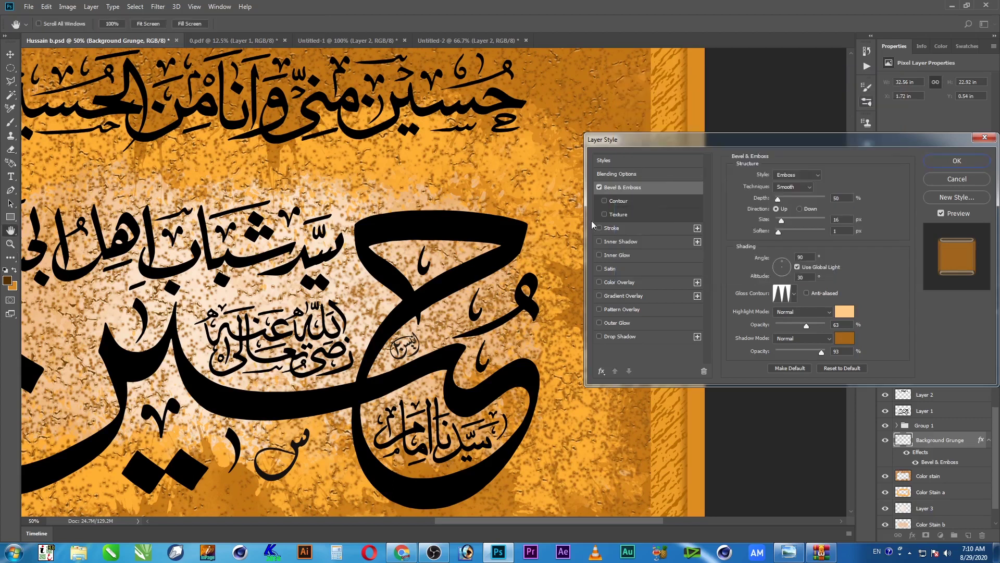
left_click(957, 161)
Examine the recoloured grunge texture up close across the artwork's centre and edge, and fit the whole artwork in view
key("z")
left_click(386, 252, "alt")
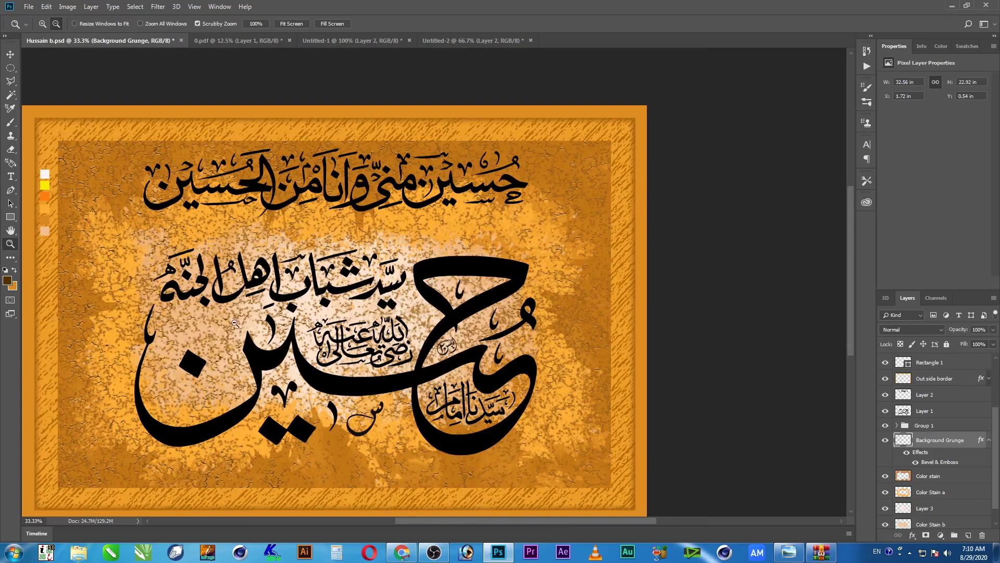
right_click(97, 342)
left_click(125, 357)
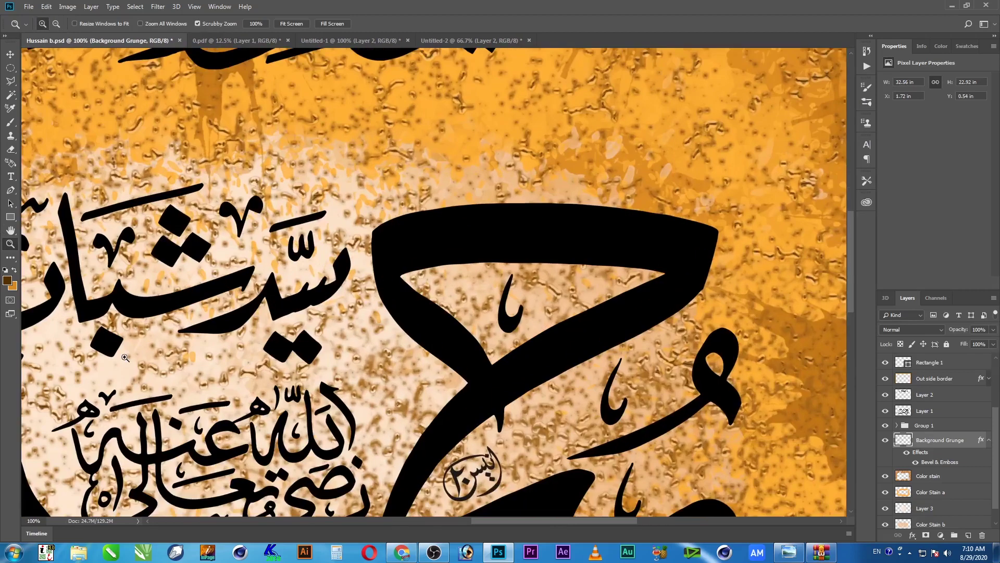
left_click_drag(161, 339, 457, 257)
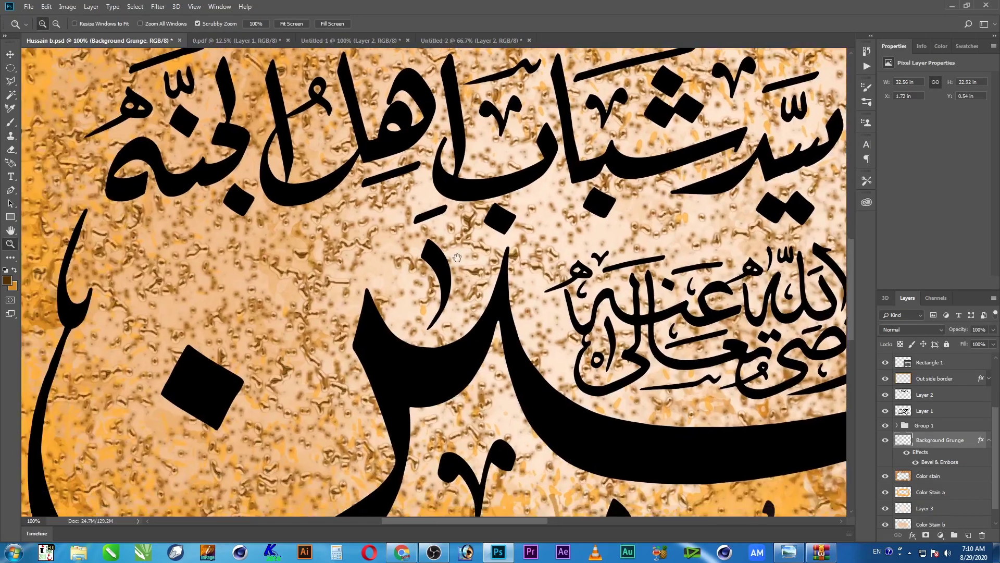
left_click_drag(194, 324, 600, 269)
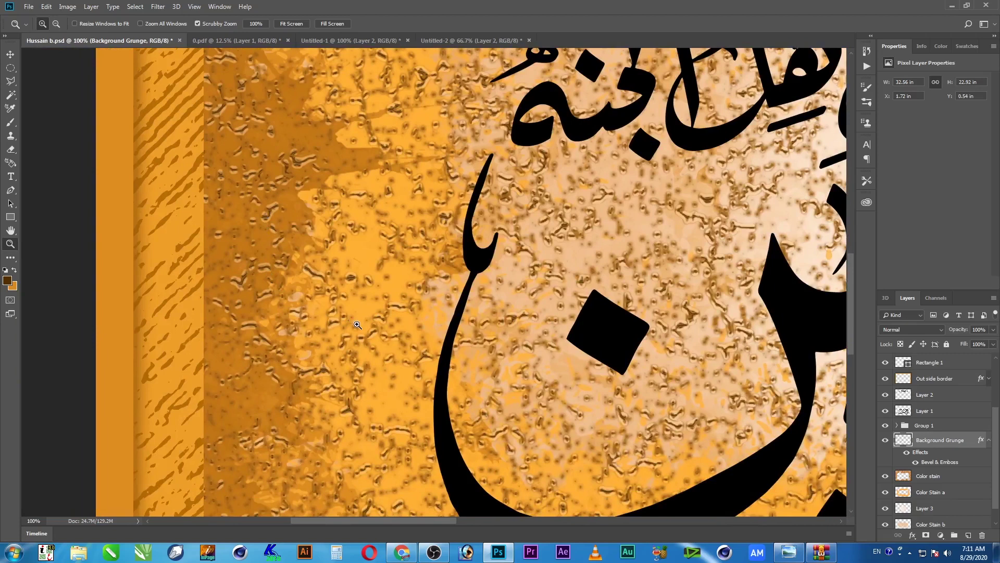
right_click(352, 291)
key("Escape")
right_click(353, 296)
left_click(367, 293)
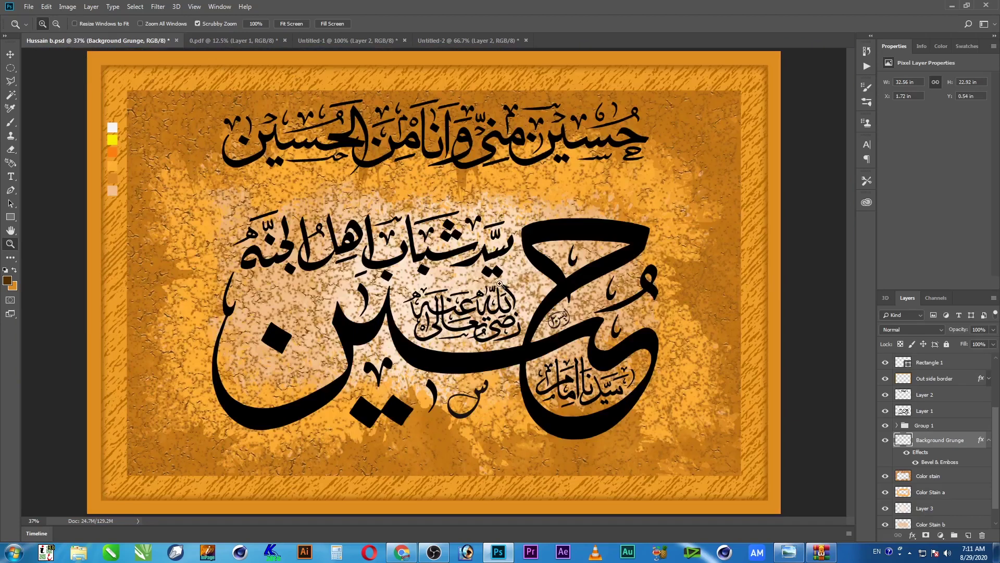
Save the Hussain b.psd document
key("ctrl+s")
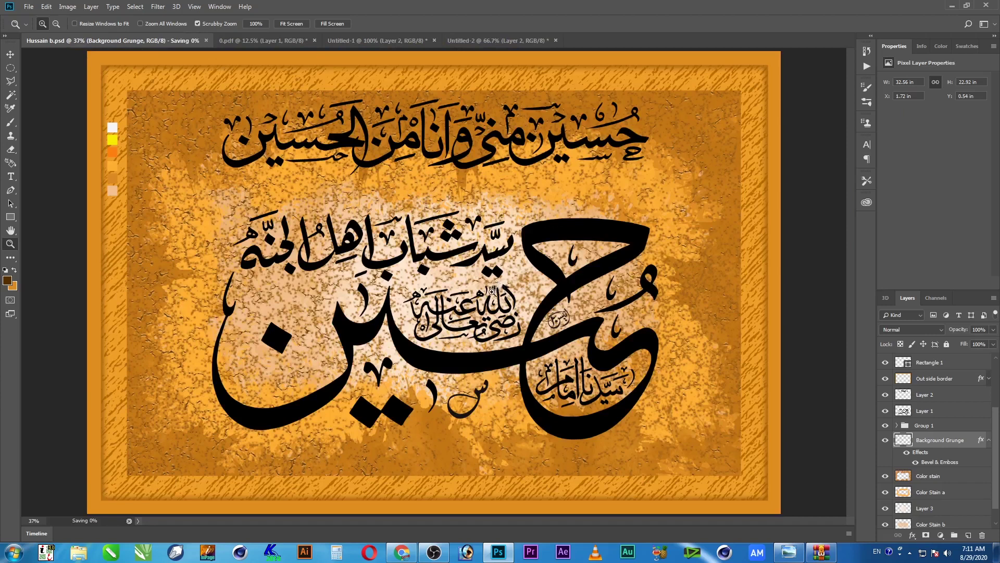
key("v")
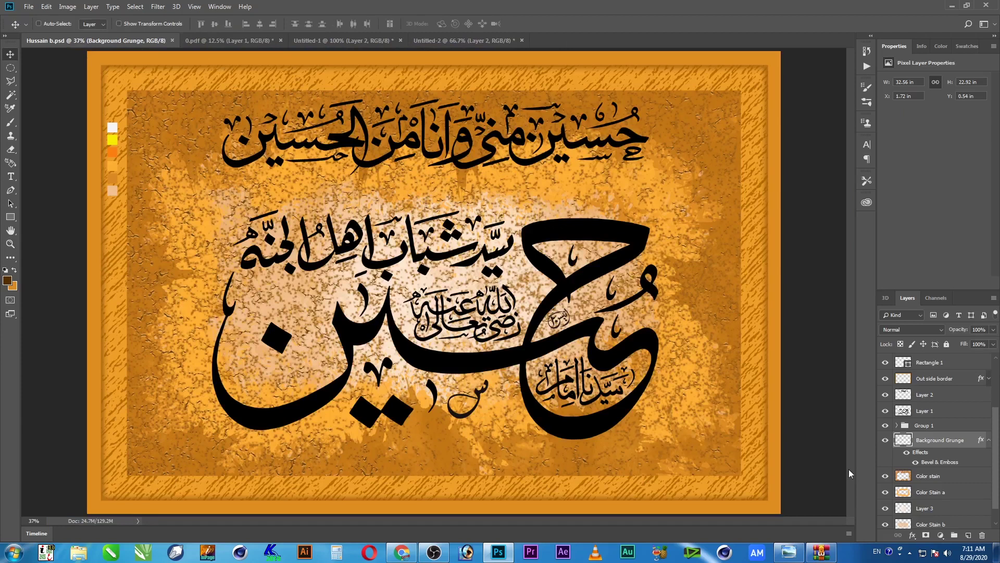
Draw an elliptical selection about 14 by 9 in over the centre of the calligraphy and collapse the Background Grunge effects list
left_click(11, 70)
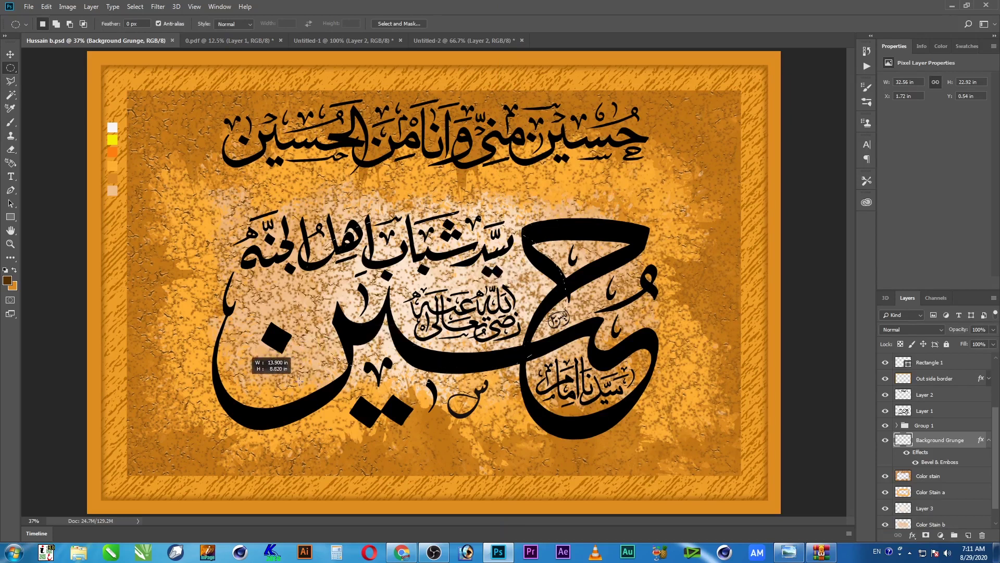
left_click_drag(292, 387, 568, 212)
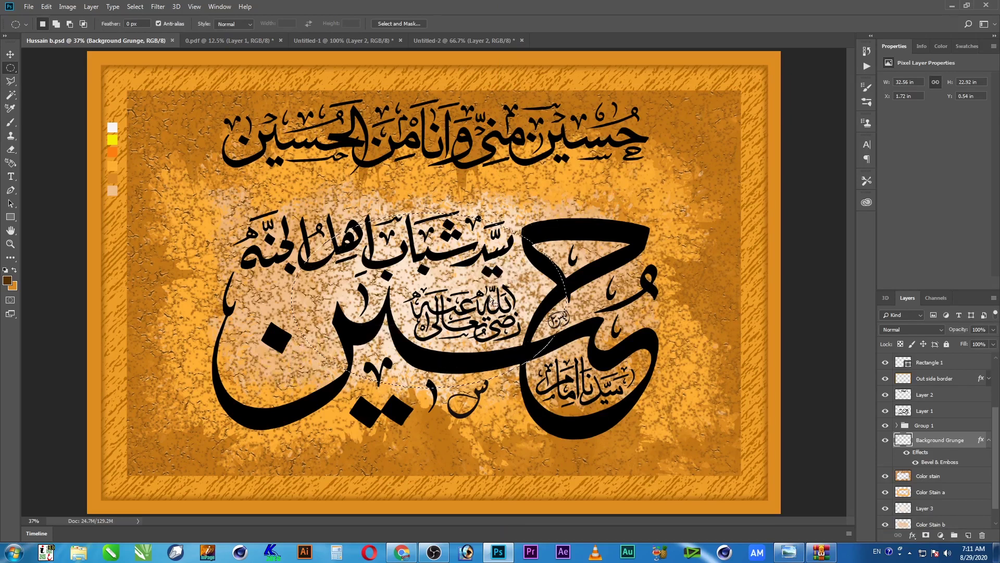
left_click_drag(532, 299, 532, 300)
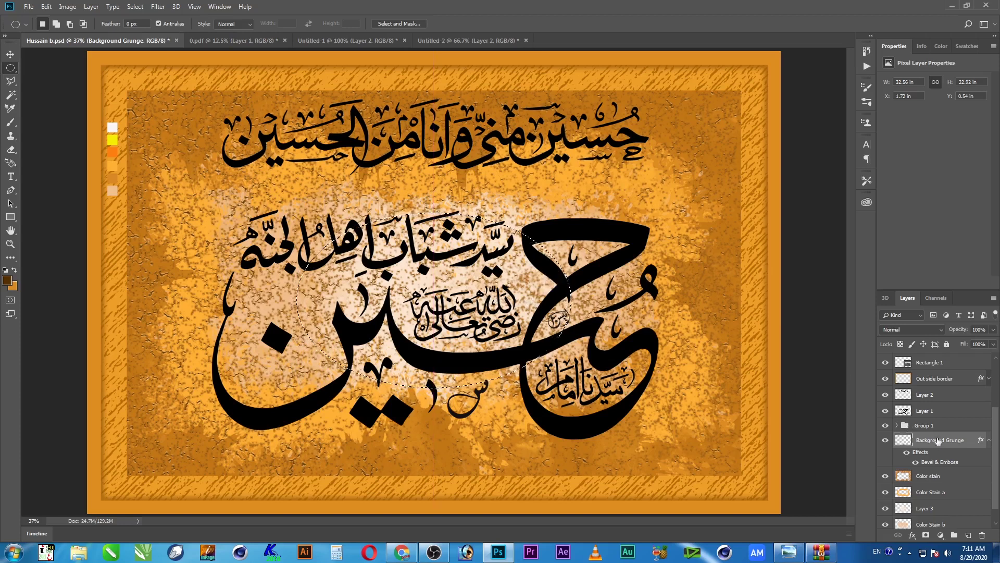
left_click(988, 440)
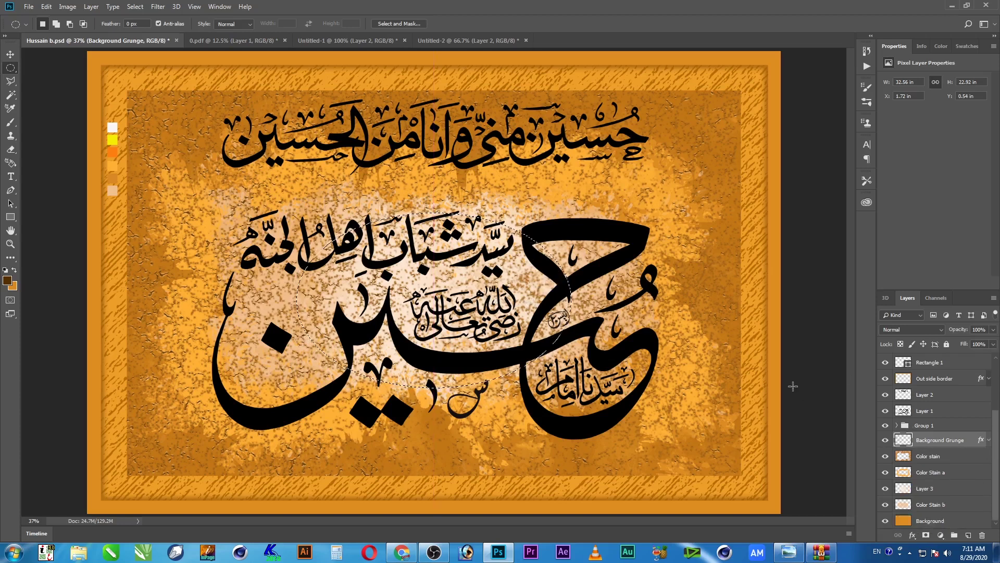
Feather the elliptical selection by 100 pixels and cut that central part of Background Grunge onto its own new layer
key("shift")
key("shift+F6")
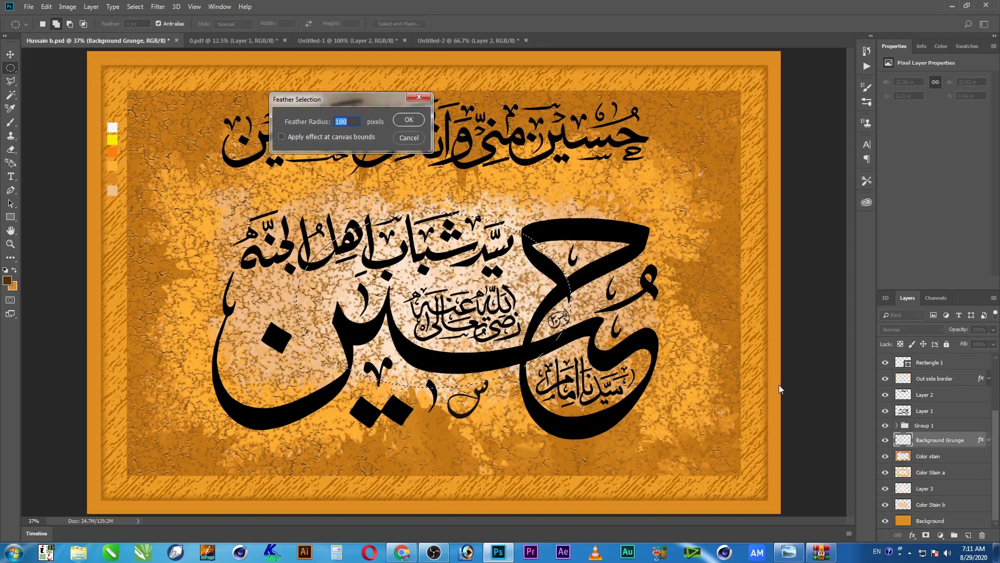
key("Return")
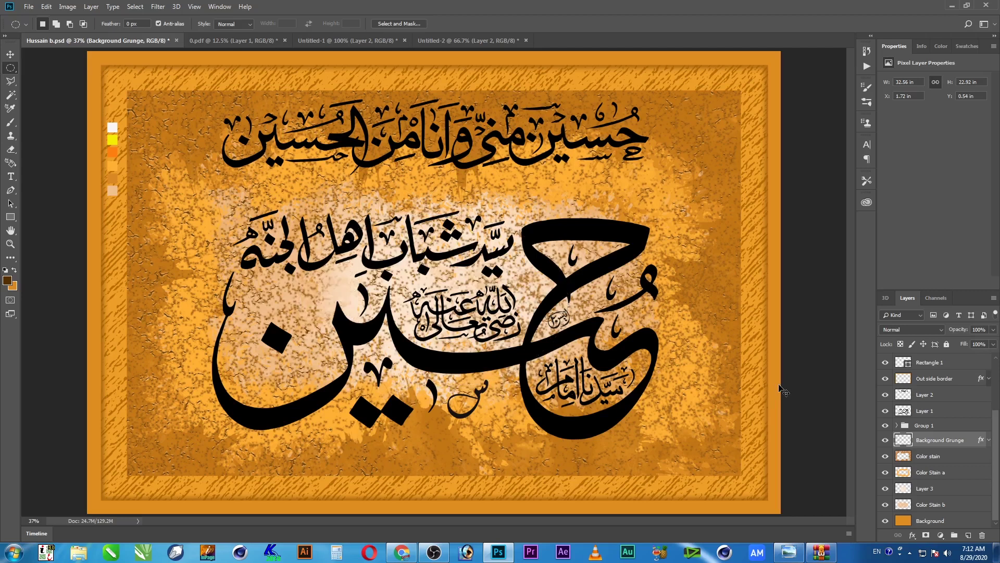
key("ctrl+j")
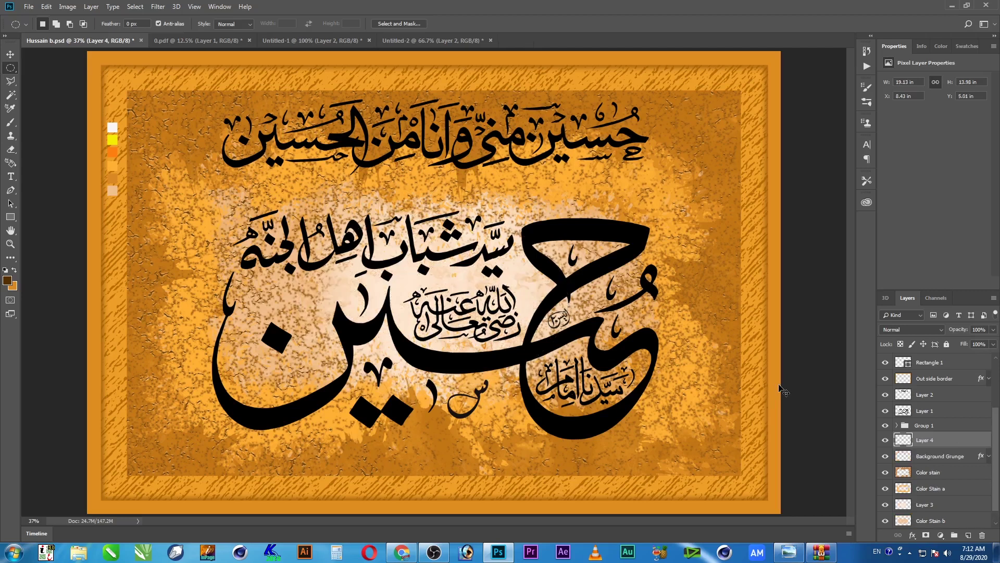
key("v")
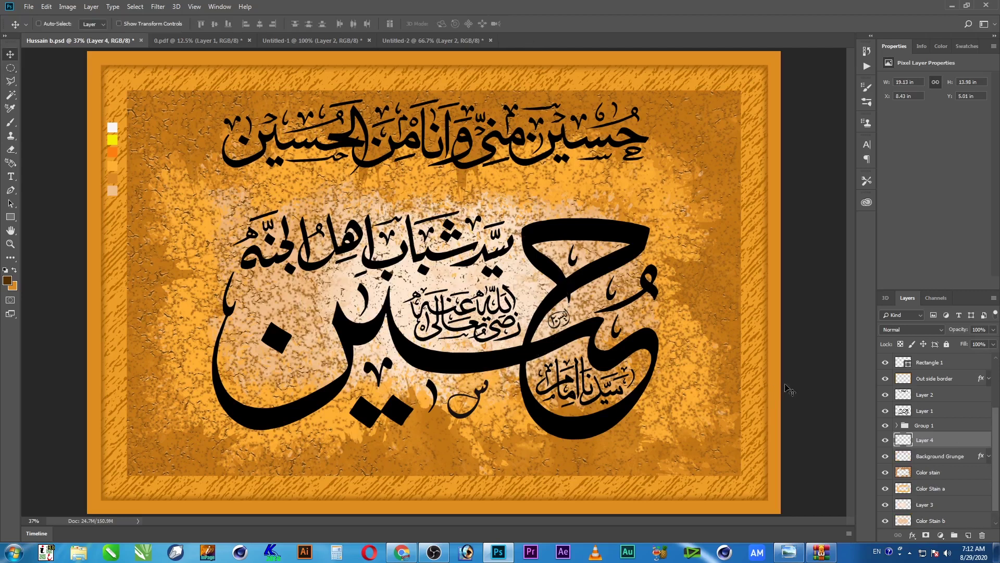
Examine the softened grunge around the central calligraphy and the upper text line up close, and return to the whole artwork
key("z")
left_click(424, 311)
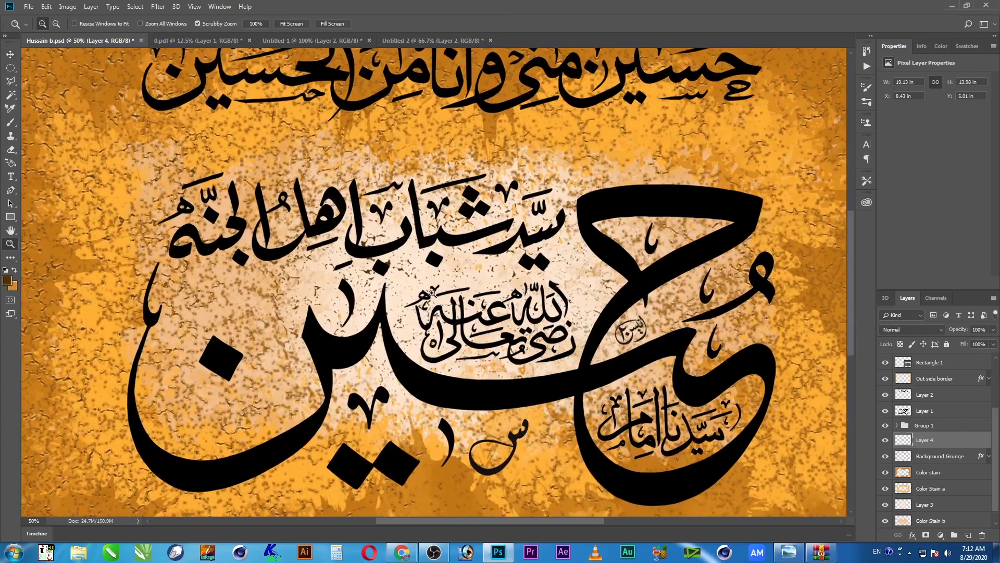
left_click(427, 319)
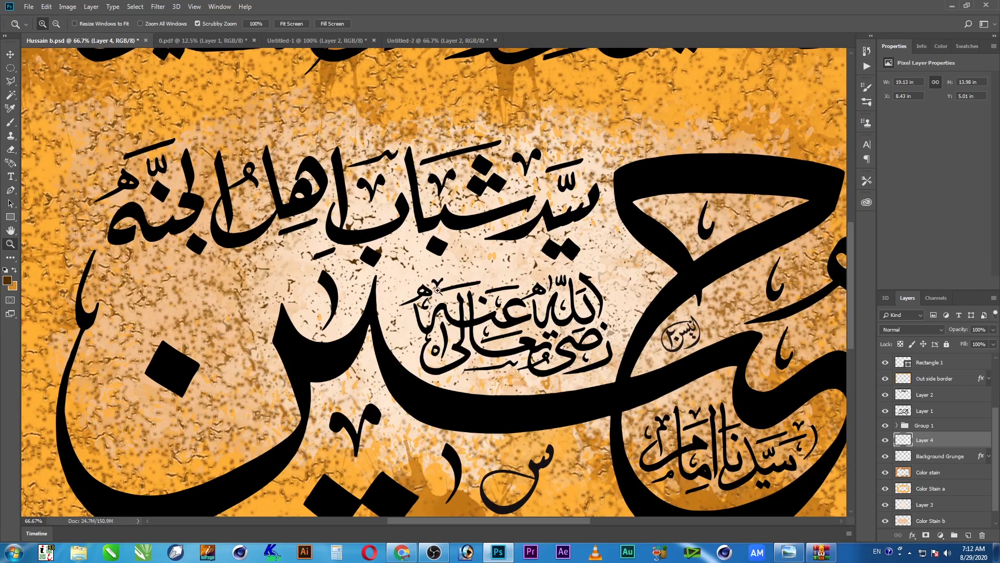
left_click_drag(467, 264, 418, 382)
key("i")
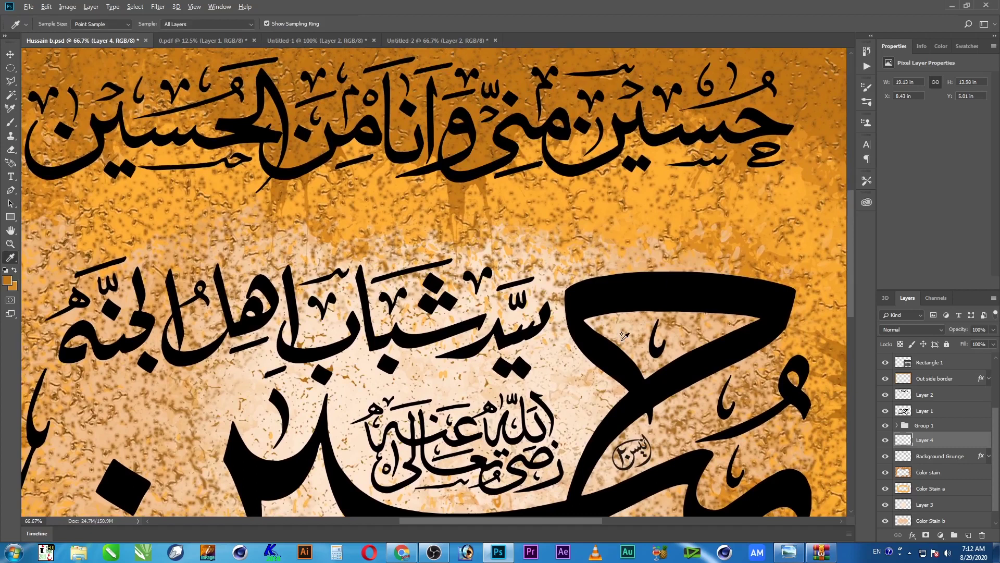
key("z")
key("ctrl+minus")
key("ctrl+minus")
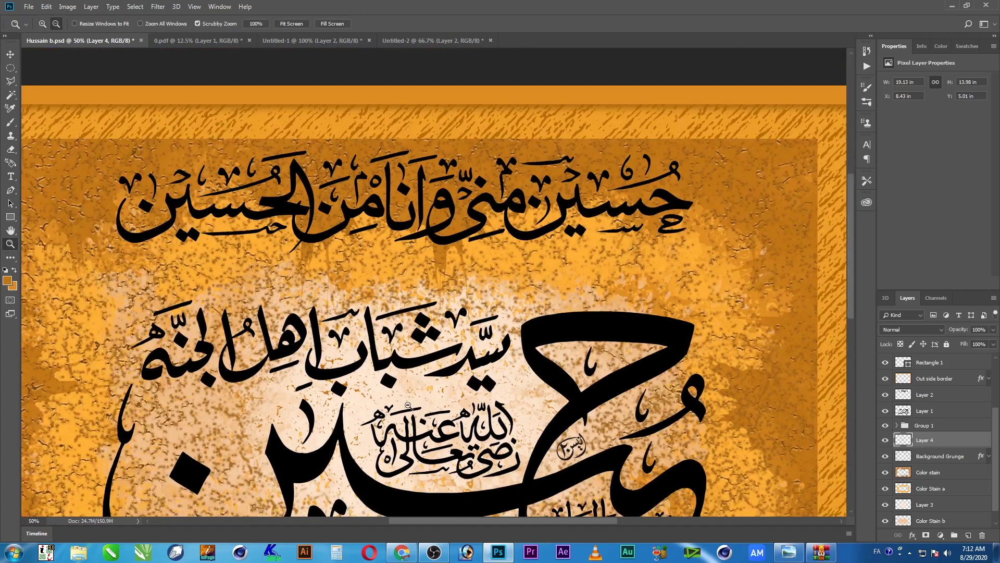
left_click_drag(436, 373, 437, 434)
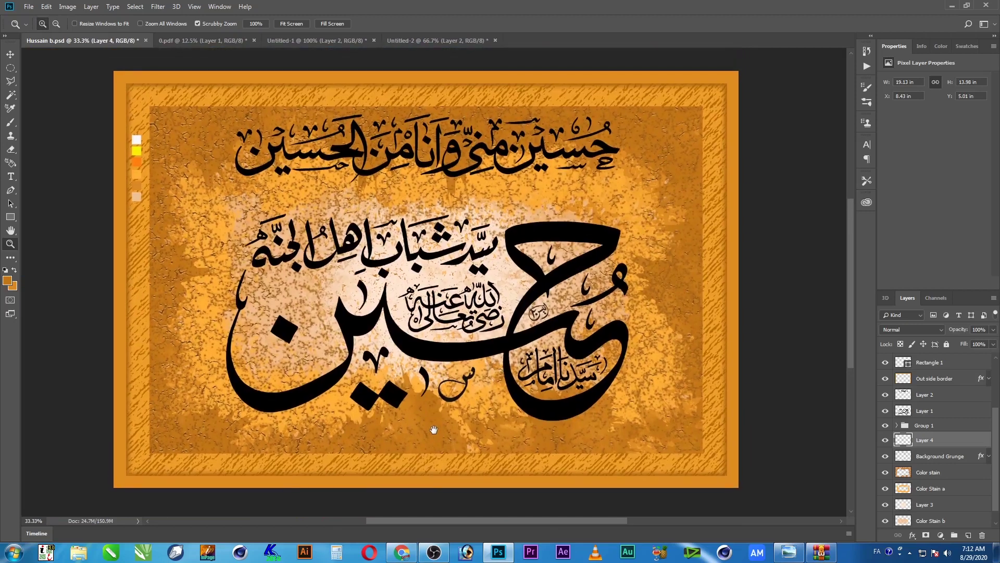
Save the artwork with the separated central grunge layer
key("i")
key("ctrl+s")
key("v")
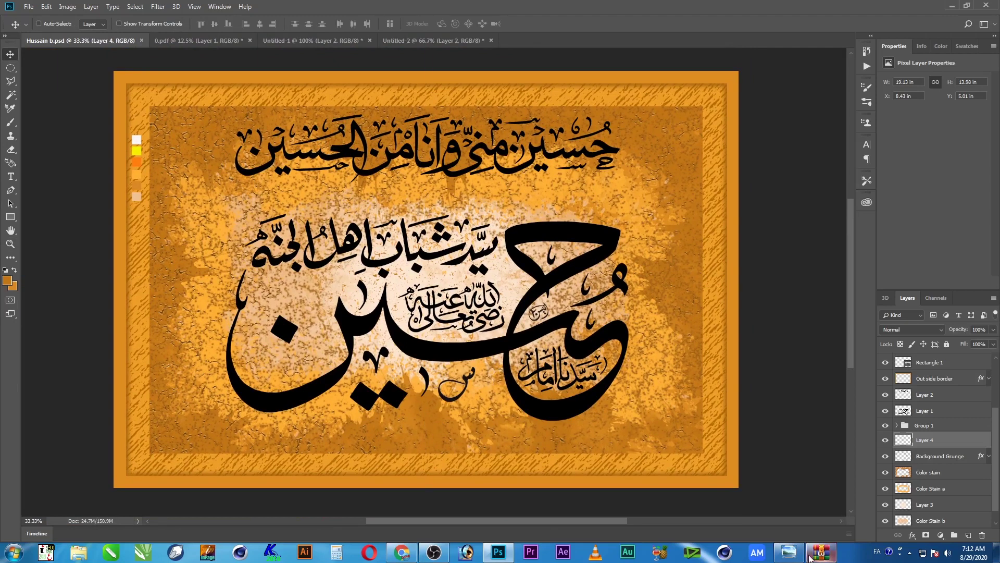
Switch to the open 0.pdf document containing the black calligraphy line
key("z")
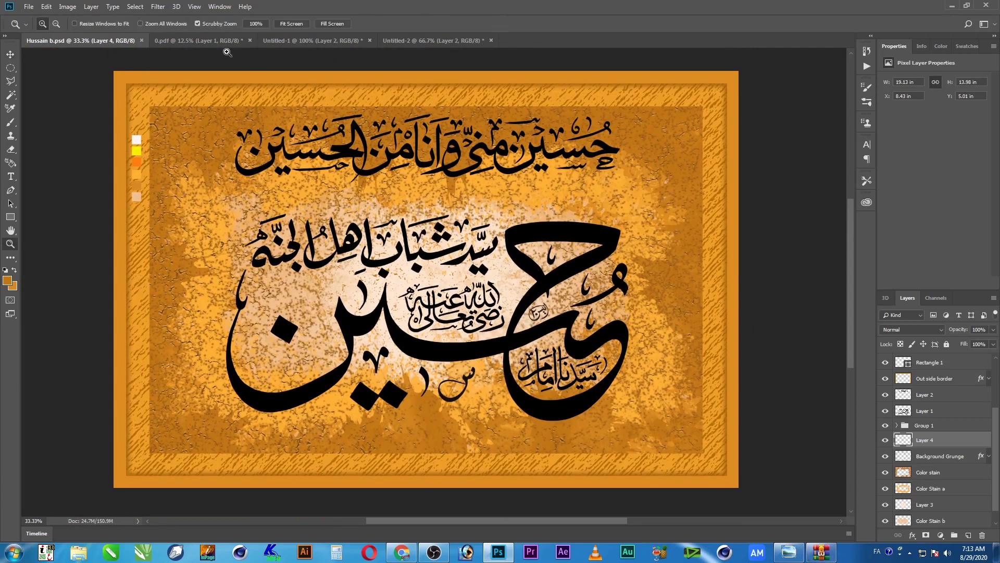
left_click(204, 40)
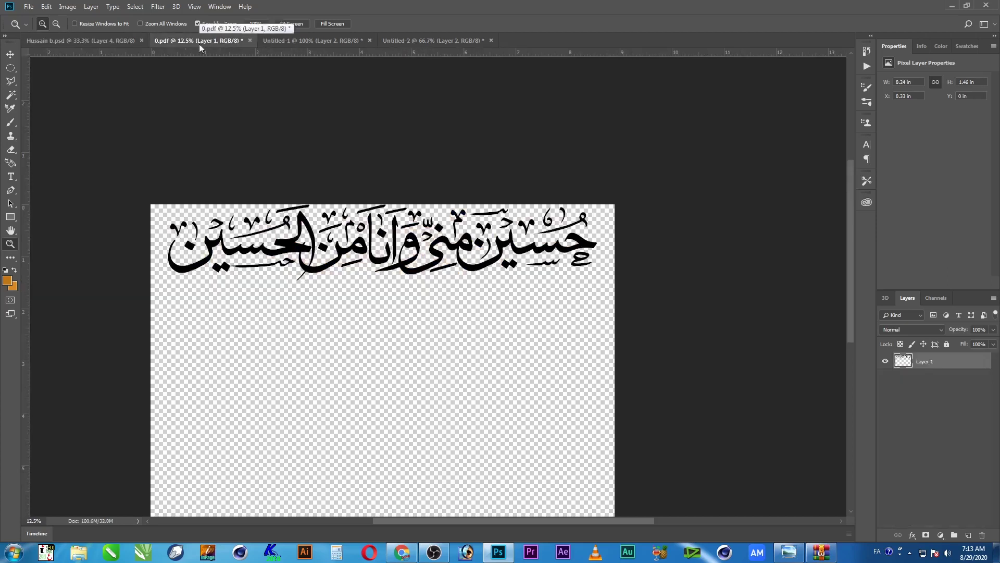
Undo the removal of the large lower calligraphy from Layer 1 and clear the selection
key("ctrl+v")
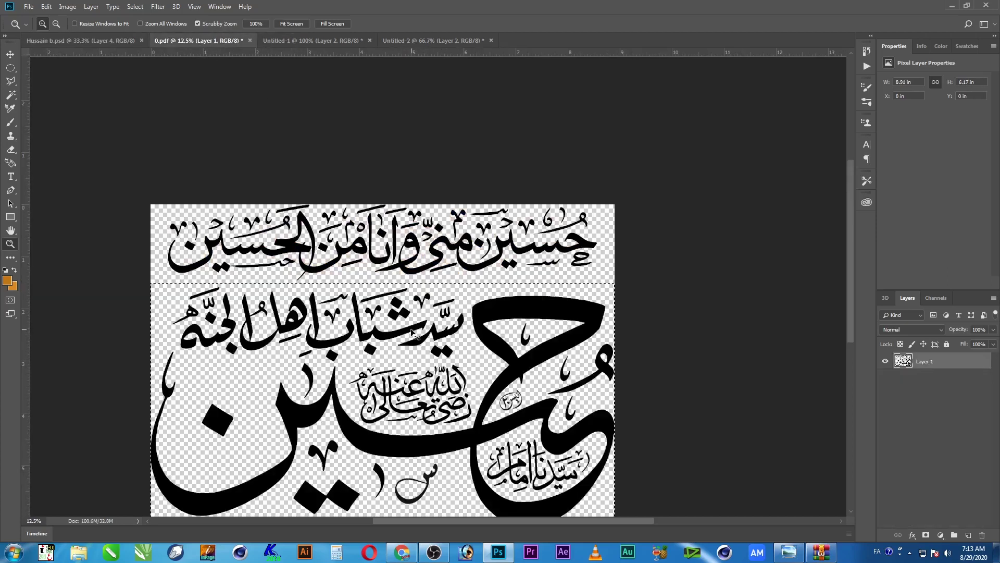
key("ctrl+d")
Outline the small two-line phrase inside the large central calligraphy with a closed polygonal lasso selection
scroll(474, 357, "down", 5)
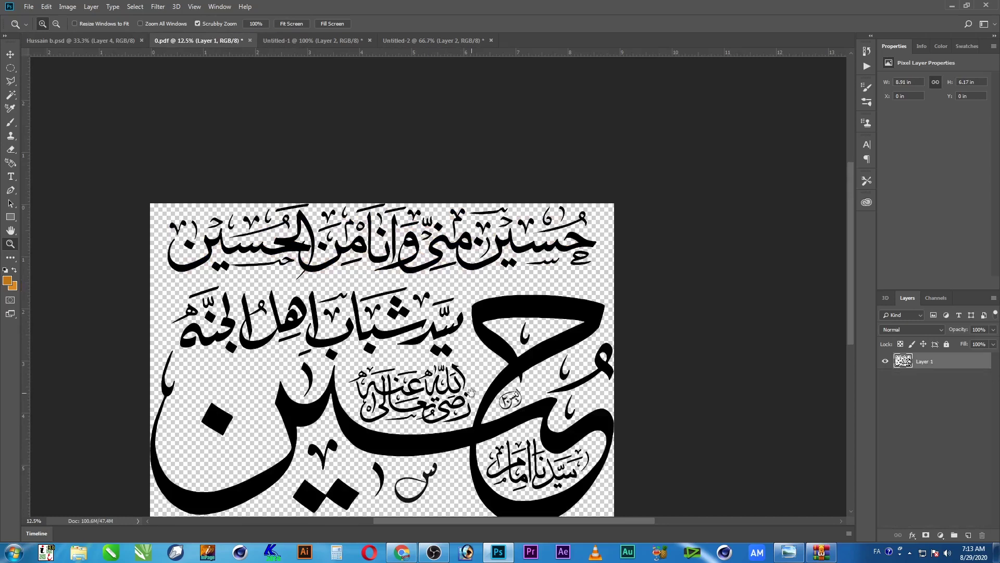
left_click(407, 217)
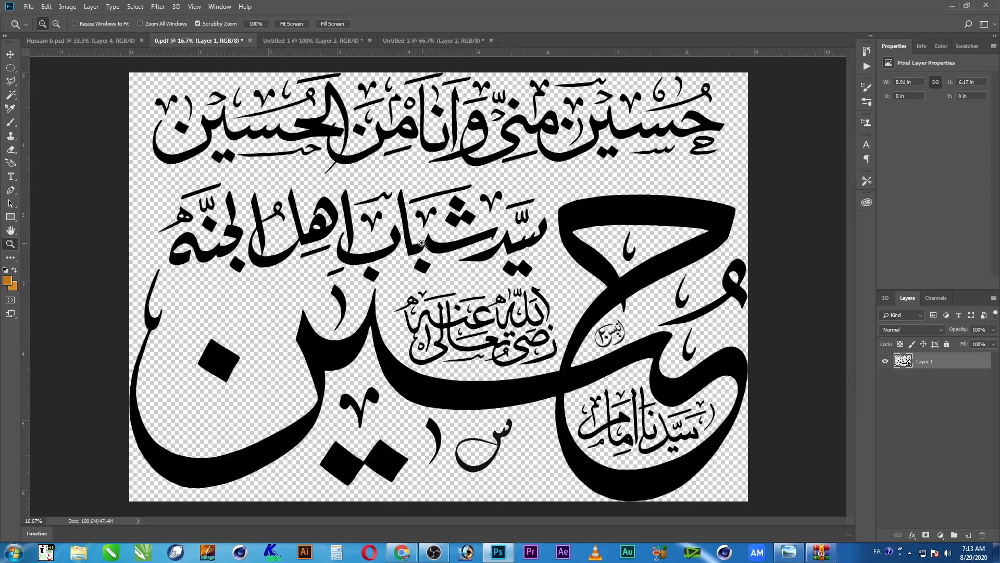
left_click(483, 324)
left_click(504, 354)
left_click_drag(522, 366, 470, 280)
key("l")
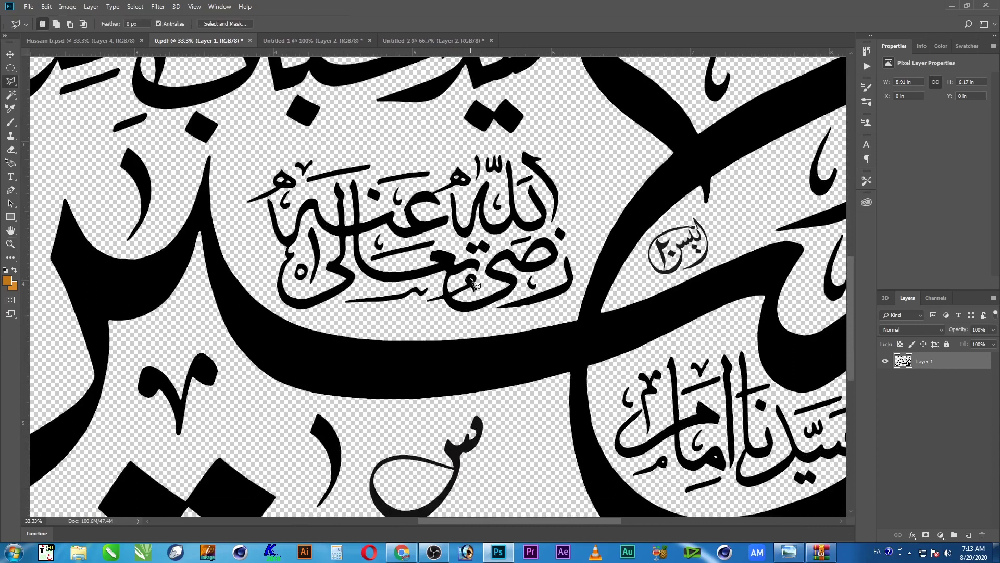
left_click(592, 168)
left_click(570, 311)
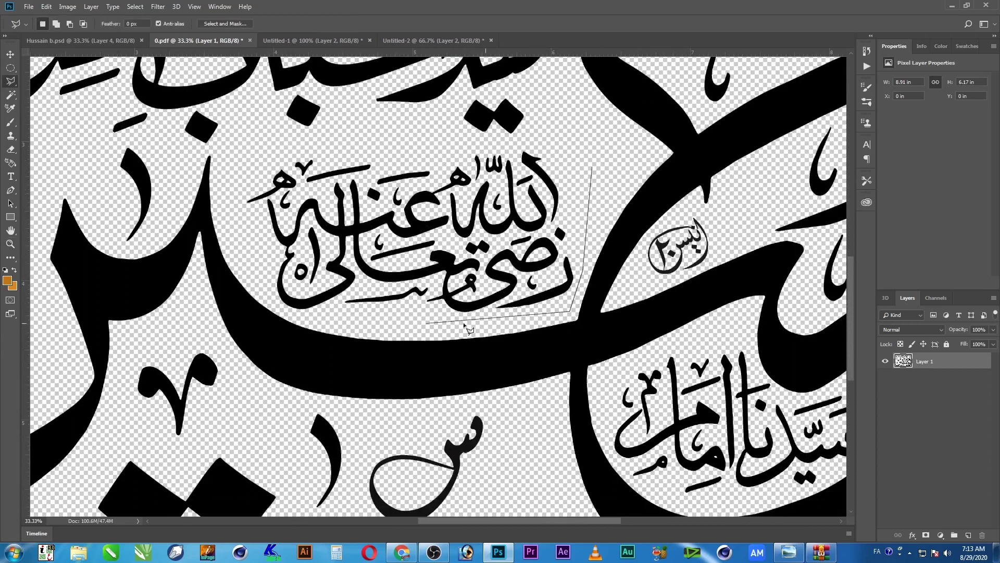
left_click(328, 321)
left_click(281, 307)
left_click(264, 241)
left_click(229, 195)
left_click(249, 148)
left_click(348, 133)
double_click(558, 142)
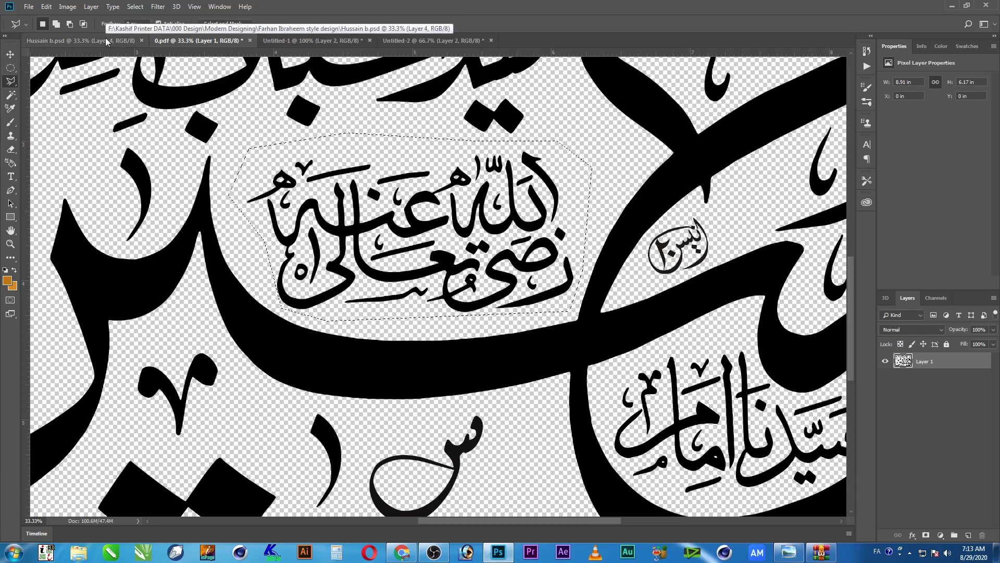
Create a clipboard-sized document of 1882 by 926 pixels at 800 pixels/inch with a white background and paste the phrase into it
key("ctrl+n")
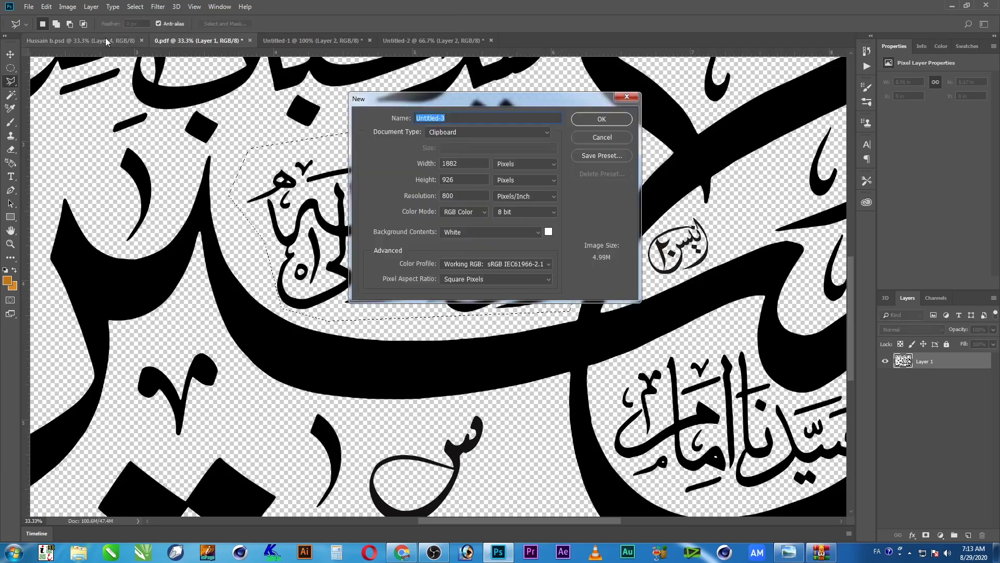
key("Return")
key("ctrl+v")
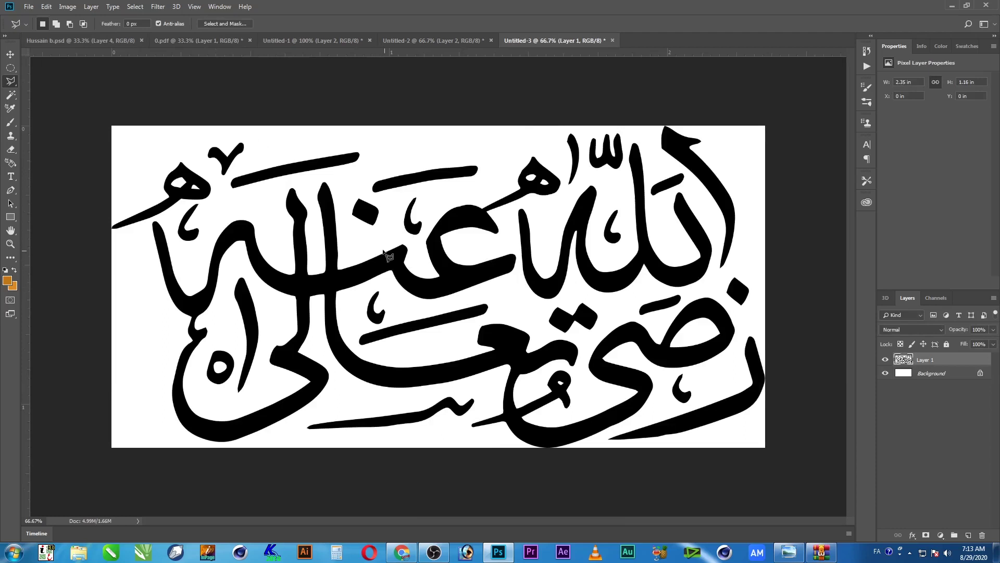
Copy the crack texture from Untitled-2 and paste it over the calligraphy in Untitled-3
left_click(417, 39)
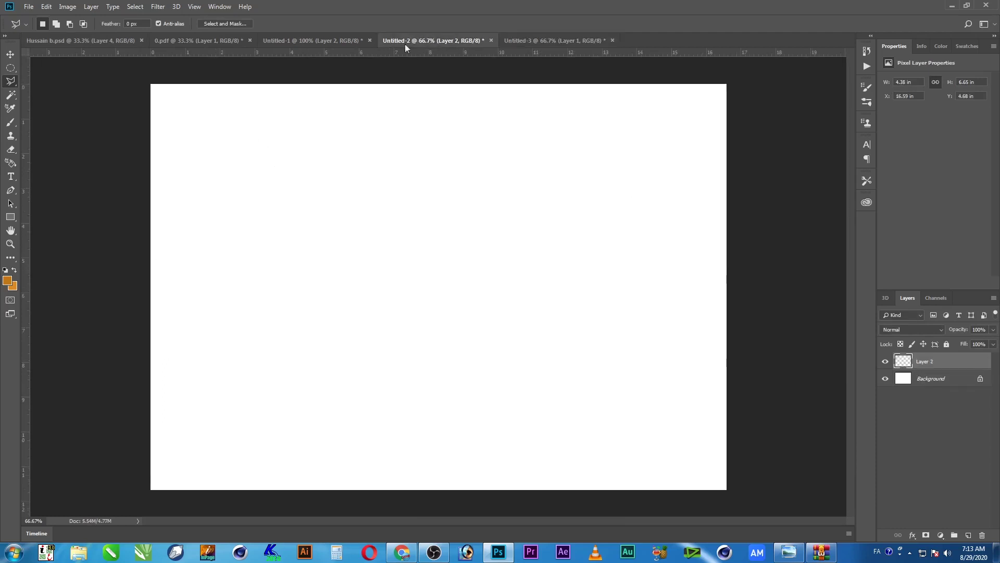
left_click(336, 43)
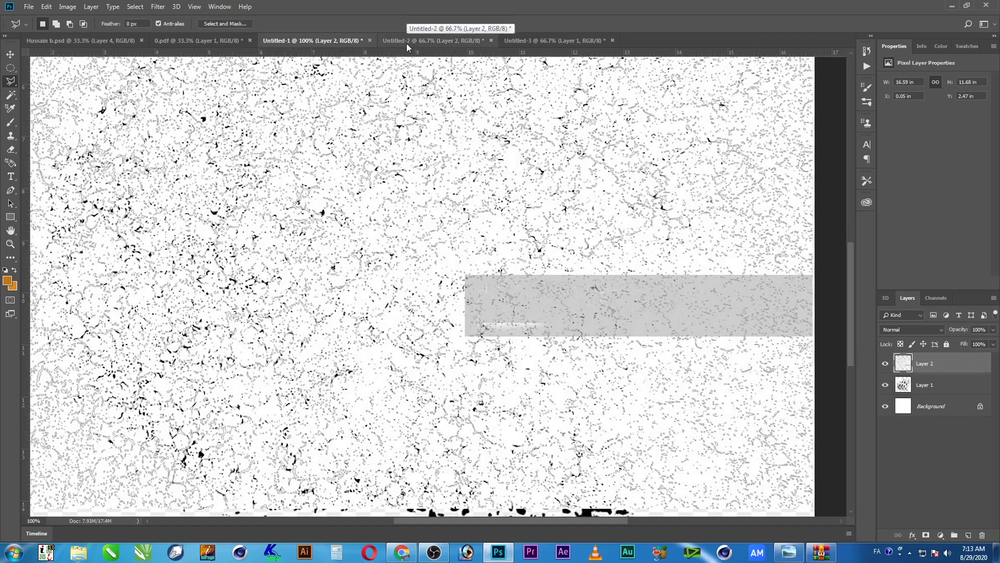
left_click(406, 41)
key("ctrl+v")
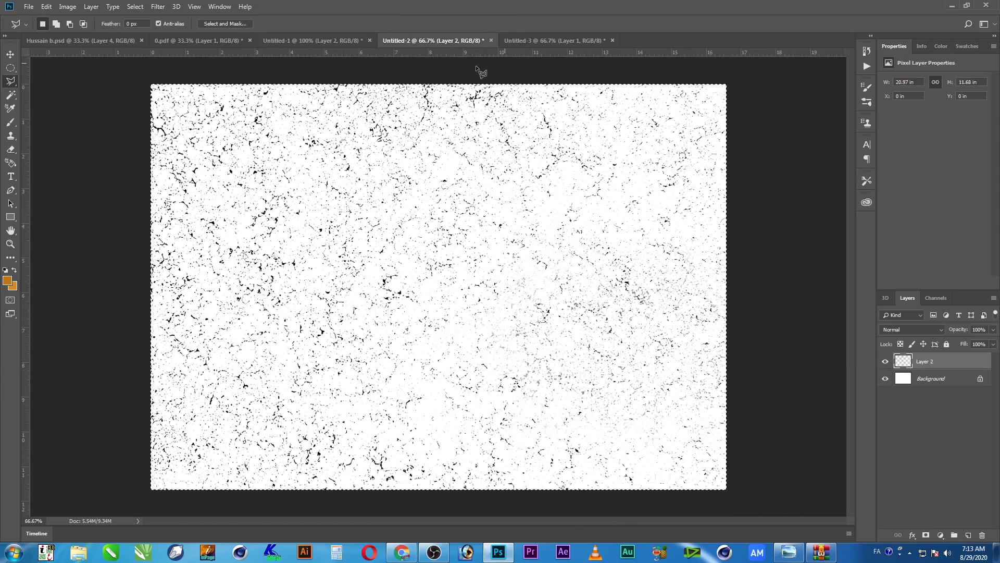
left_click(553, 40)
key("ctrl+v")
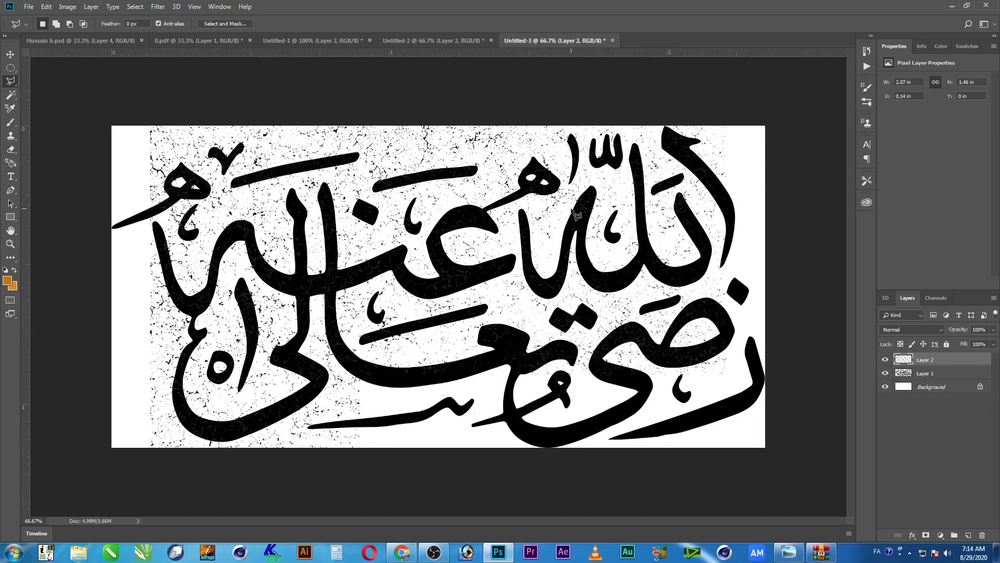
Enlarge the pasted crack texture about its centre to about 2.49 by 1.75 in so that it covers the canvas width
key("v")
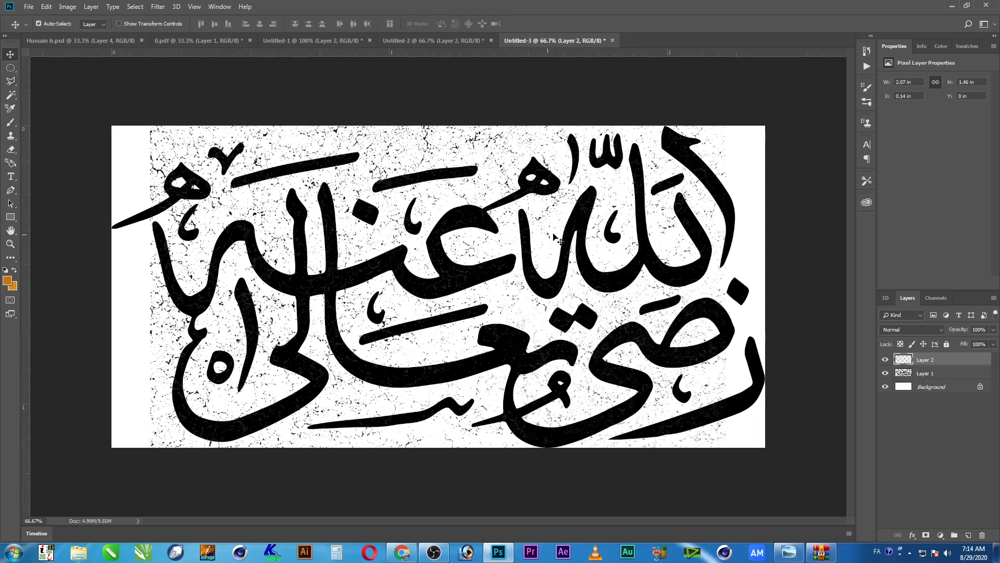
key("ctrl+t")
left_click_drag(733, 122, 792, 85)
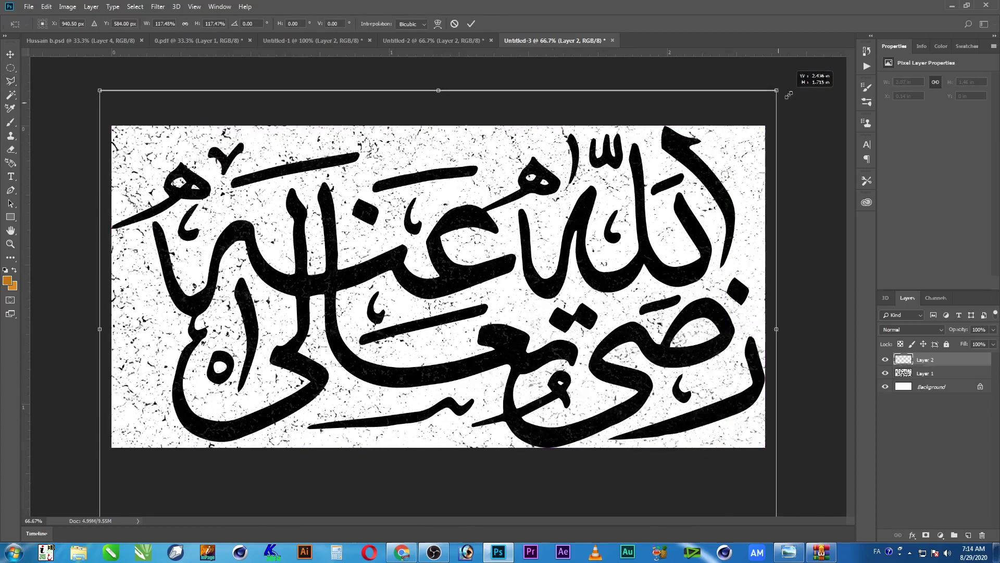
key("Return")
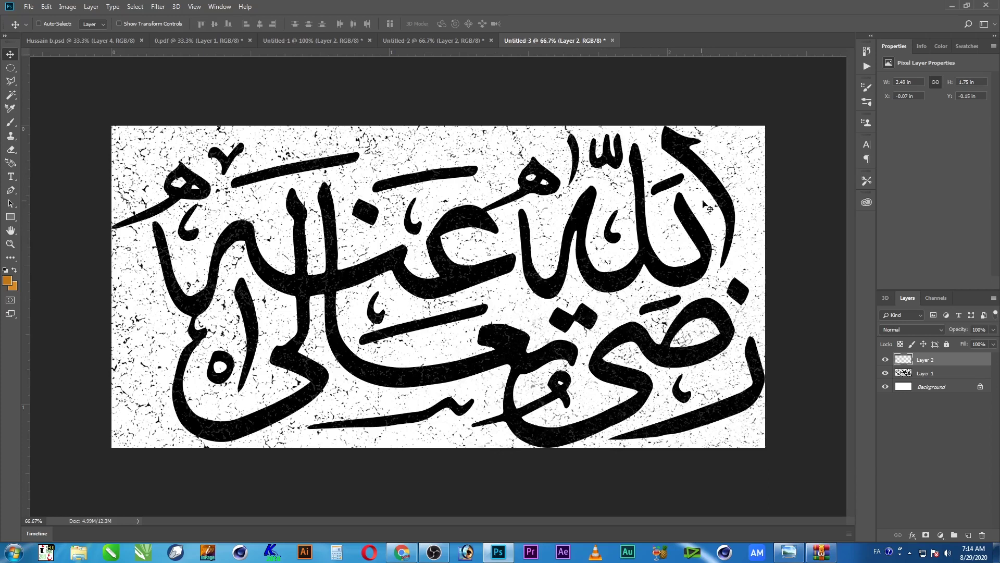
Duplicate the crack texture twice and offset the copies upward to Y -0.52 in and Y -0.67 in for denser cracks
left_click_drag(697, 199, 699, 207)
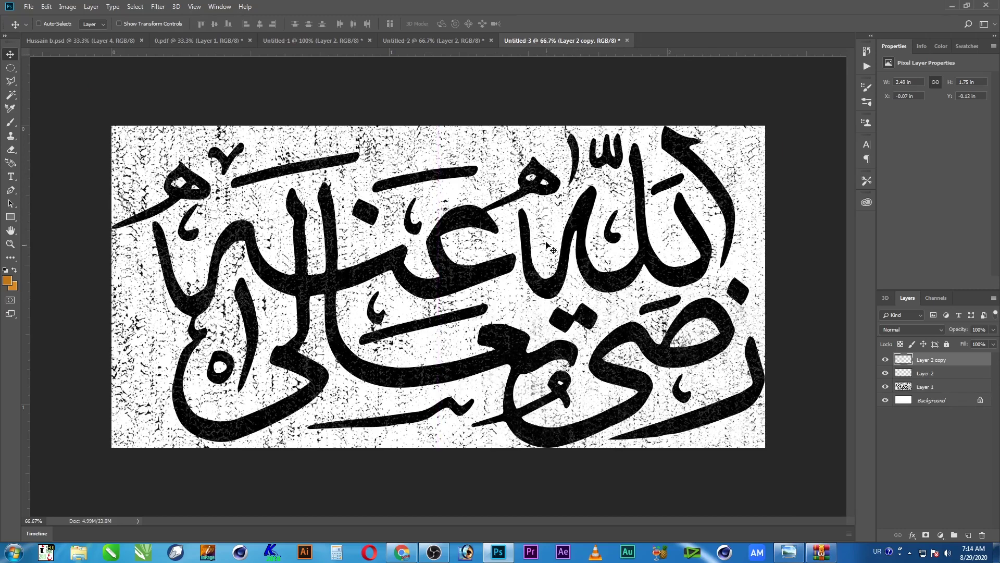
left_click_drag(661, 307, 647, 244)
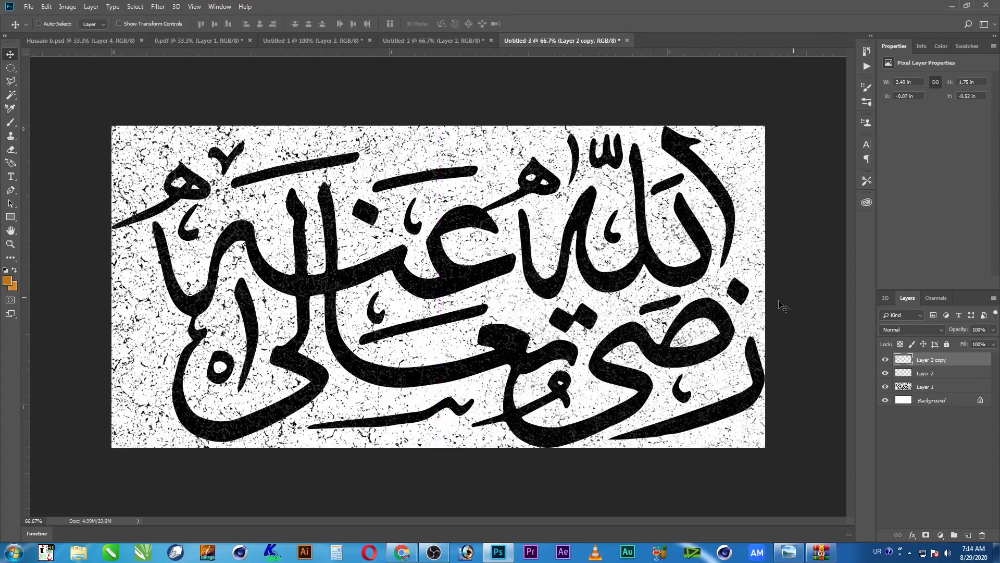
right_click(961, 363)
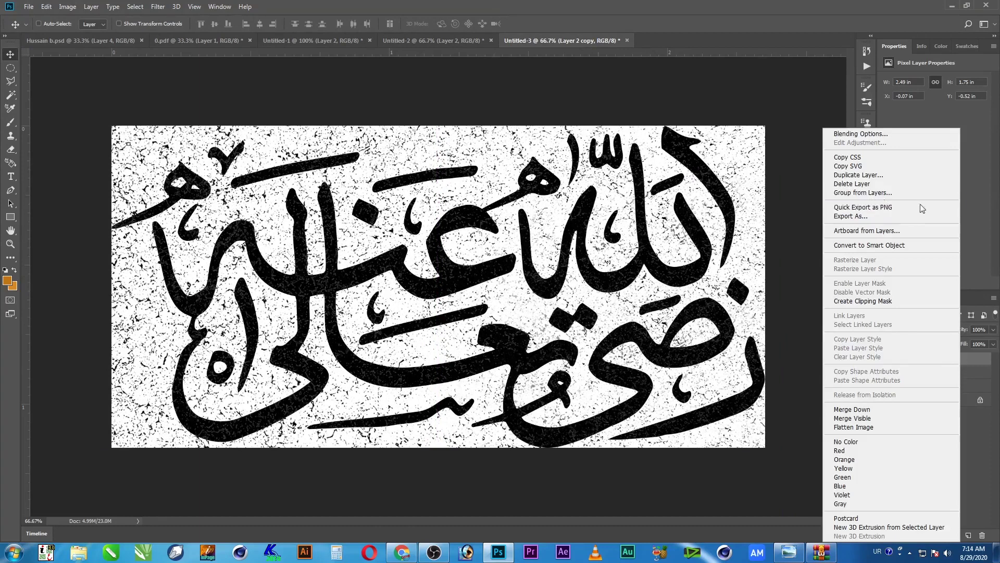
left_click(908, 174)
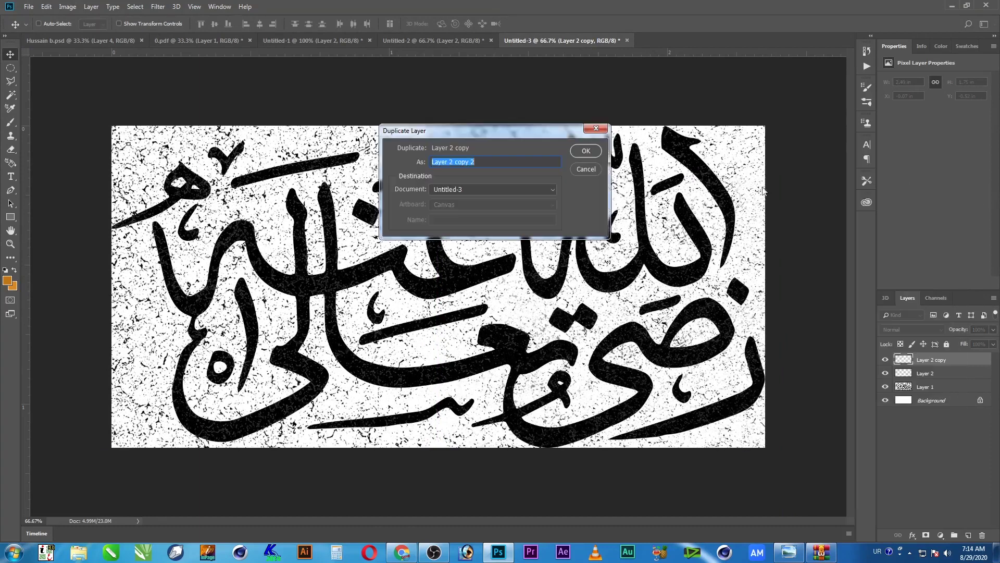
left_click(586, 152)
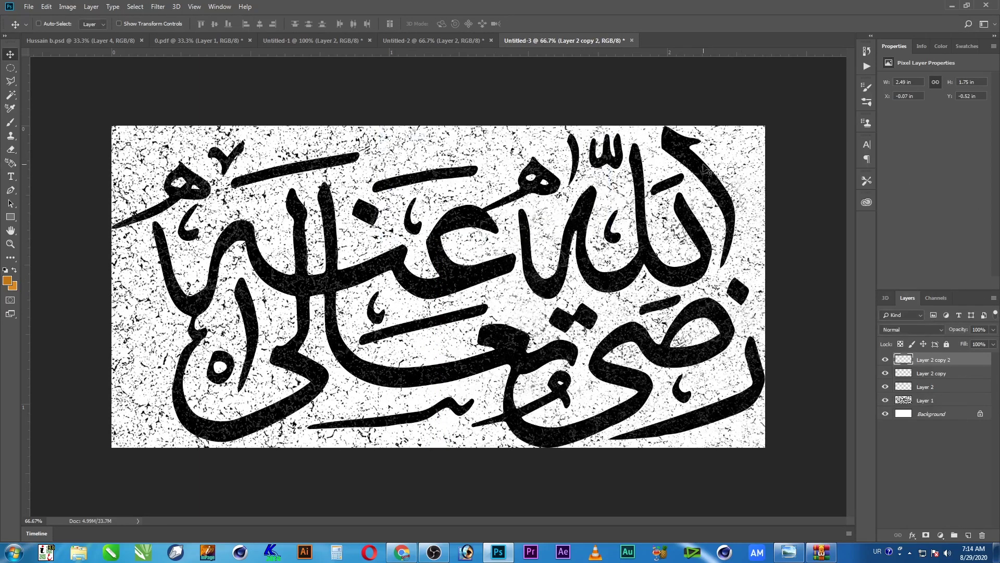
left_click_drag(697, 209, 697, 171)
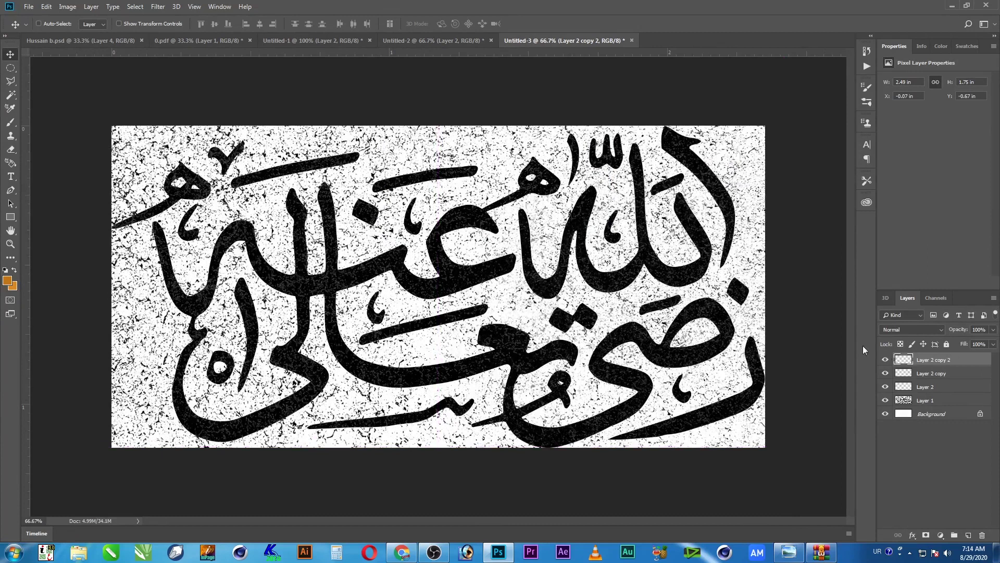
Merge the three crack texture layers, load the merged cracks as a selection and make the calligraphy's Layer 1 active
left_click(924, 372, "ctrl")
left_click(925, 387, "ctrl")
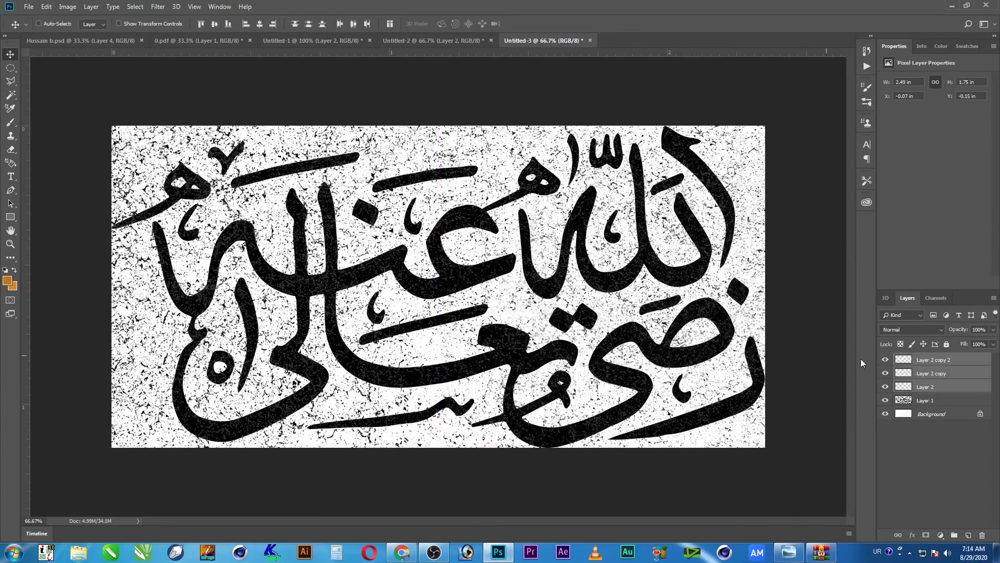
key("ctrl+e")
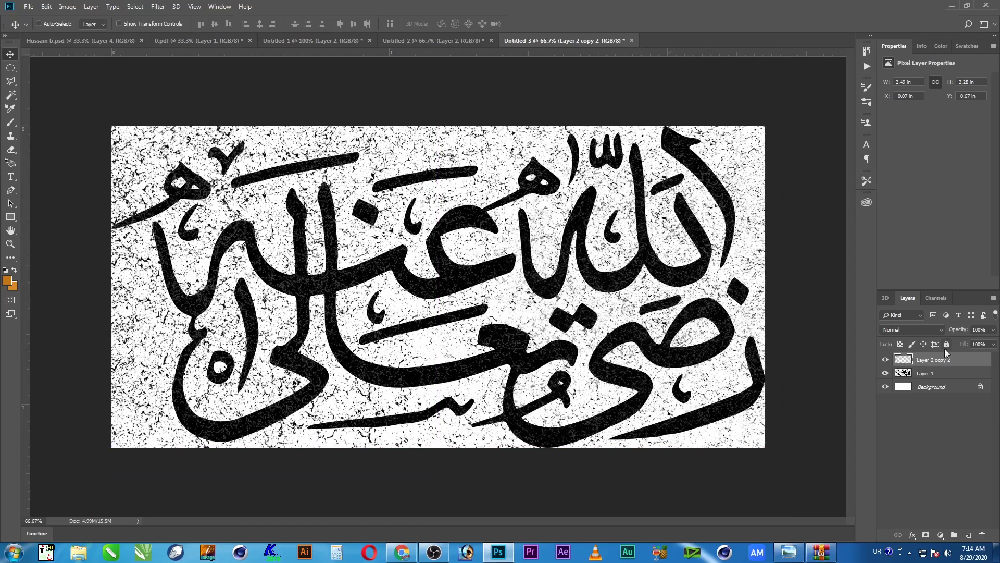
left_click(905, 361, "ctrl")
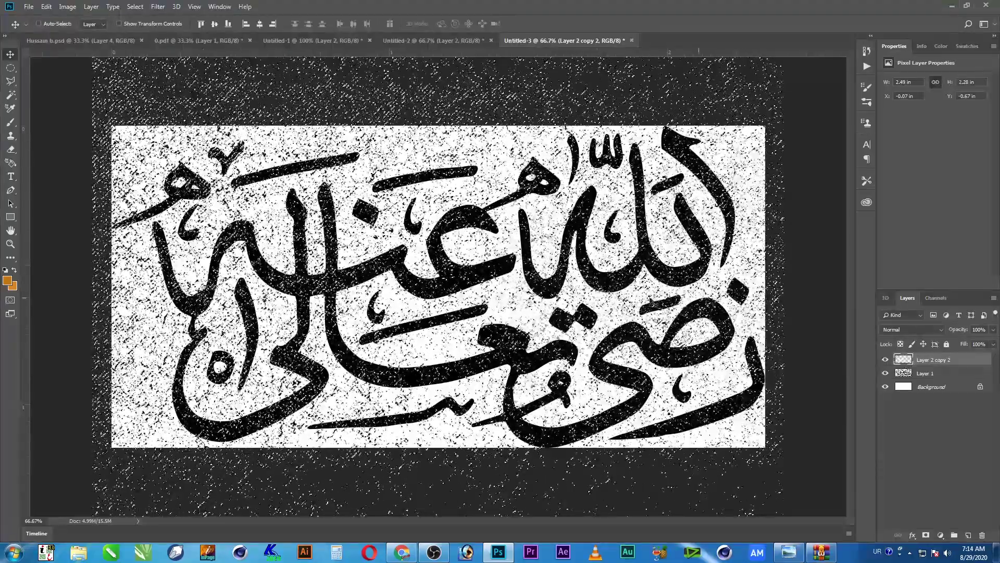
left_click(924, 373)
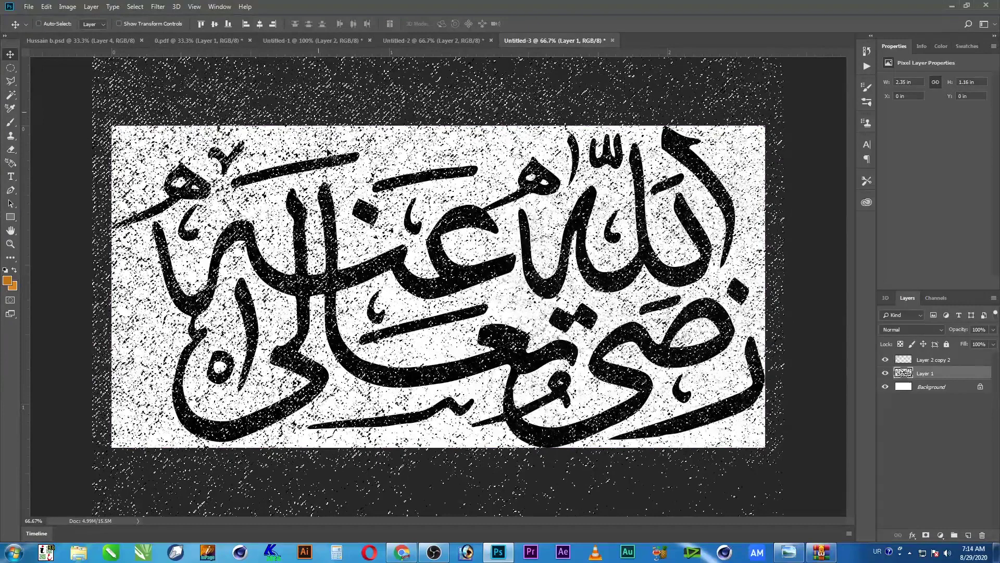
Try pasting the calligraphy pieces copied through the crack selection into Hussain b.psd and raising them above the Rectangle 1 copy 4 layer
left_click(102, 45)
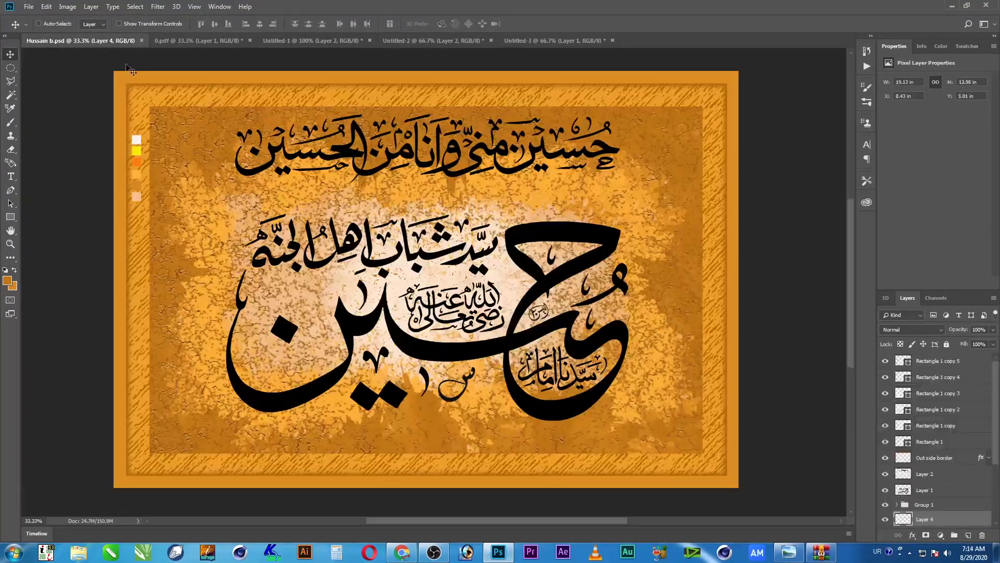
key("ctrl+v")
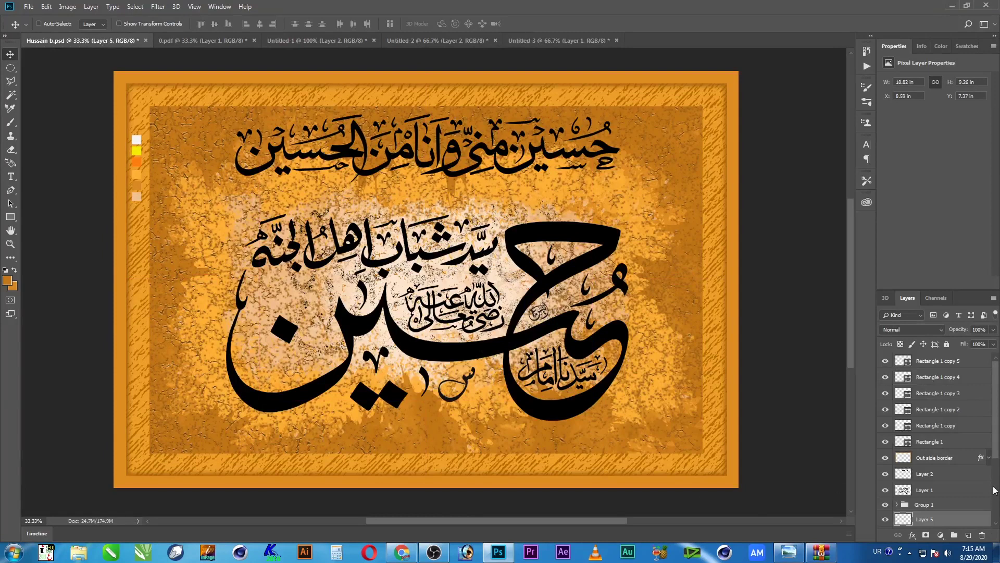
left_click_drag(994, 451, 998, 523)
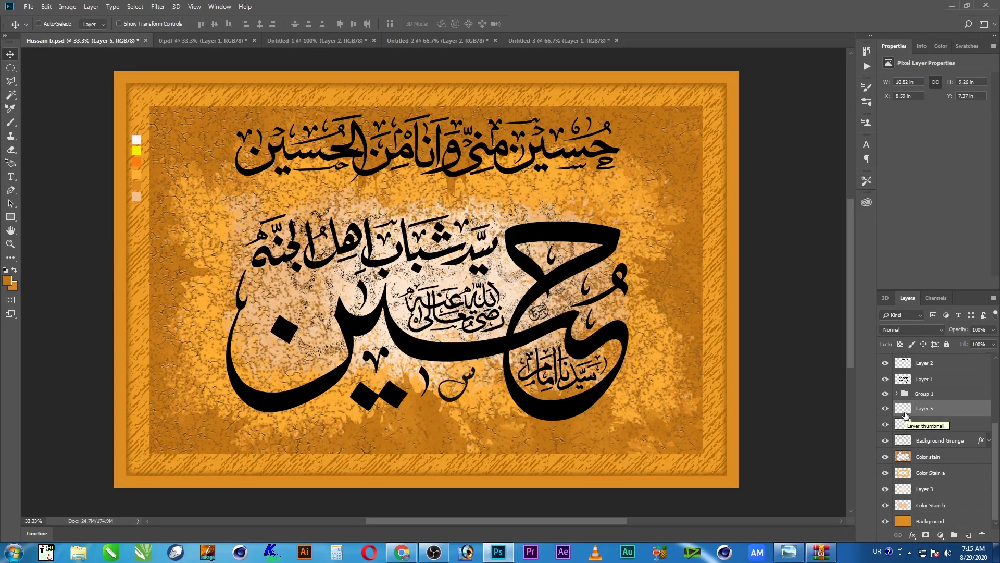
key("ctrl")
key("ctrl+bracketright")
key("ctrl+bracketright")
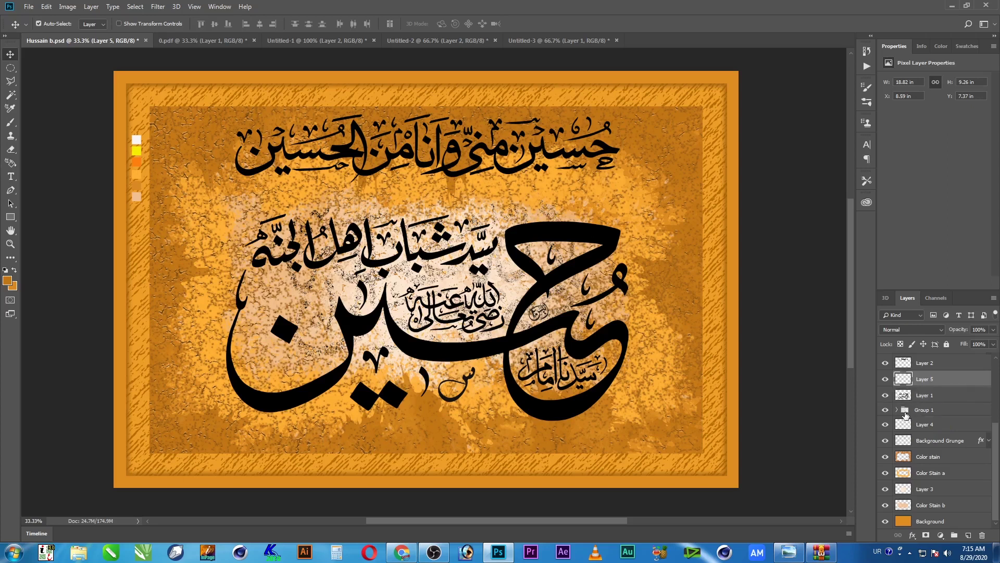
key("ctrl+bracketright")
key("ctrl+bracketright")
key("ctrl+bracketright")
key("ctrl+bracketright")
key("ctrl+bracketright")
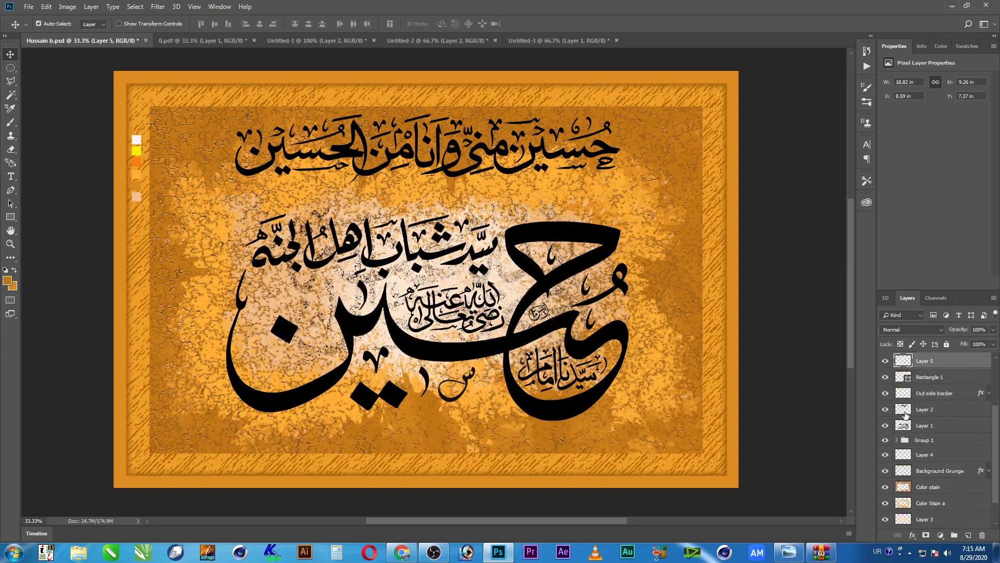
key("ctrl+bracketright")
key("ctrl+j")
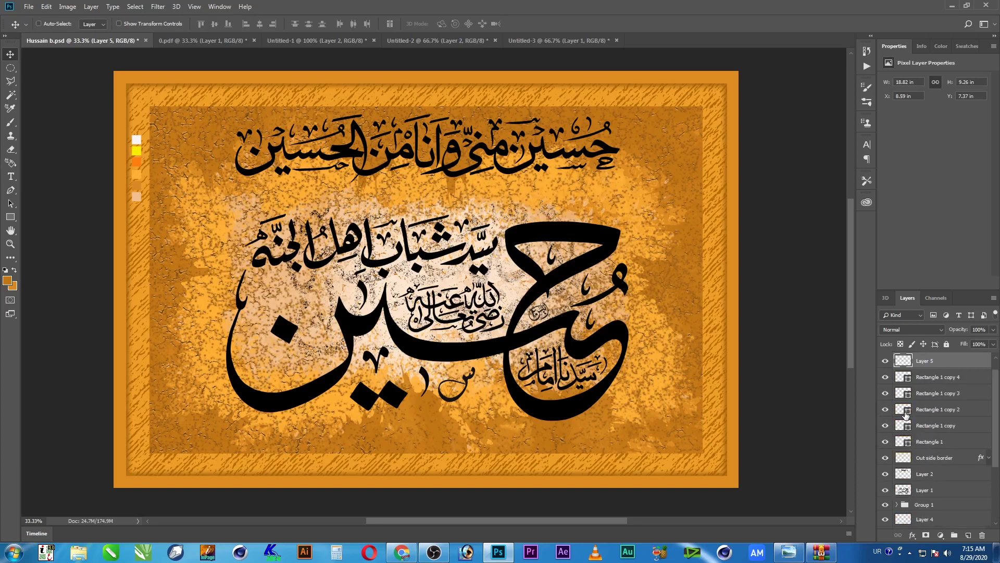
Shift the pasted calligraphy pieces to X 7.45 in, Y 4.59 in and delete their layer
left_click_drag(458, 267, 375, 259)
key("ctrl")
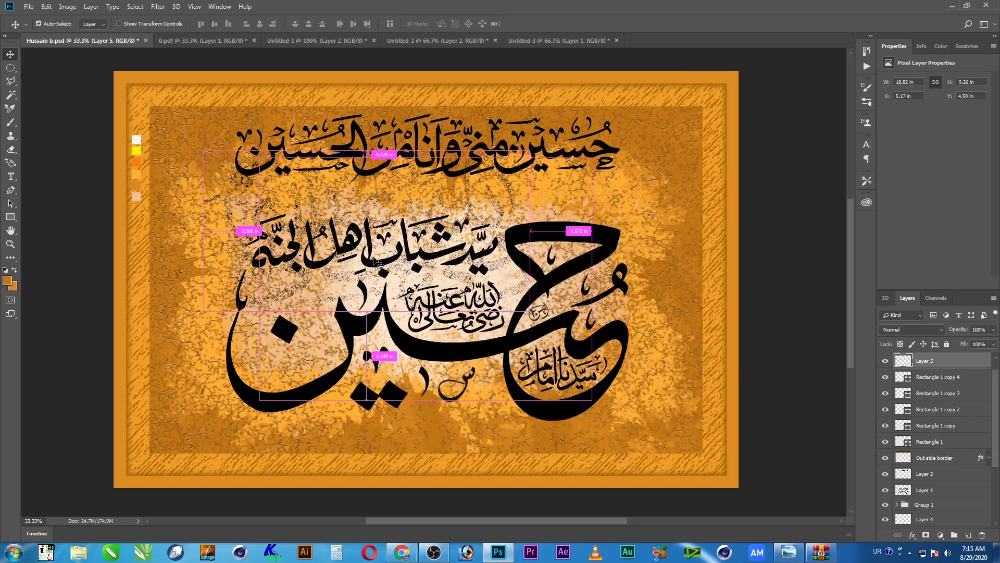
left_click_drag(386, 215, 426, 214)
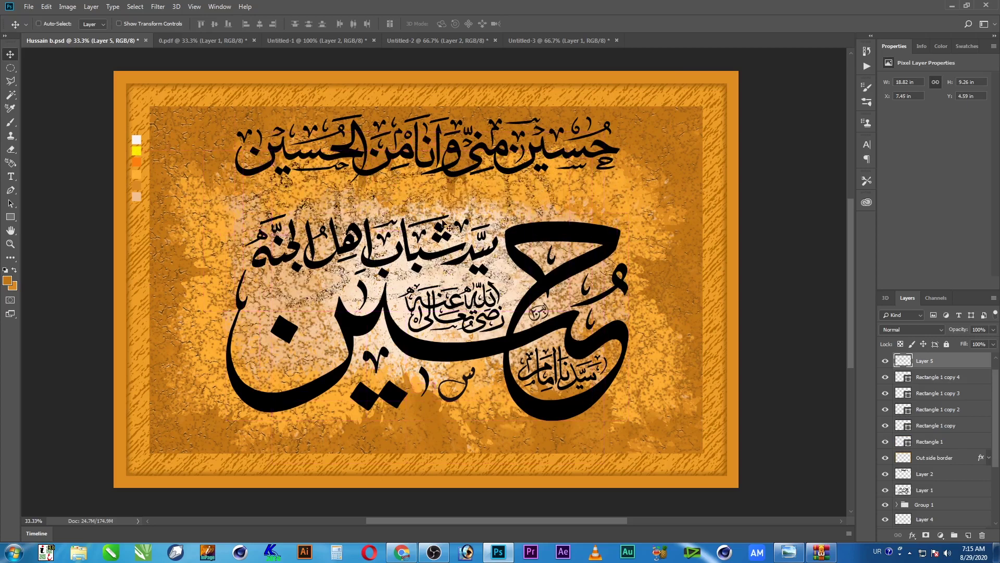
key("Delete")
Return to Untitled-3 and invert the crack selection on the calligraphy's Layer 1
left_click(567, 43)
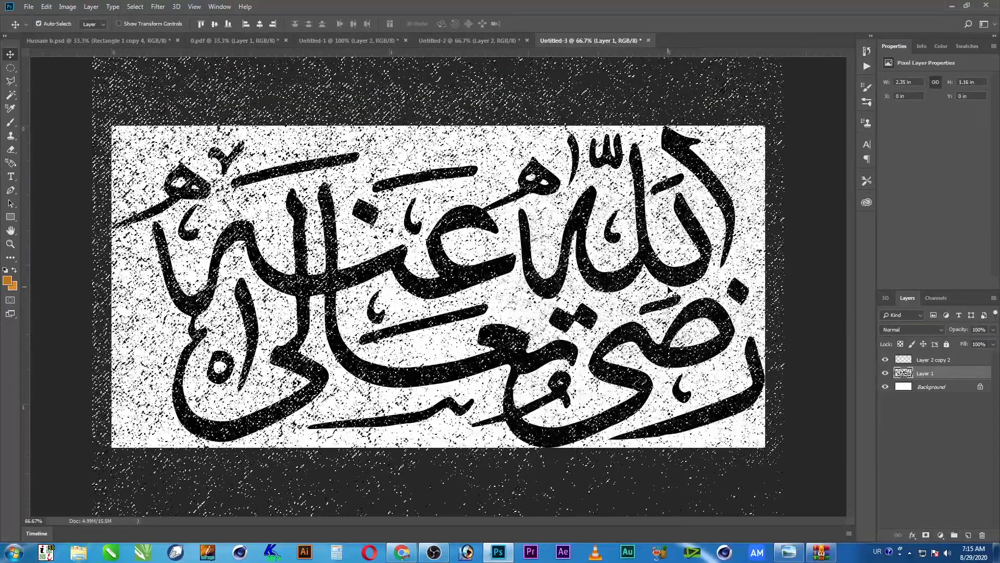
key("ctrl+shift+i")
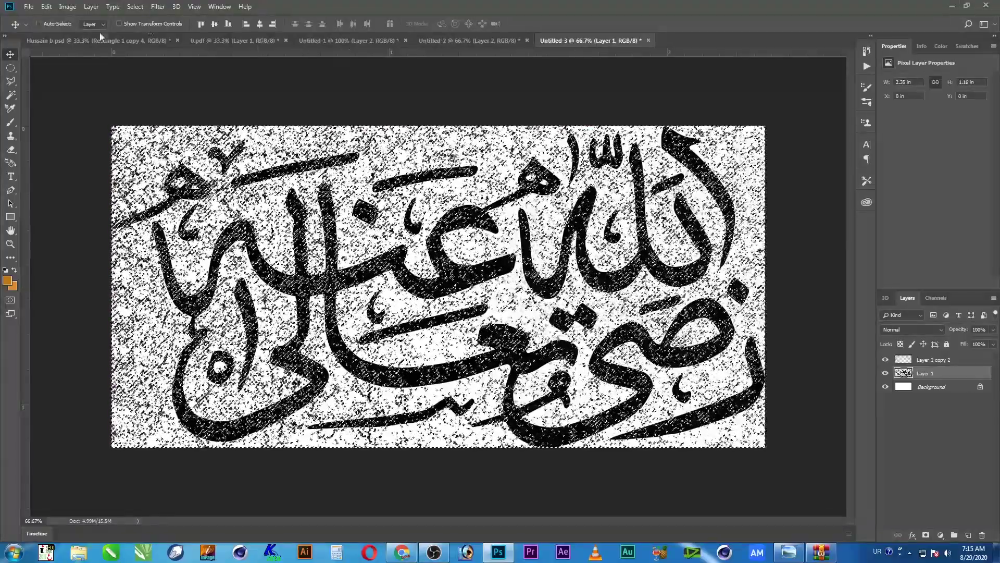
Paste the calligraphy copied through the inverted crack selection into Hussain b.psd and move it to X 2.92 in, Y 5.69 in
key("ctrl+Tab")
key("ctrl+v")
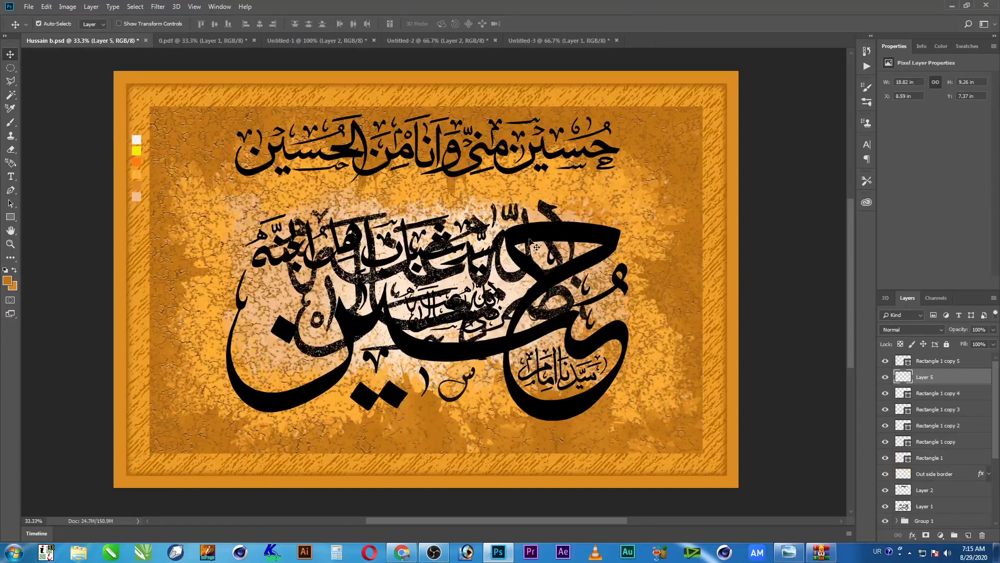
left_click_drag(432, 253, 245, 241)
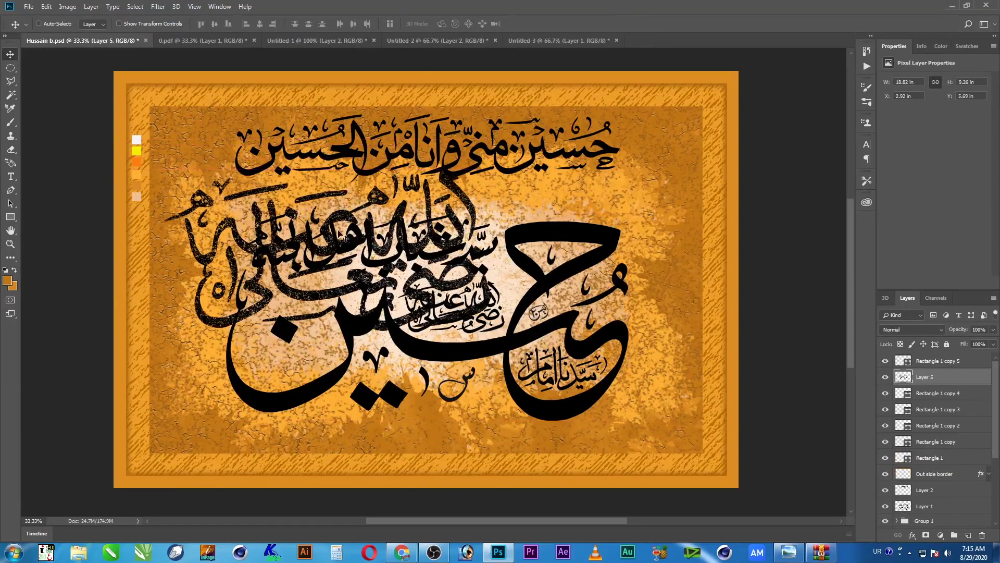
Check the pasted calligraphy's crack texture at 100% and move the layer to X 9.1 in, Y 8.4 in
key("z")
right_click(247, 243)
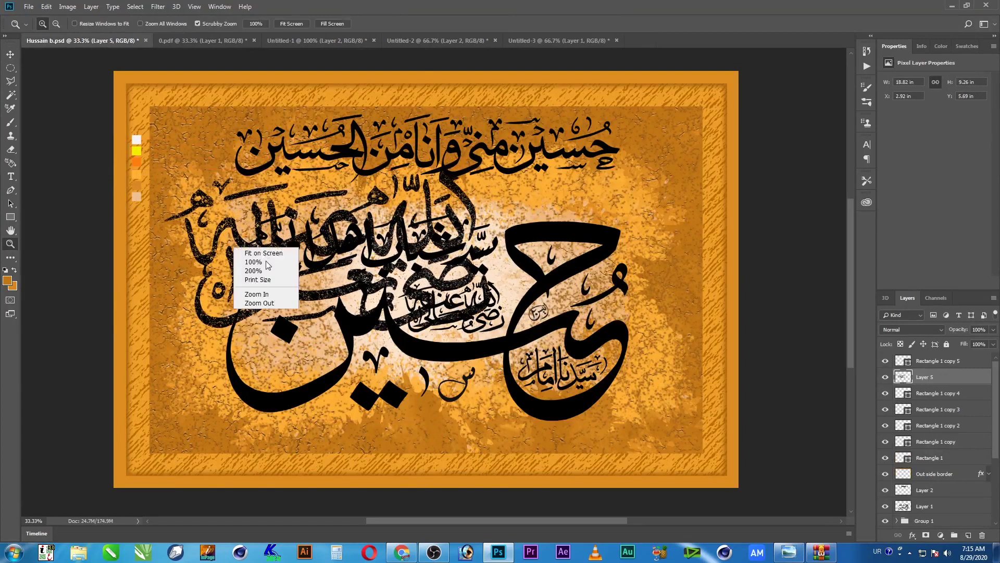
left_click(253, 262)
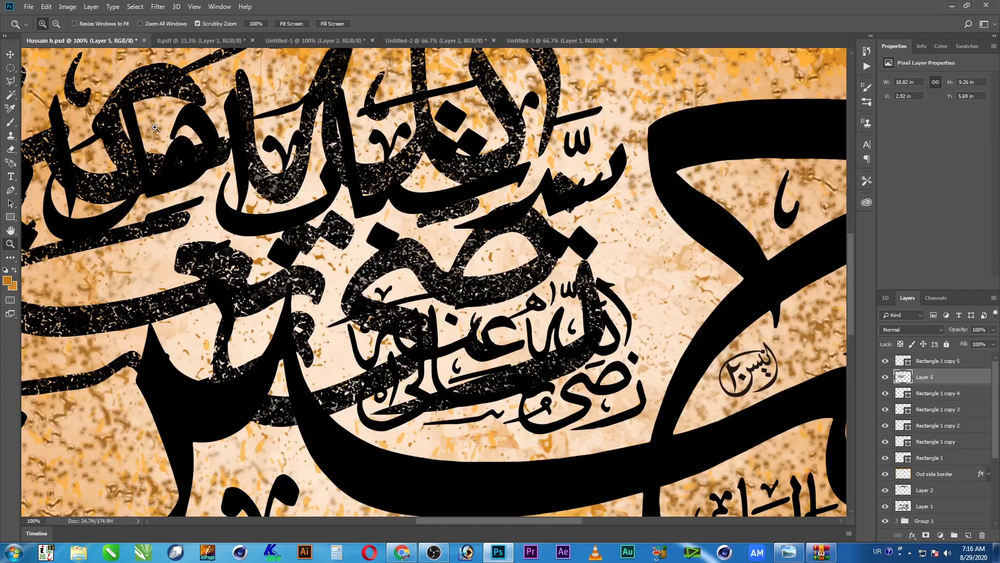
left_click(476, 207, "alt")
left_click(487, 244, "alt")
left_click(502, 266, "alt")
key("v")
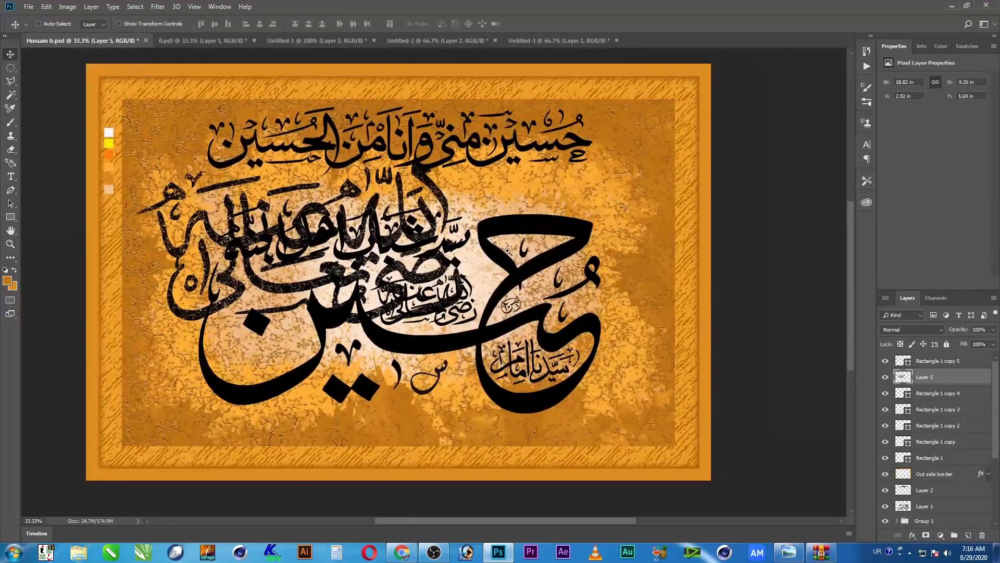
left_click_drag(352, 190, 456, 235)
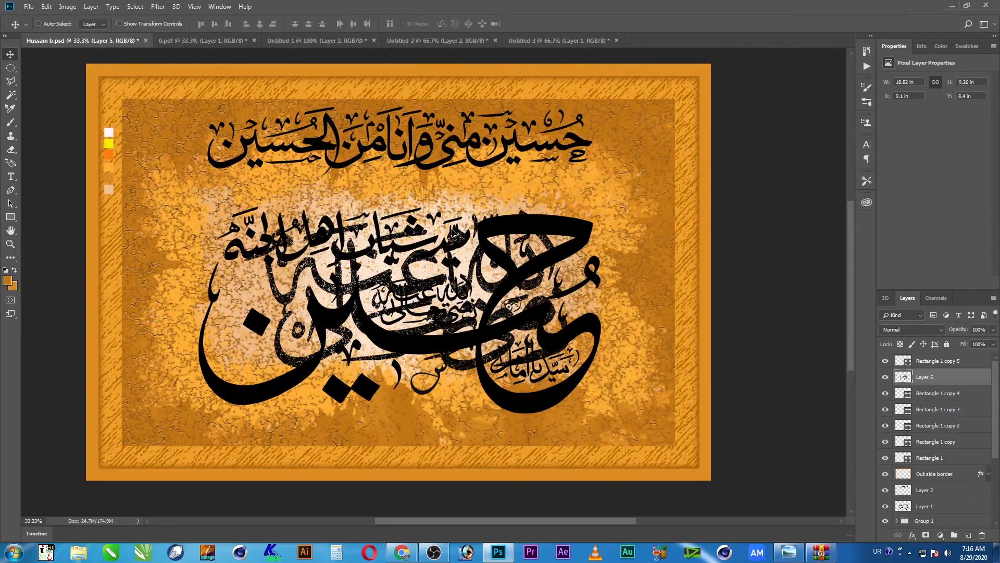
Recolour the pasted calligraphy with the orange sampled from the swatch column and move it to X 6.48 in, Y 6.21 in
key("i")
left_click(111, 154)
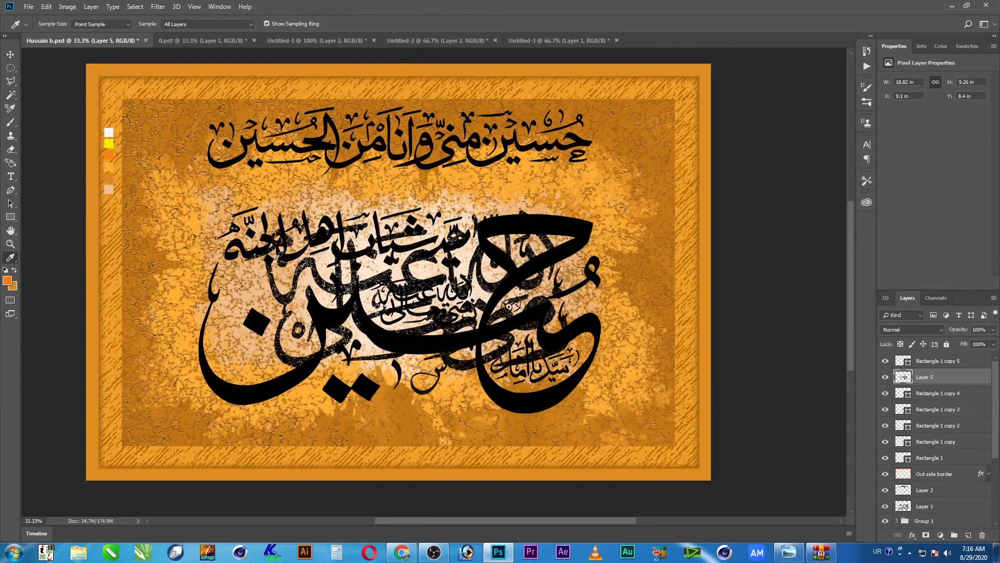
key("alt+shift+BackSpace")
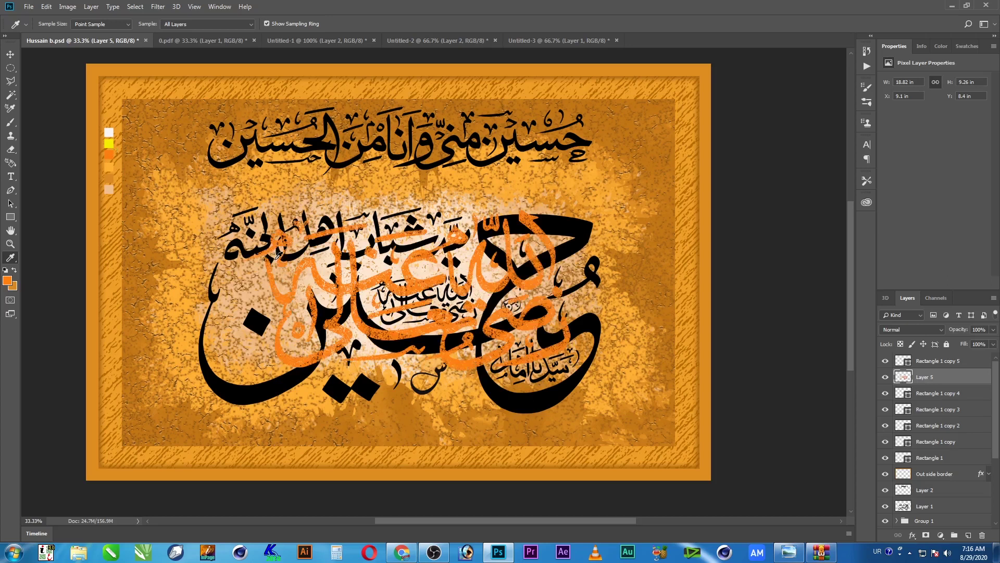
key("v")
left_click_drag(553, 279, 490, 255)
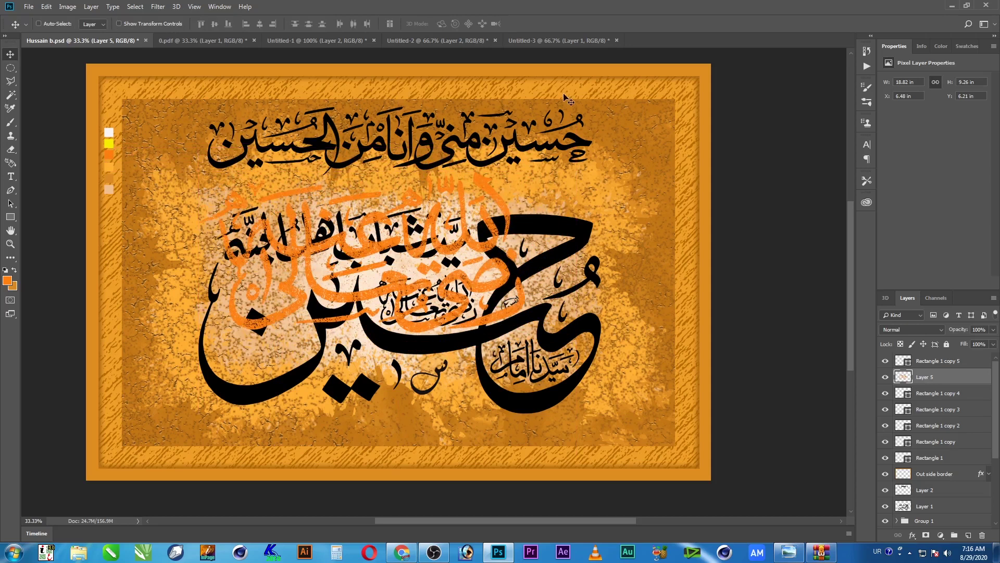
Add a second copy of the calligraphy above Layer 1 in Untitled-3 and load it as a selection
left_click(440, 41)
left_click_drag(345, 48, 439, 210)
mouse_move(576, 125)
left_mouse_down()
mouse_move(559, 41)
mouse_move(598, 244)
left_mouse_up()
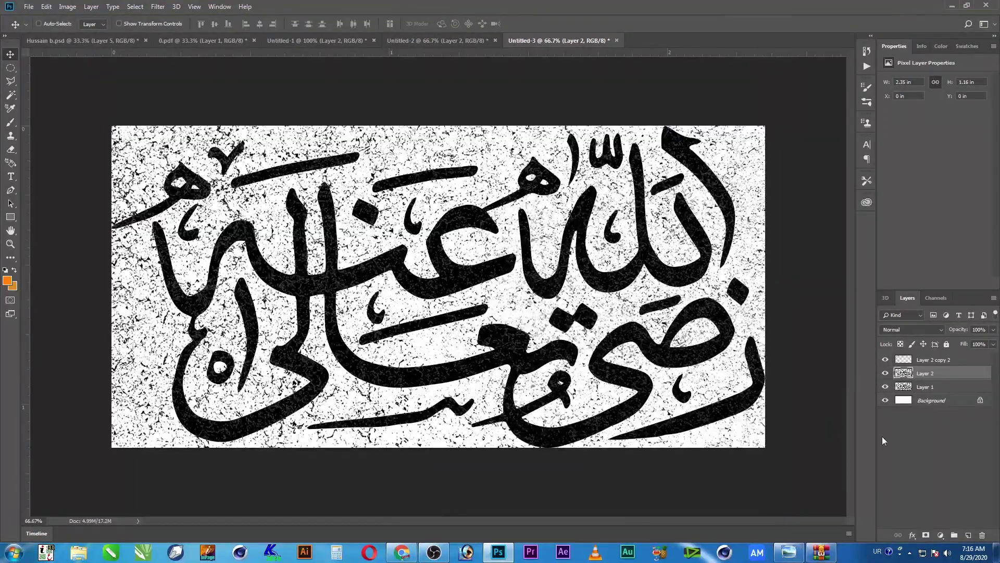
key("ctrl")
left_click(904, 374, "ctrl")
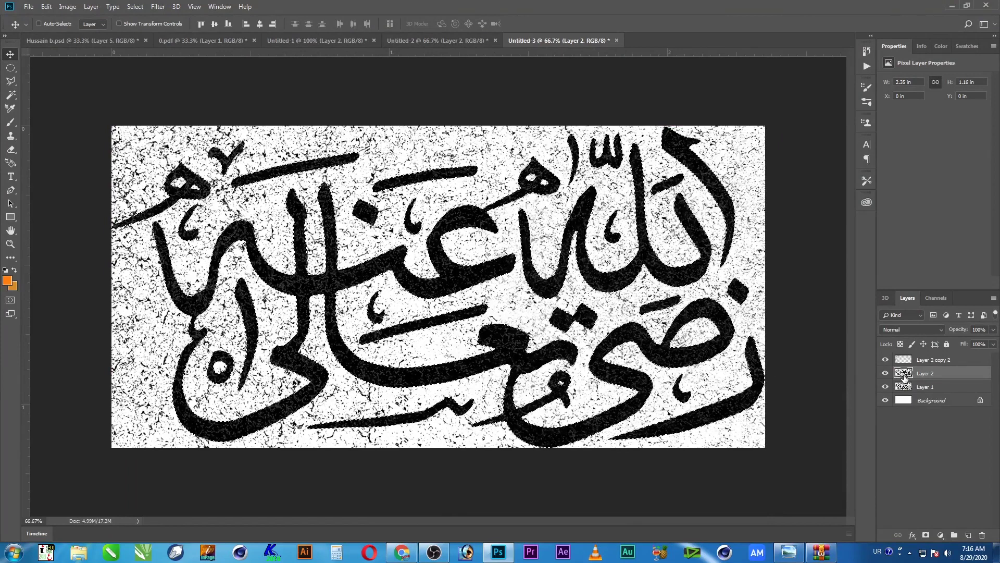
key("ctrl")
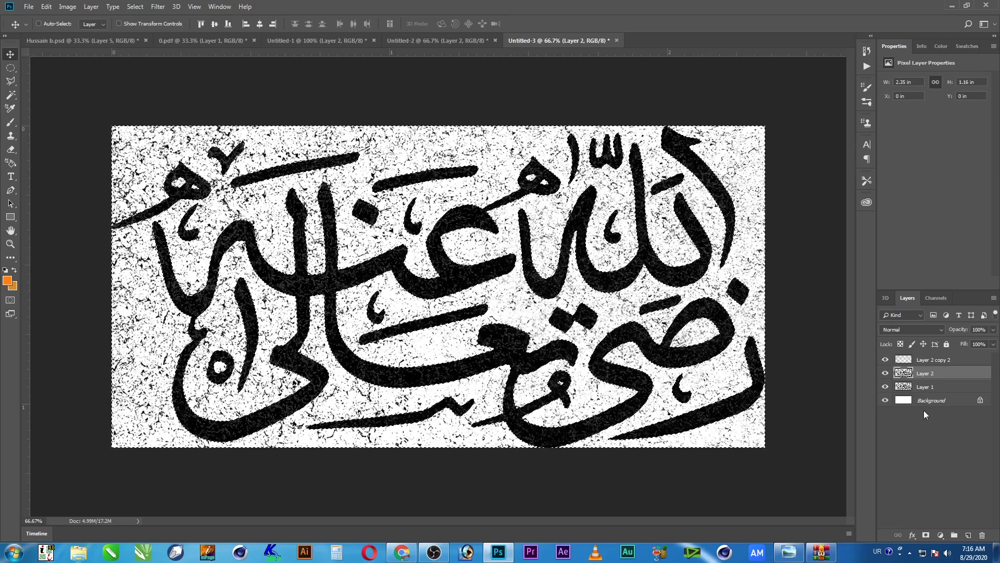
Feather the calligraphy selection with a radius of 20 pixels
key("shift+F6")
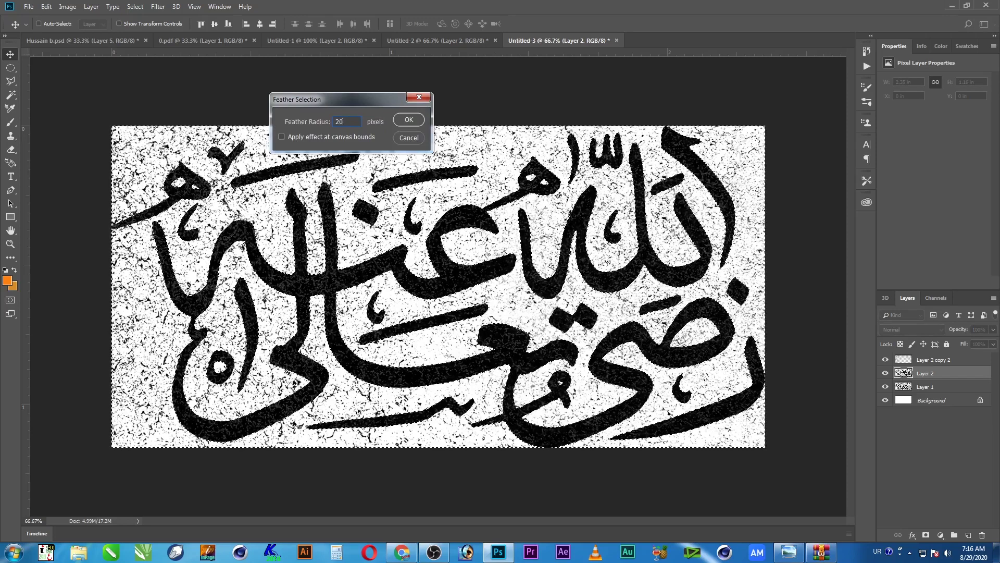
key("Return")
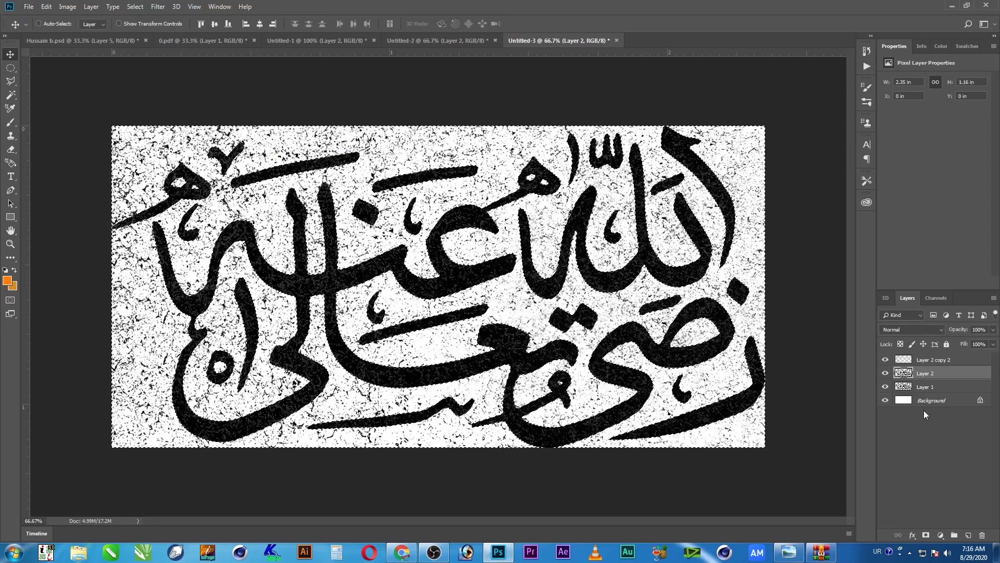
key("shift+F6")
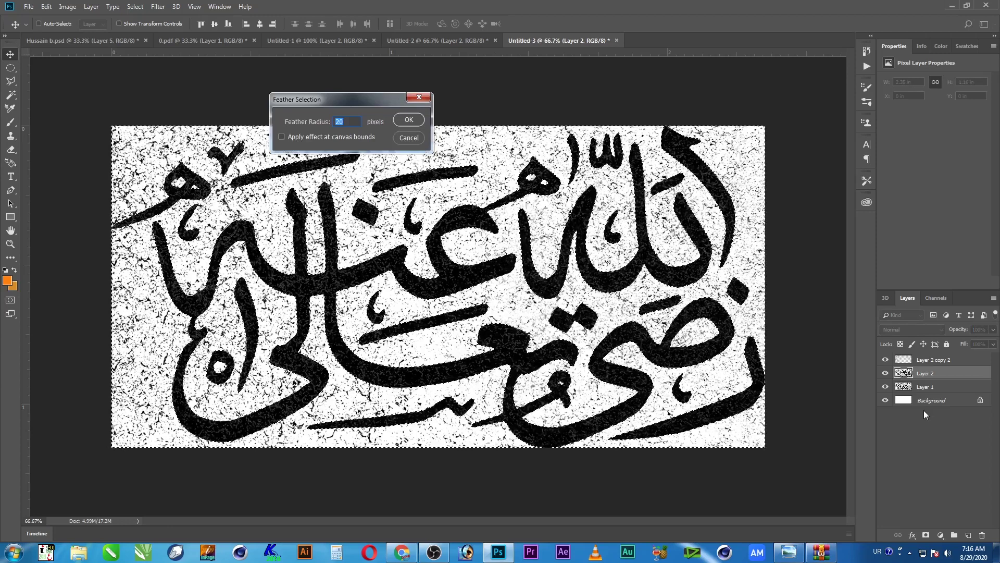
key("Return")
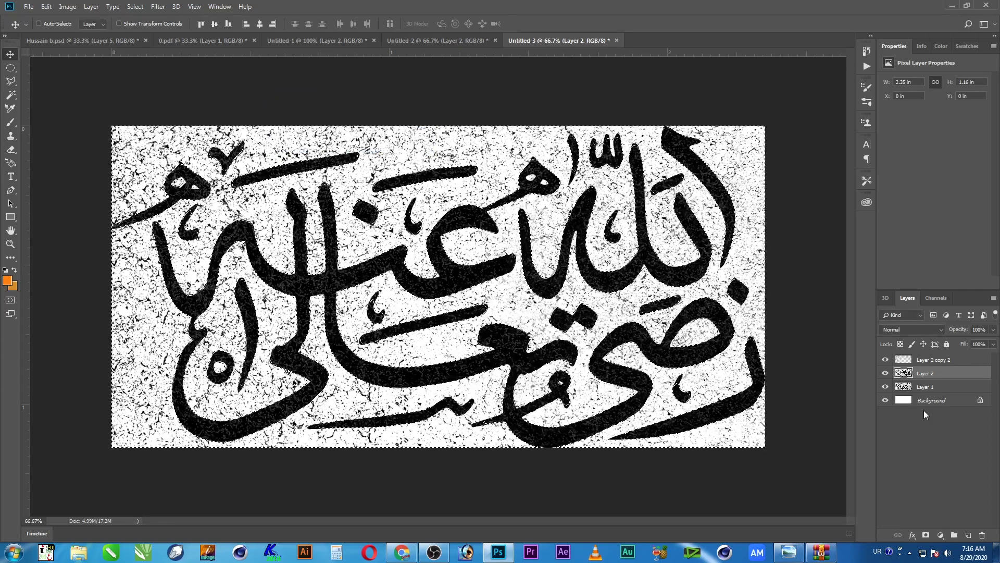
Hide Layer 1, fade the calligraphy copy's edges with the inverted feathered selection and check the result with the crack layer hidden and shown
left_click(885, 387)
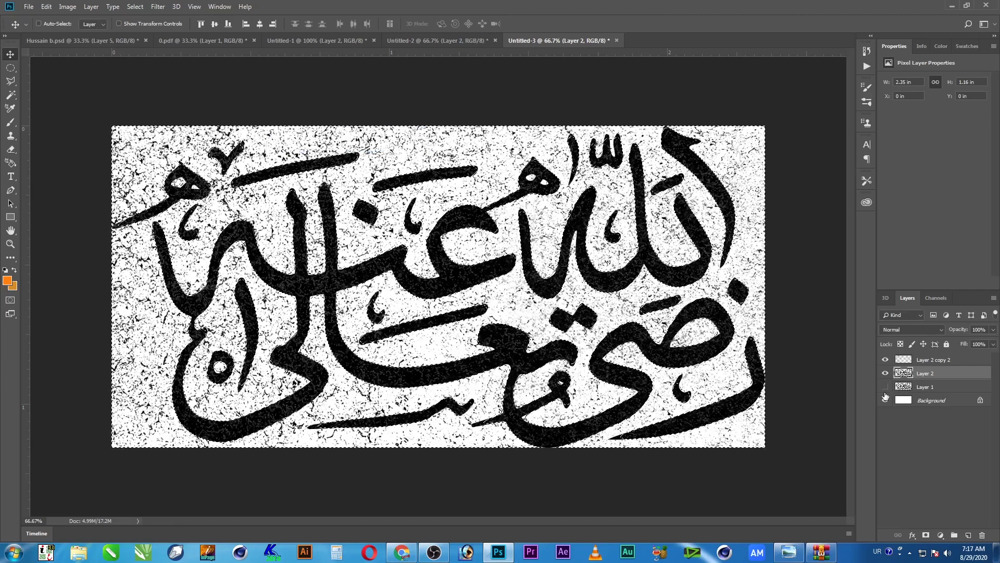
left_click(885, 360)
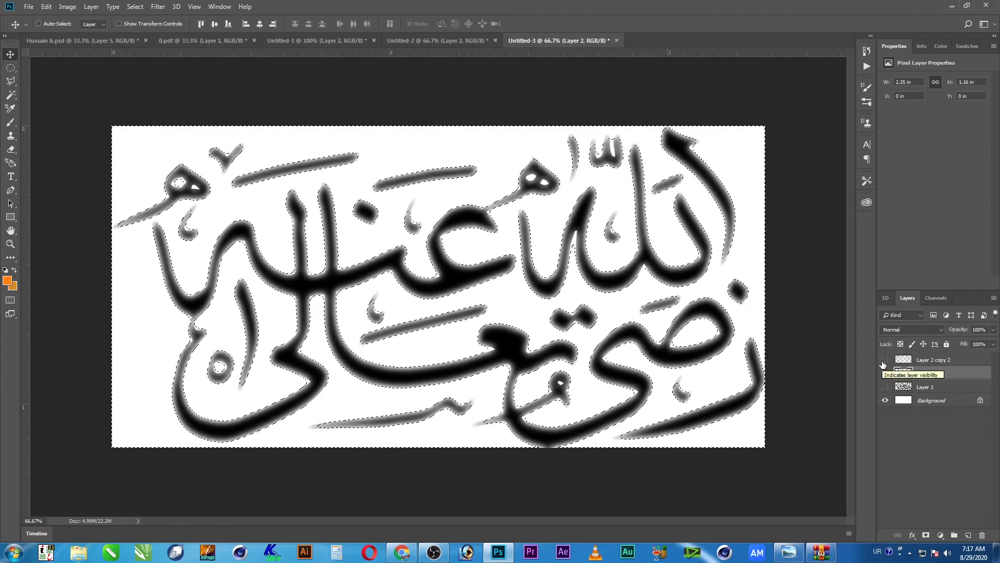
key("ctrl")
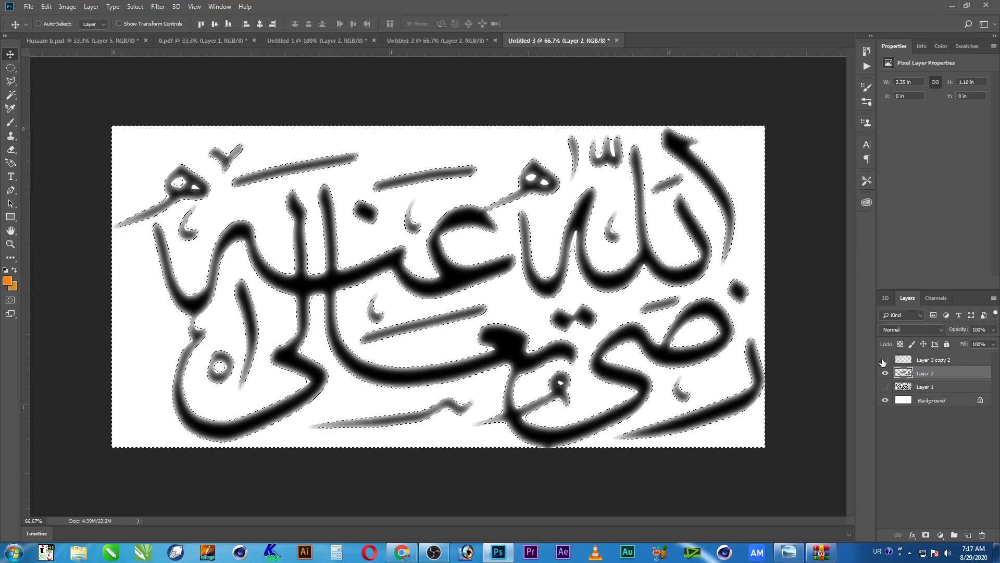
left_click(885, 360)
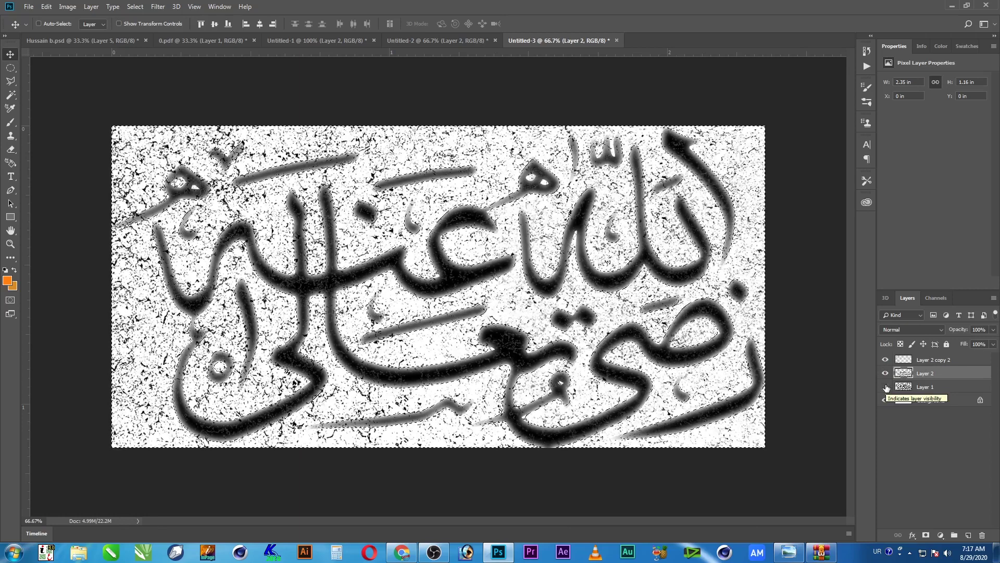
left_click(885, 386)
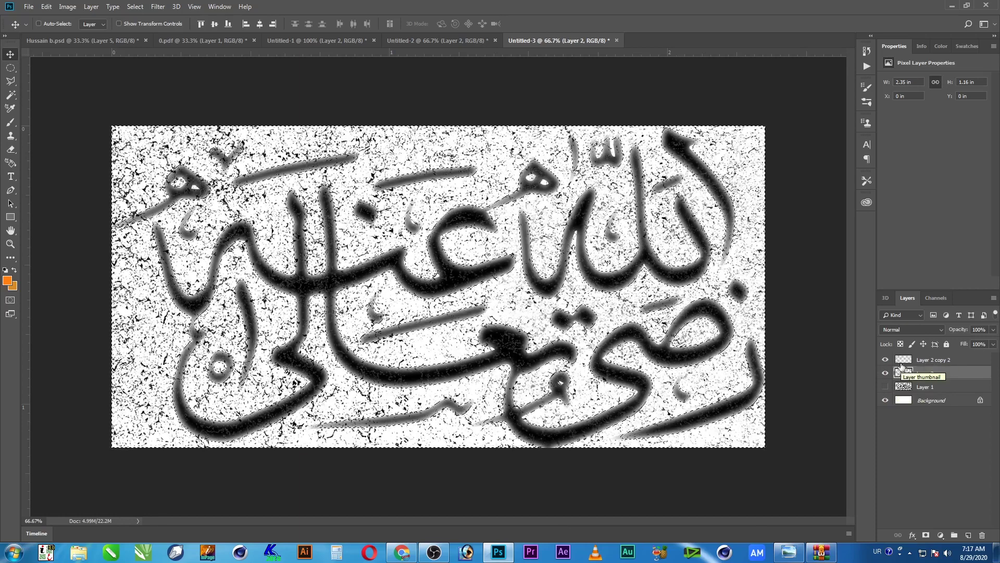
Load the crack layer as a selection, make the soft-edged calligraphy's Layer 2 active and invert the selection
left_click(905, 362)
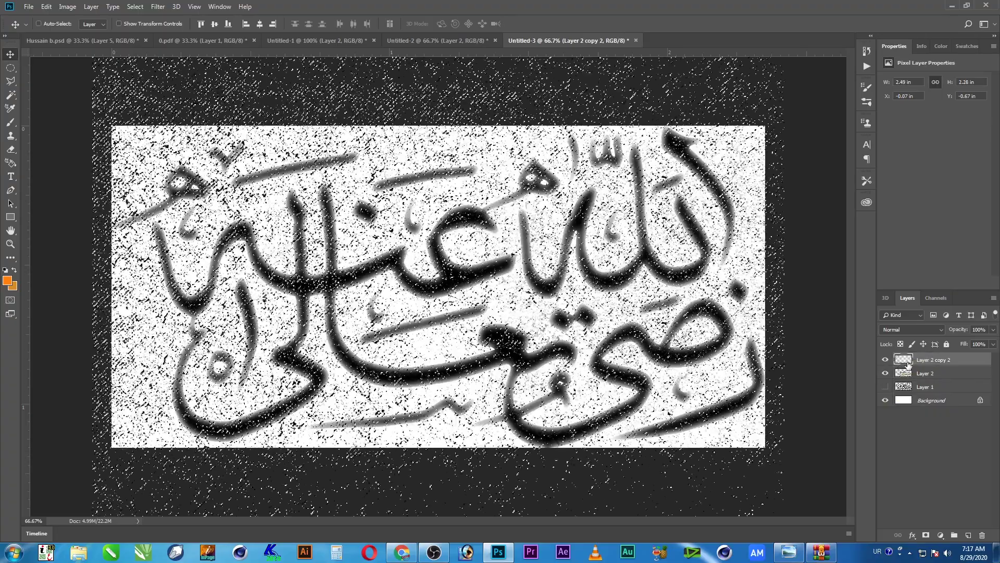
left_click(909, 373)
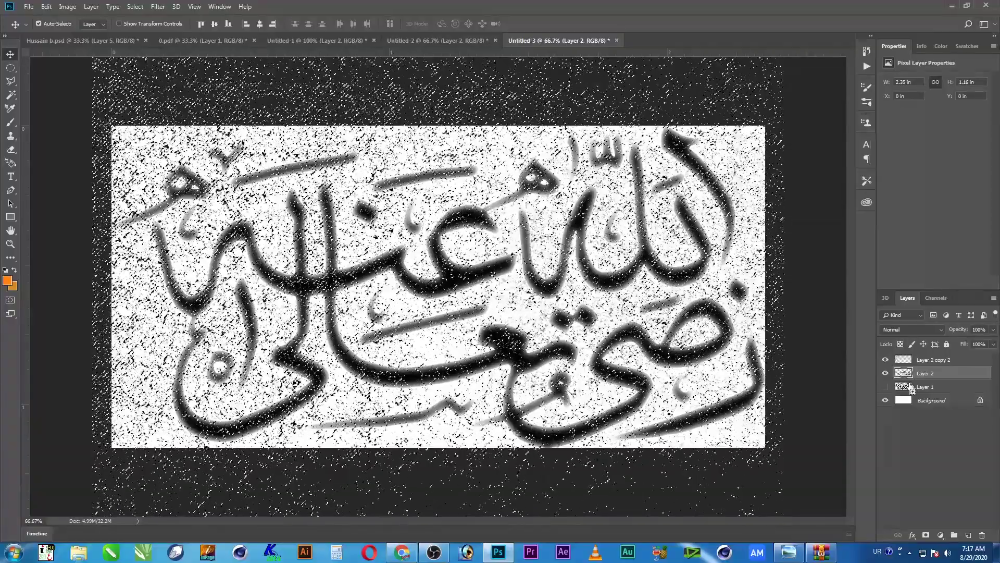
left_click(910, 387, "ctrl")
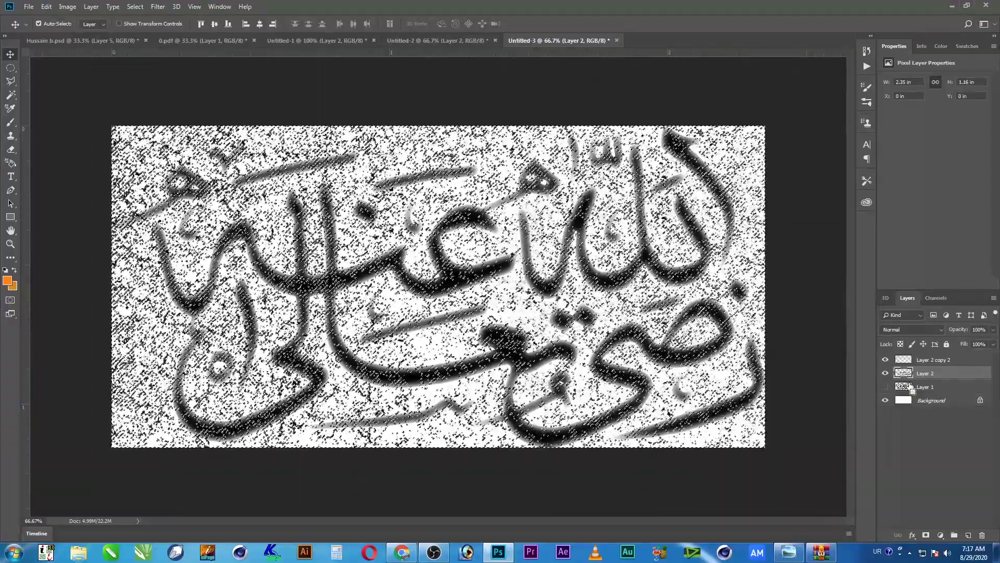
left_click(133, 41)
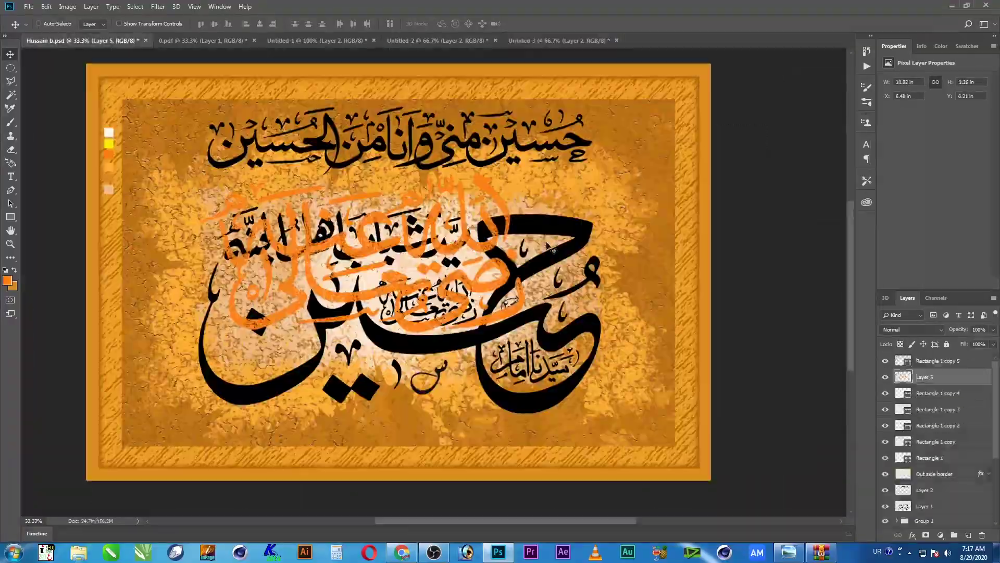
key("ctrl+v")
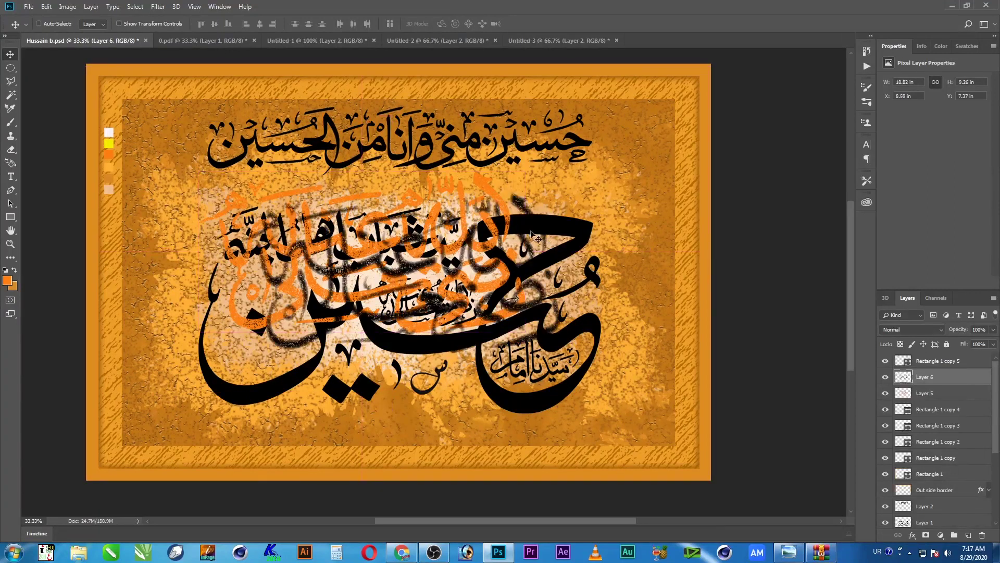
key("ctrl+]")
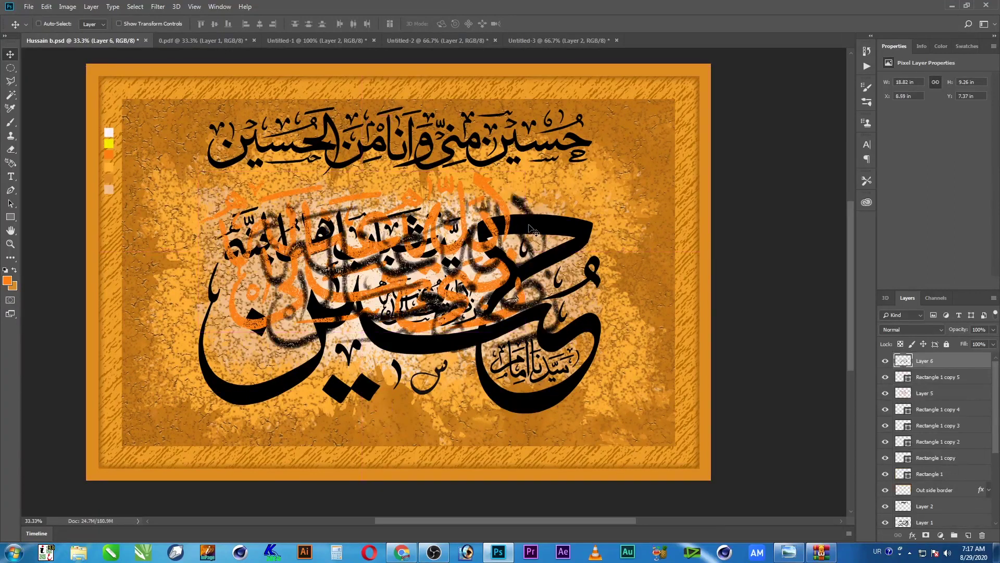
Inspect the soft-edged calligraphy up close and move it to X 14.71 in, Y 3.77 in
key("z")
left_click_drag(392, 243, 363, 295)
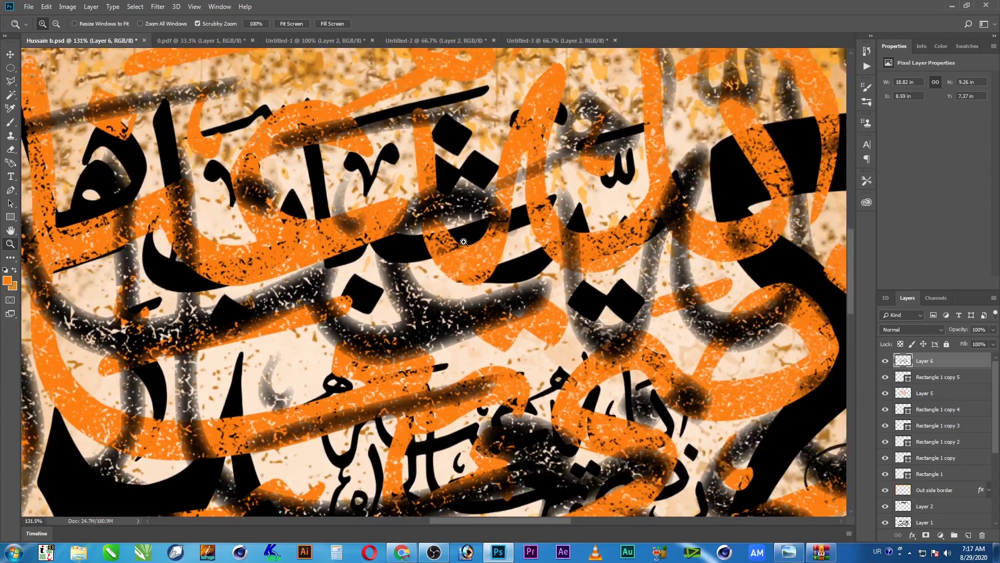
left_click(363, 296, "alt")
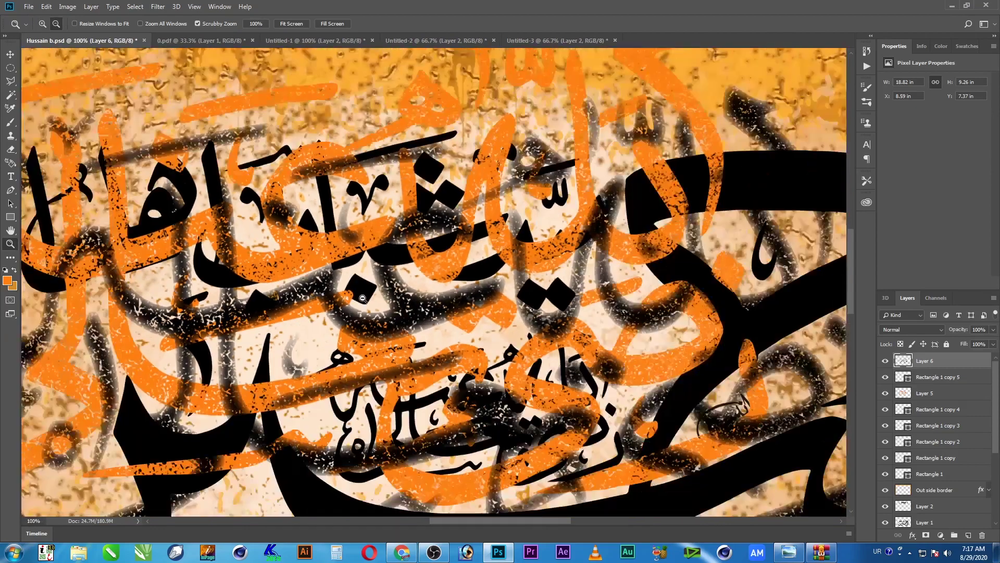
left_click(363, 298, "alt")
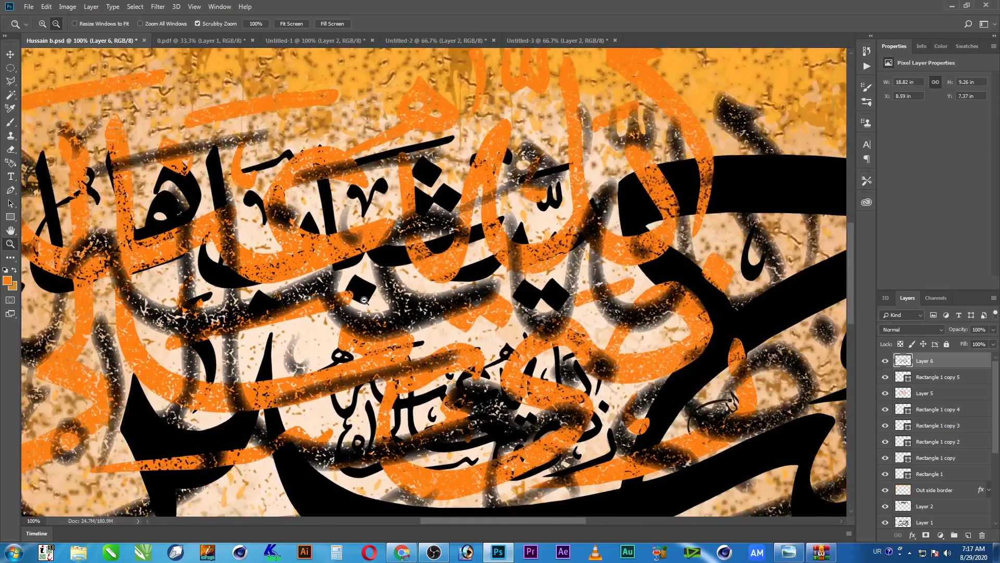
left_click(363, 301, "alt")
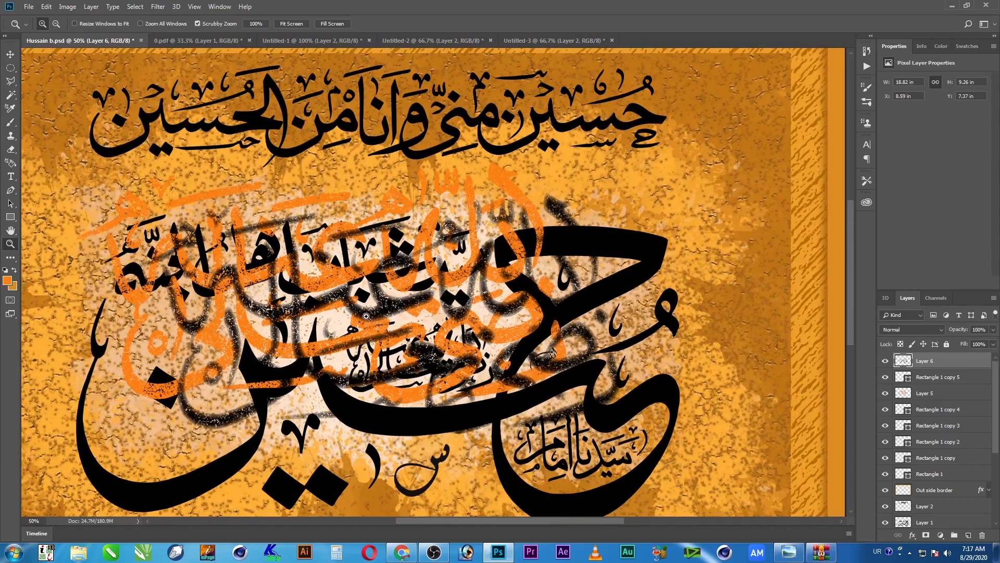
key("v")
left_click_drag(389, 324, 564, 225)
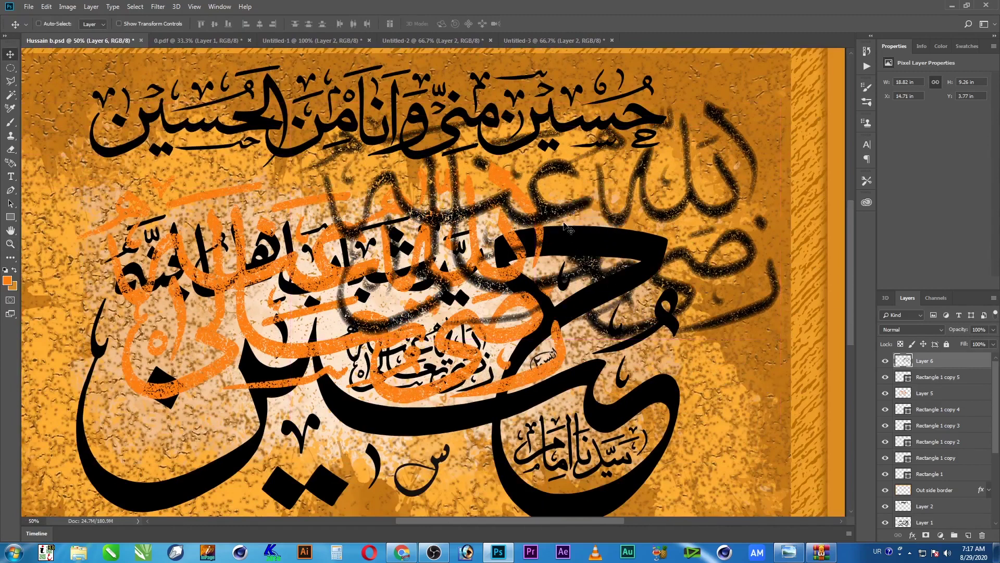
Rename the orange calligraphy's Layer 5 as Radi Allah hu Anhu
right_click(259, 285)
left_click(303, 297)
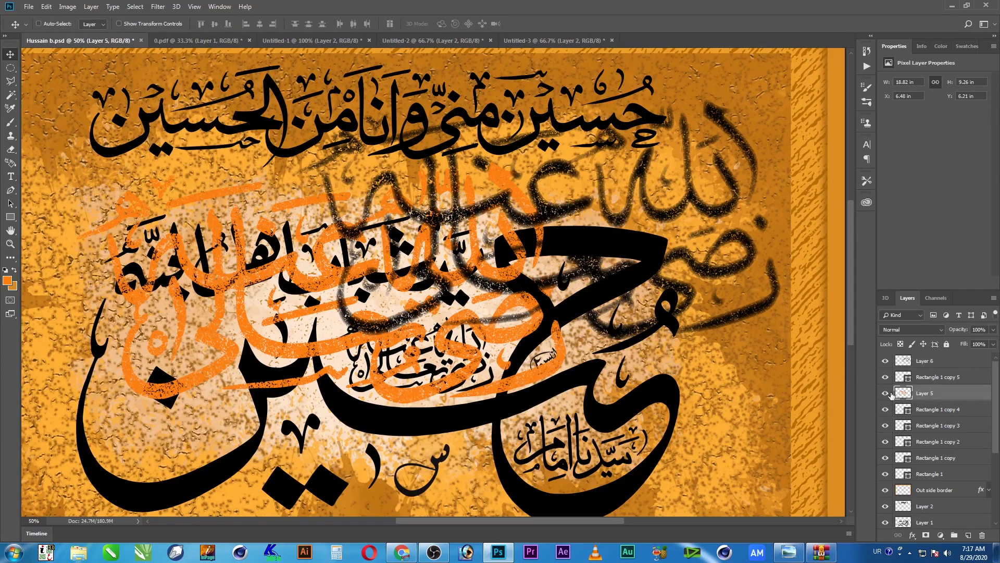
double_click(921, 395)
key("BackSpace")
type("Radi Allah hu Anh")
key("Return")
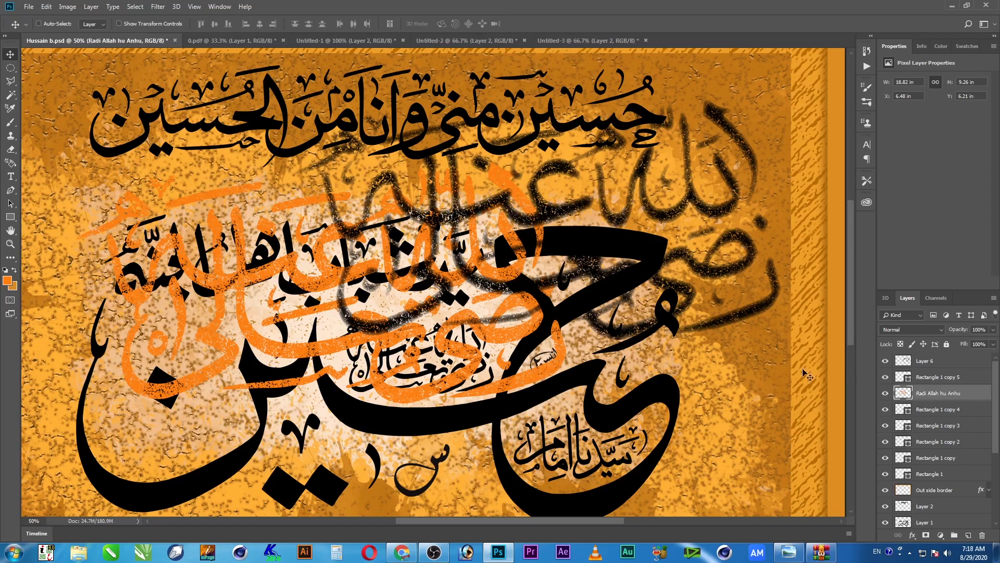
Rename the soft-edged black calligraphy's Layer 6 as Radi Allahhu Anhu a
right_click(769, 306)
left_click(786, 311)
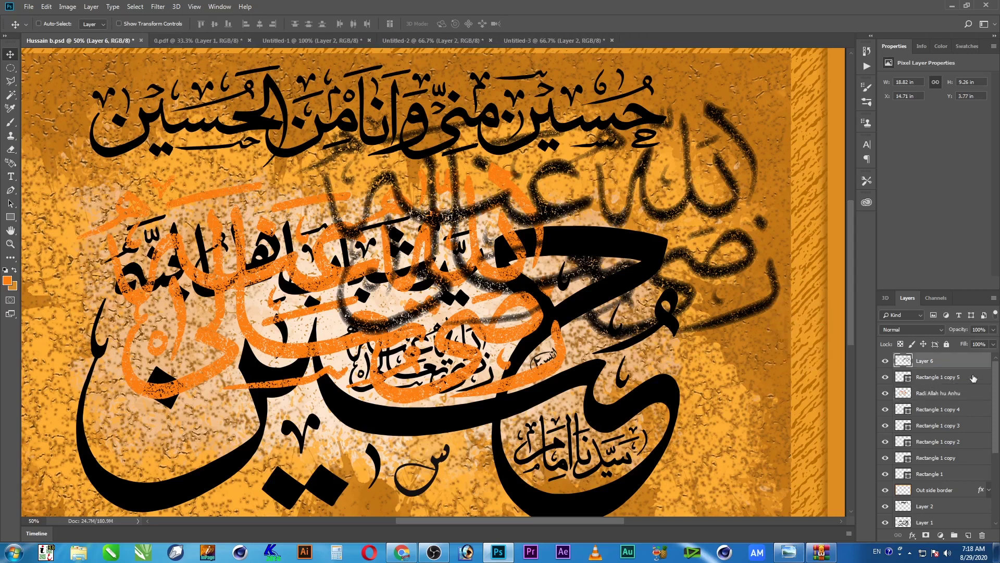
double_click(924, 362)
type("Radi Allahhu Anhu a")
key("Return")
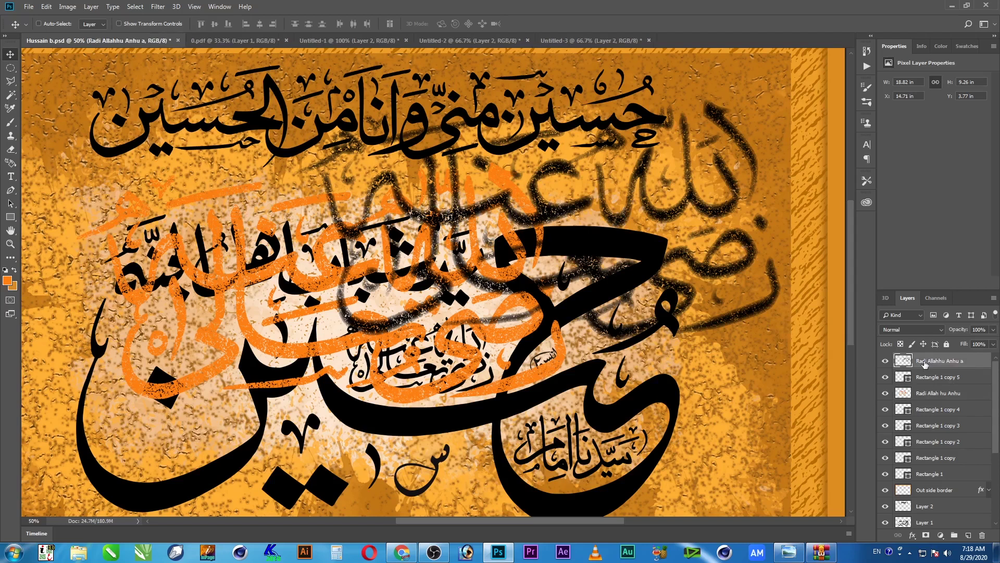
Raise the Radi Allah hu Anhu layer above Rectangle 1 copy 5 and hide it
left_click(929, 395)
left_click_drag(905, 396, 901, 369)
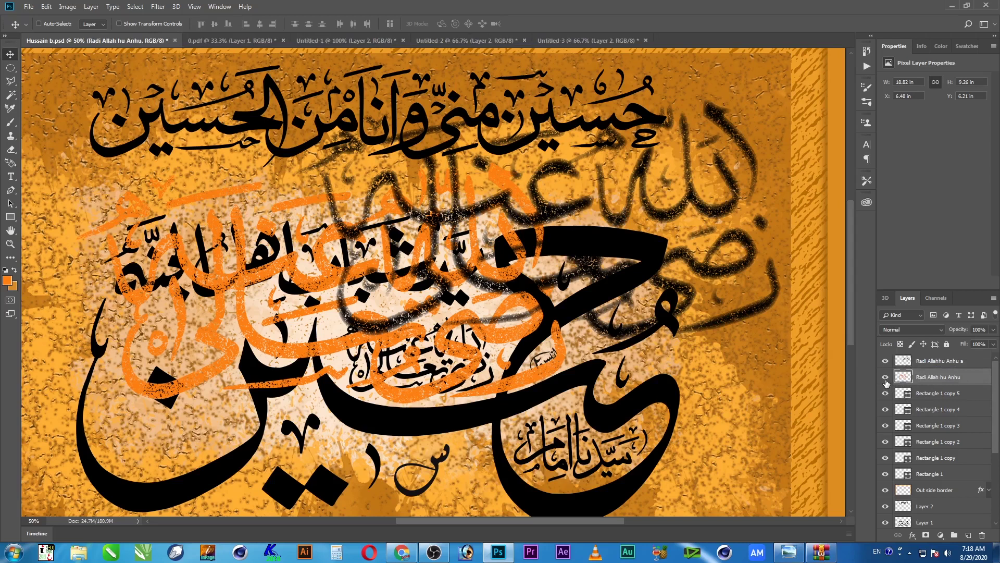
left_click(885, 377)
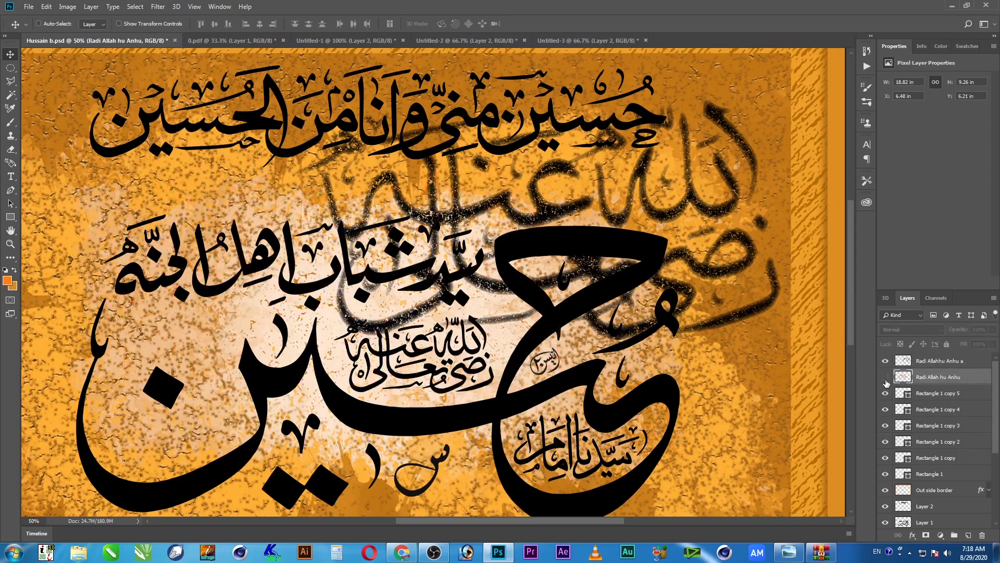
Fill the soft-edged Radi Allahhu Anhu a calligraphy with orange and move it to X 13.09 in, Y 12.08 in
left_click(909, 365)
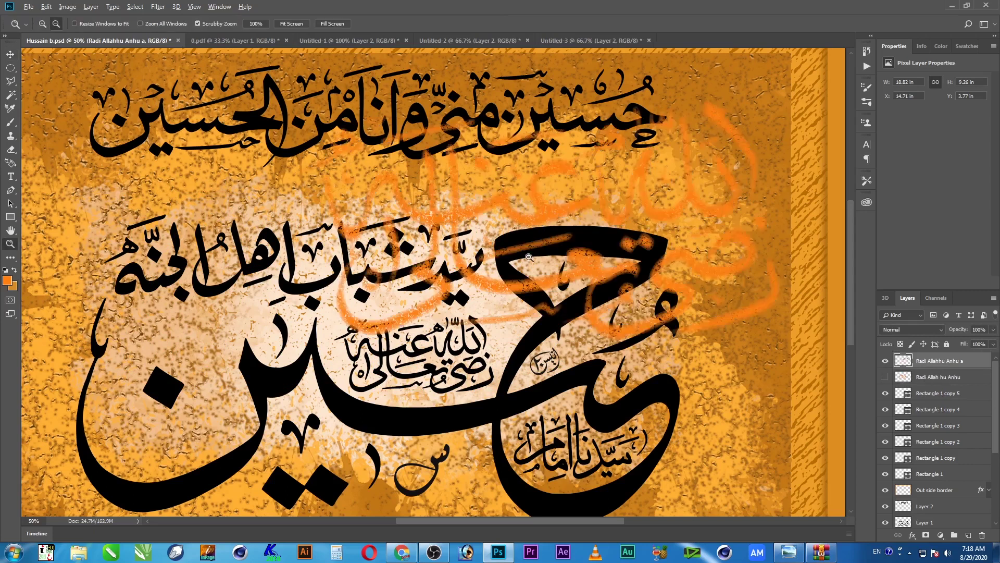
left_click(549, 285, "alt")
left_click(549, 285, "alt")
key("v")
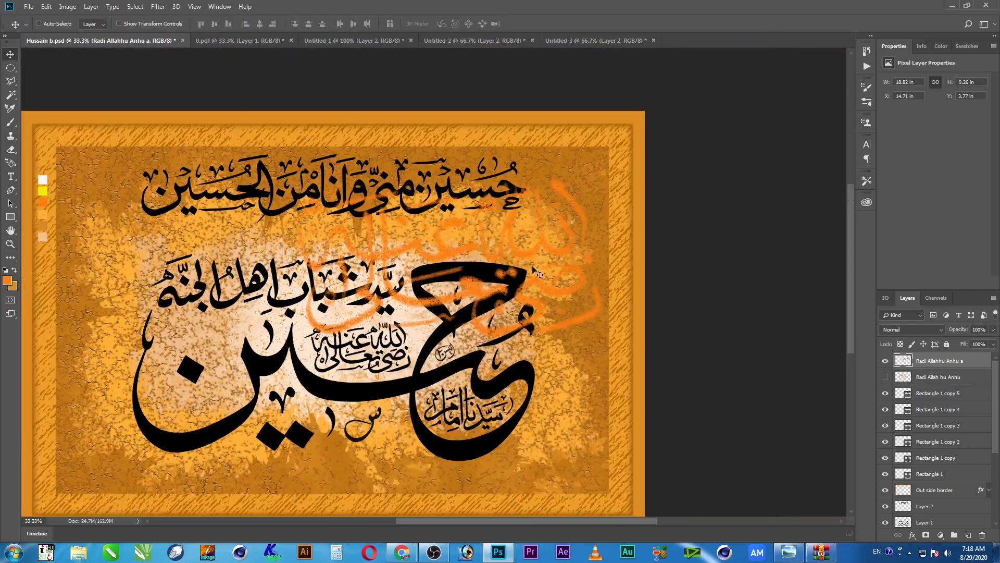
left_click_drag(552, 257, 488, 402)
Set the foreground colour's magenta to 75% and fill the soft-edged calligraphy with it, preserving transparency
left_click(7, 281)
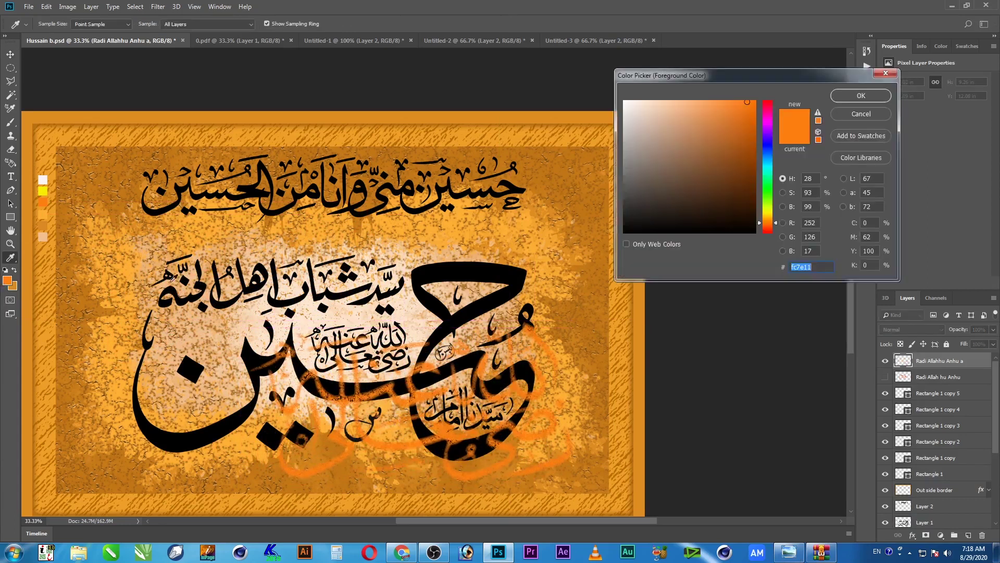
left_click(867, 237)
type("75")
key("Return")
key("alt+shift+BackSpace")
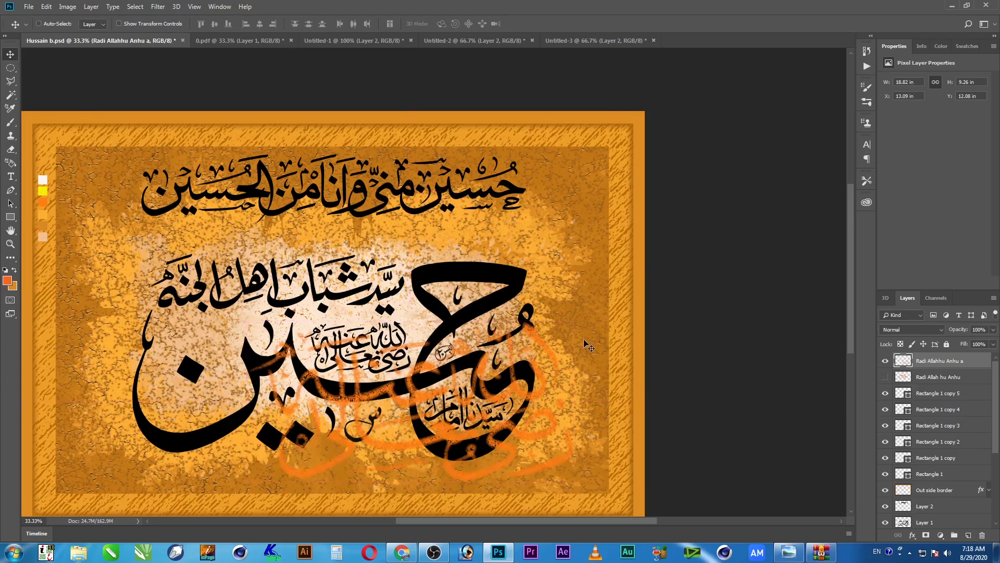
Lower the Radi Allahhu Anhu a layer in the stack until it lies directly beneath Layer 1
key("ctrl+bracketleft")
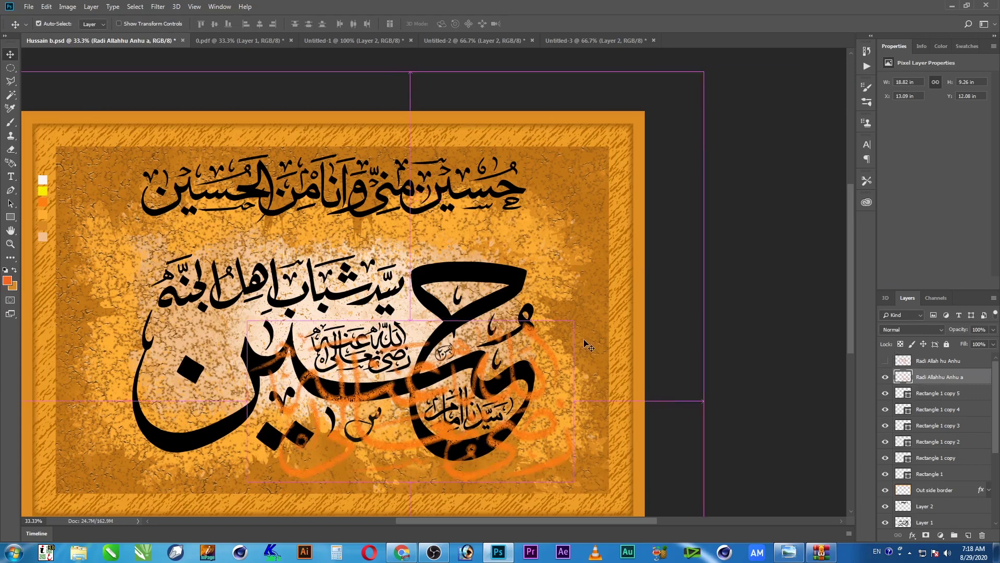
key("ctrl+bracketleft")
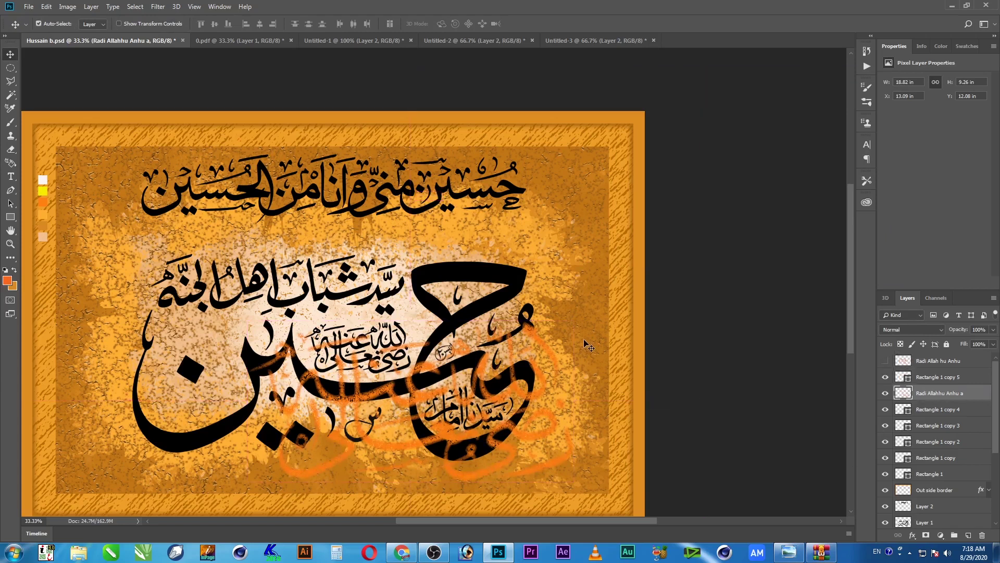
key("ctrl+bracketleft")
key("ctrl+bracketleft")
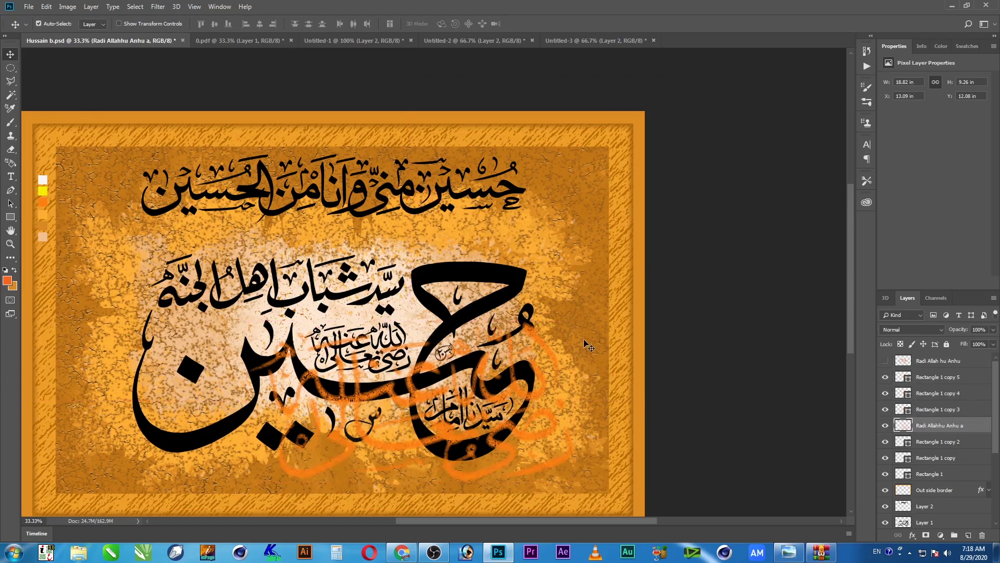
key("ctrl+bracketleft")
key("ctrl+bracketleft")
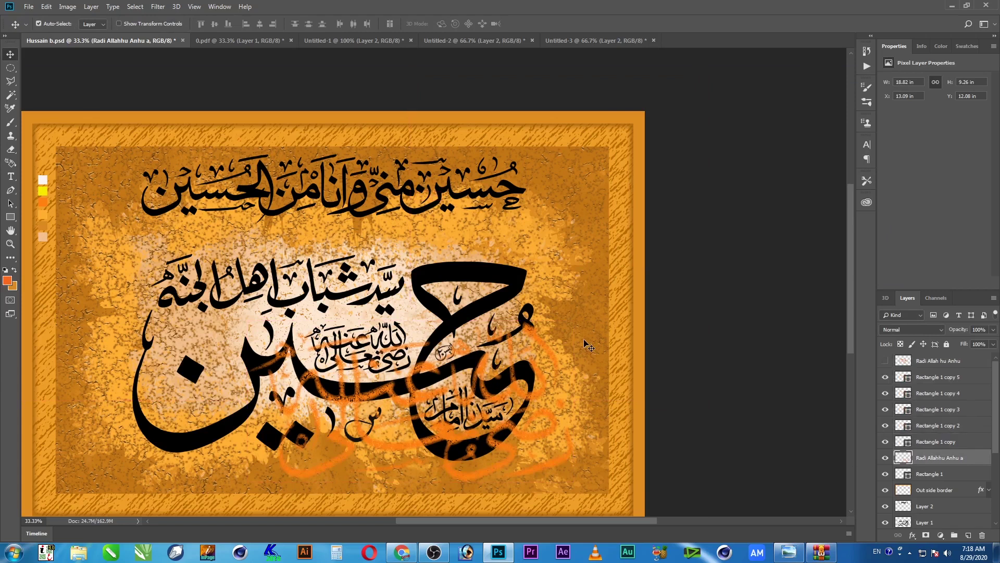
key("ctrl+bracketleft")
key("ctrl+bracketleft")
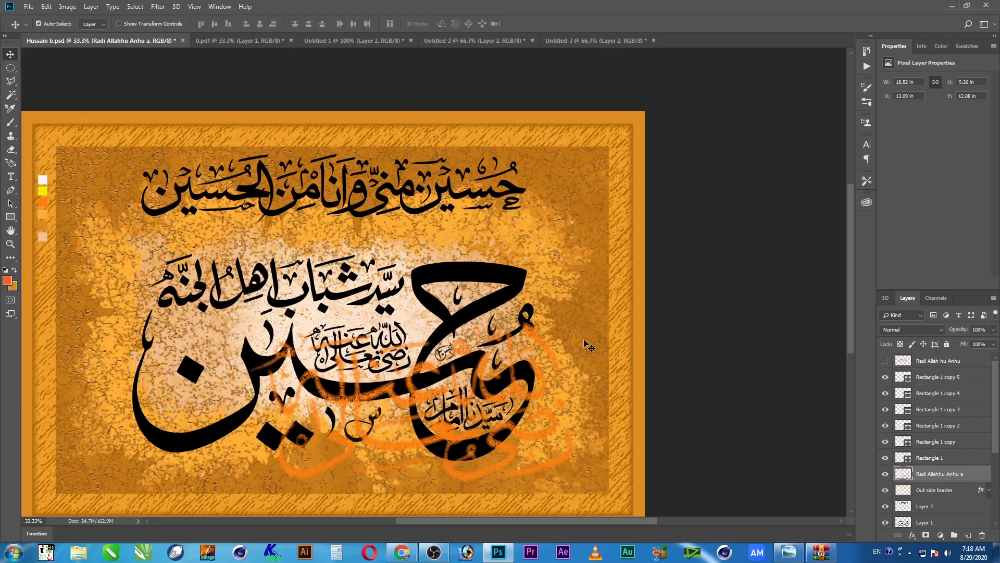
key("ctrl+bracketleft")
key("ctrl+bracketleft")
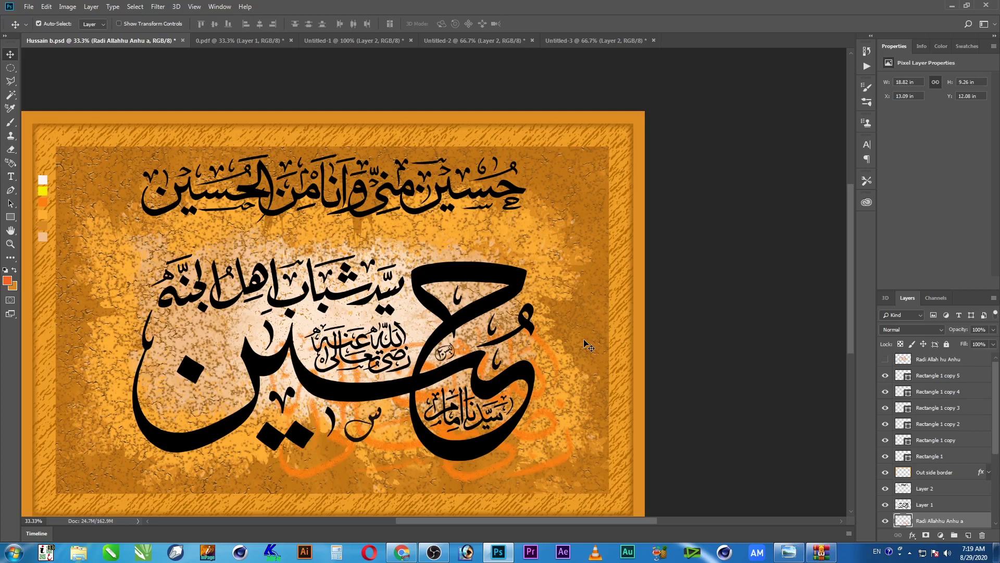
key("ctrl+bracketright")
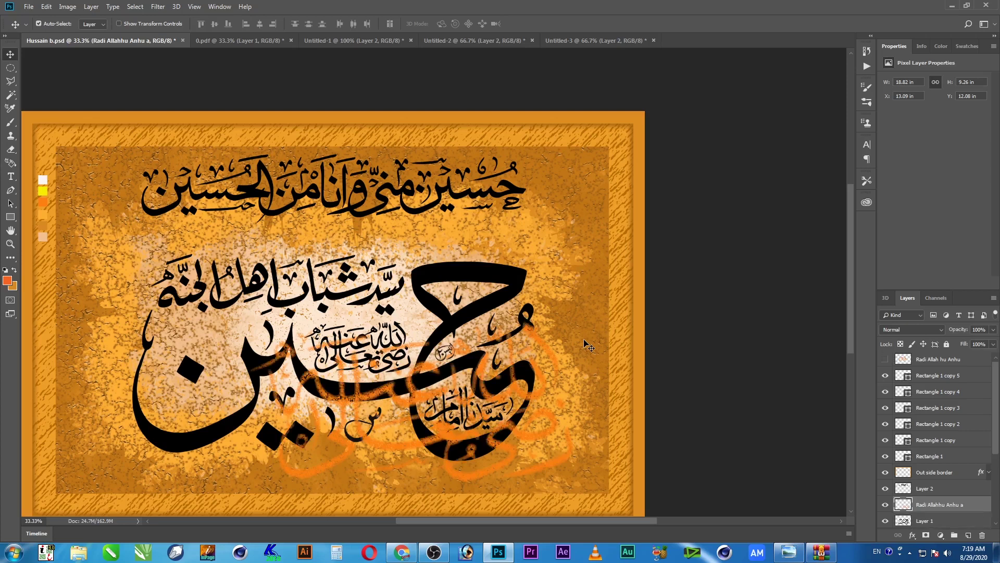
key("ctrl+bracketleft")
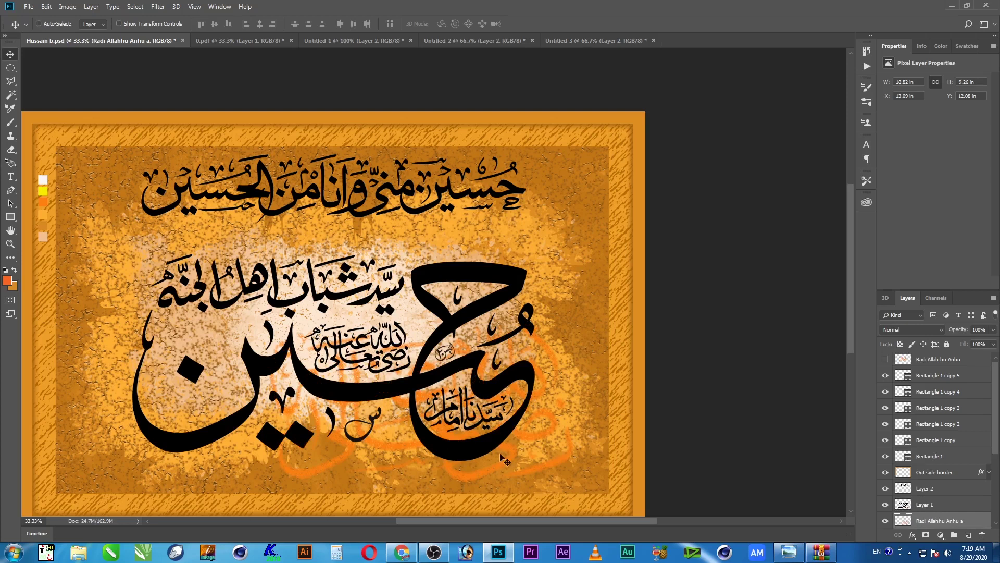
Duplicate the soft-edged calligraphy to X 14.68 in, Y 8.9 in and fill the copy with yellow f6ee02 sampled from the poster's swatches
left_click_drag(508, 461, 535, 406)
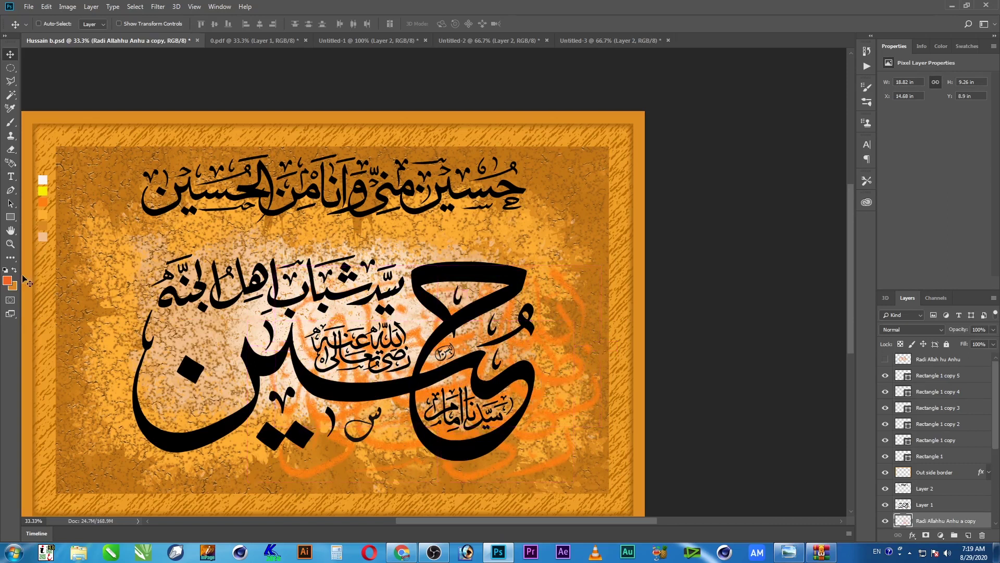
left_click(8, 281)
left_click(44, 189)
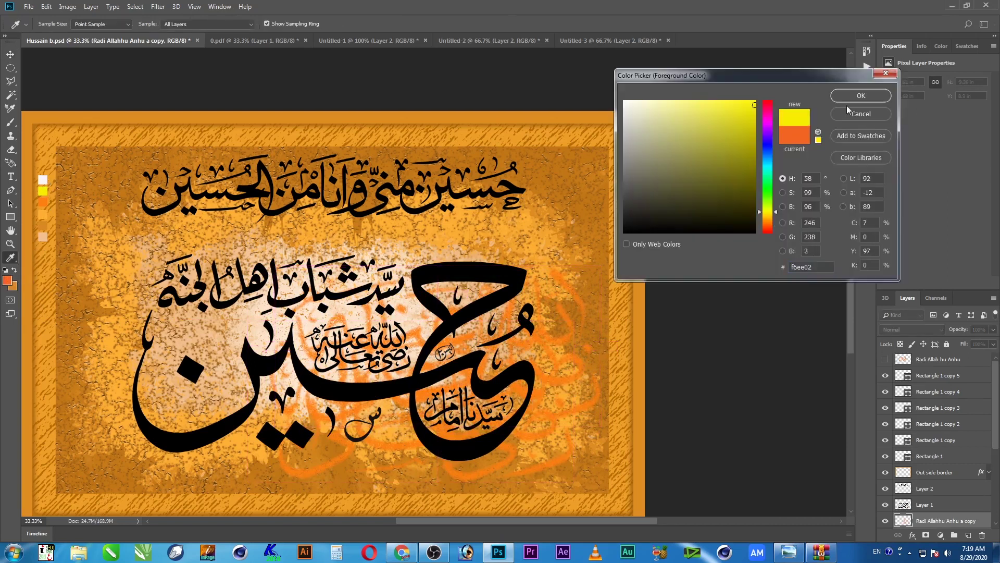
left_click(850, 99)
key("alt+shift+BackSpace")
Duplicate the yellow calligraphy to X 9.73 in, Y 3.95 in and fill the copy with pale peach sampled from the background
left_click_drag(563, 412, 458, 331)
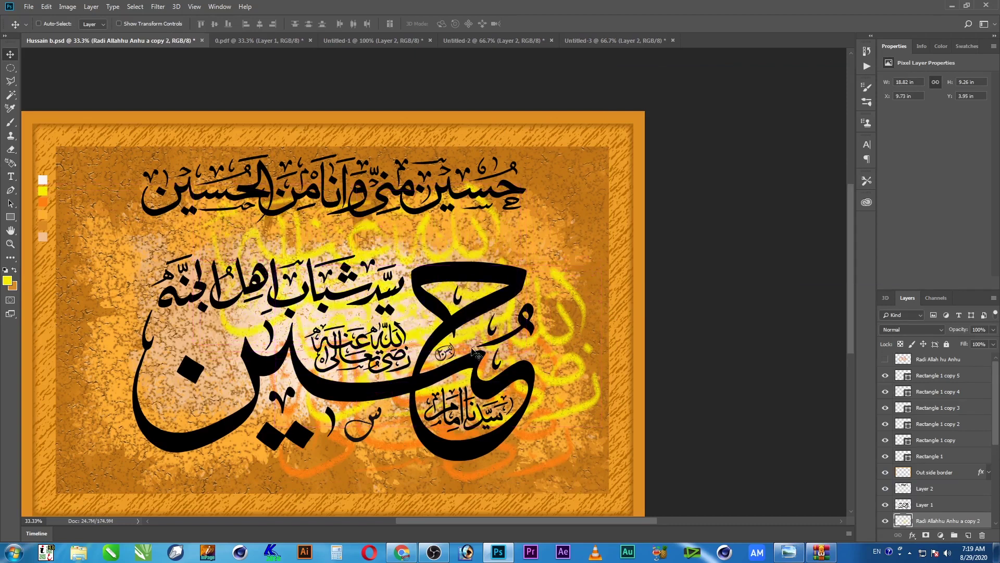
left_click(8, 281)
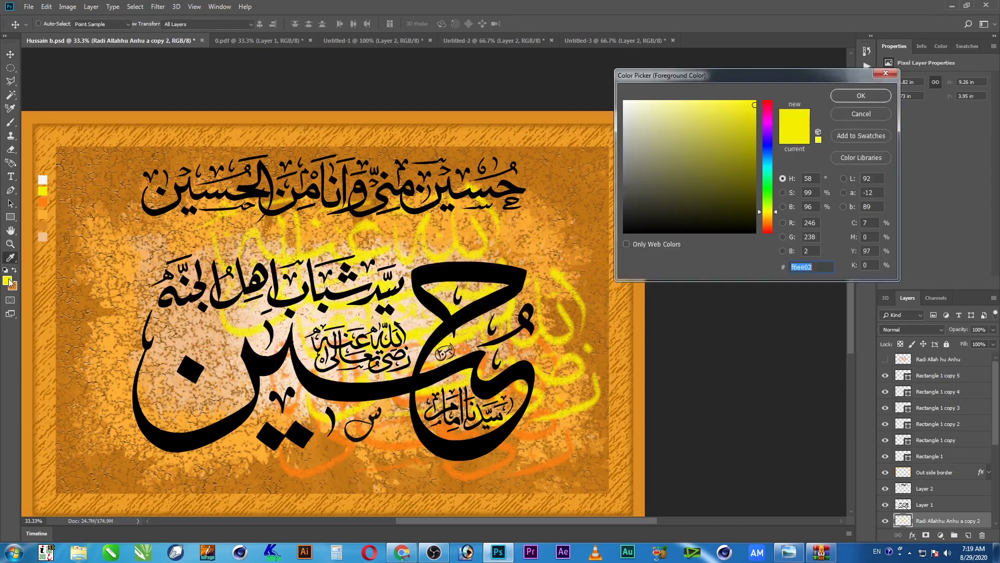
left_click(365, 305)
left_click(861, 98)
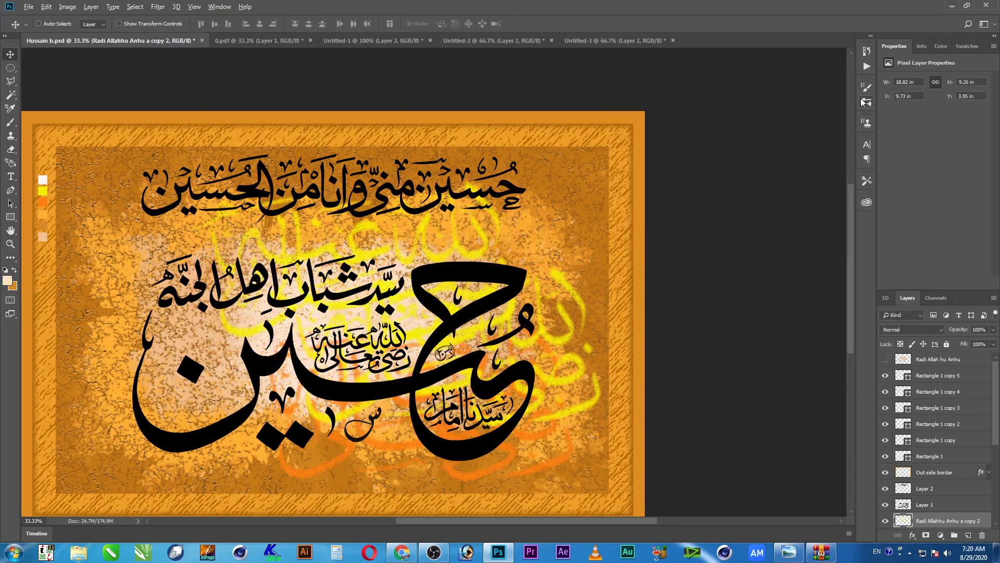
key("alt+shift+BackSpace")
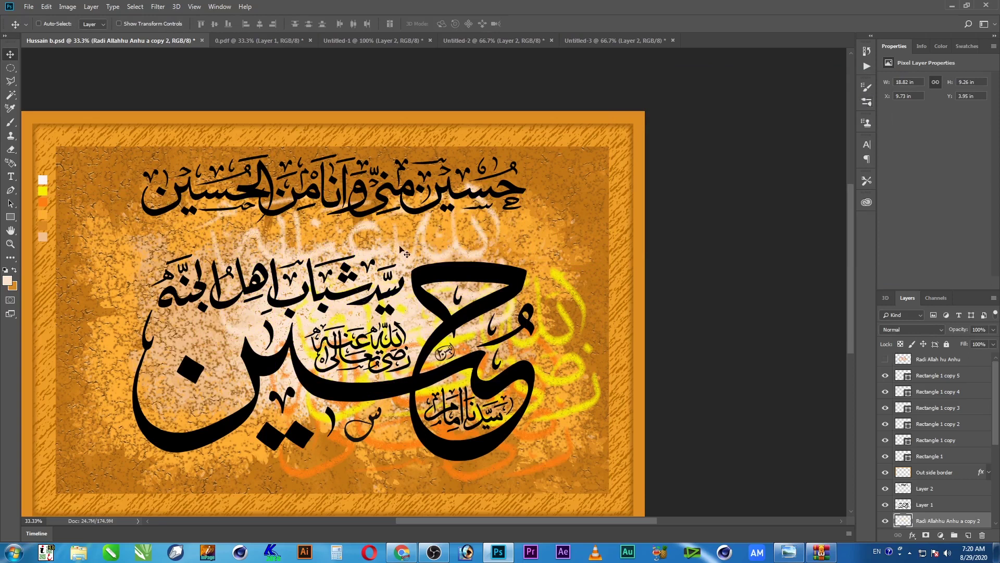
Duplicate the peach calligraphy to X 2.23 in, Y 9.73 in and fill the copy with a redder version of the sampled orange fc7e11
left_click_drag(434, 237, 322, 349)
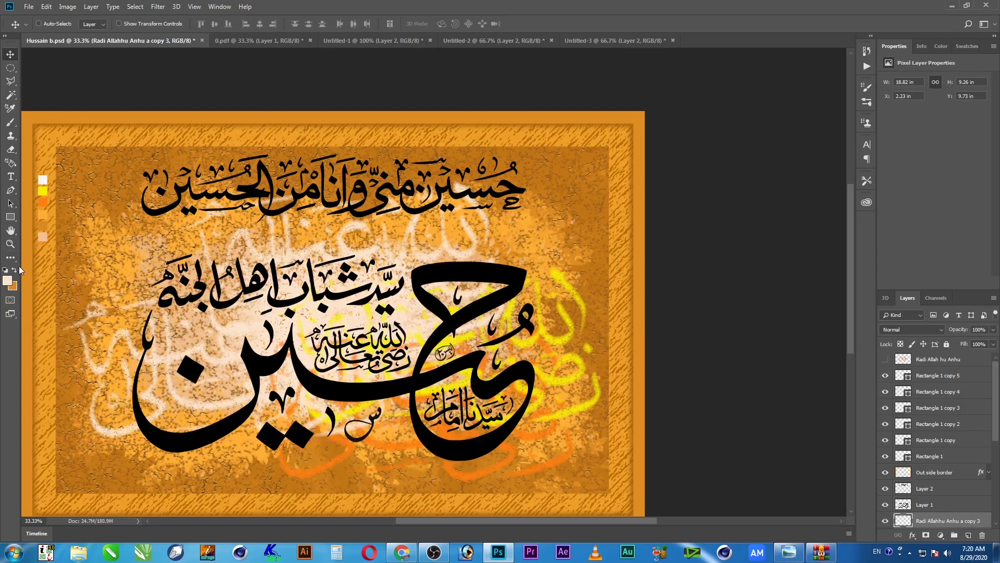
key("i")
left_click(44, 204)
left_click(9, 281)
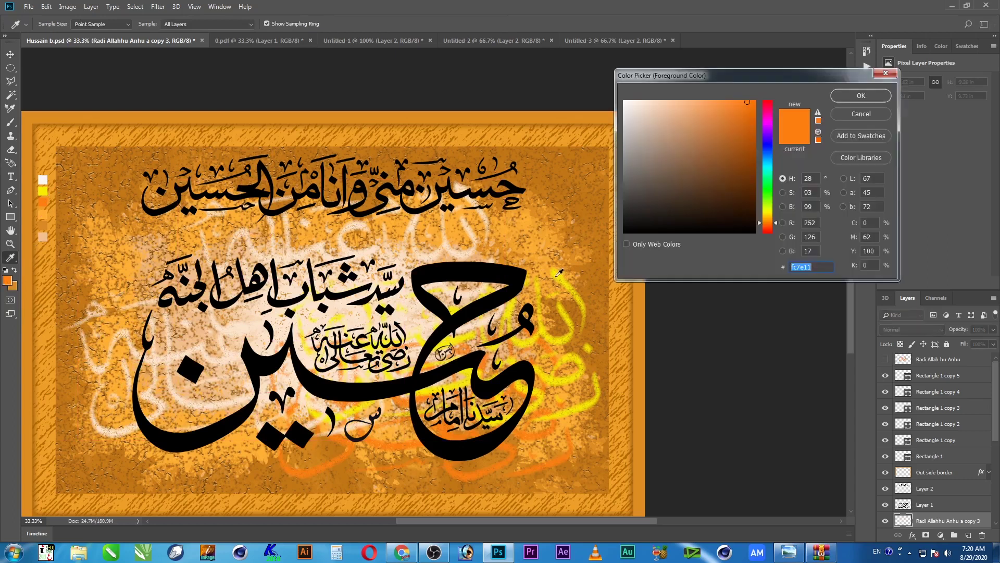
left_click(867, 237)
key("Return")
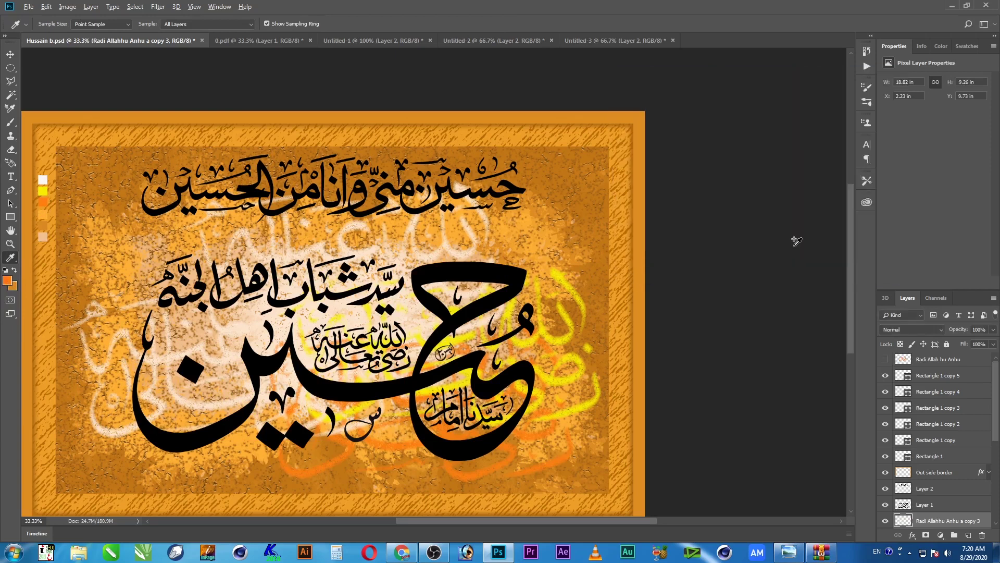
key("shift+alt+BackSpace")
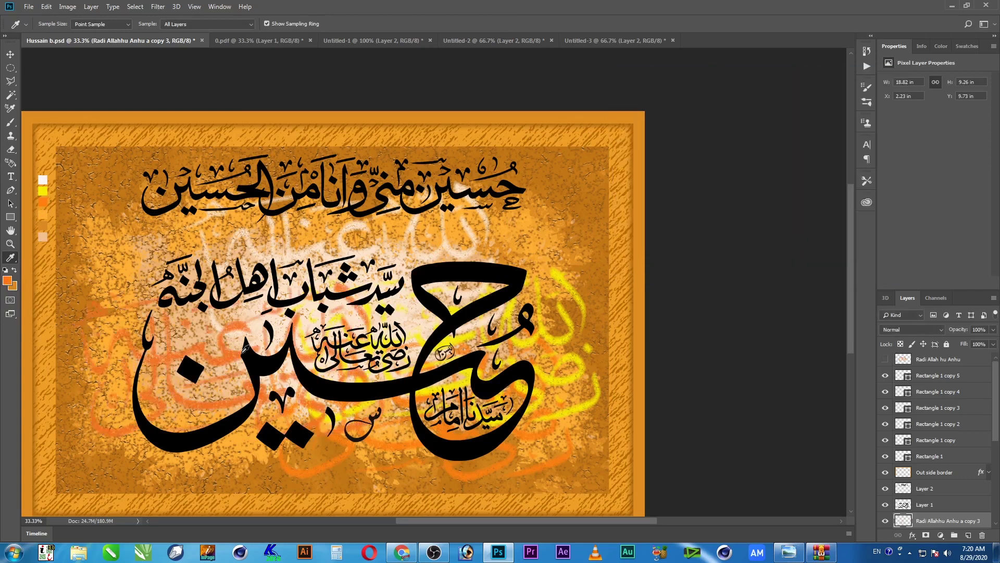
Try successive blending modes on Radi Allahhu Anhu a copy 3 and set it to Vivid Light
left_click(926, 332)
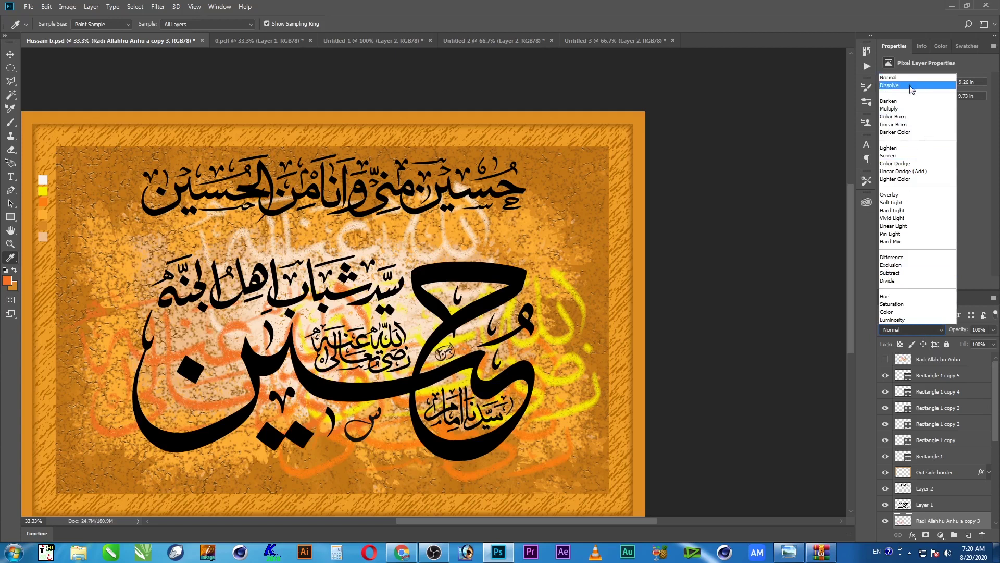
left_click(911, 86)
key("Down")
key("Down")
key("Down")
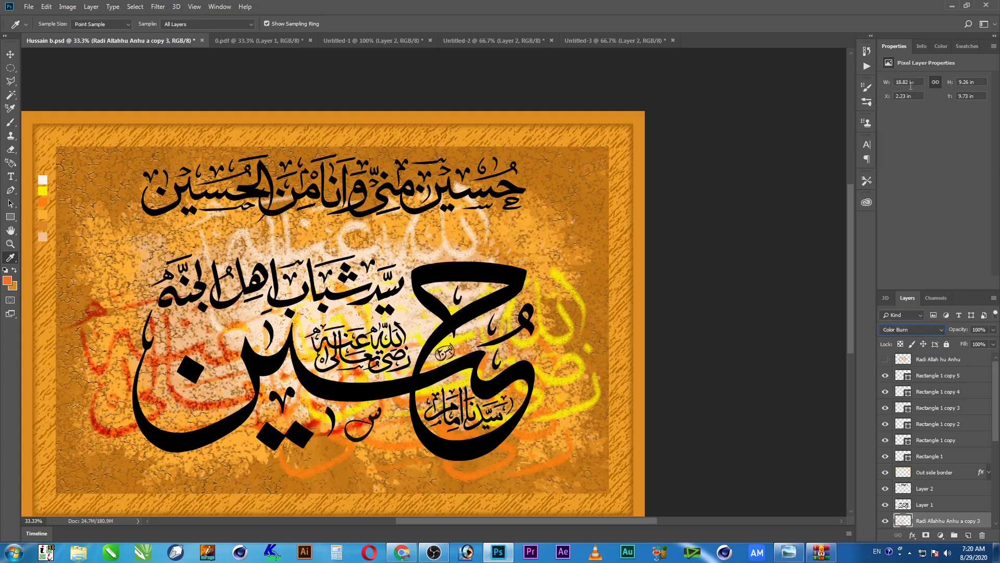
key("Up")
key("Down")
key("Down")
key("Down")
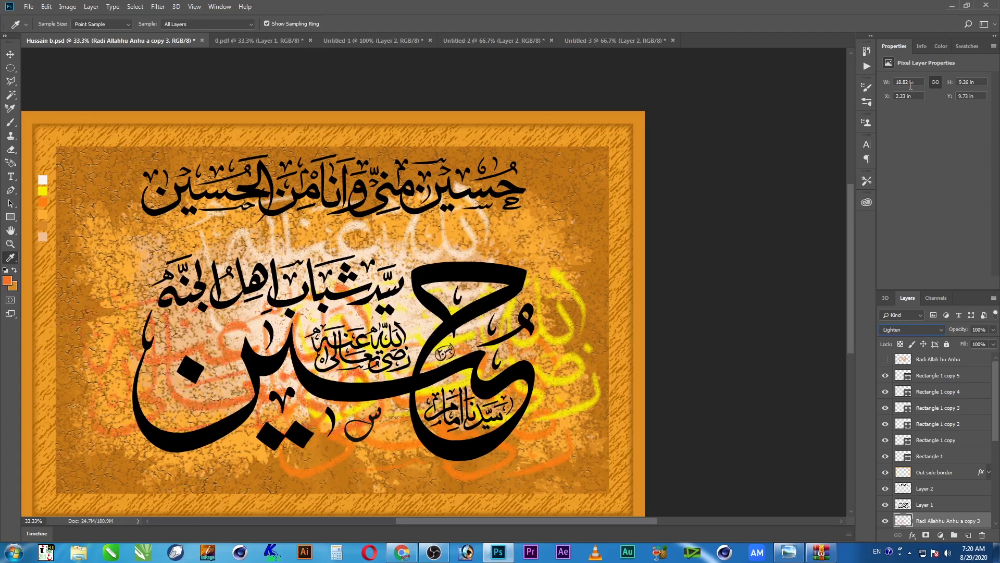
key("Down")
key("Down")
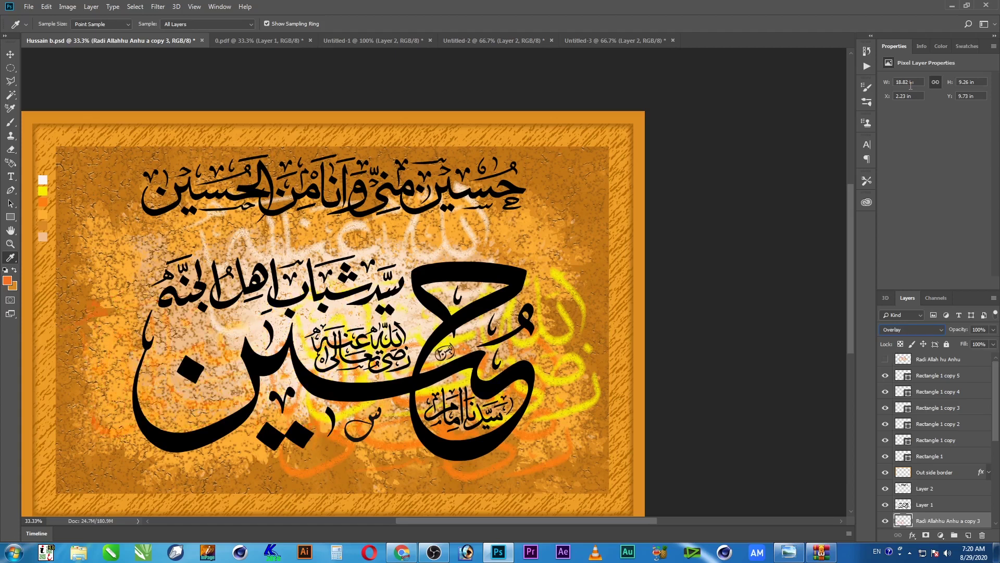
key("Down")
key("Down")
key("Down")
key("Down")
key("Down")
key("Down")
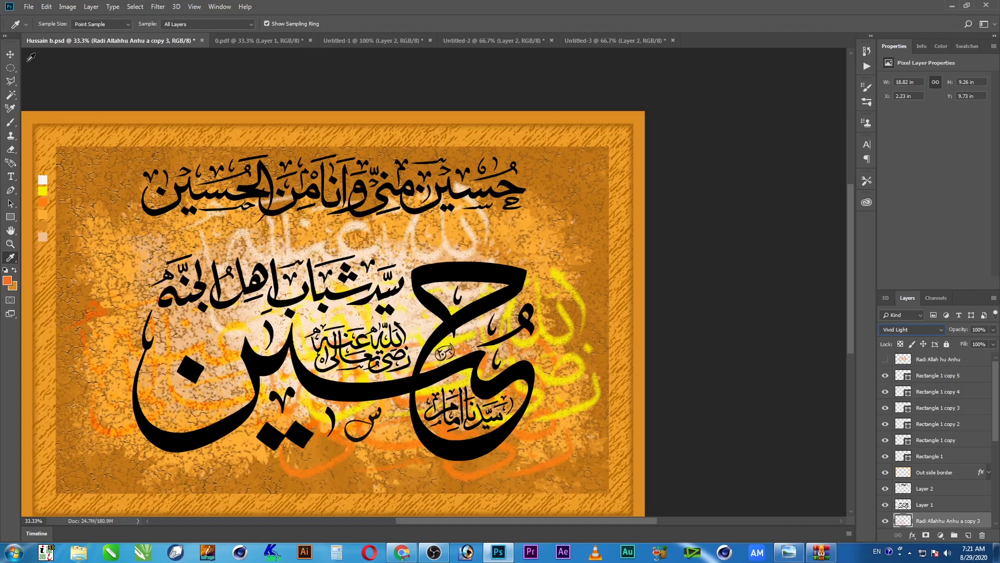
Select the original Radi Allahhu Anhu a layer on the canvas and change its blending mode to Color Burn
left_click(10, 56)
right_click(554, 460)
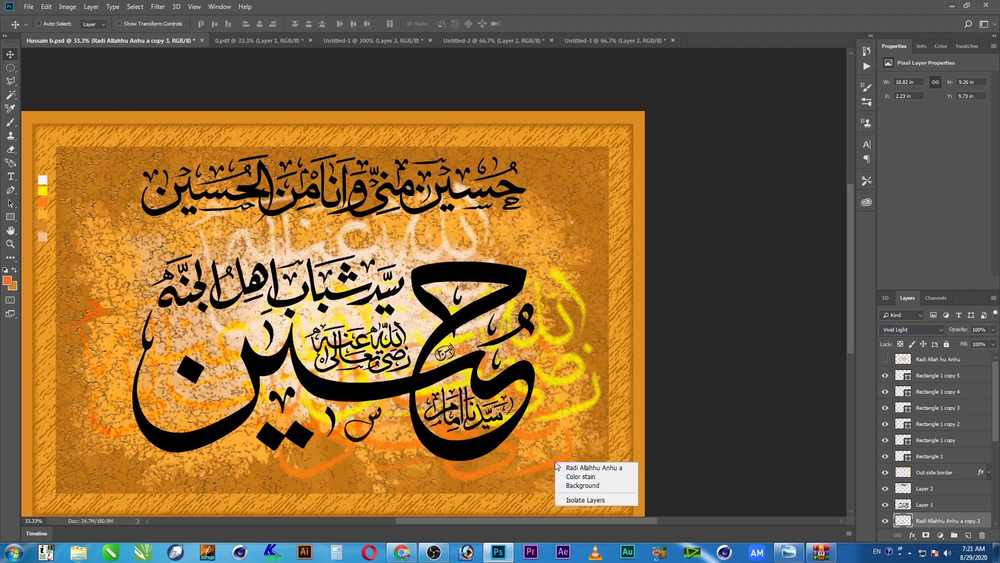
left_click(572, 466)
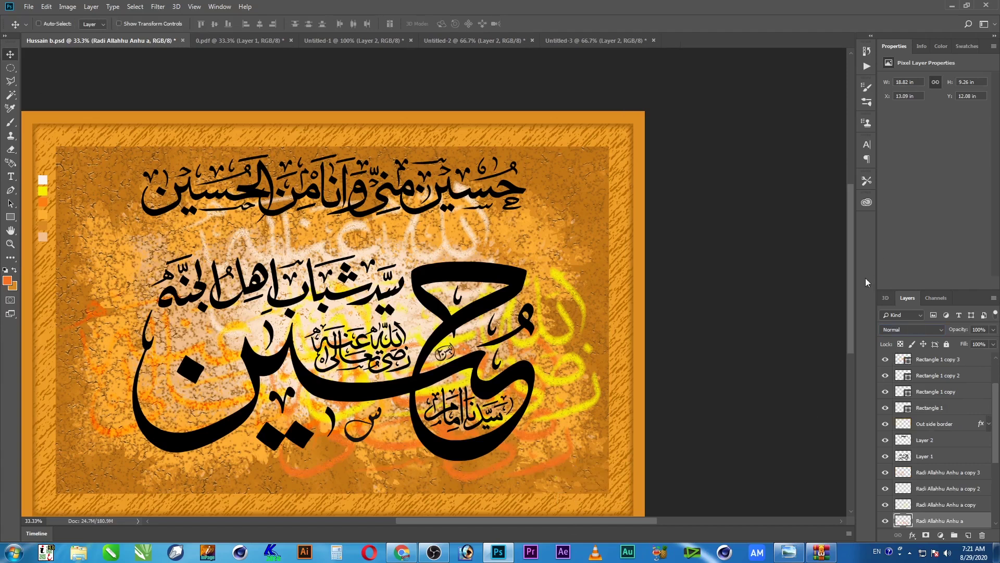
left_click(908, 330)
left_click(909, 330)
key("Down")
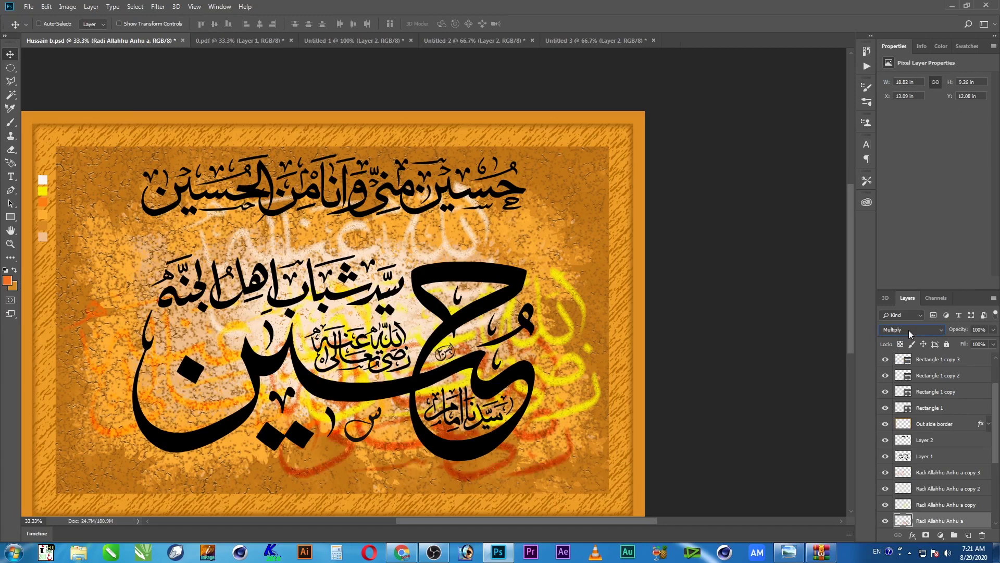
key("Down")
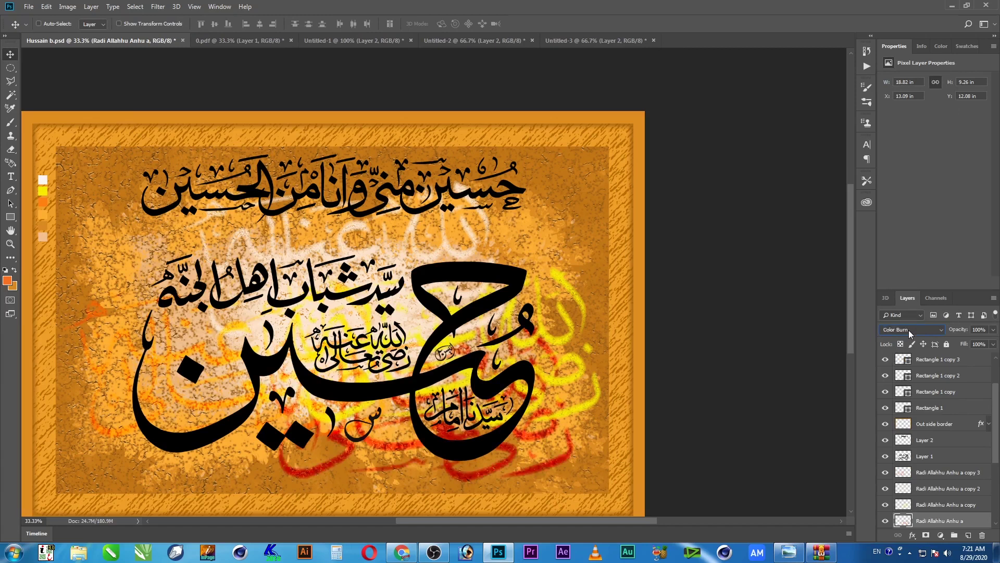
Try successive blending modes on the original Radi Allahhu Anhu a layer and set it to Linear Light
key("Down")
key("Down")
key("Down")
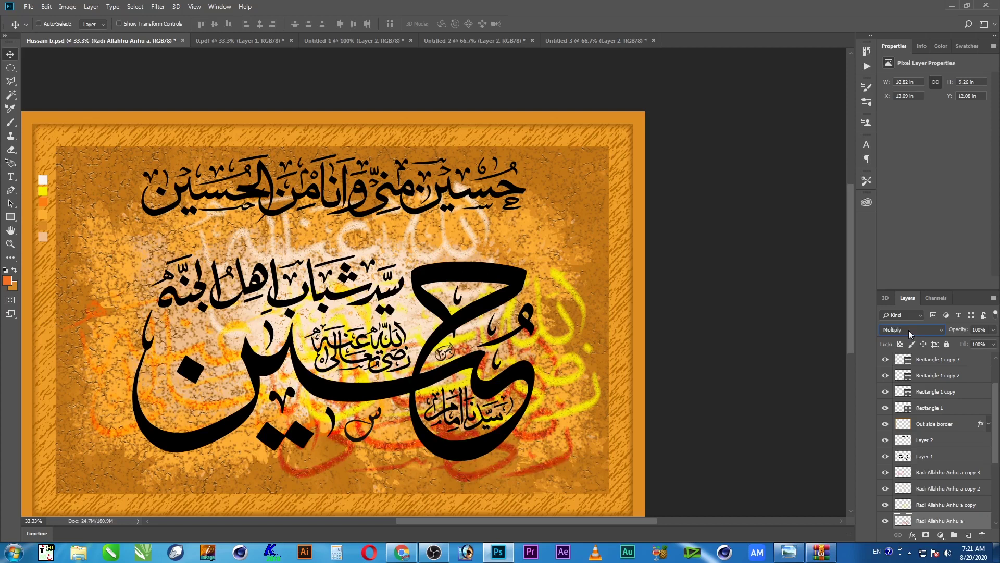
key("Down")
key("Down")
key("Down")
key("Down")
key("Down")
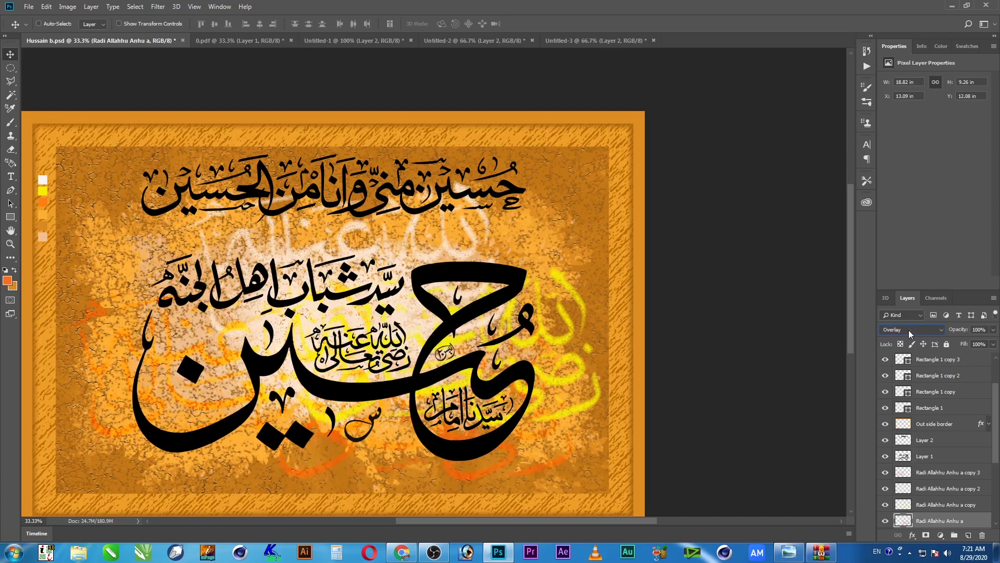
key("Down")
key("Down")
key("Down")
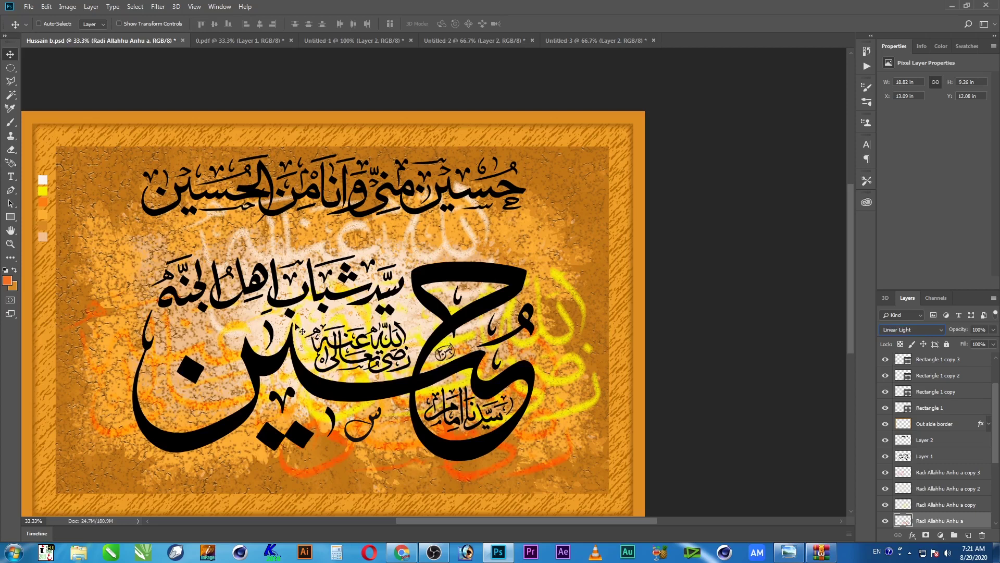
Save the document and save a new version of it as Hussain c.psd
key("ctrl+s")
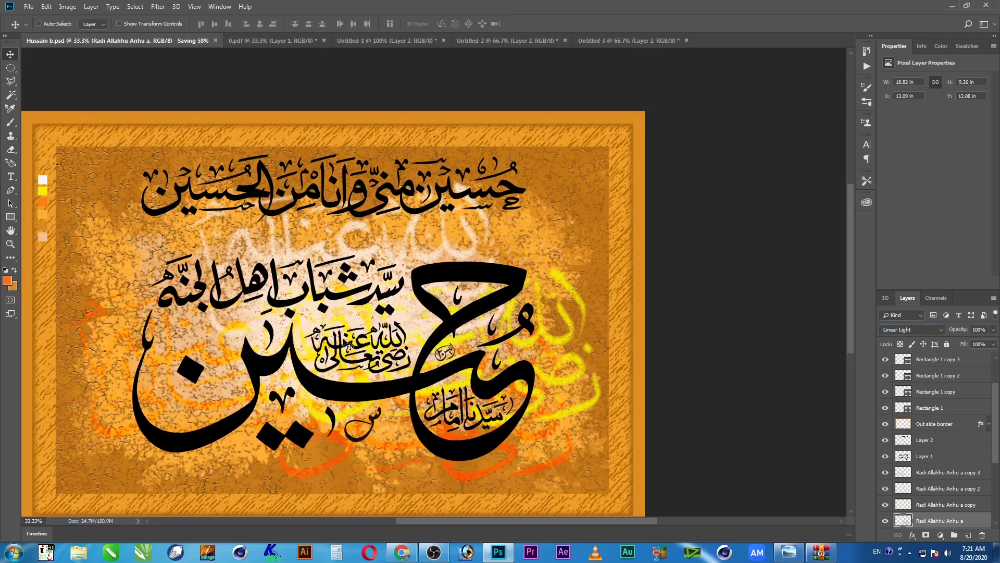
key("ctrl+shift+s")
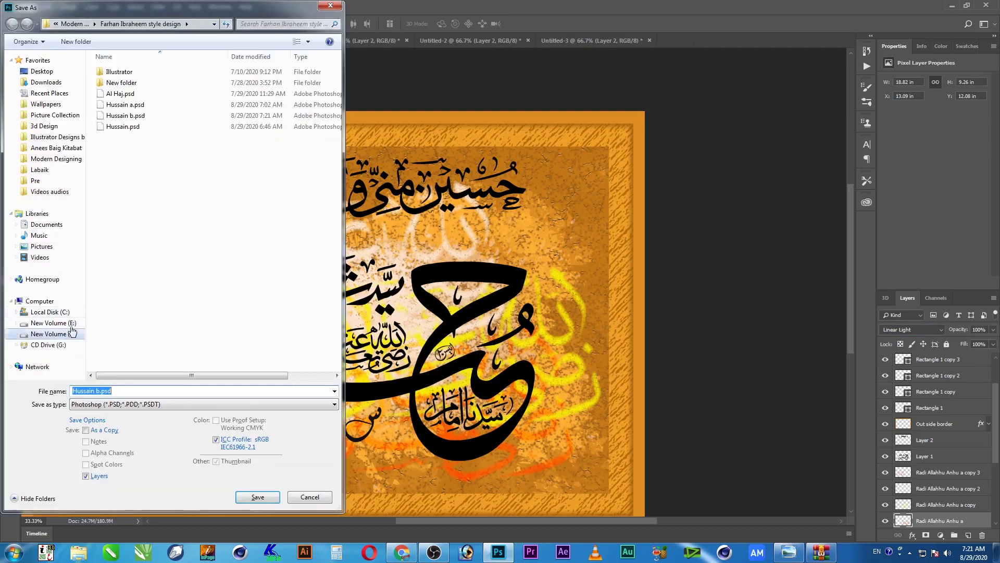
left_click(96, 391)
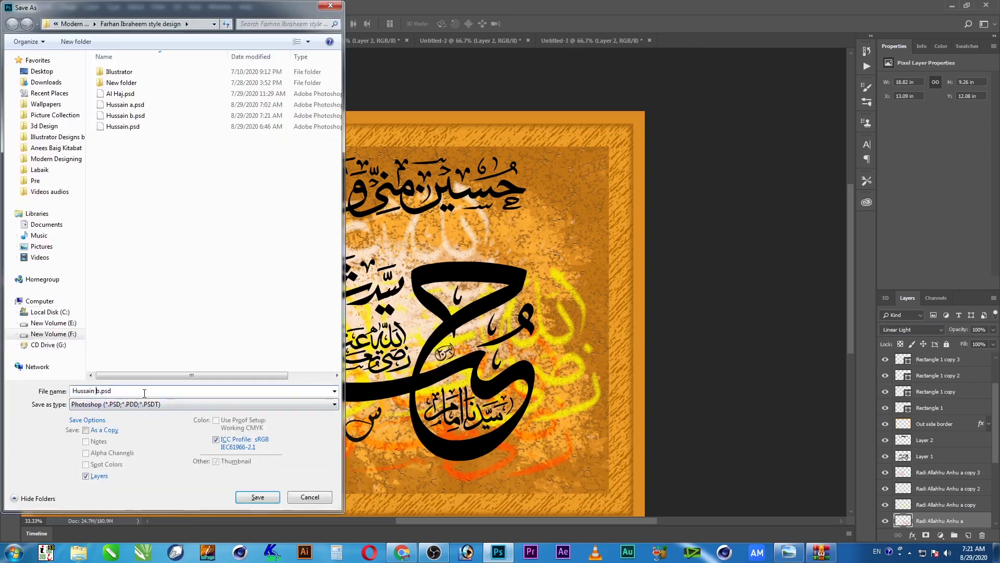
type("c")
left_click(258, 496)
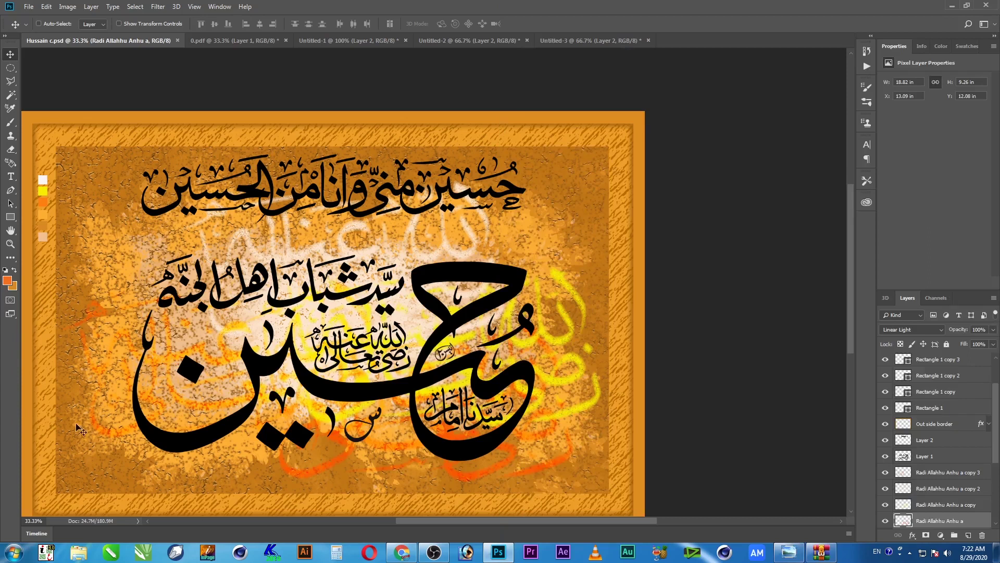
Select Radi Allahhu Anhu a copy 3 on the canvas and duplicate it straight up to X 2.23 in, Y 3.95 in
right_click(97, 427)
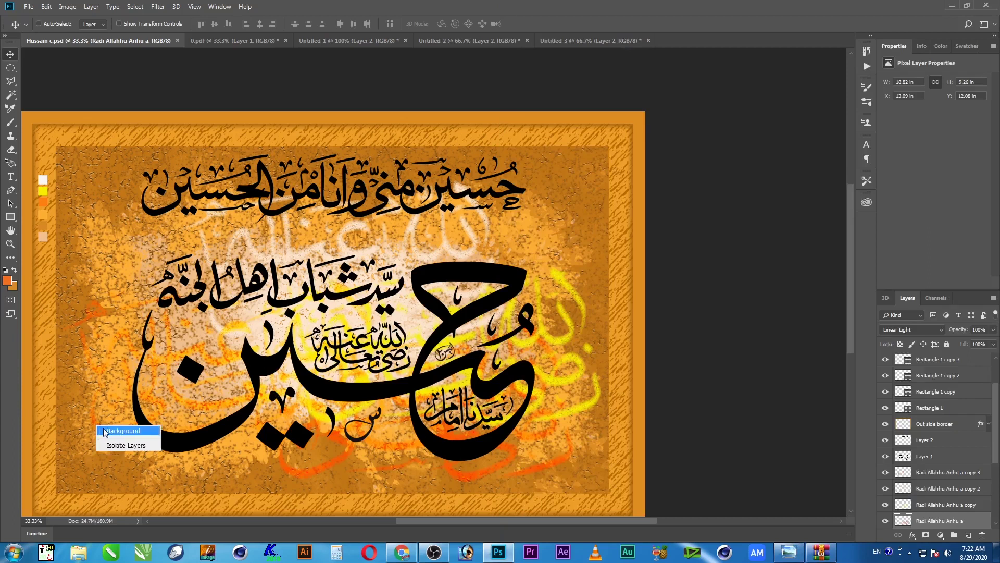
right_click(90, 414)
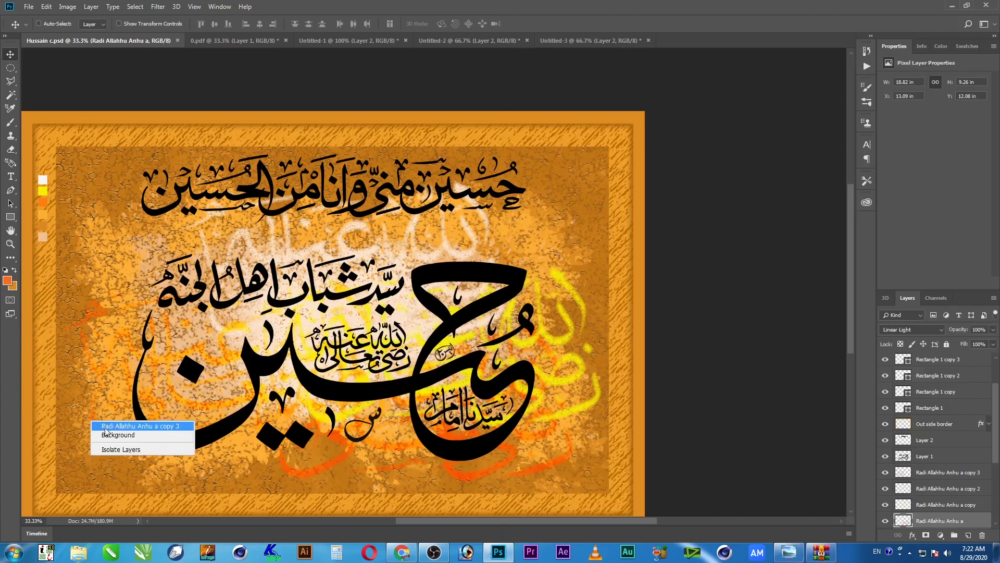
left_click(140, 422)
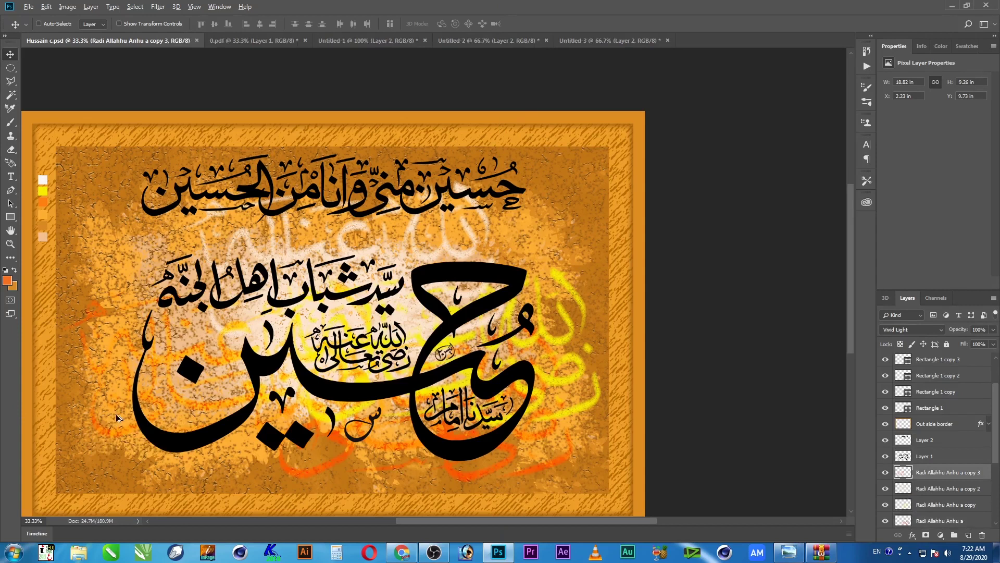
left_click_drag(116, 413, 120, 315)
key("ctrl+j")
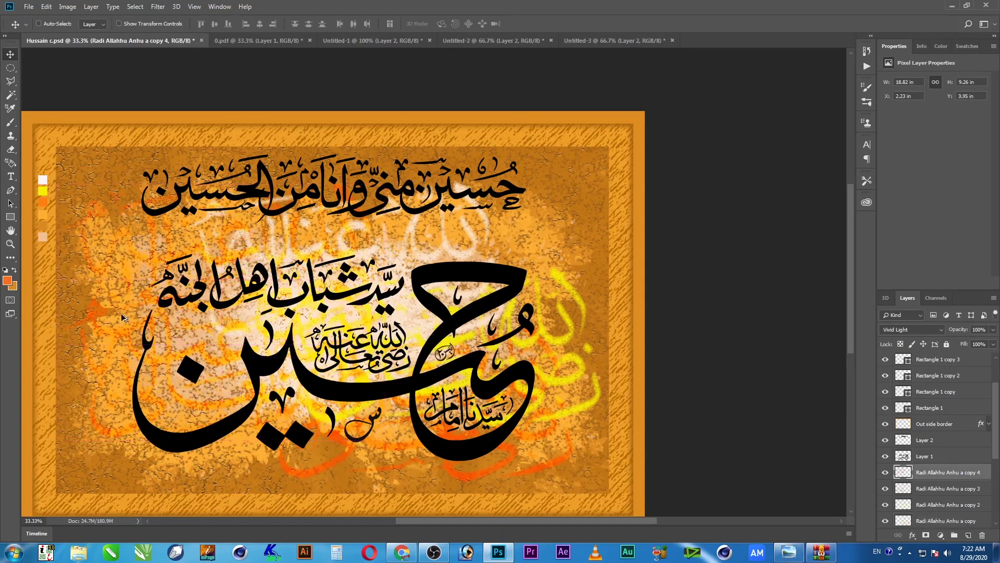
Rotate the new copy about 24° clockwise, shrink it to about 12.97 in × 9.95 in and move it to X 4.21 in, Y 3.93 in
key("ctrl+t")
left_click_drag(133, 151, 191, 151)
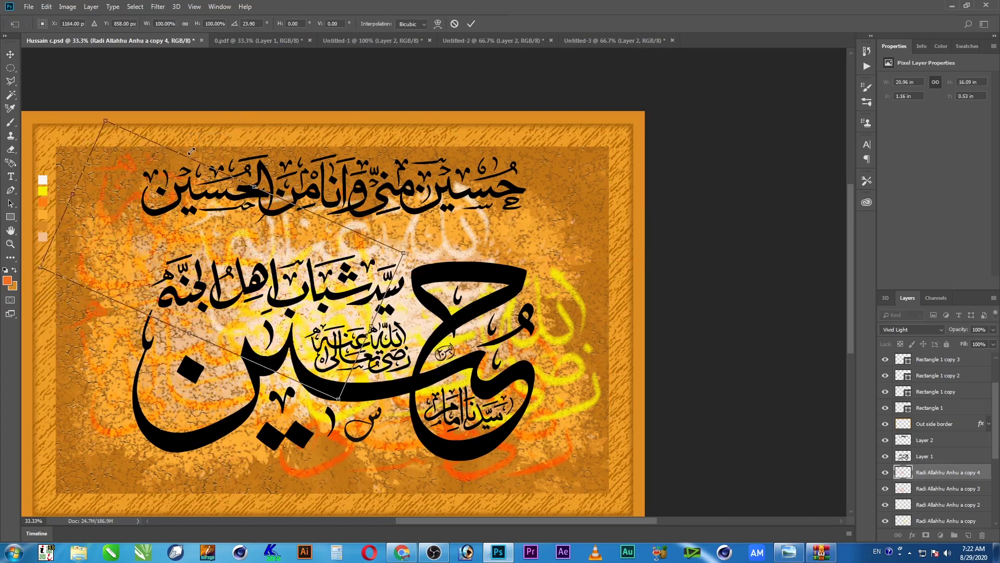
left_click_drag(402, 255, 358, 266)
key("Return")
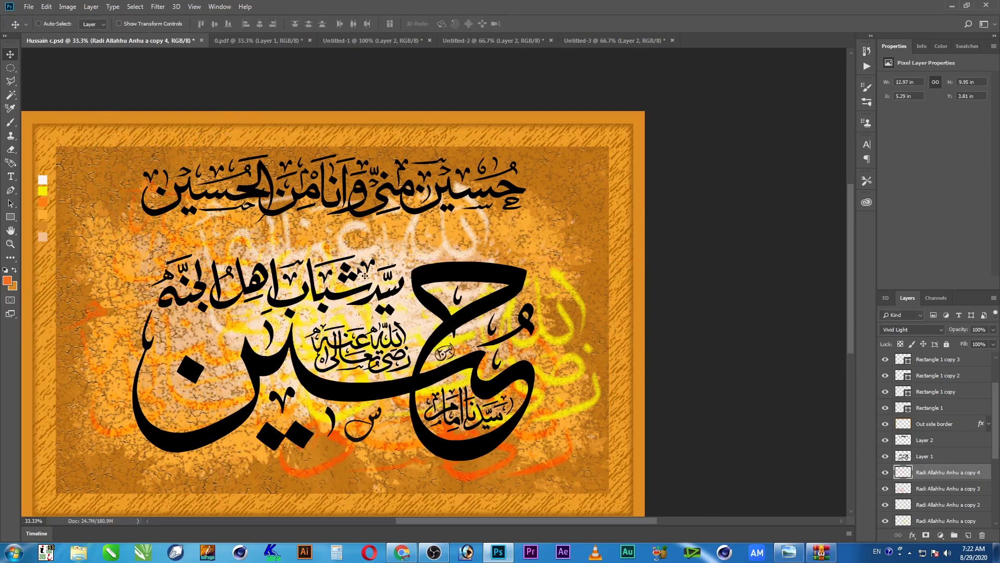
left_click_drag(241, 244, 218, 243)
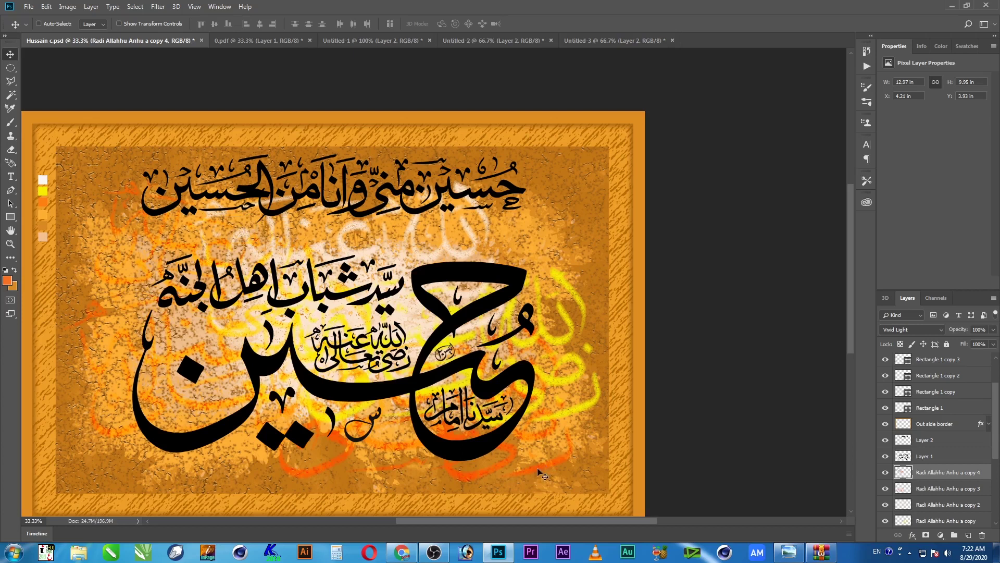
Check the blending mode of the original Radi Allahhu Anhu a layer and try Linear Light on Radi Allahhu Anhu a copy 4
left_click(917, 329)
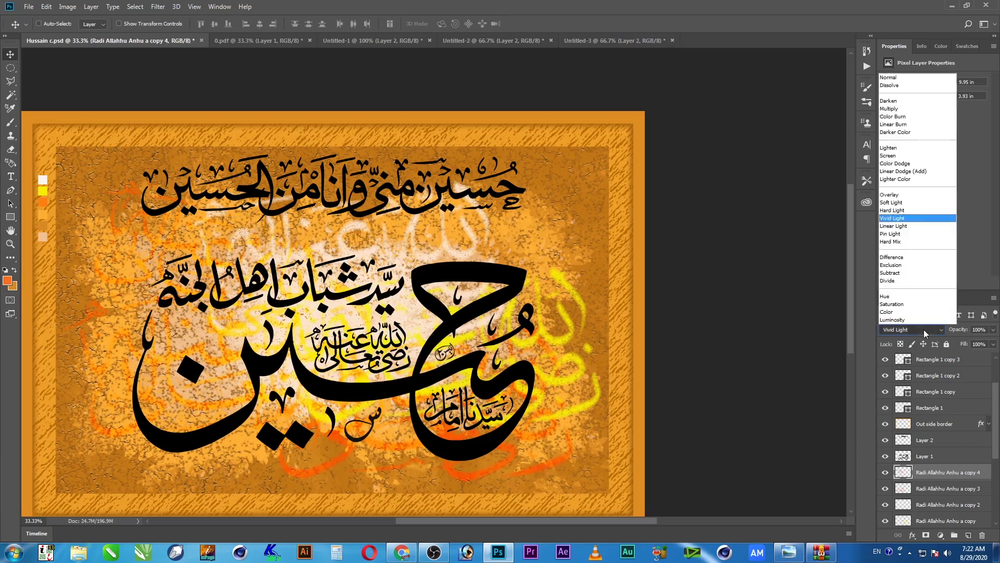
left_click(924, 329)
right_click(545, 466)
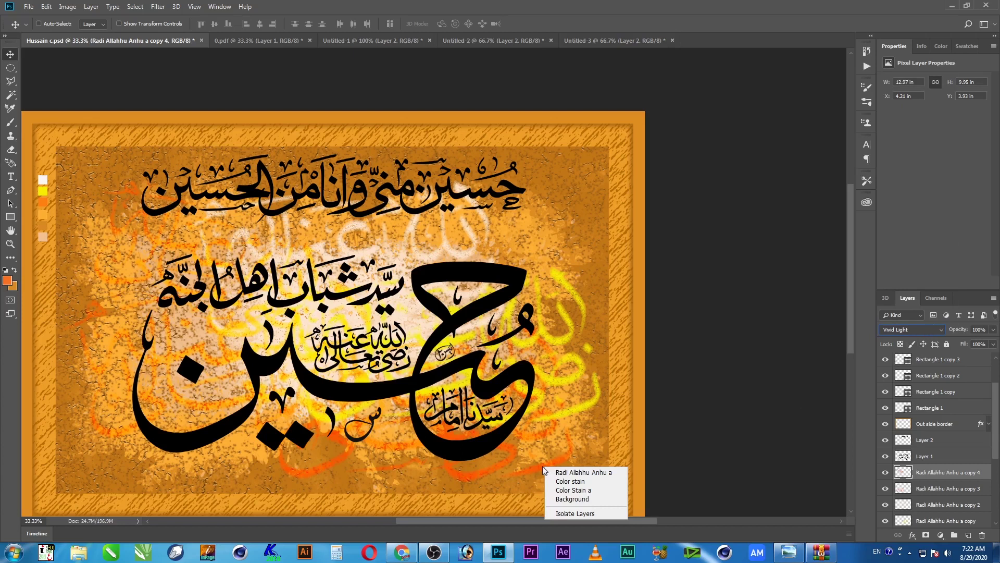
left_click(578, 472)
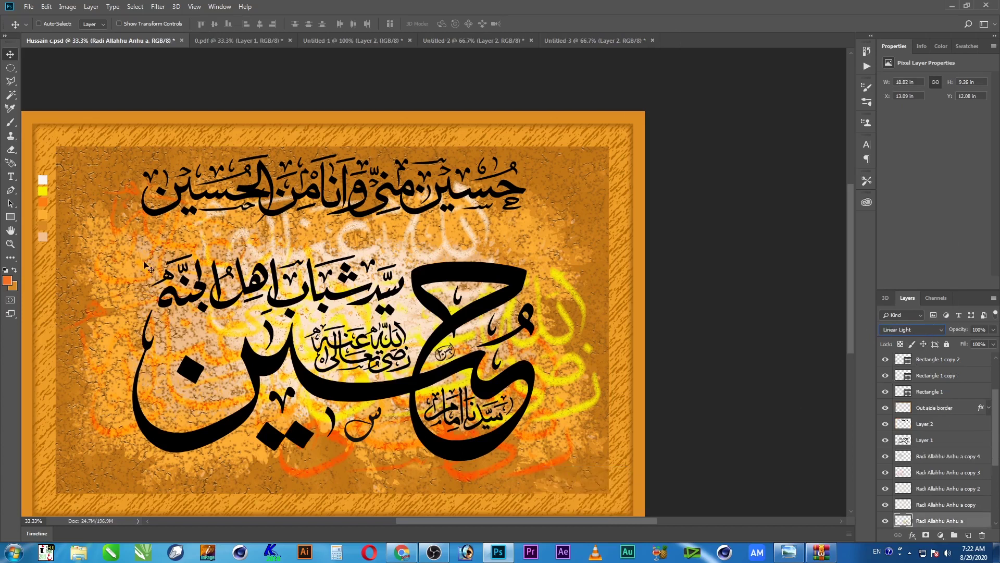
right_click(98, 269)
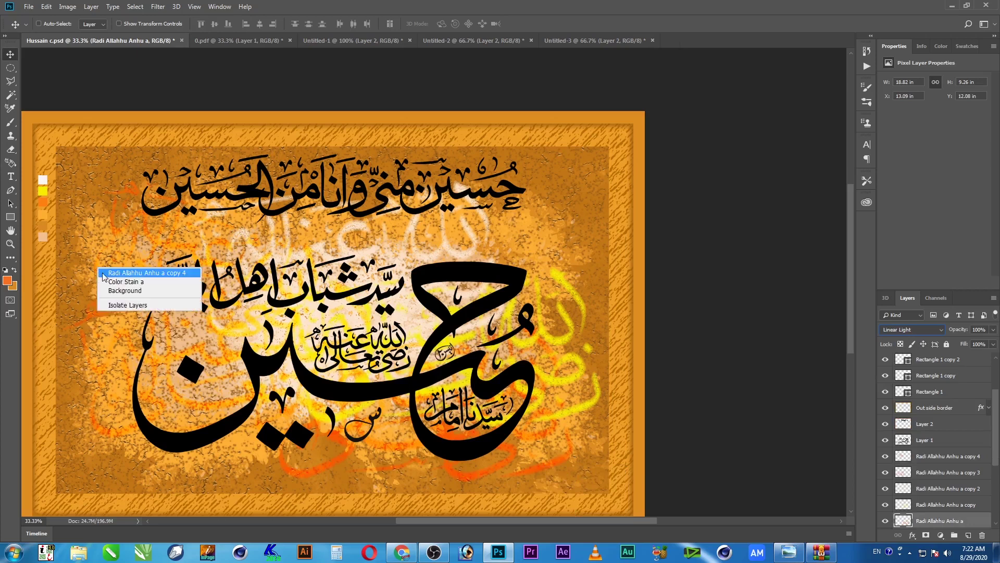
left_click(107, 275)
left_click(911, 329)
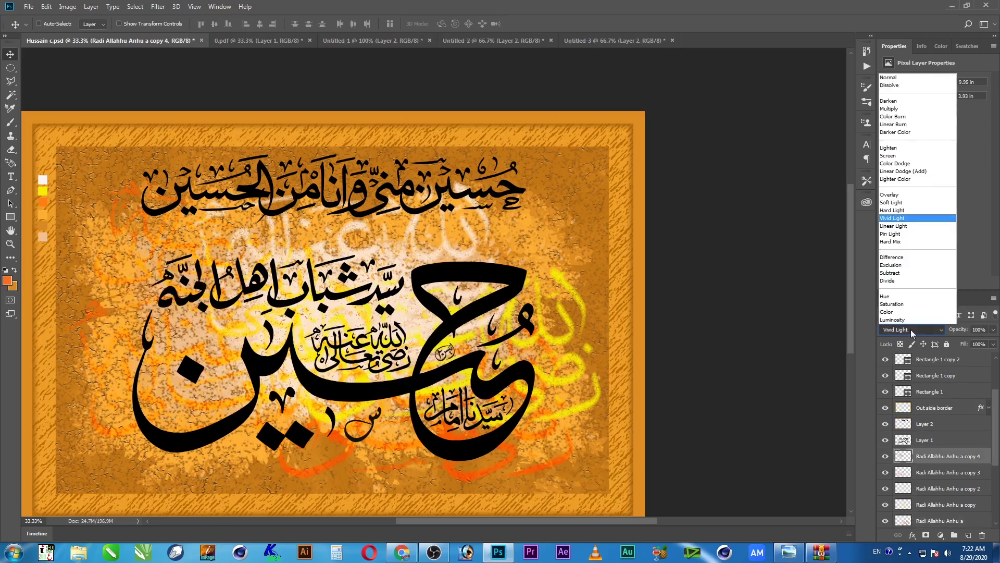
left_click(920, 228)
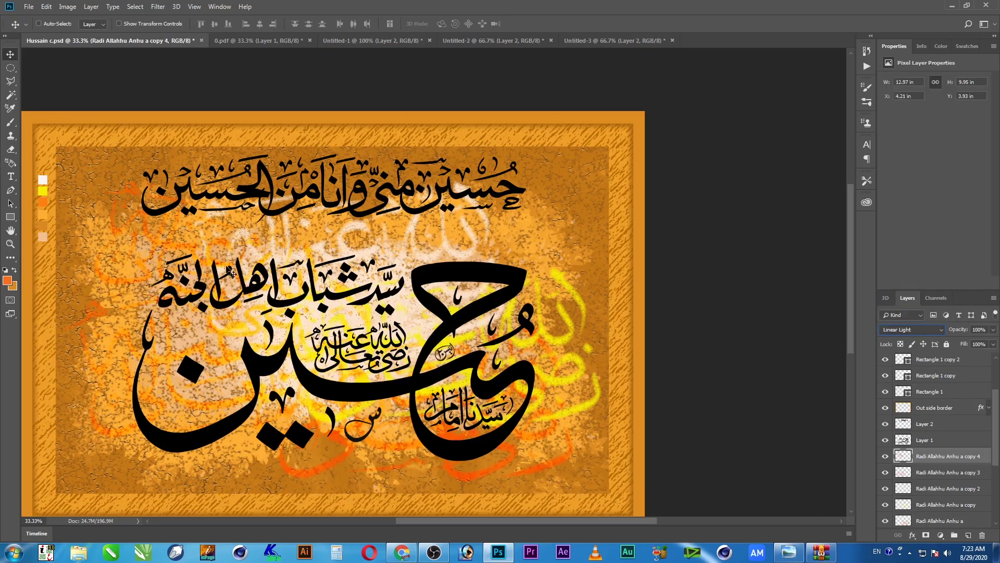
Try other blending modes on Radi Allahhu Anhu a copy 4, set it to Linear Dodge (Add) and save the document
key("Up")
key("Up")
key("Up")
key("Up")
key("Up")
key("Up")
key("Up")
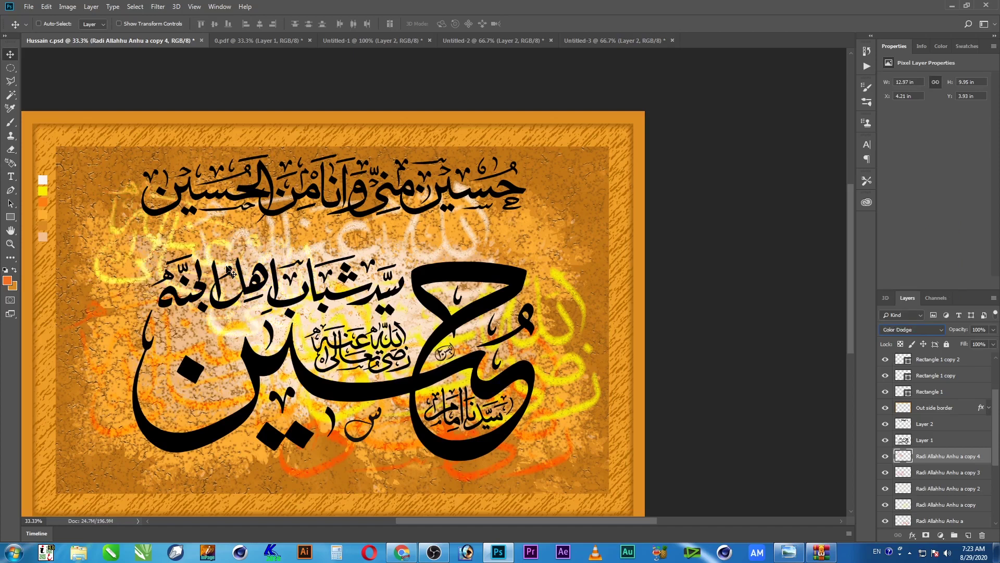
key("Down")
left_click(39, 24)
key("ctrl+s")
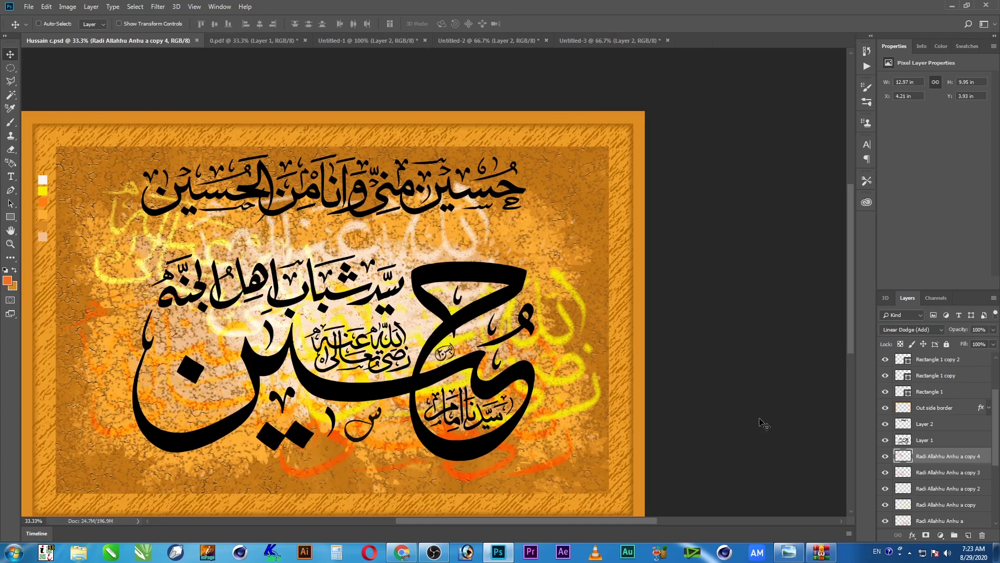
Select the upper calligraphy line on Layer 2 and give it a dark brown 341500 Color Overlay
right_click(517, 190)
left_click(529, 196)
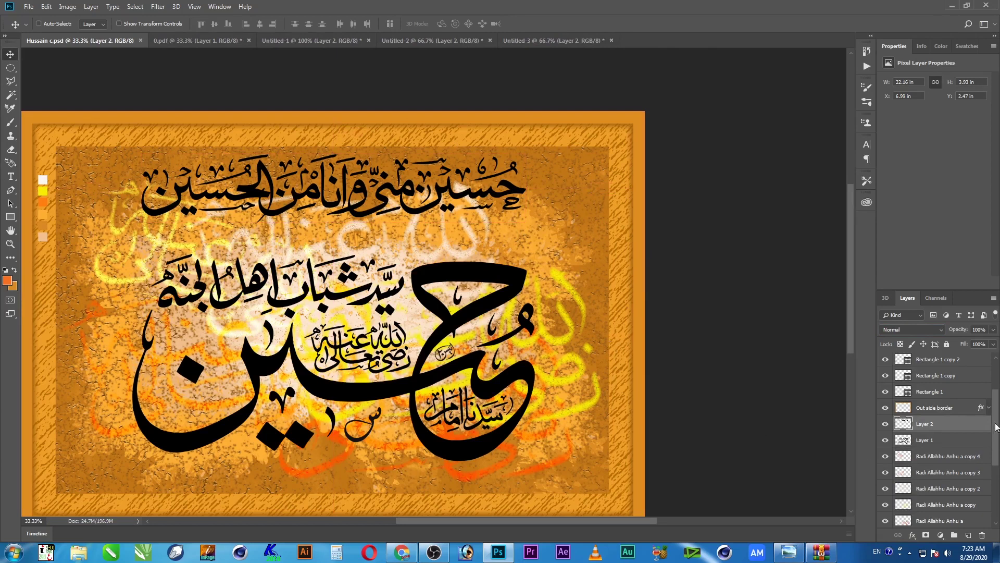
double_click(977, 425)
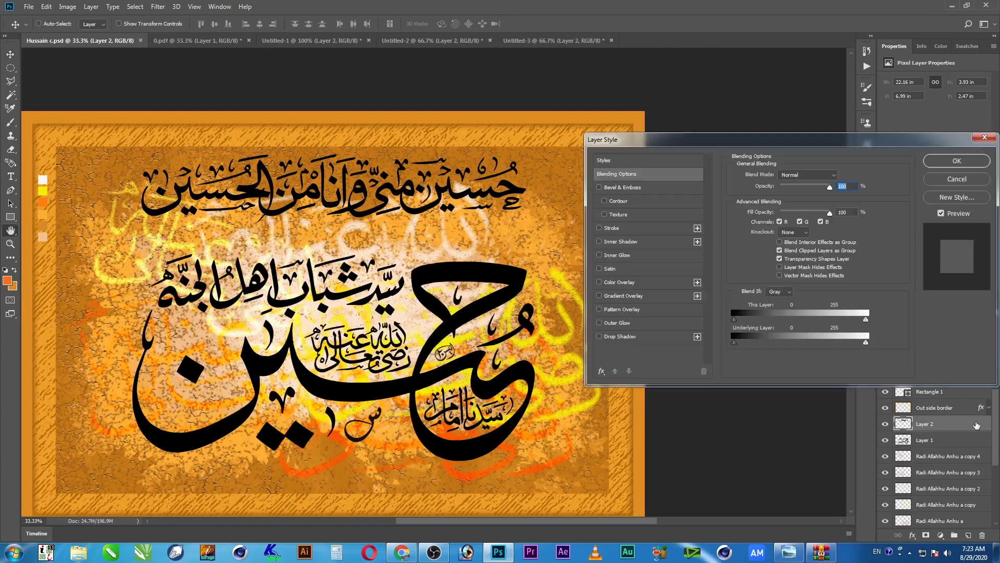
left_click(620, 282)
left_click(840, 176)
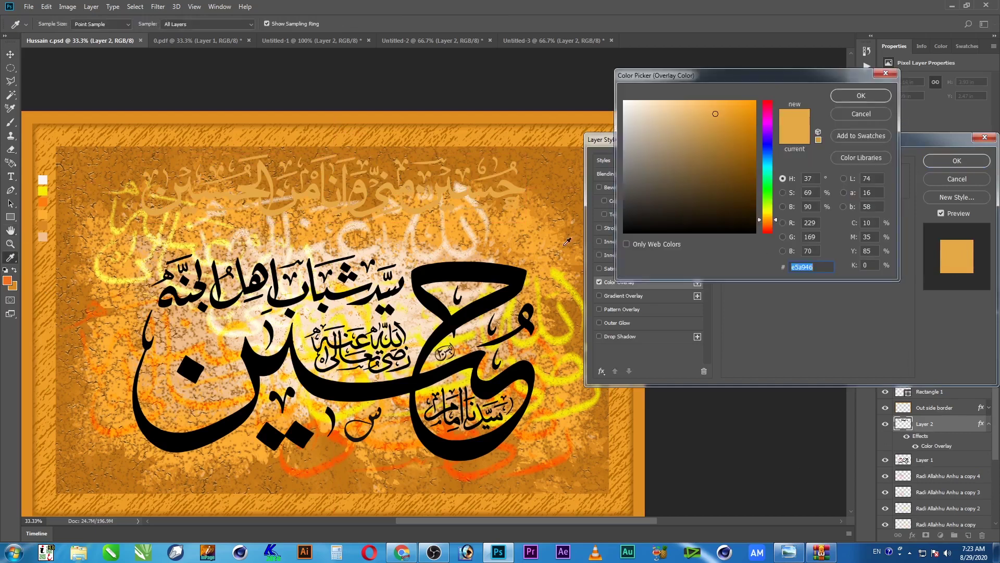
left_click(769, 224)
left_click_drag(749, 212, 776, 206)
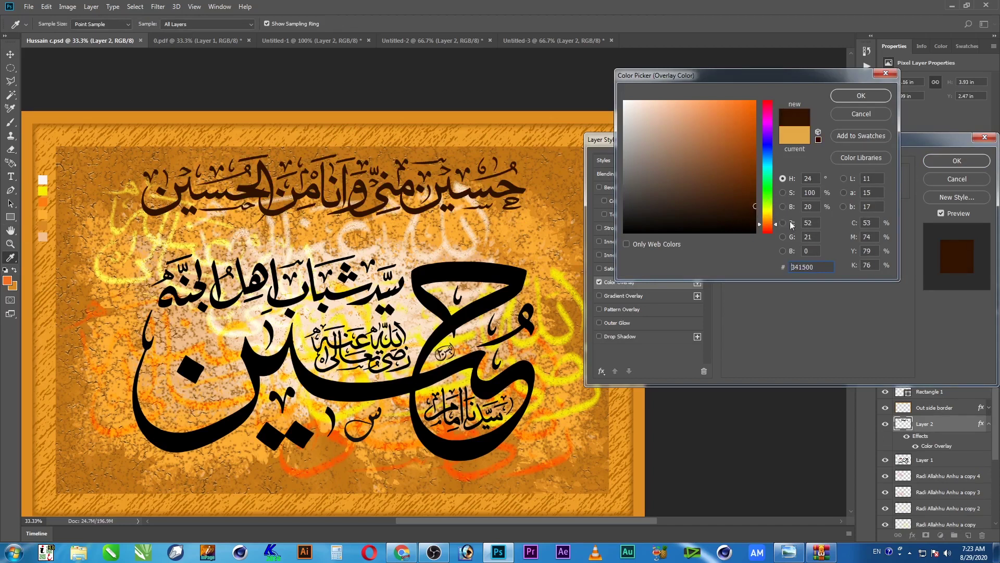
left_click(861, 96)
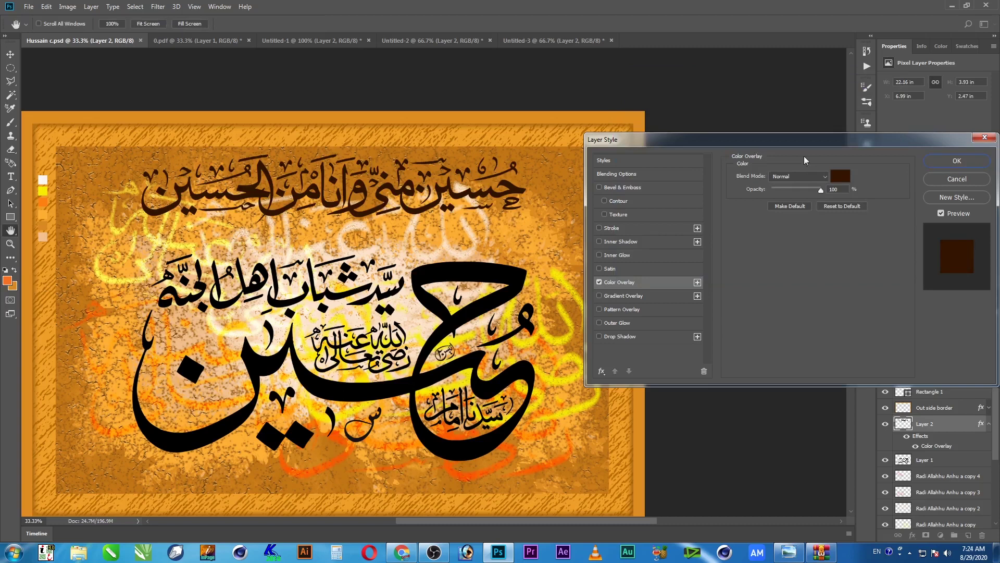
left_click(957, 162)
Examine the recoloured upper calligraphy line at 100% zoom and save the document
key("z")
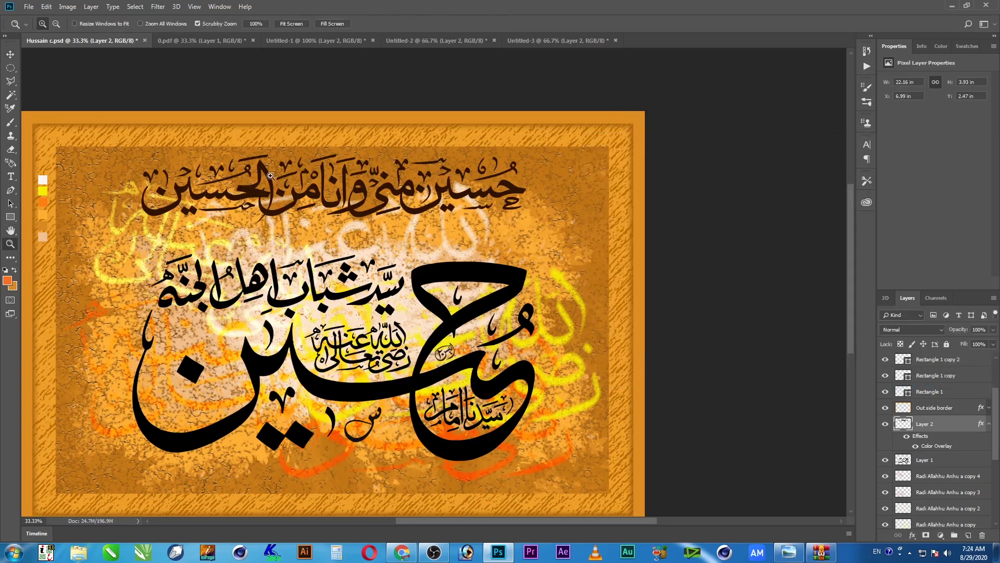
right_click(306, 198)
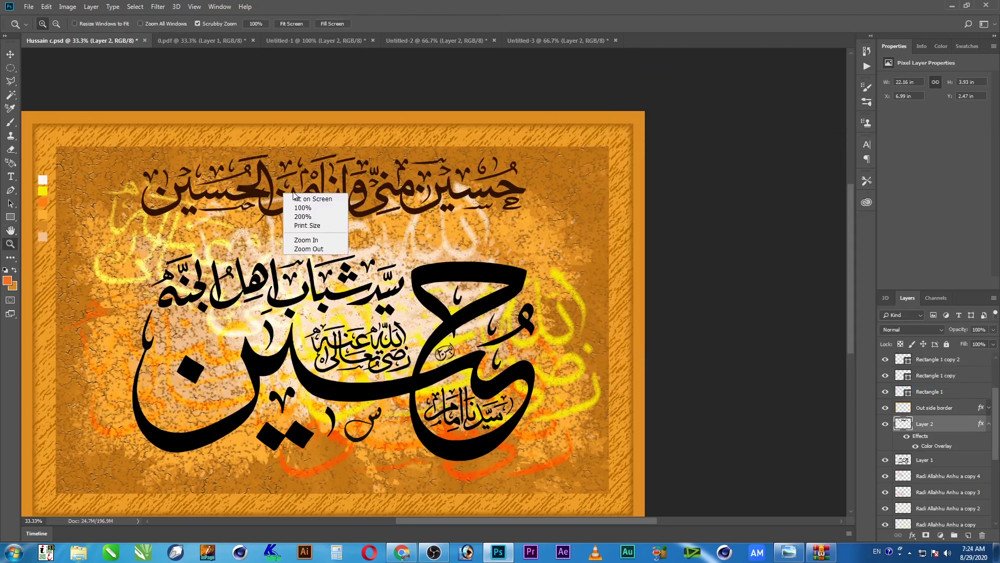
left_click(313, 211)
left_click_drag(320, 162, 444, 299)
left_click_drag(202, 303, 381, 300)
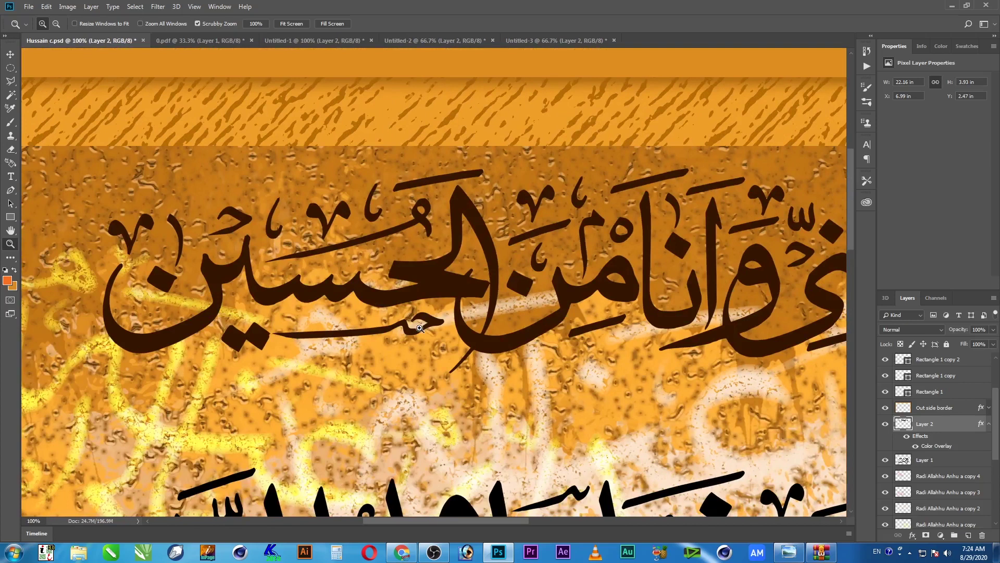
key("ctrl+s")
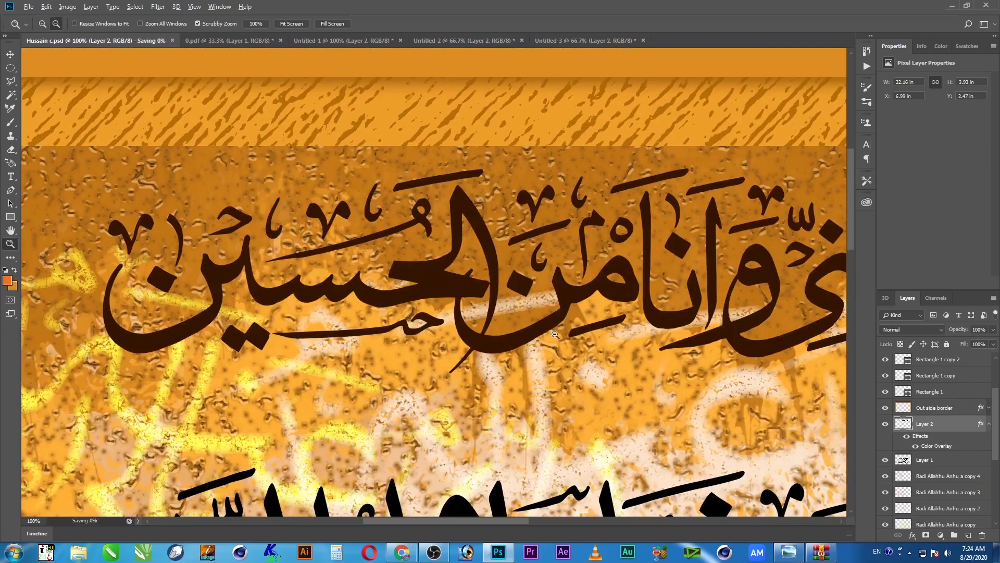
Add an Outer Glow in golden yellow ffcc00 to the upper calligraphy line on Layer 2
left_click(10, 54)
left_click_drag(696, 247, 554, 216)
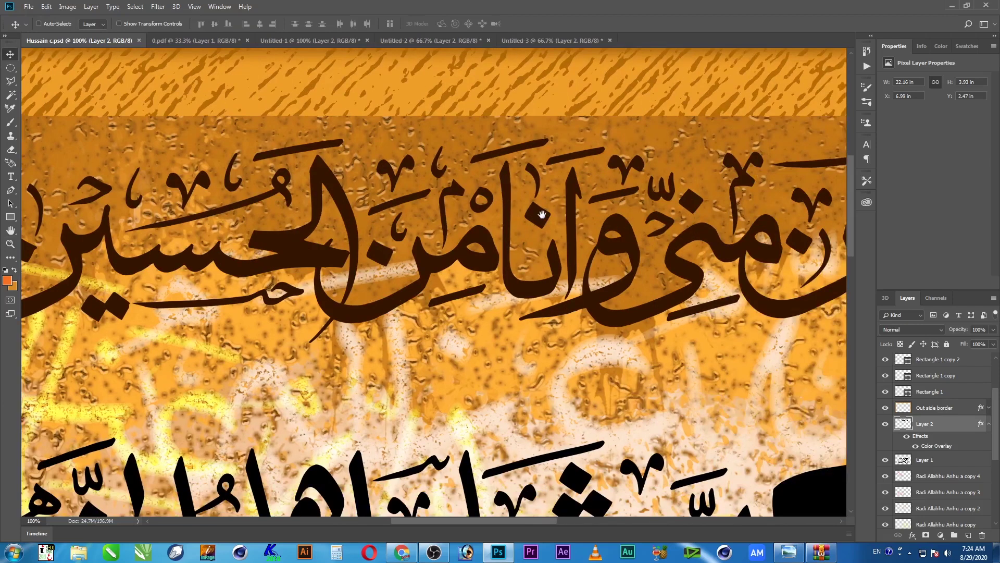
key("z")
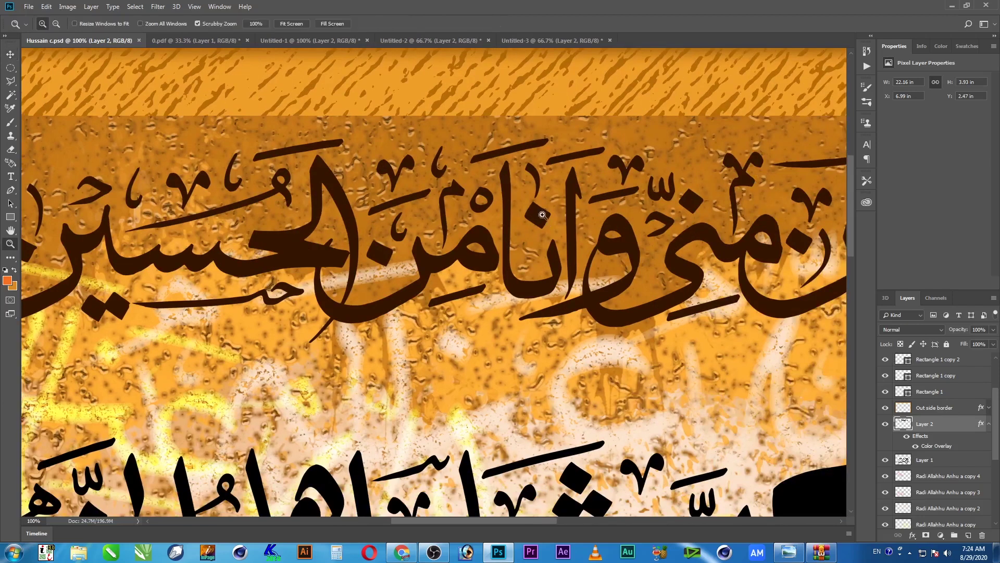
double_click(968, 422)
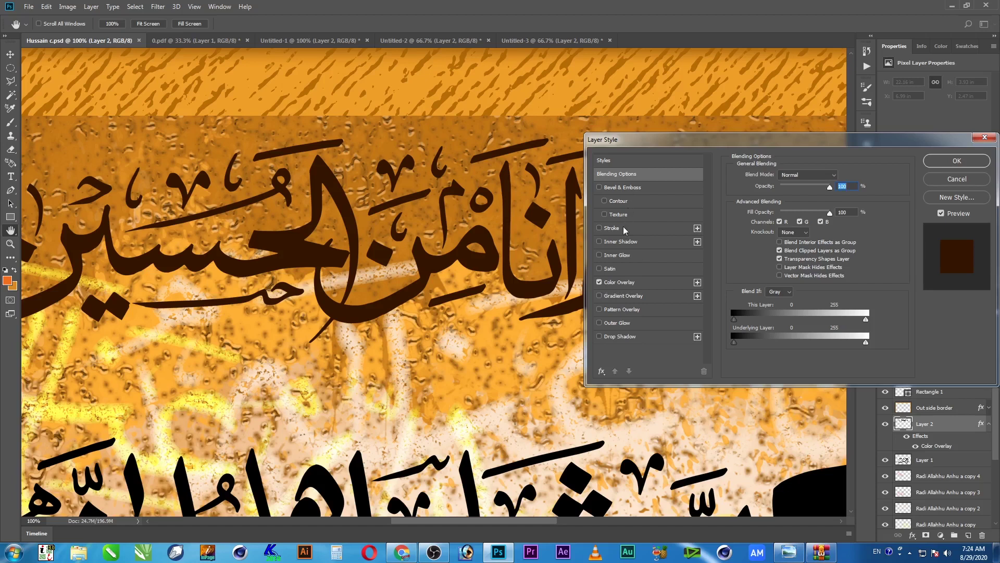
left_click(628, 324)
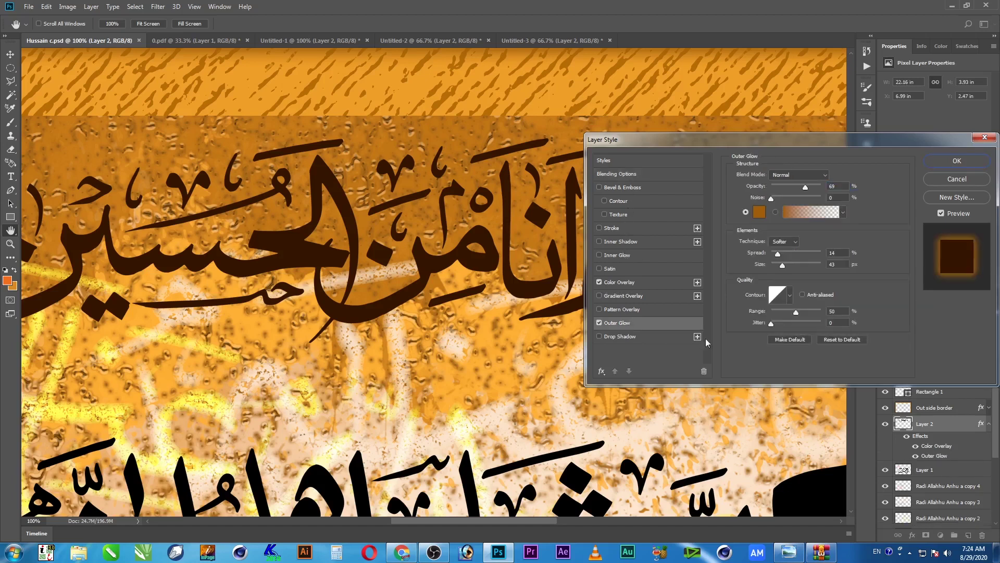
left_click(760, 213)
left_click_drag(770, 221, 771, 209)
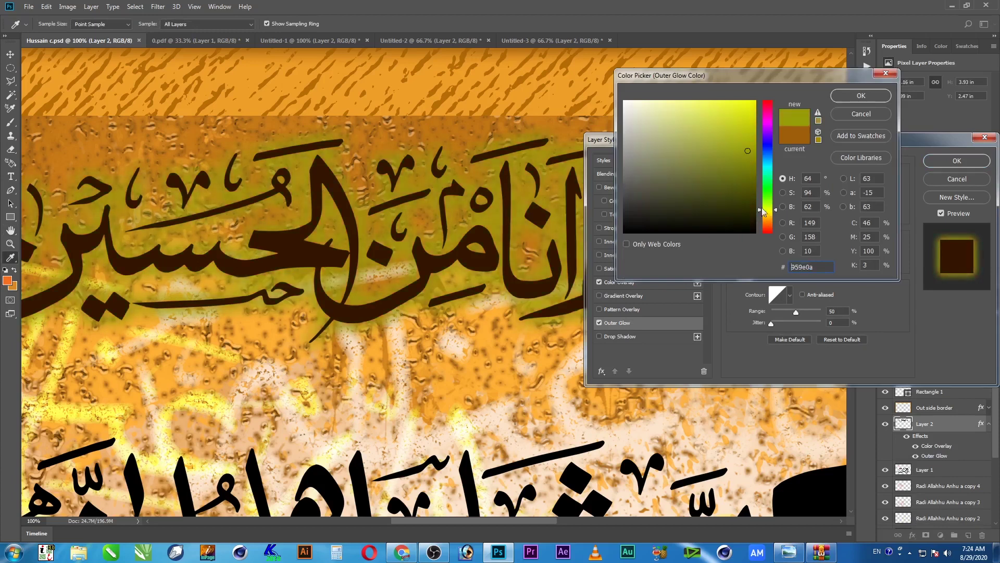
left_click_drag(712, 140, 760, 98)
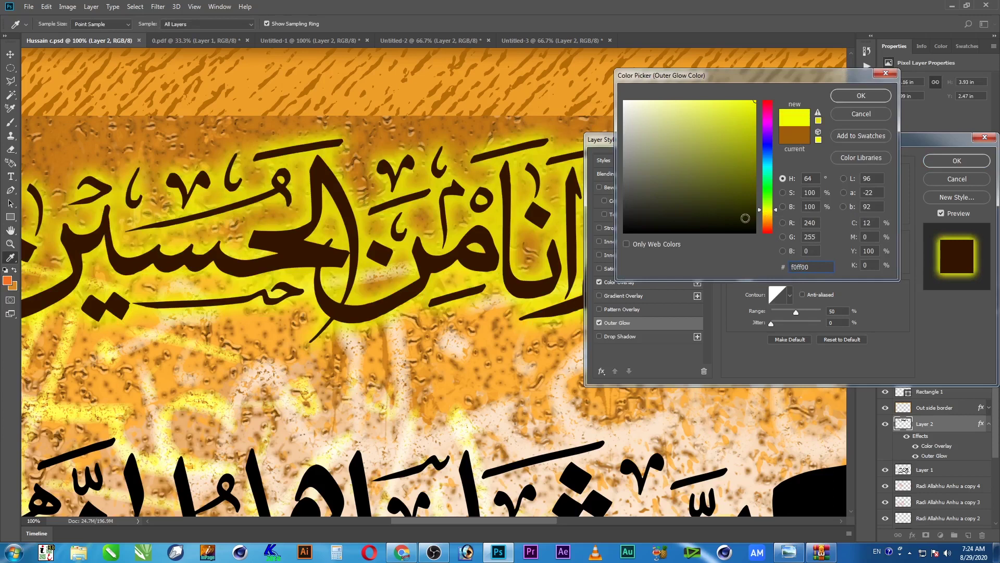
left_click(769, 214)
left_click(769, 215)
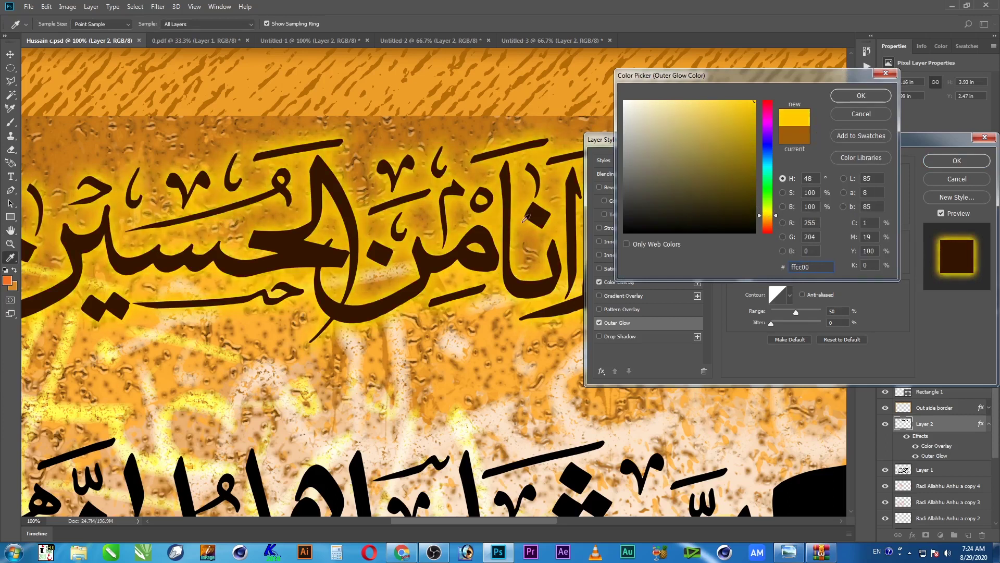
left_click(853, 97)
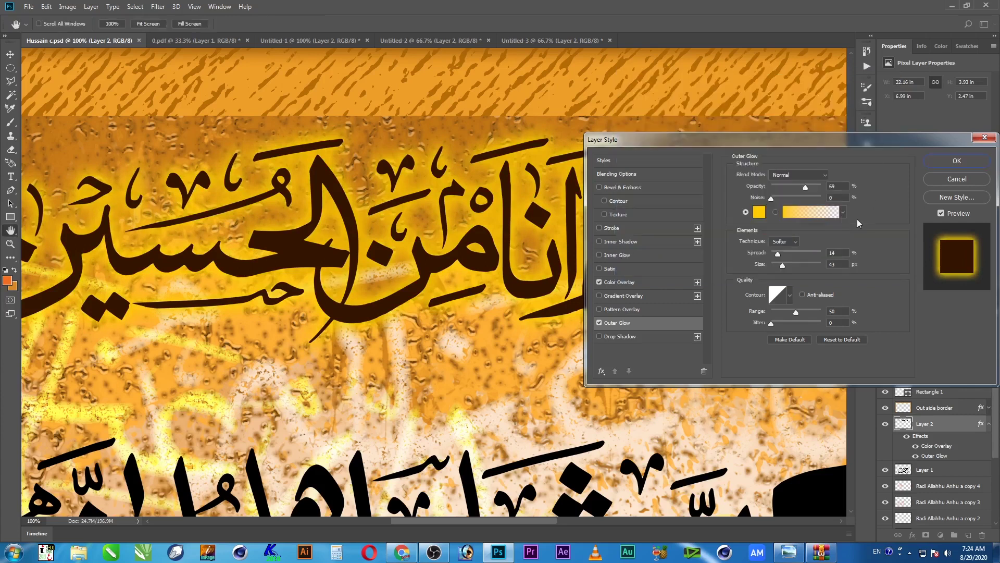
Set the Layer 2 Outer Glow to 66% opacity with 100% noise and apply it
mouse_move(806, 188)
left_mouse_down()
mouse_move(792, 190)
mouse_move(829, 202)
mouse_move(801, 189)
mouse_move(811, 190)
left_mouse_up()
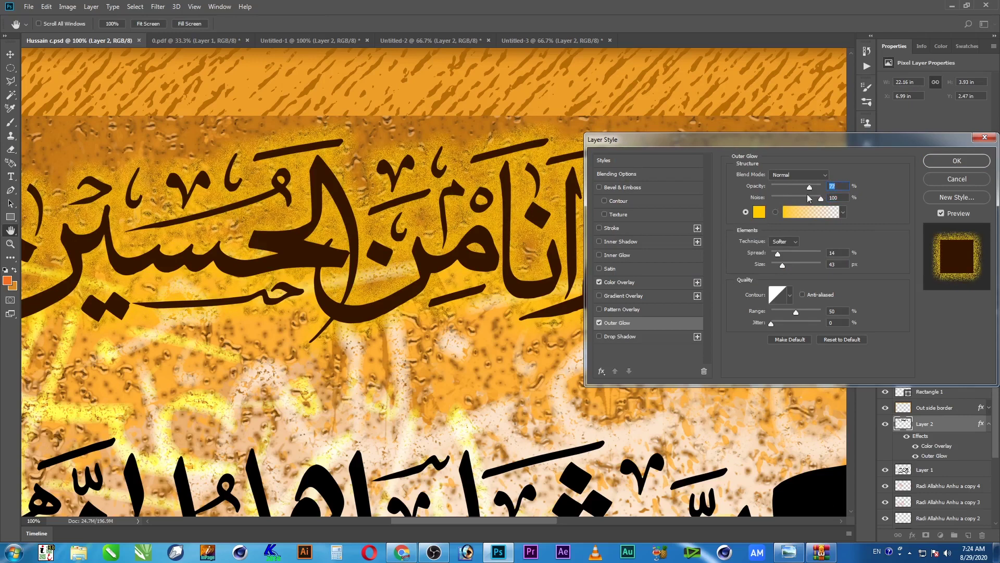
left_click(834, 199)
left_click_drag(809, 186, 804, 185)
left_click(960, 162)
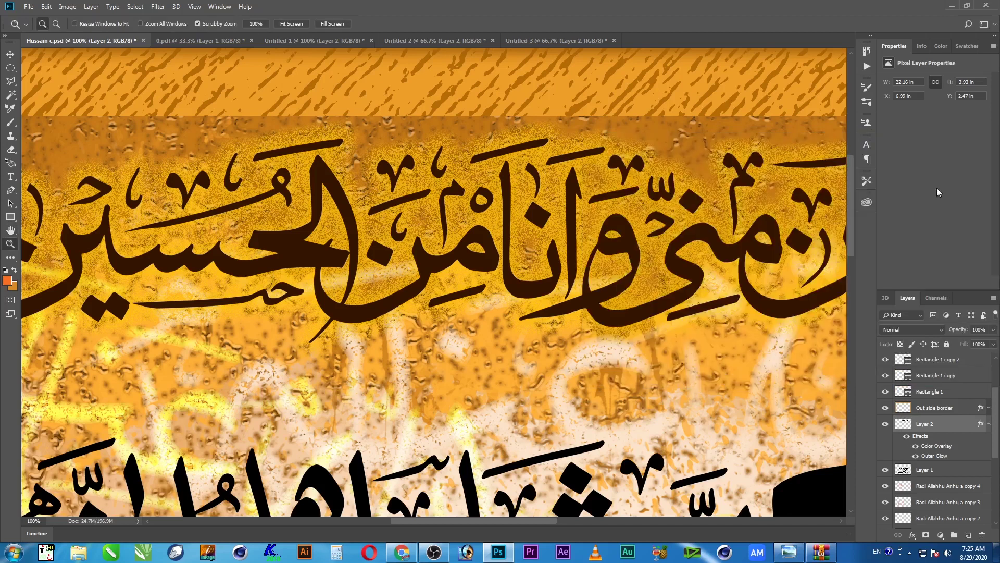
Soften the Layer 2 Outer Glow by setting its spread to 7% and its size to 76 px
double_click(985, 426)
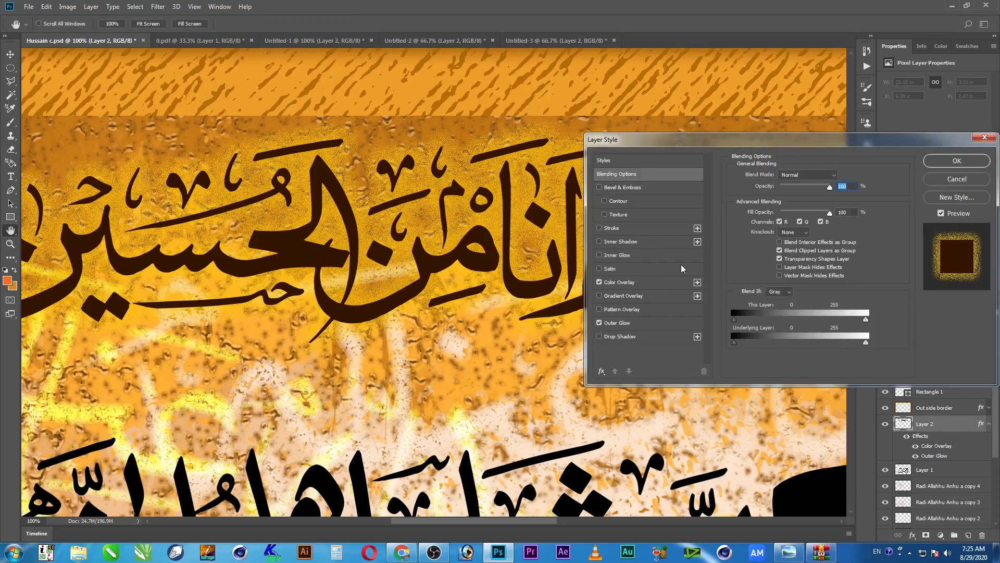
left_click(620, 323)
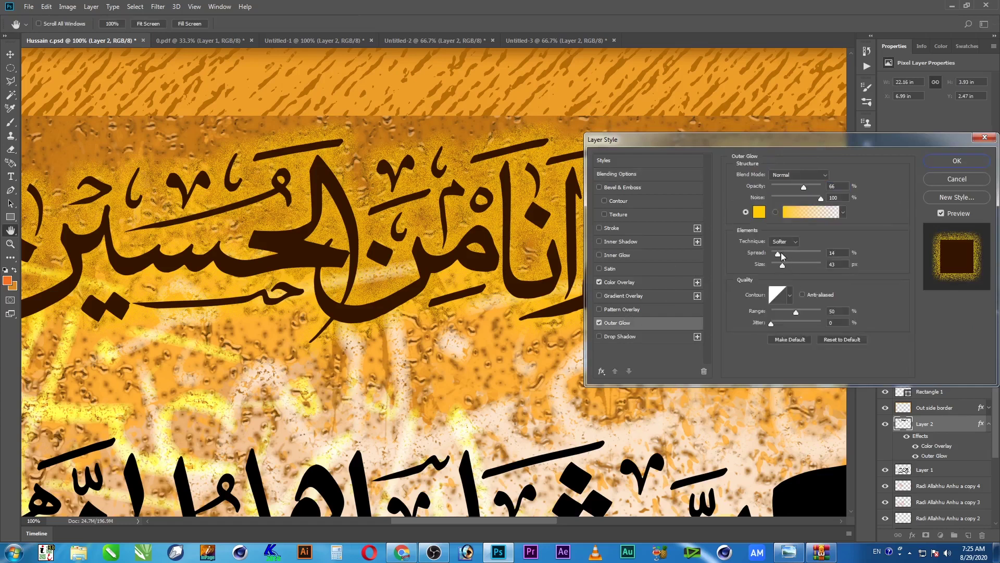
mouse_move(777, 253)
left_mouse_down()
mouse_move(788, 265)
mouse_move(774, 252)
left_mouse_up()
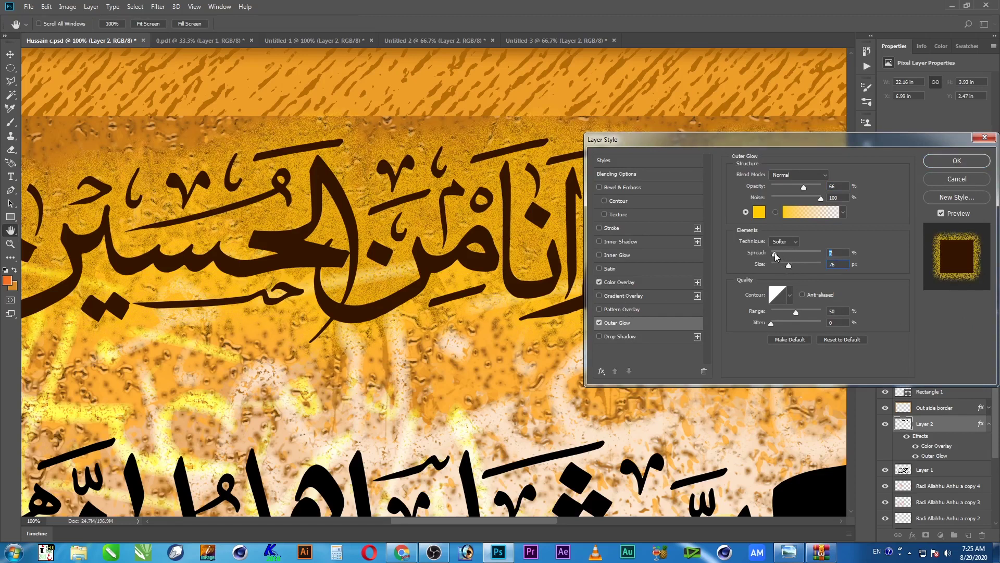
left_click(956, 161)
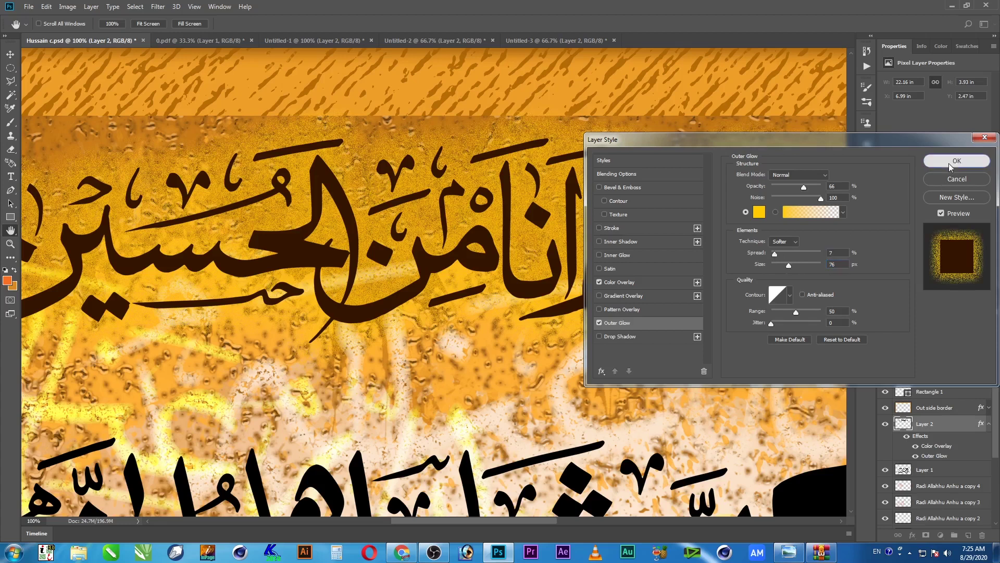
Examine the glow around the upper calligraphy line at 100% zoom and within the wider poster
key("z")
left_click(348, 227, "alt")
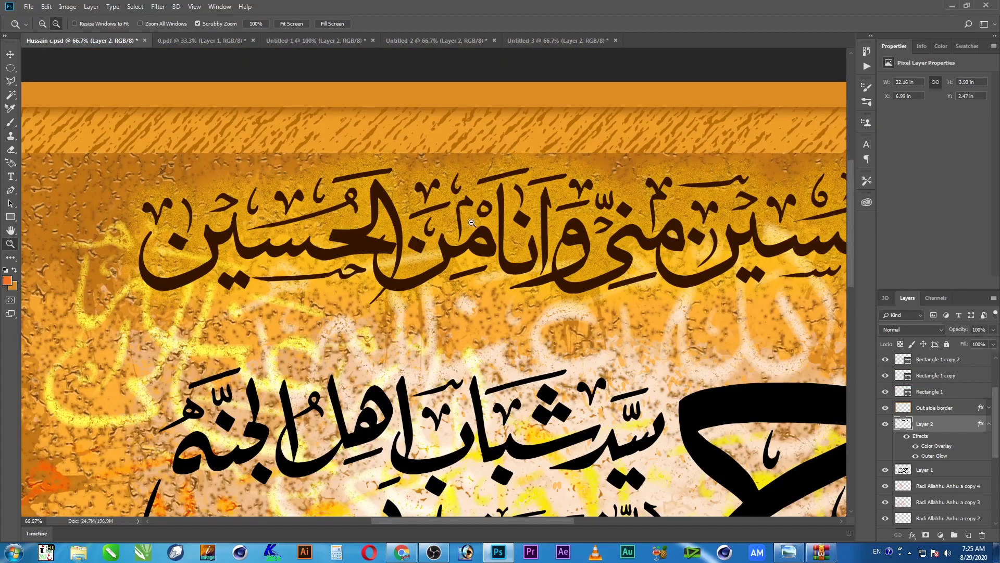
left_click(471, 225, "alt")
left_click(583, 278, "alt")
left_click_drag(463, 341, 540, 272)
key("v")
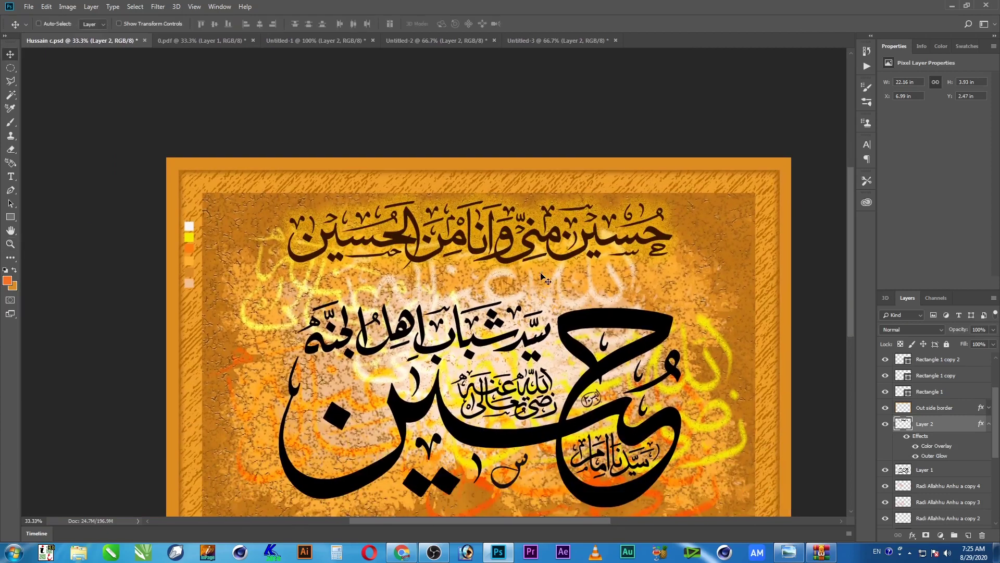
key("z")
right_click(459, 231)
left_click(490, 245)
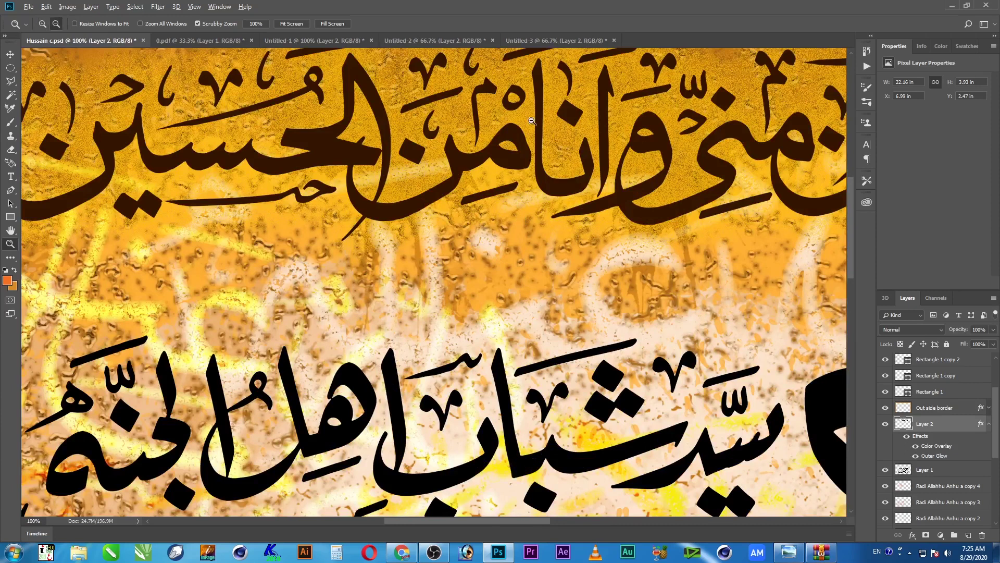
left_click(515, 172, "alt")
left_click(555, 134, "alt")
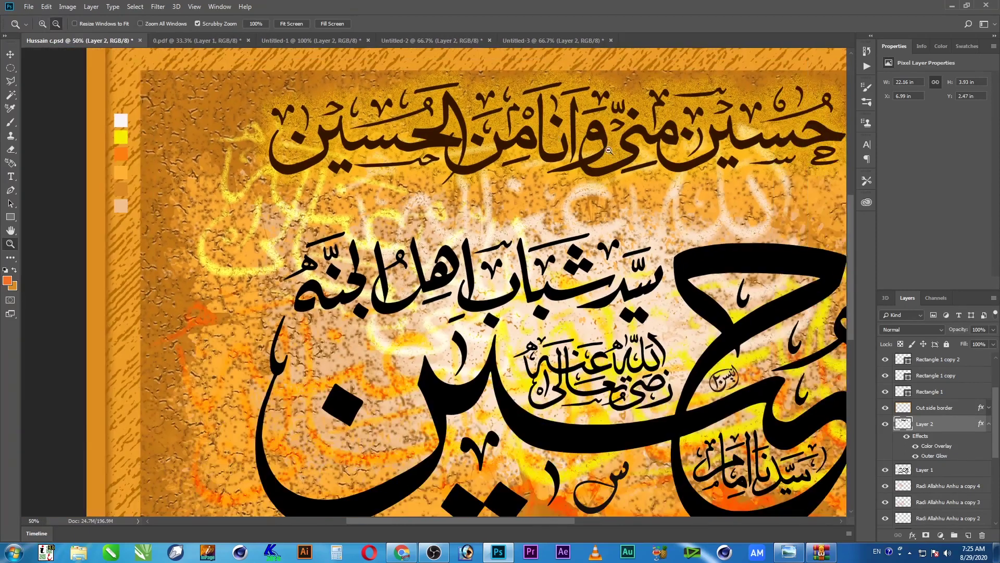
left_click(611, 167, "alt")
left_click_drag(447, 314, 476, 255)
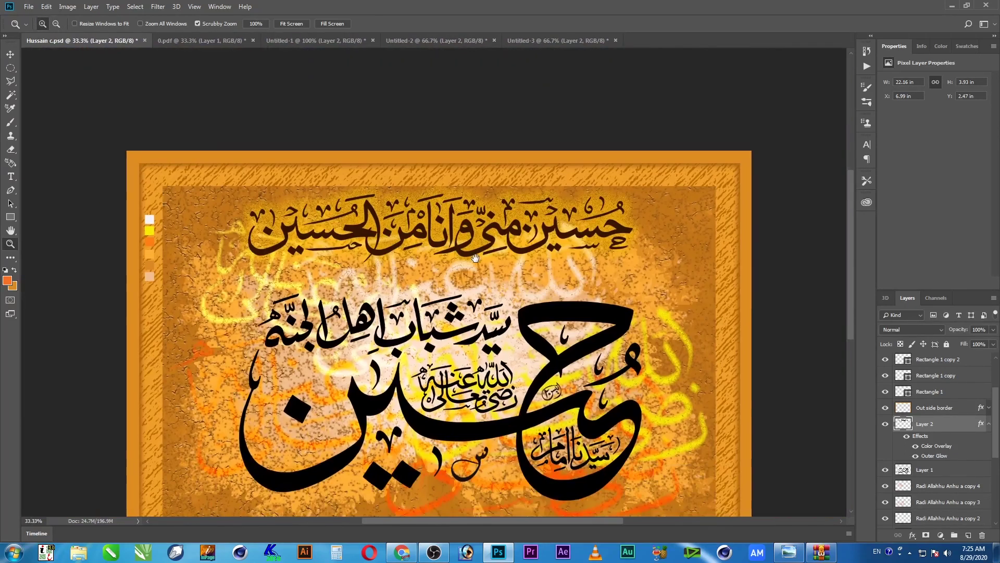
Select the main calligraphy on Layer 1 and inspect its lettering against the background at 100% and 50% zoom
key("v")
right_click(572, 315)
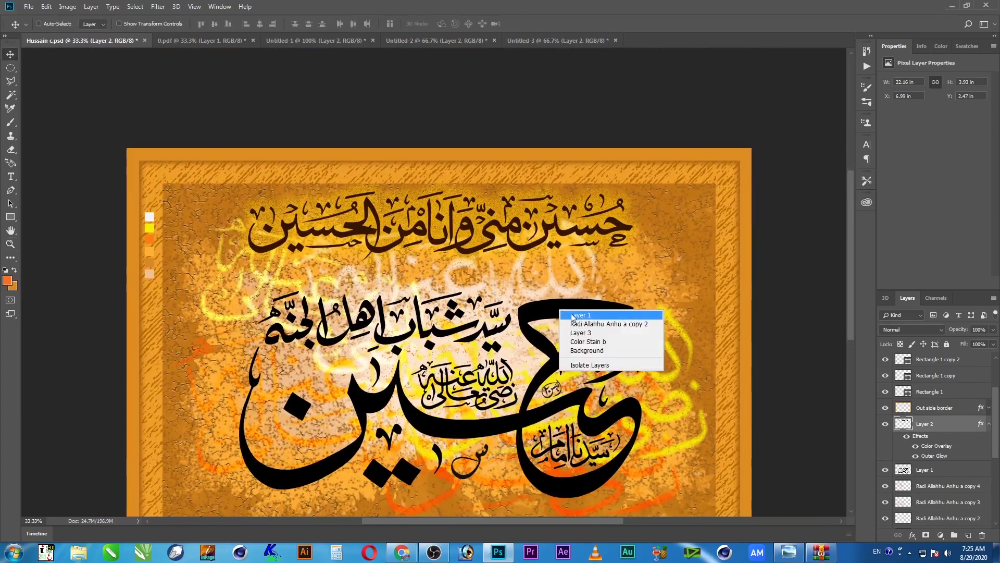
left_click(573, 316)
key("z")
right_click(444, 391)
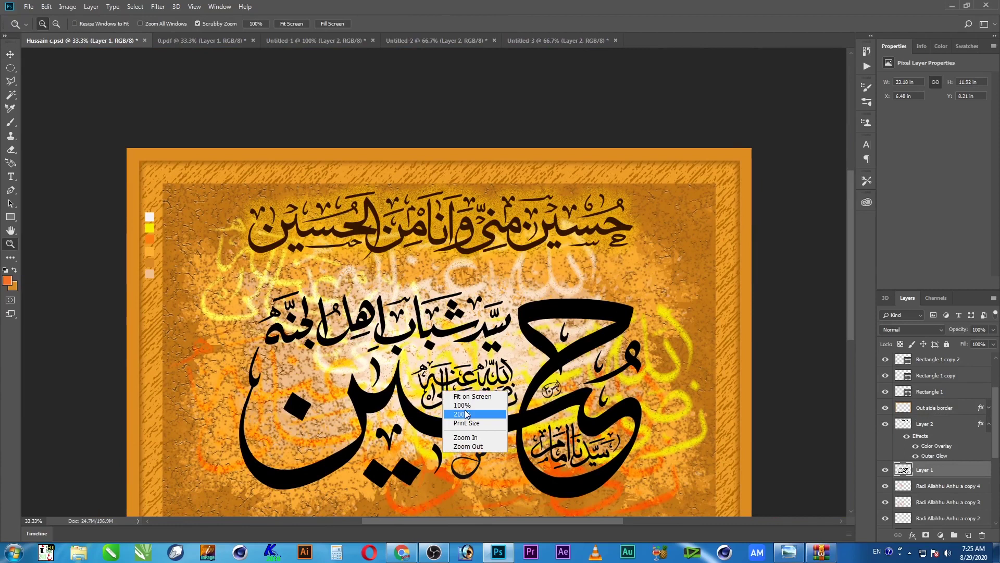
left_click(462, 405)
left_click_drag(464, 405, 519, 202)
left_click_drag(369, 257, 584, 250)
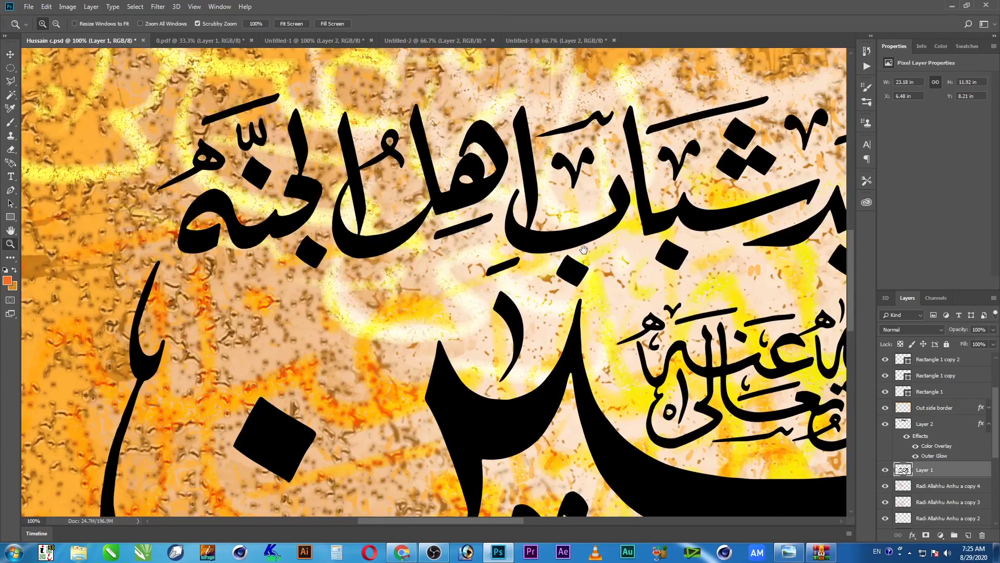
left_click(633, 294, "alt")
left_click(663, 351, "alt")
left_click_drag(674, 346, 442, 283)
left_click_drag(555, 308, 520, 315)
key("v")
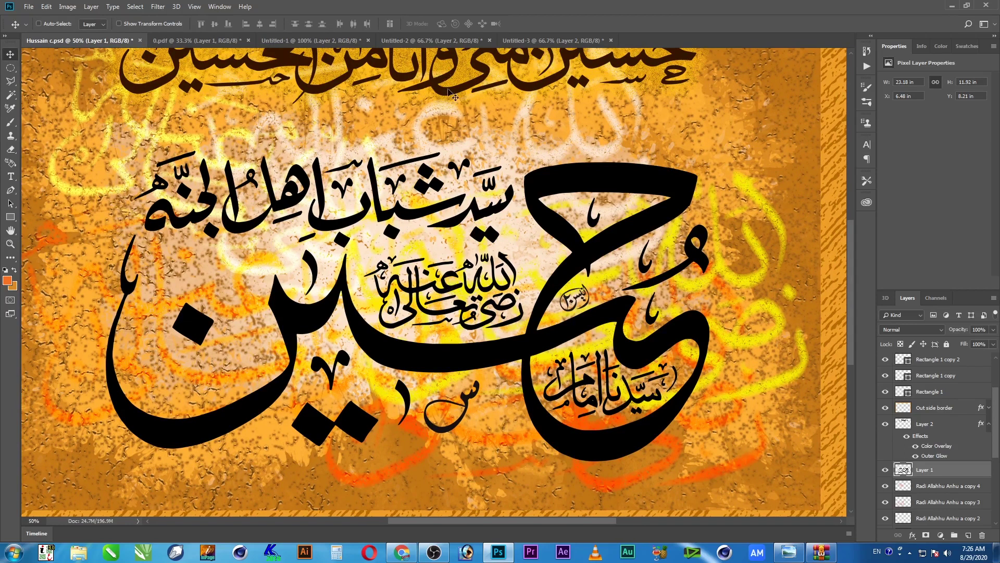
Sample the dark brown of the upper calligraphy line, fill the Layer 1 calligraphy with it and save the document
key("i")
left_click(458, 87)
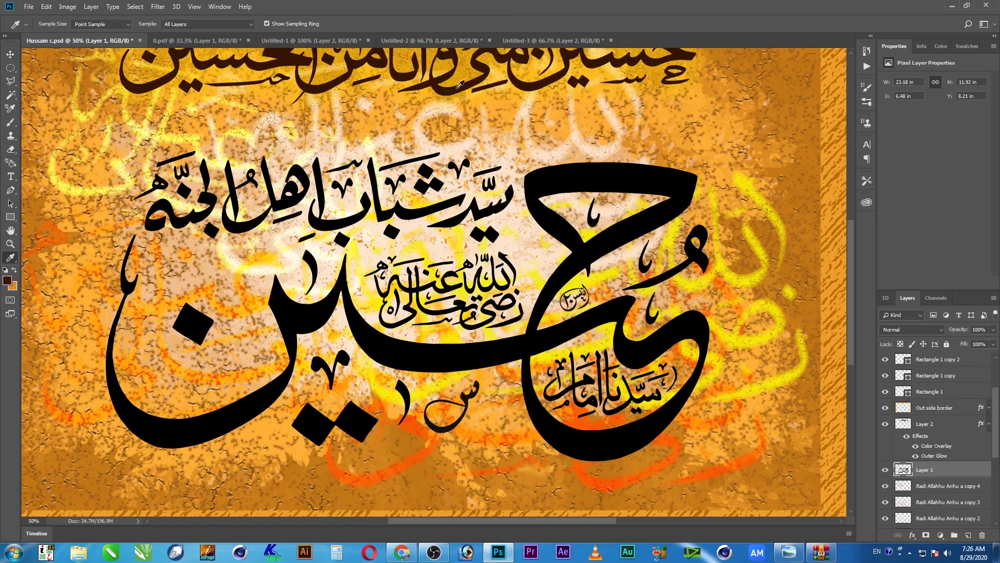
key("shift+alt+BackSpace")
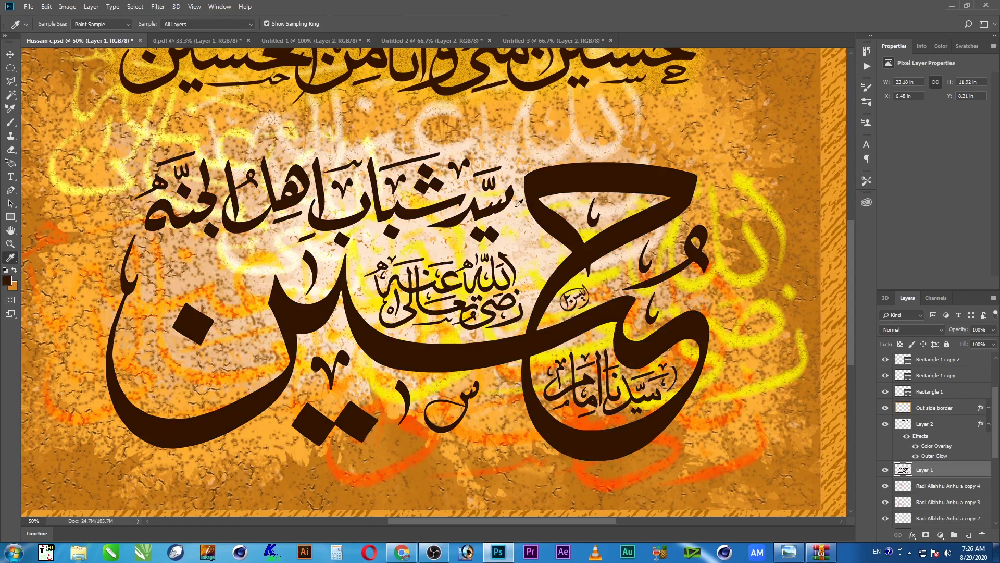
key("ctrl+s")
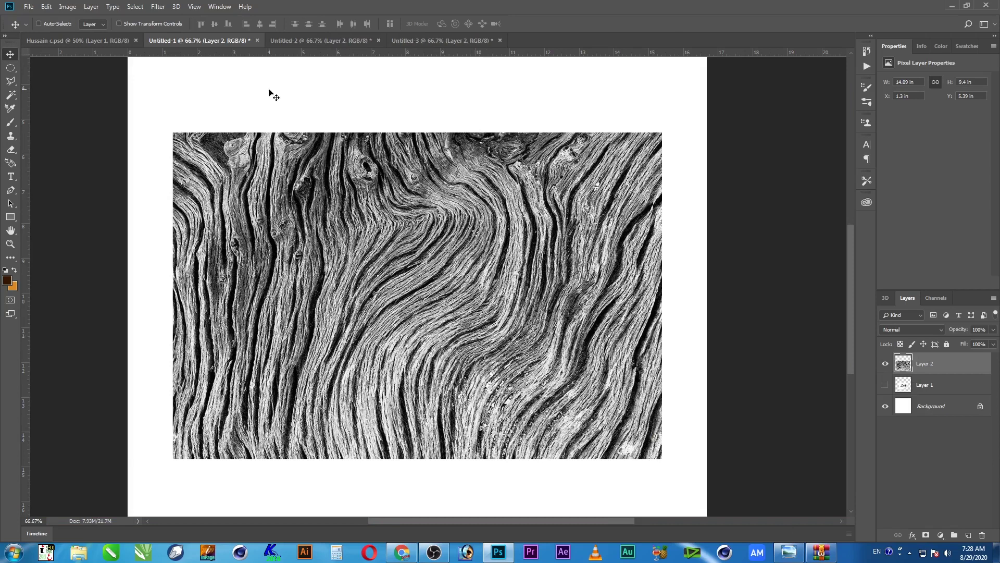
Copy the black-and-white wood grain texture from Untitled-1 into the Hussain c.psd poster above Layer 1
left_click(114, 6)
mouse_move(136, 8)
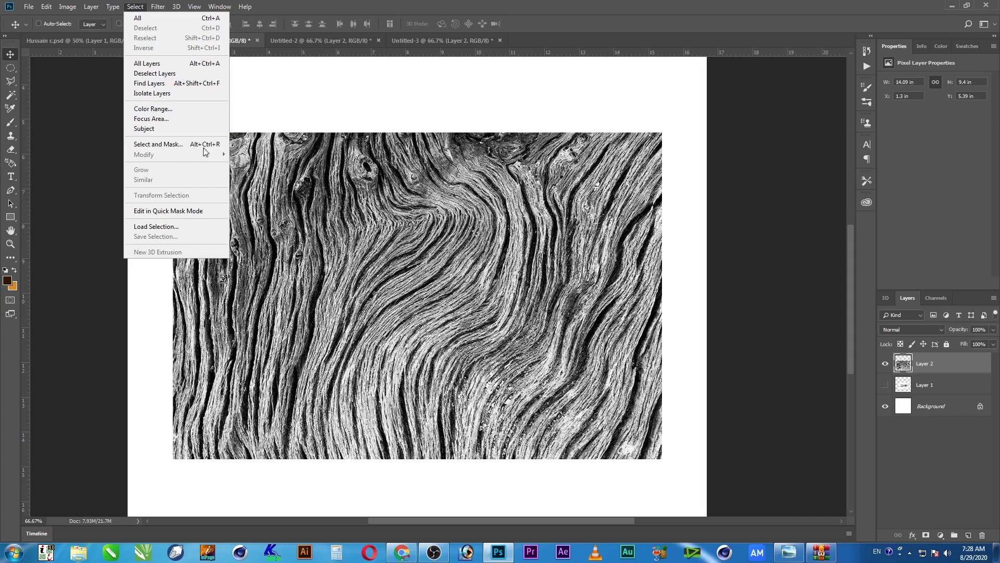
left_click(431, 4)
left_click_drag(575, 205, 566, 206)
left_click_drag(162, 94, 401, 232)
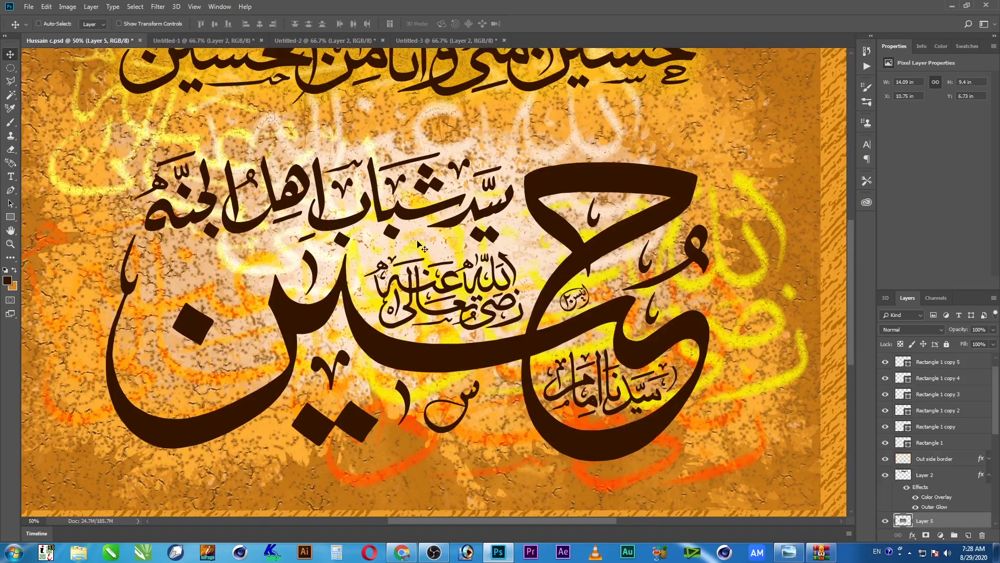
Position the wood grain texture over the main calligraphy and scale it to about 173% so it covers all the lettering
left_click_drag(399, 331, 383, 345)
key("ctrl+t")
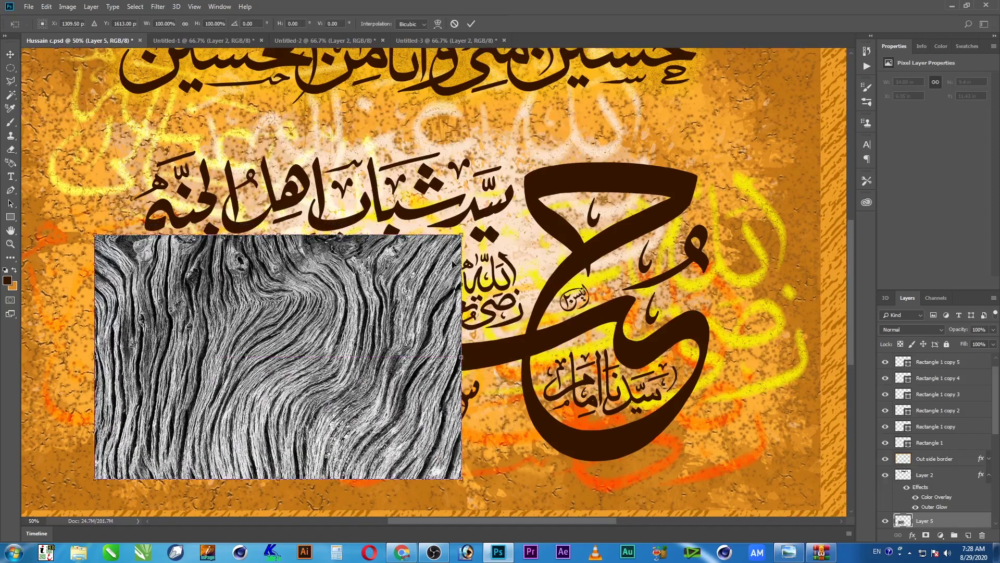
left_click_drag(644, 136, 732, 161)
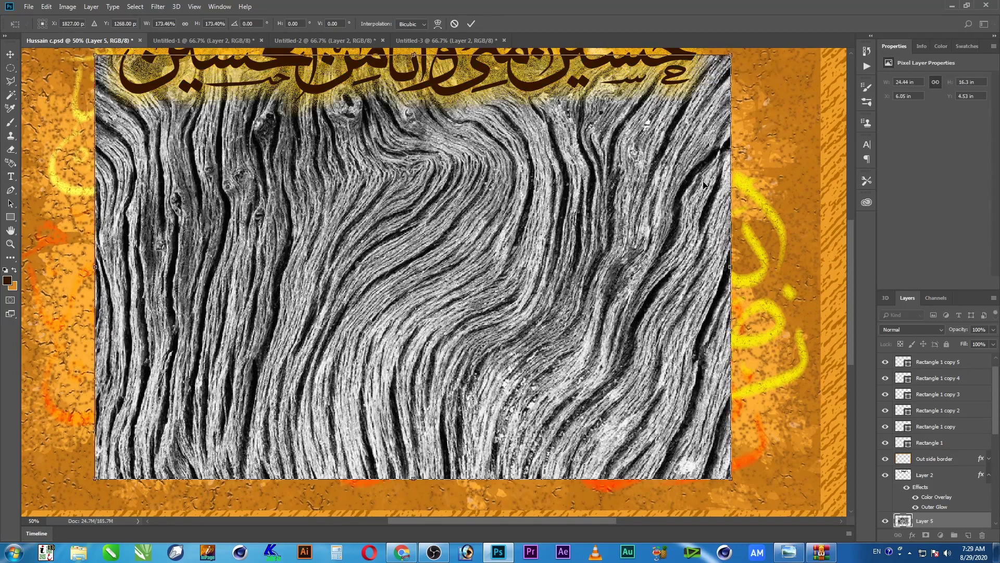
key("Return")
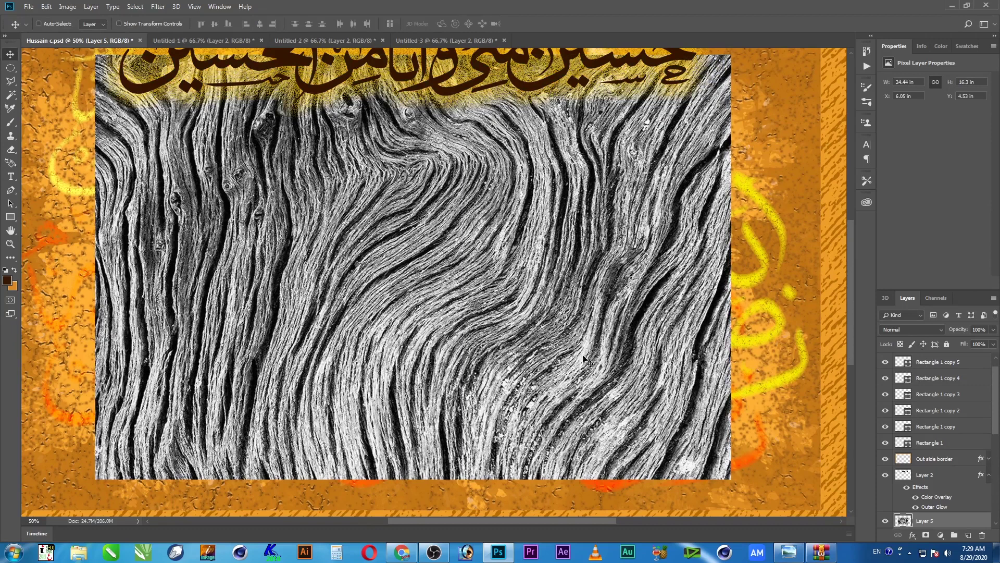
Trim the wood grain texture on Layer 5 to the Layer 1 calligraphy by deleting everything outside the lettering's outline
mouse_move(669, 327)
left_mouse_down()
mouse_move(557, 324)
mouse_move(677, 336)
left_mouse_up()
right_click(671, 342)
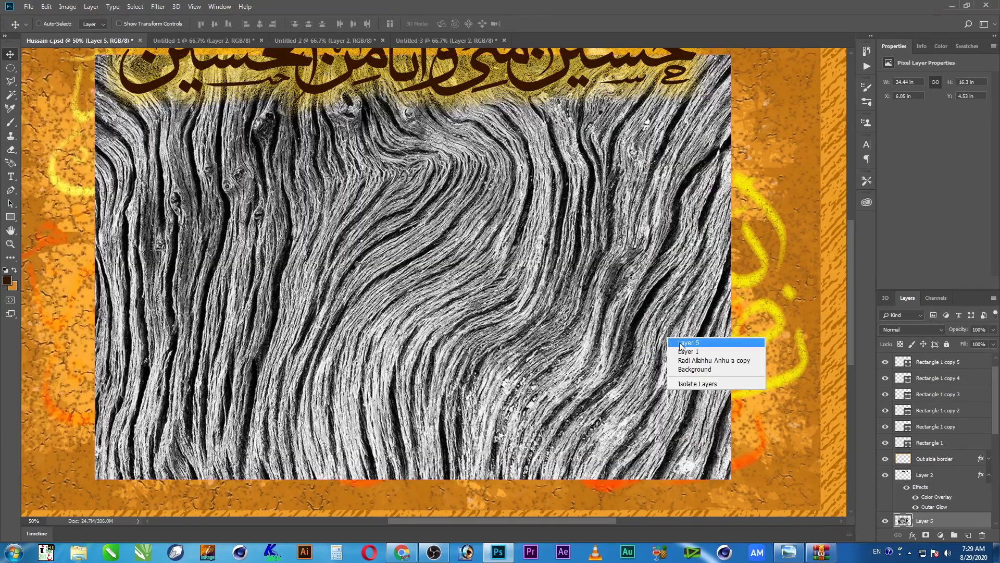
left_click(687, 352)
key("ctrl")
left_click(905, 521, "ctrl")
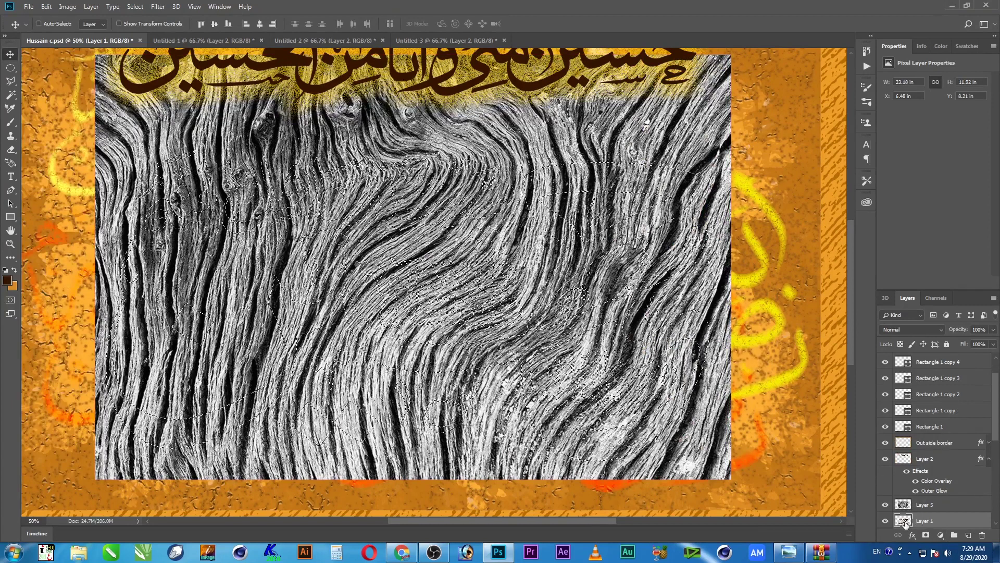
left_click(905, 503)
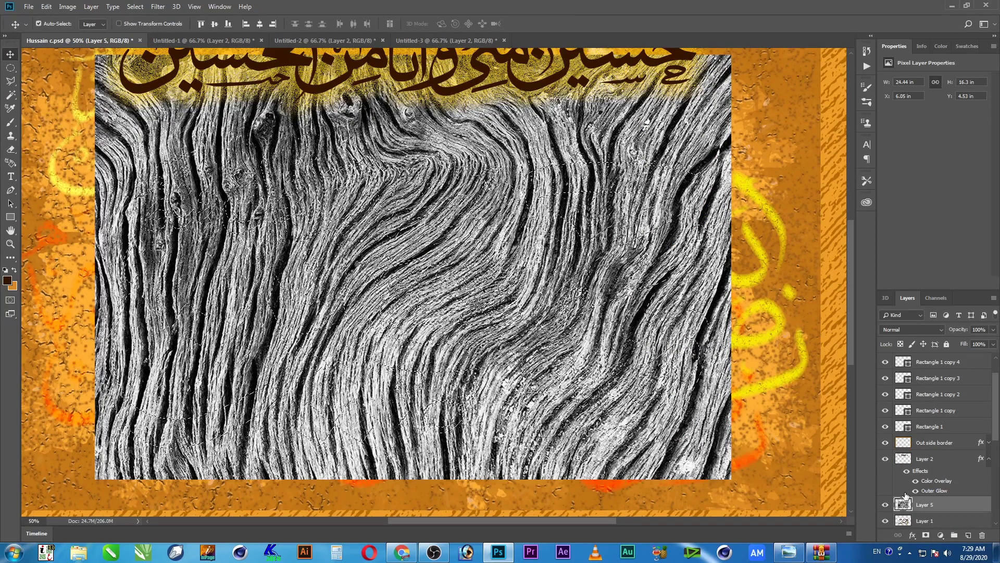
key("ctrl+shift+i")
key("Delete")
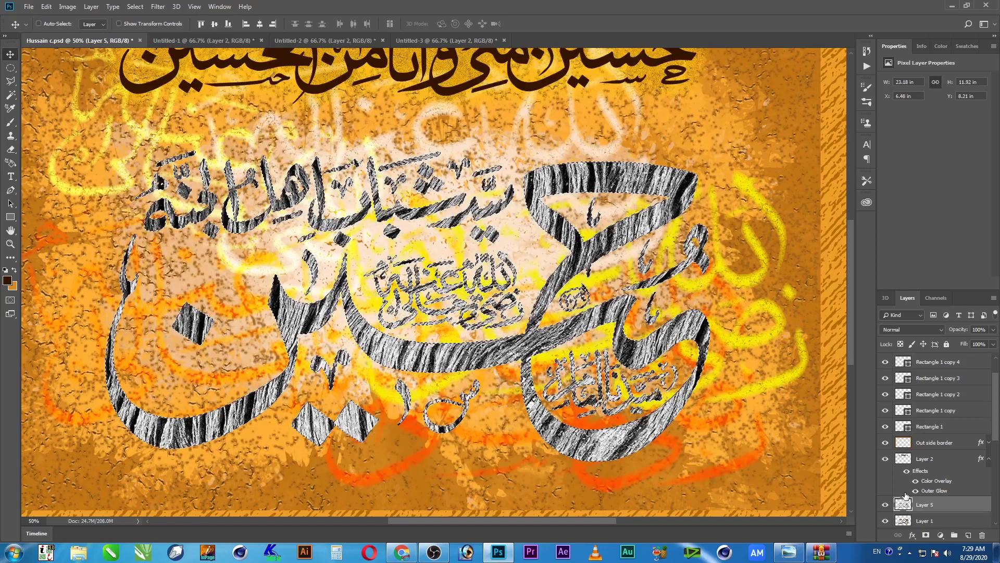
Deselect the lettering and try out blend modes on the Layer 5 wood grain, cycling from Darken through Color Dodge and Soft Light to Luminosity
key("ctrl+d")
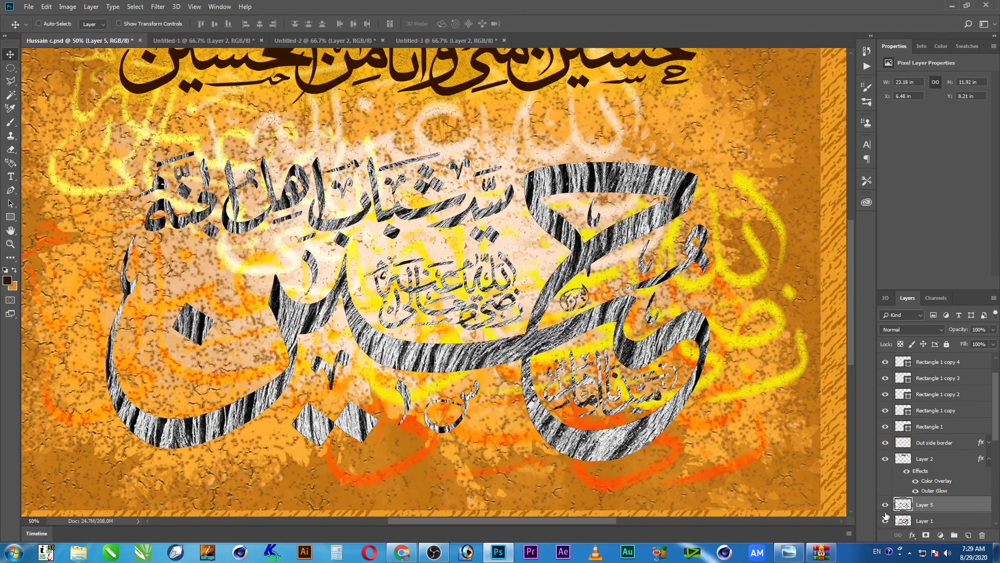
left_click(912, 333)
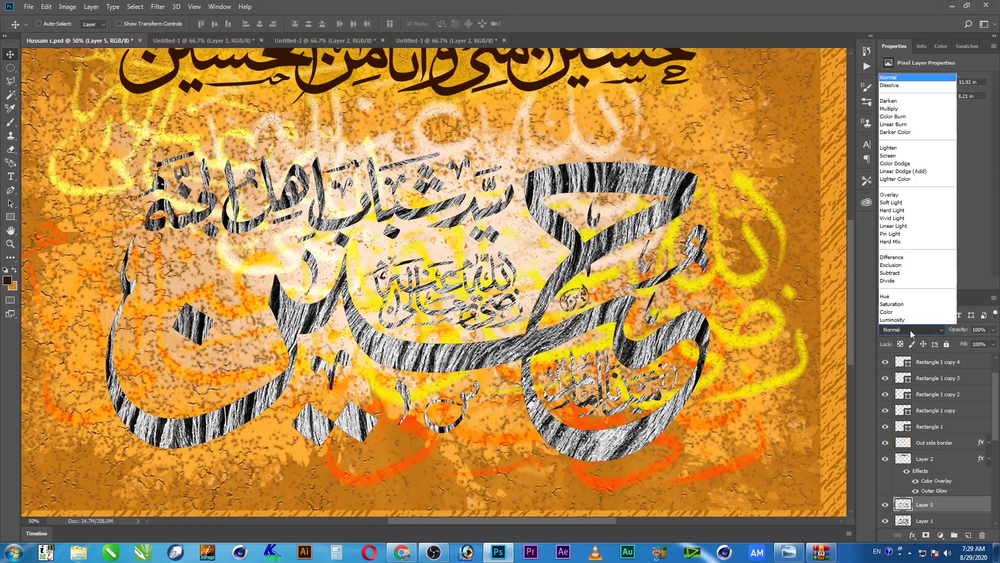
left_click(896, 85)
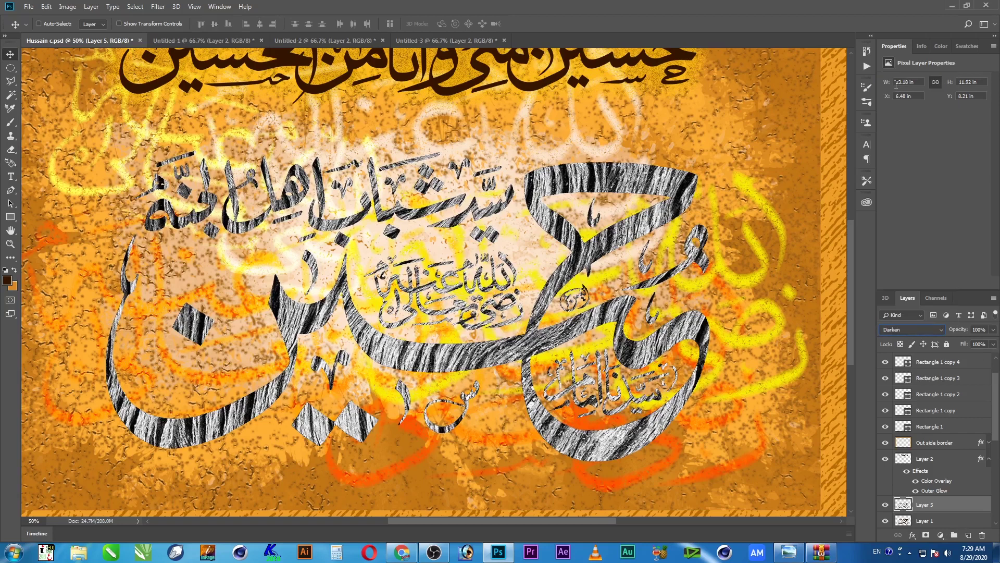
key("shift+plus")
key("shift+plus")
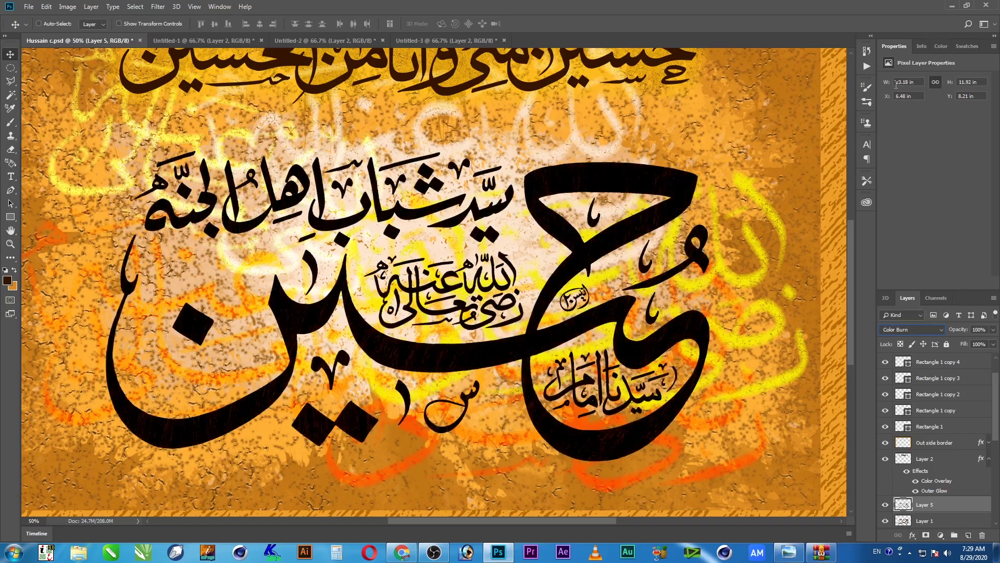
key("shift+minus")
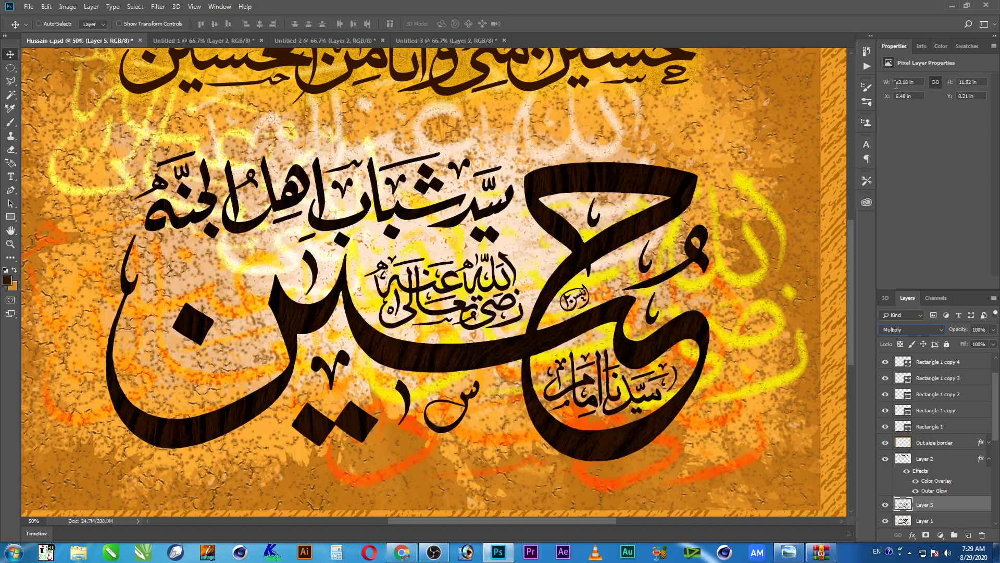
key("shift+plus")
key("shift+plus")
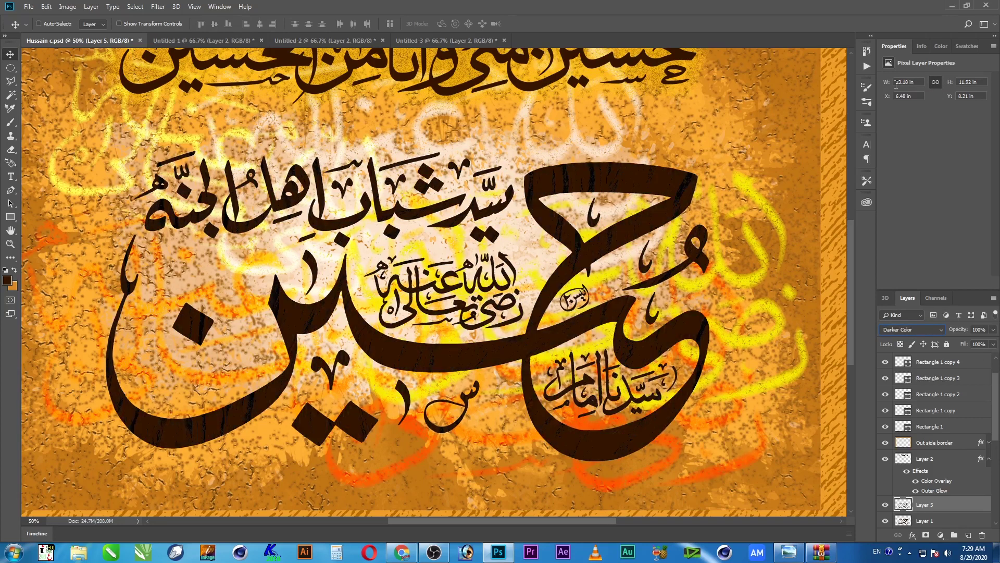
key("shift+plus")
key("shift+plus")
key("shift+plus")
key("shift+plus")
key("shift+minus")
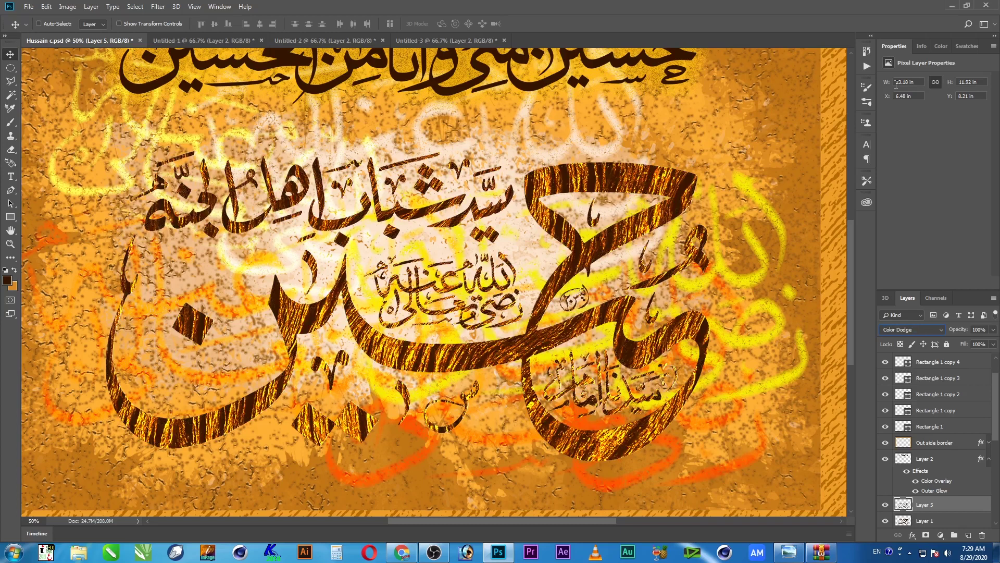
key("shift+plus")
key("shift+plus")
key("shift+plus")
key("shift+plus")
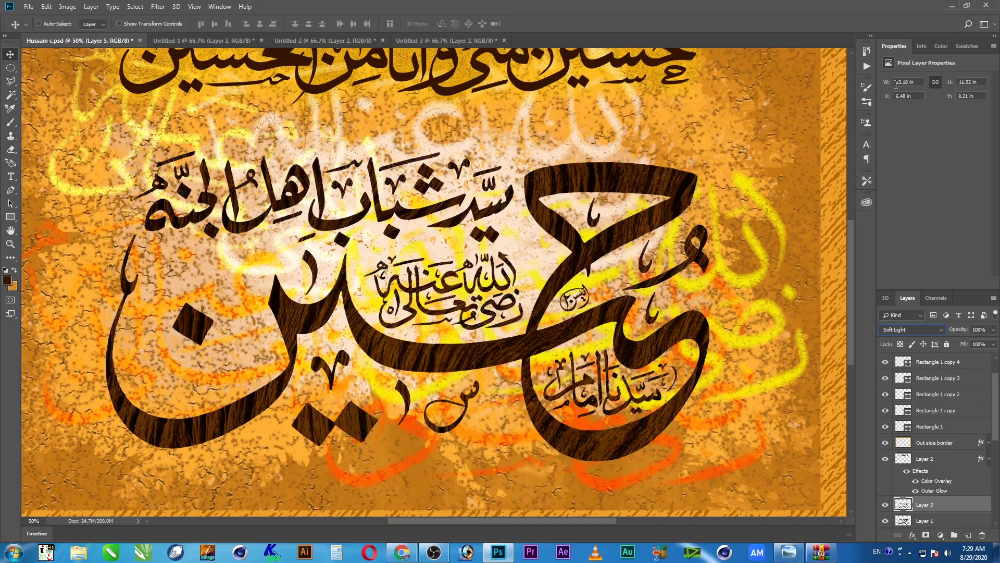
key("shift+plus")
key("shift+plus")
key("shift+plus")
key("shift+plus")
key("shift+plus")
key("shift+plus")
key("shift+plus")
key("shift+plus")
key("shift+plus")
key("shift+plus")
key("shift+plus")
key("shift+plus")
key("shift+plus")
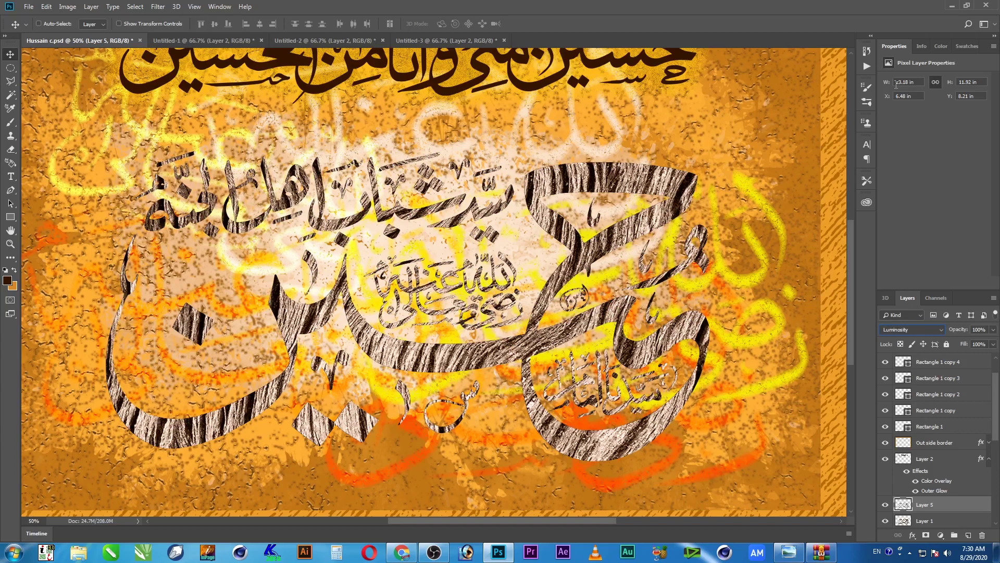
Delete the wood grain Layer 5 from the poster and save the document
key("Delete")
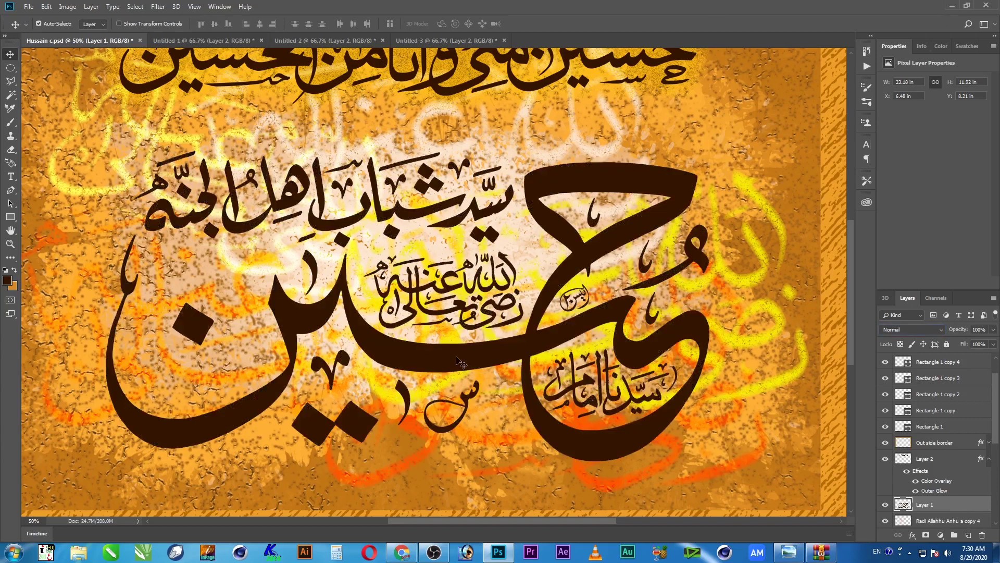
key("ctrl+s")
Select only the dark tones of the Untitled-1 wood grain by Color Range with fuzziness 200 and copy them into the Hussain c.psd poster
left_click(232, 41)
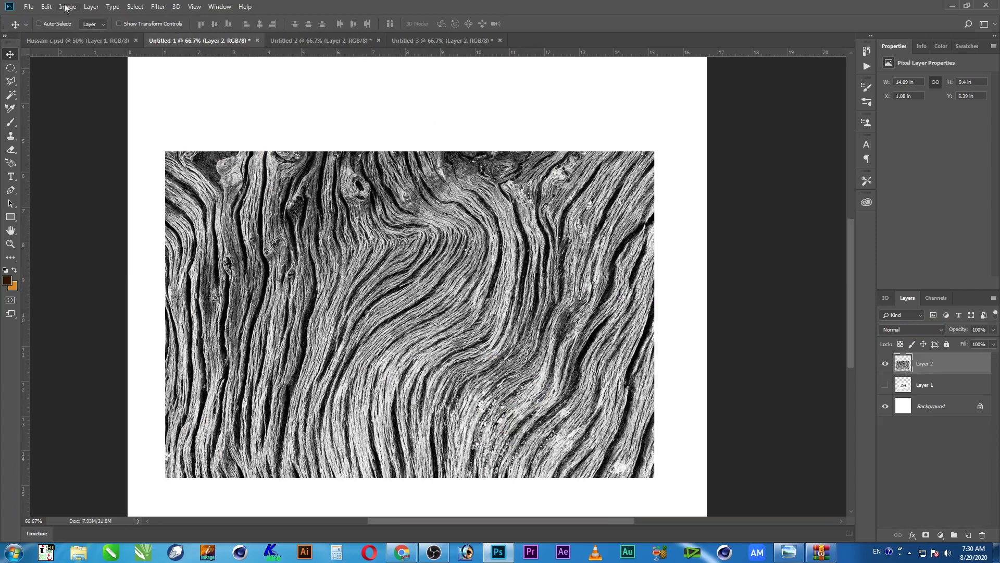
left_click(136, 7)
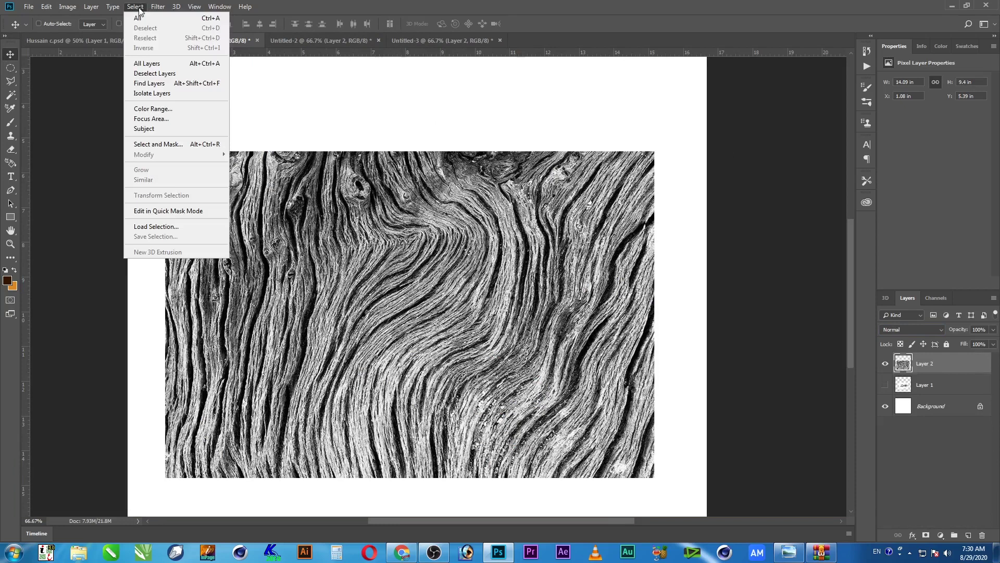
left_click(165, 108)
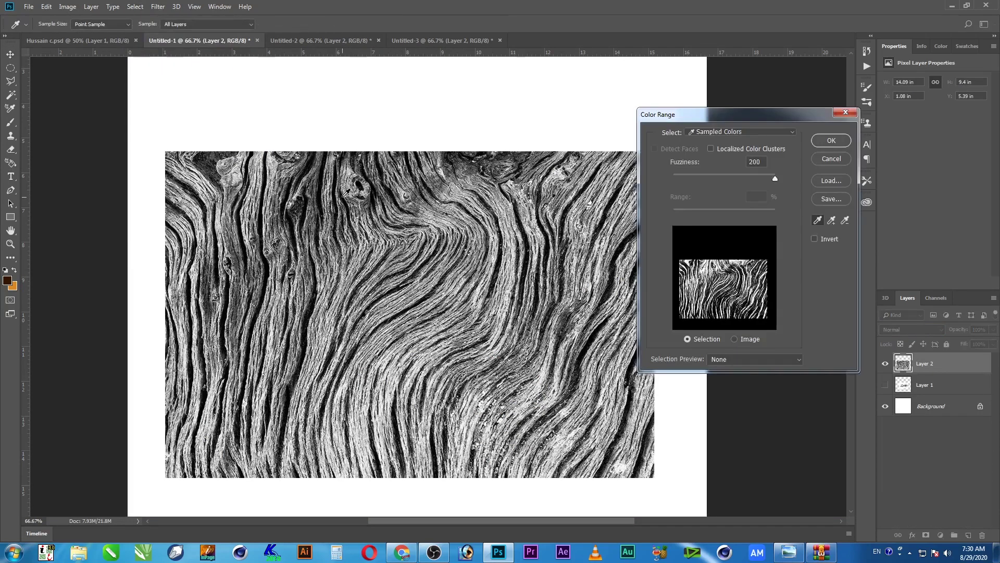
left_click(831, 141)
key("Delete")
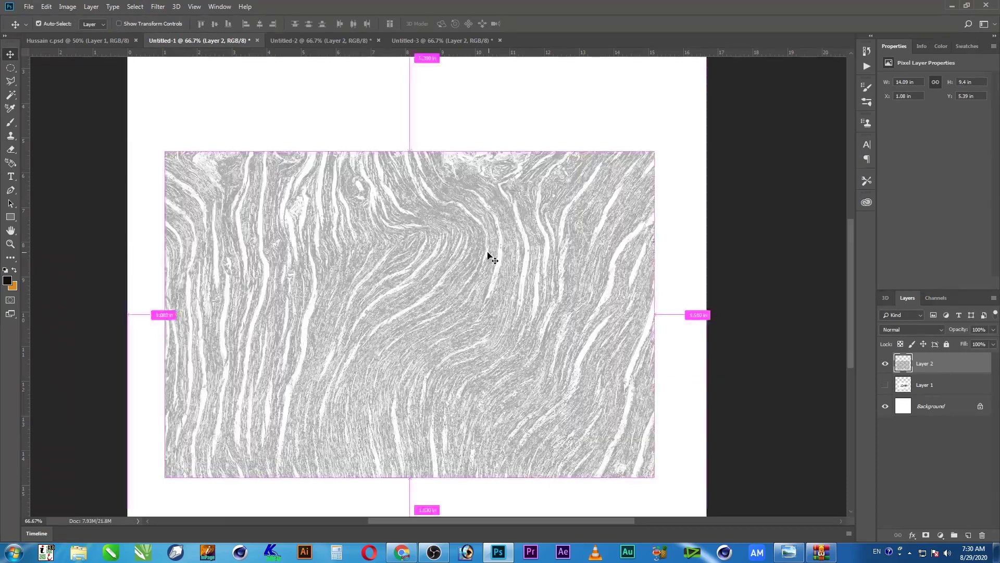
left_click_drag(145, 50, 639, 307)
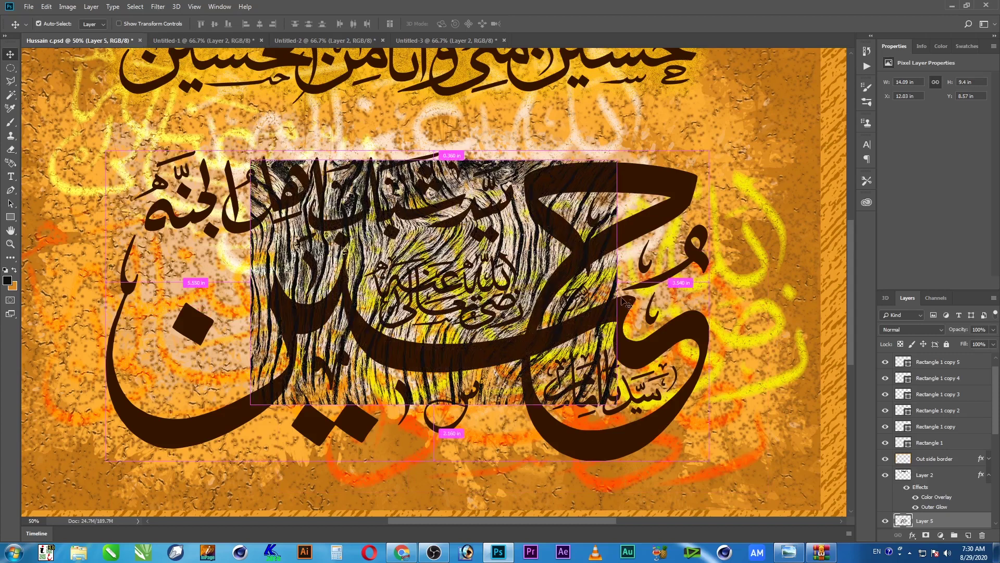
Scale the dark grain on Layer 5 to about 174% width and 165% height and position it over the main calligraphy
key("ctrl+t")
left_click_drag(625, 157, 746, 94)
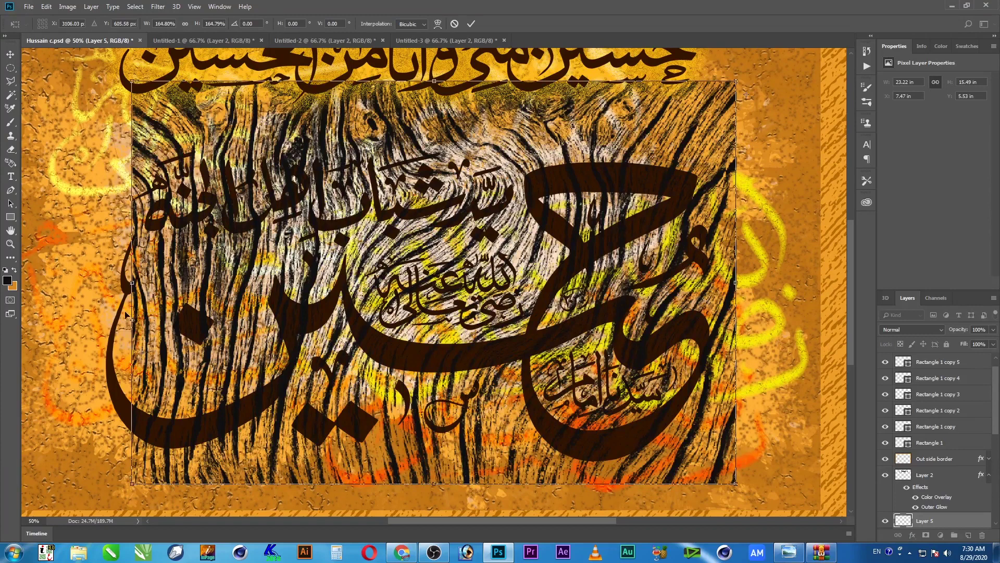
left_click_drag(130, 285, 96, 286)
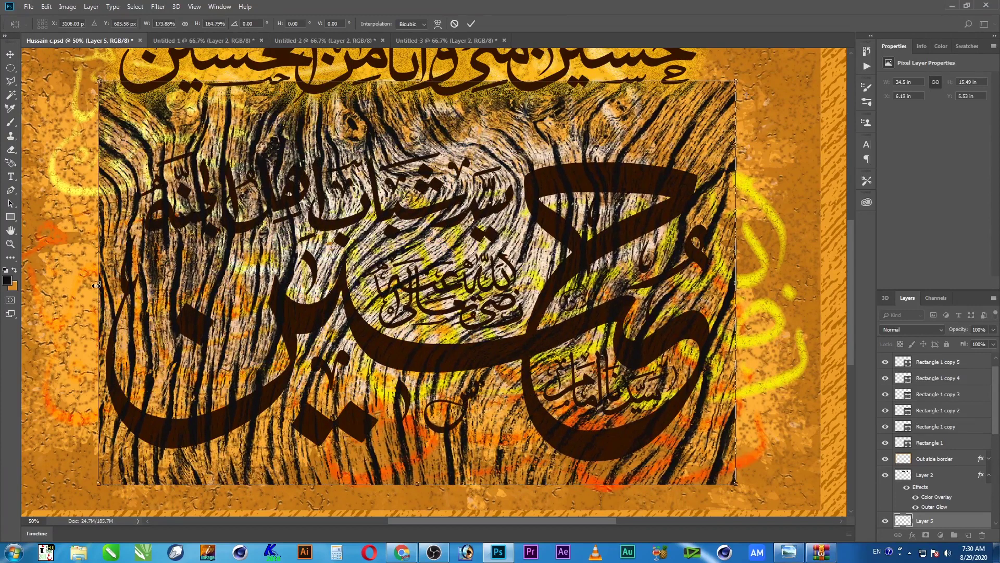
key("Return")
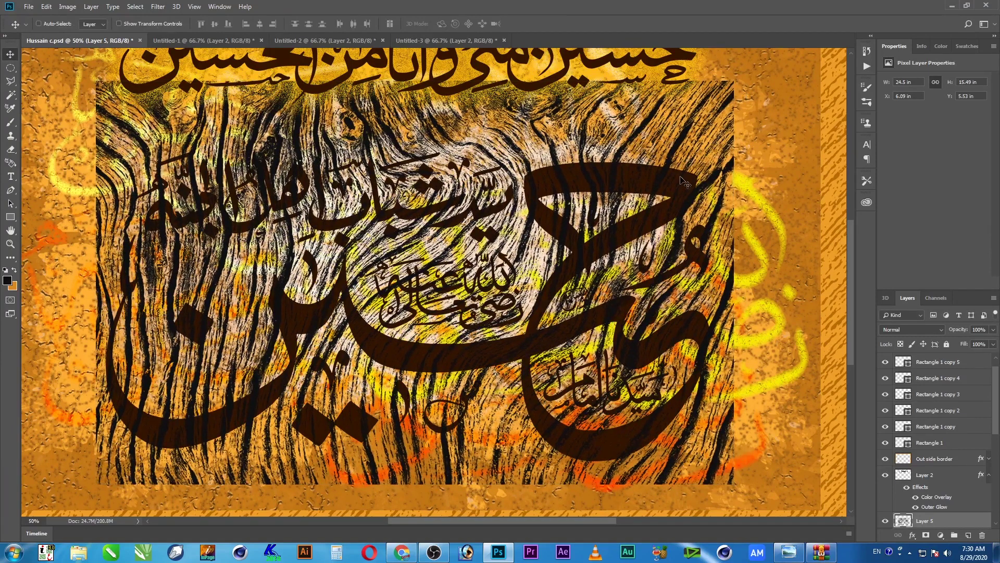
left_click_drag(671, 155, 664, 161)
Duplicate Layer 5 with a horizontal offset of about 0.6 in to thicken the grain, and merge both layers into Layer 5 copy
left_click_drag(691, 231, 679, 232)
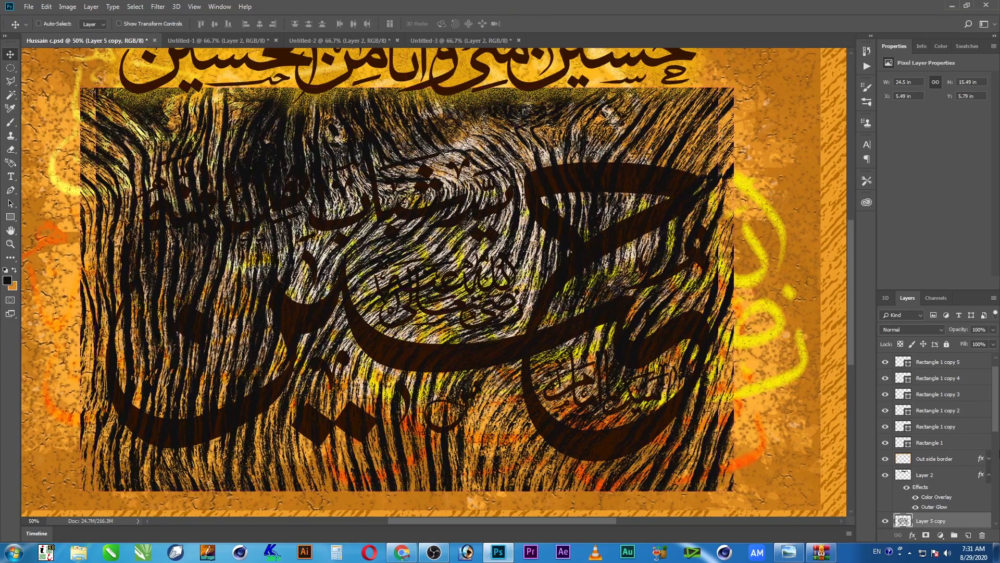
scroll(967, 523, "down", 2)
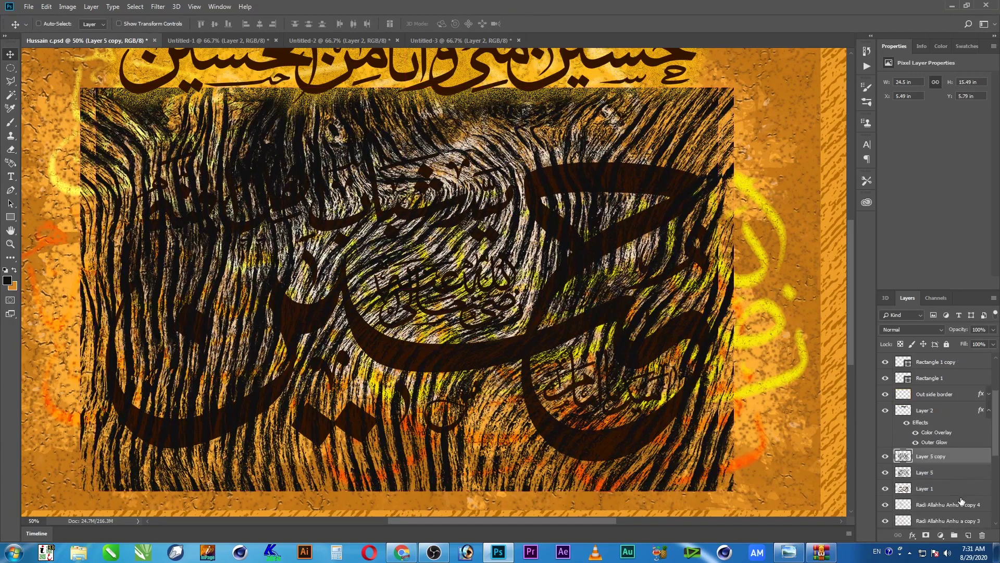
left_click(900, 474, "shift")
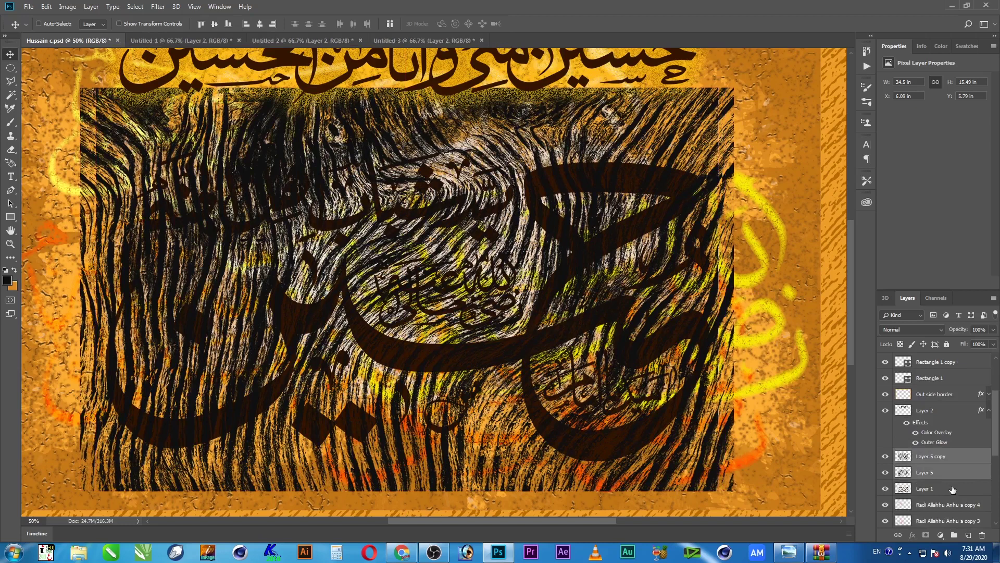
key("ctrl+e")
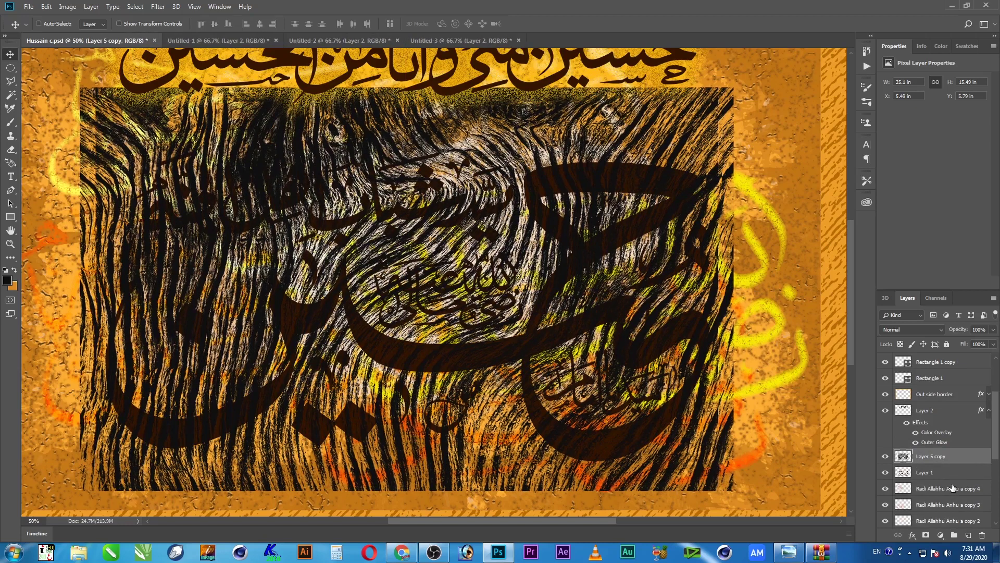
Sample the calligraphy's dark brown, lighten it to #502000 and recolor the grain on Layer 5 copy with it
left_click(7, 282)
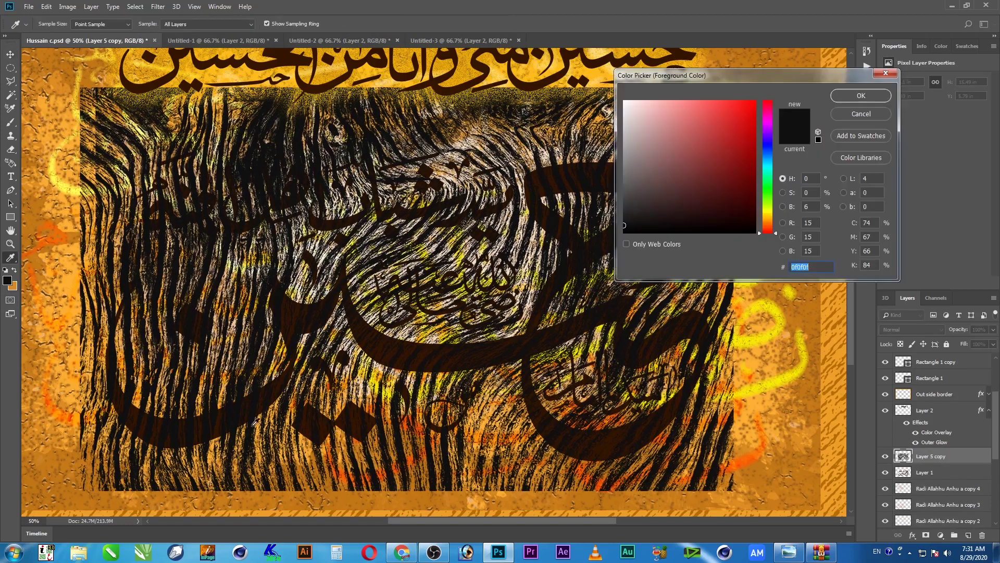
left_click(584, 267)
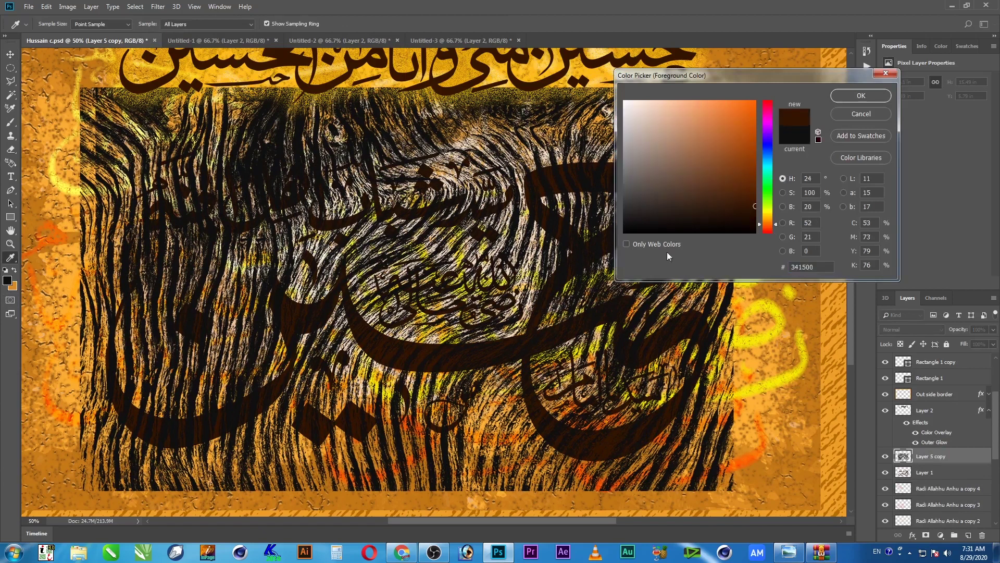
left_click(755, 192)
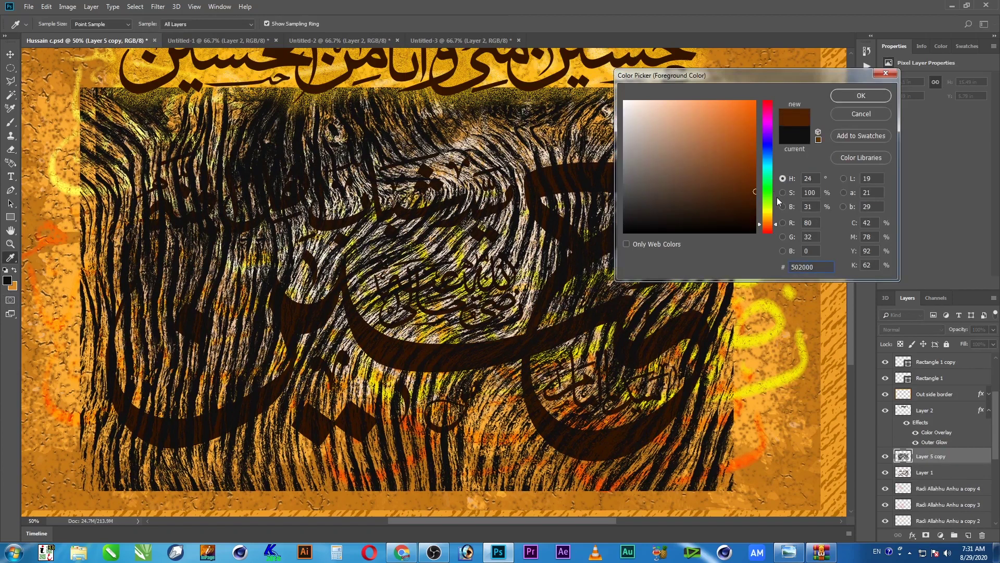
left_click(855, 98)
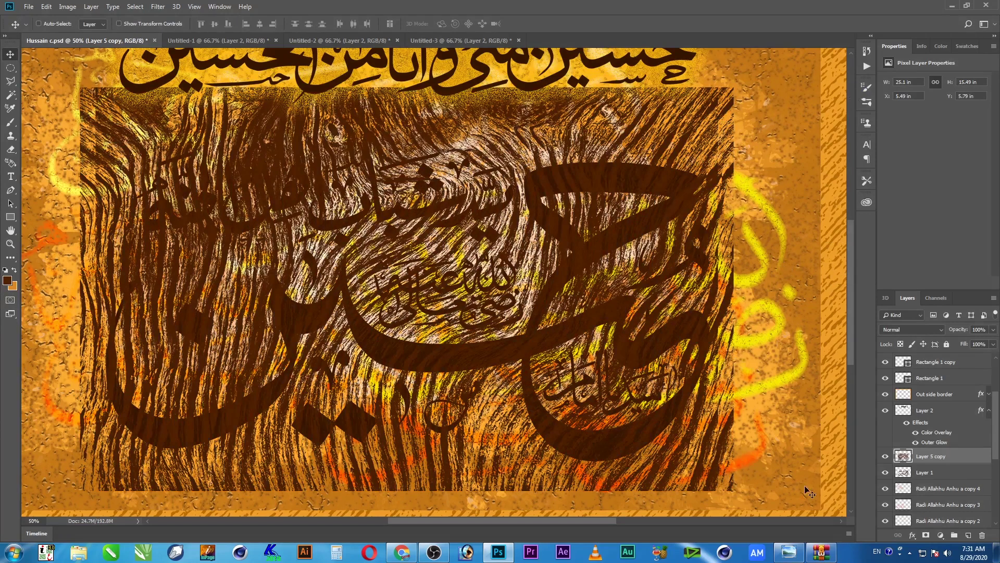
Trim the brown grain on Layer 5 copy to the Layer 1 calligraphy by deleting everything outside the lettering, and deselect
key("ctrl")
left_click(904, 474, "ctrl")
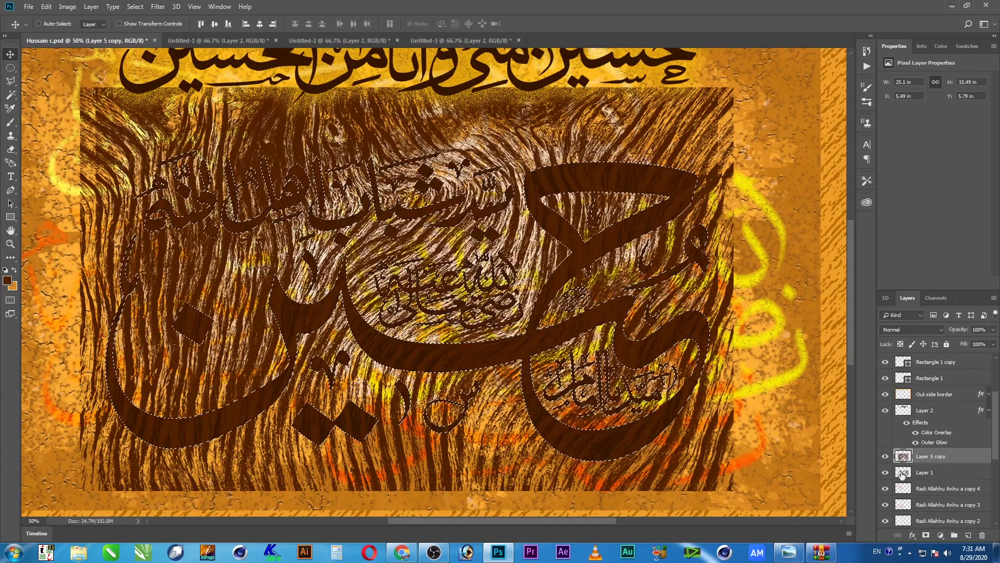
key("ctrl+shift+i")
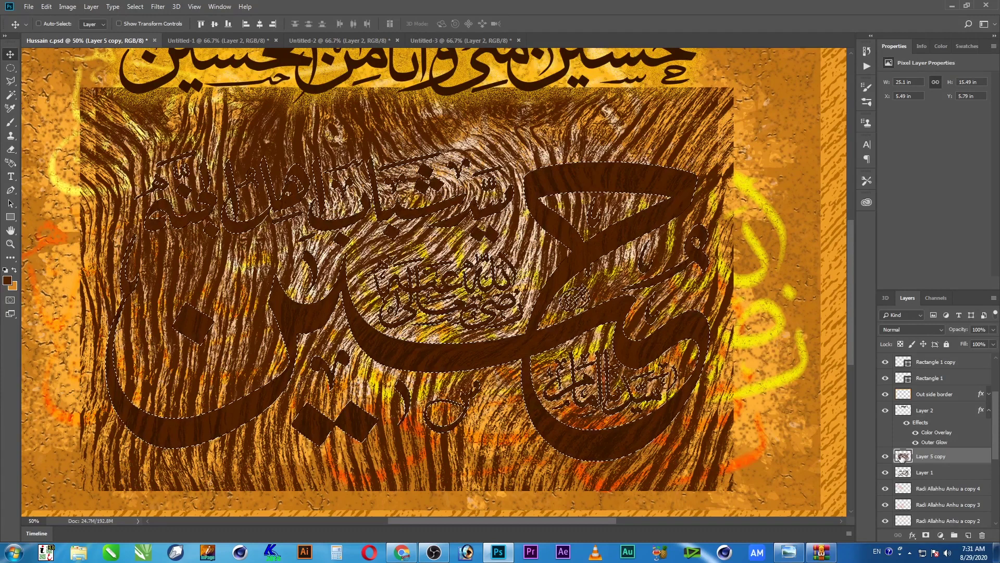
key("Delete")
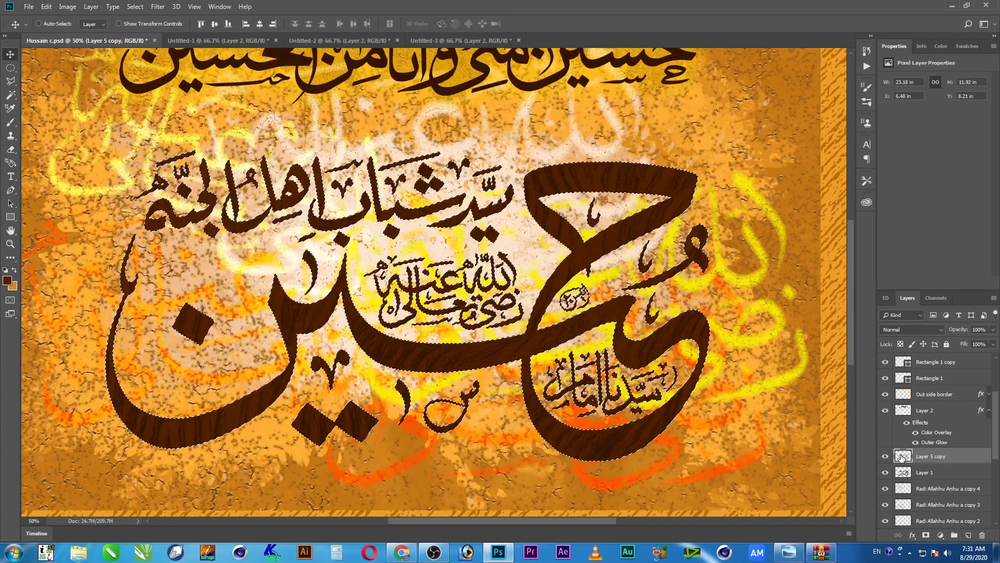
key("ctrl+d")
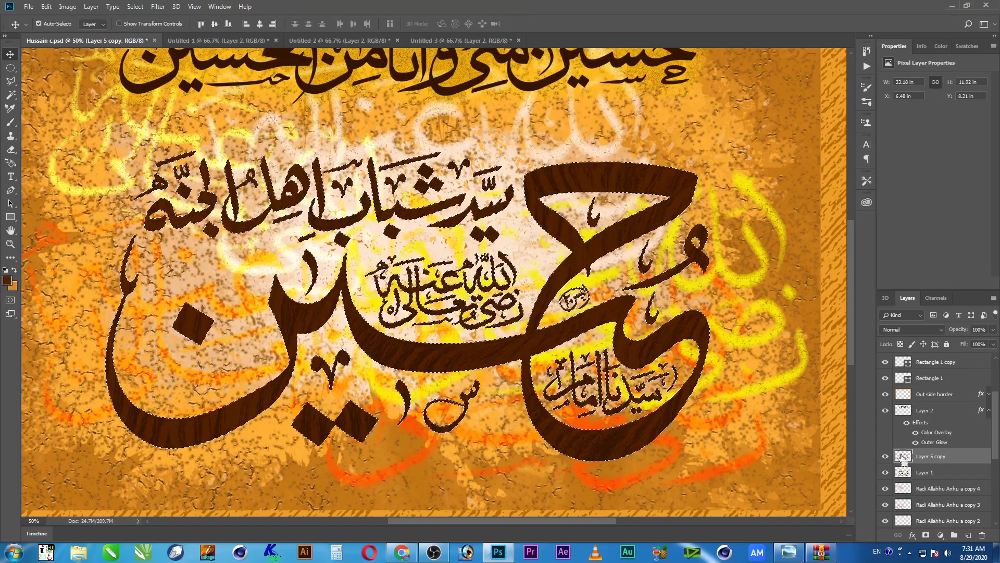
Select Layer 1 and save the poster document
key("z")
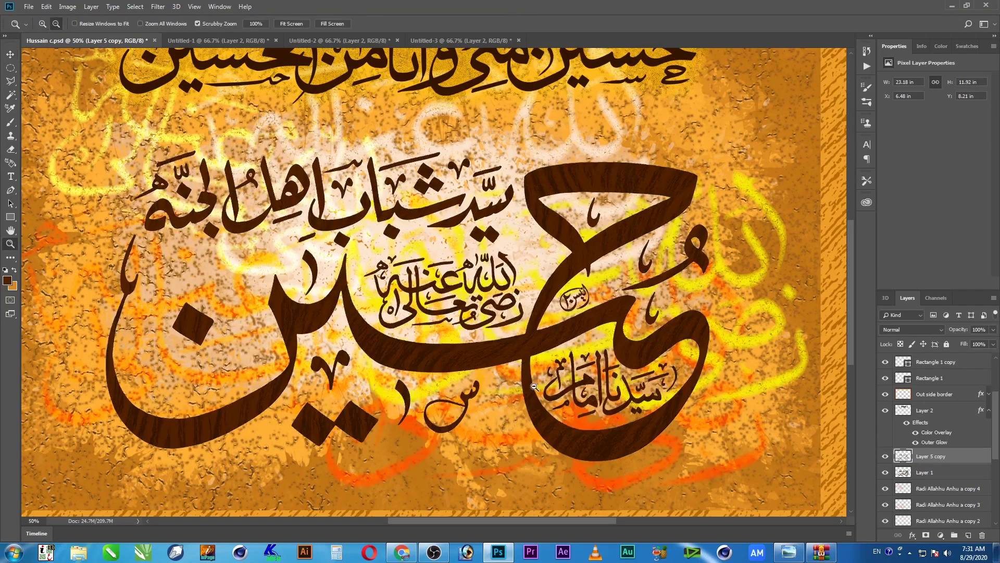
left_click(439, 320, "alt")
key("v")
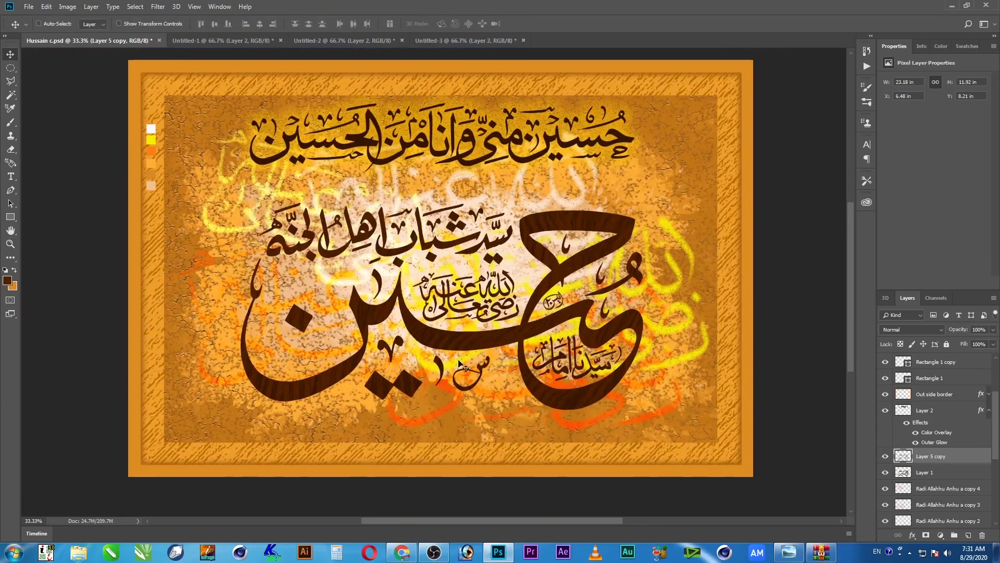
left_click(973, 474)
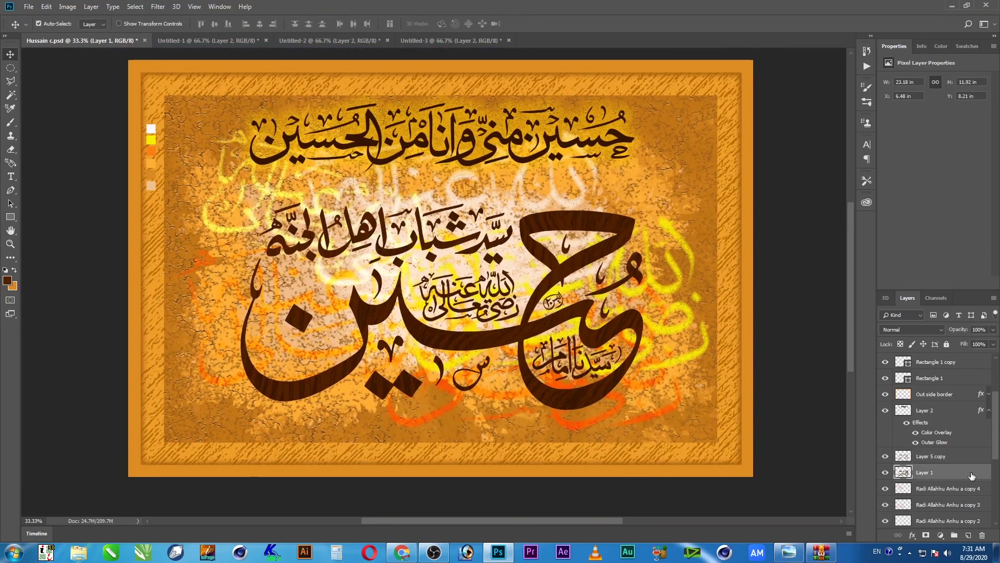
key("ctrl+s")
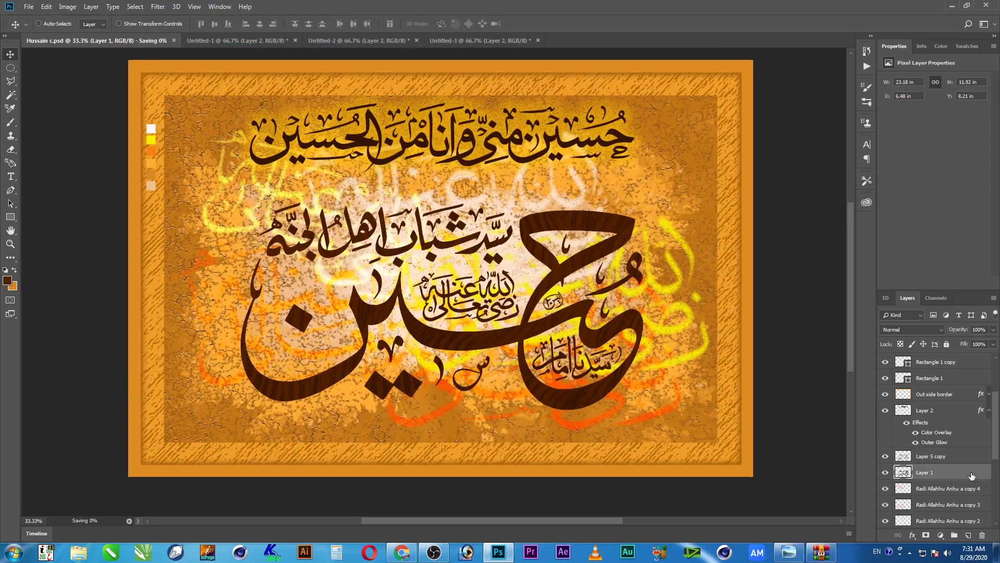
Add a drop shadow to the Layer 1 calligraphy with 100% opacity, 19 px distance, 5% spread and 46 px size
double_click(972, 473)
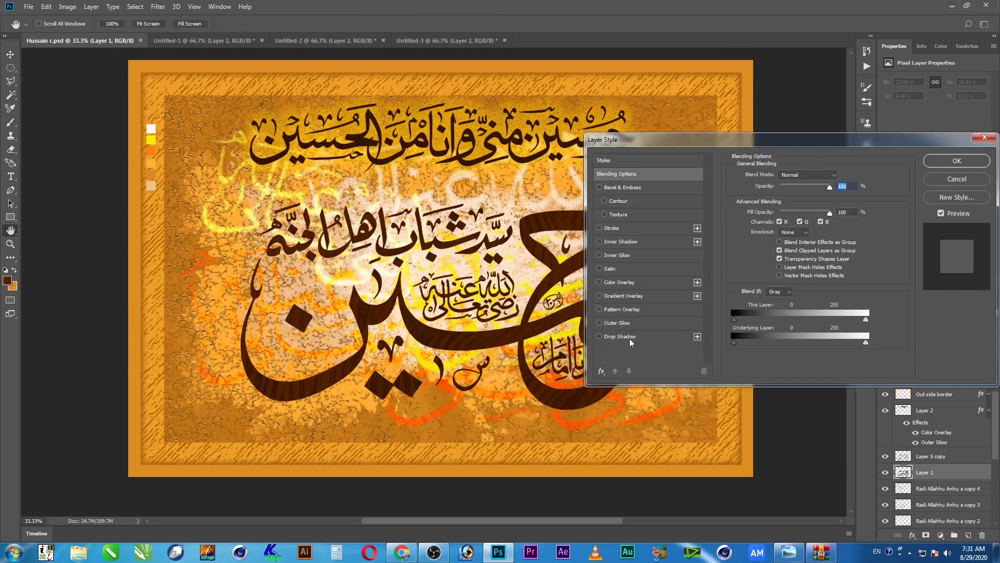
left_click(688, 340)
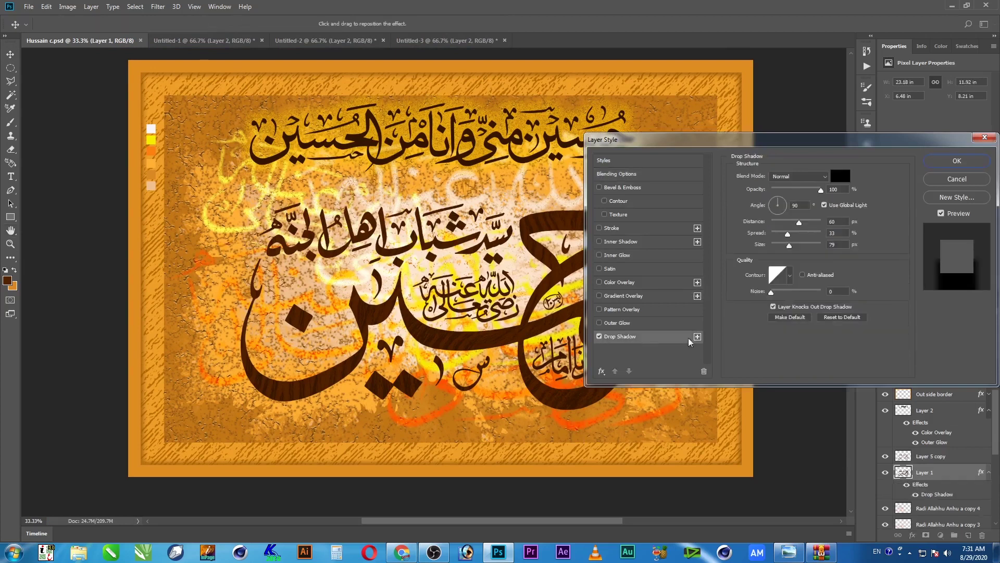
left_click(788, 190)
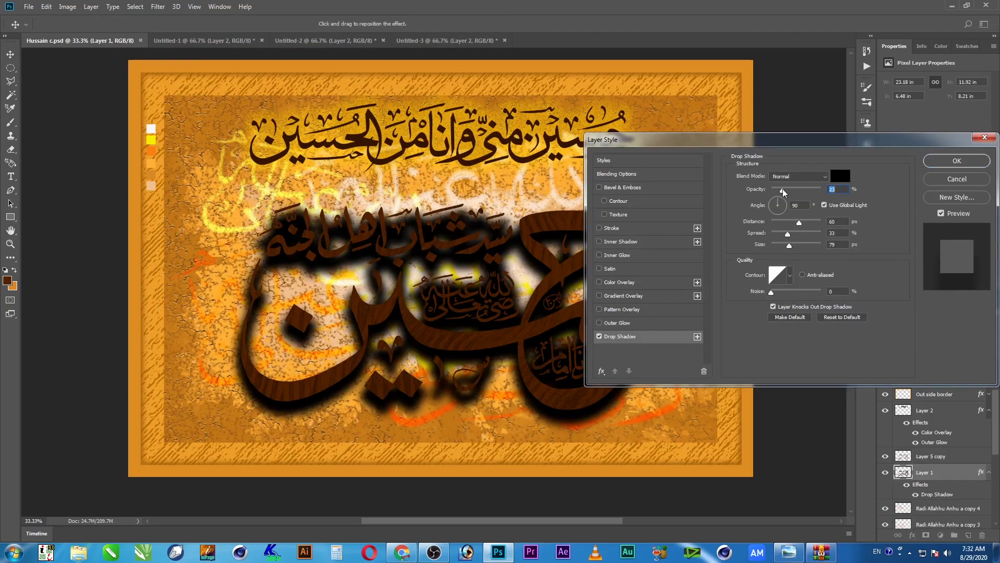
left_click_drag(799, 191, 805, 191)
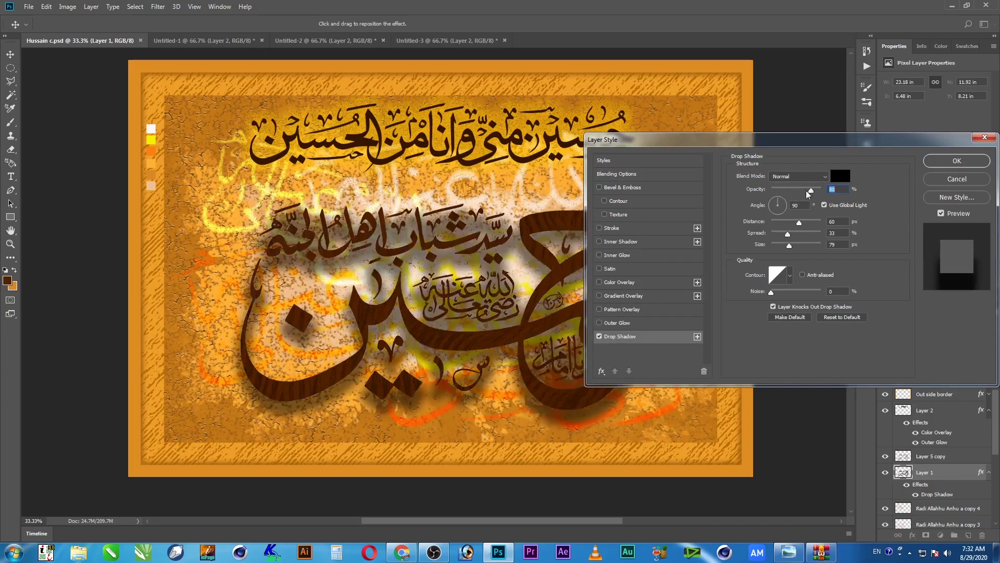
left_click(776, 222)
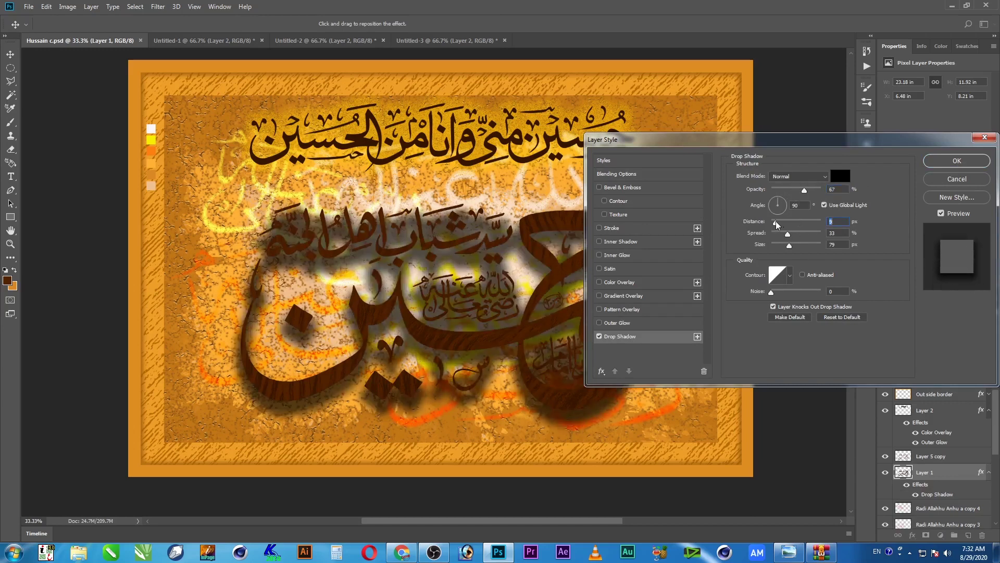
left_click(777, 234)
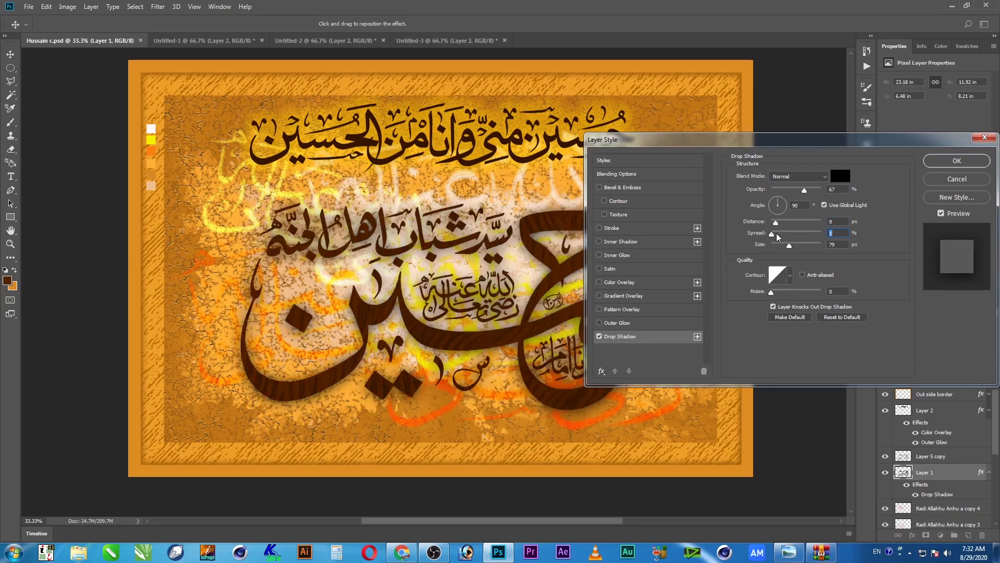
left_click(776, 246)
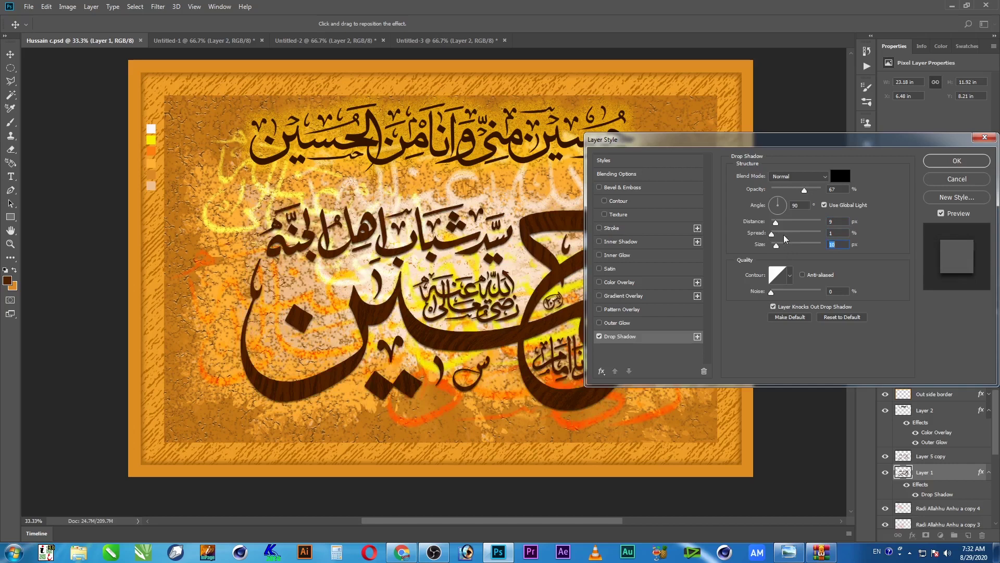
left_click(781, 223)
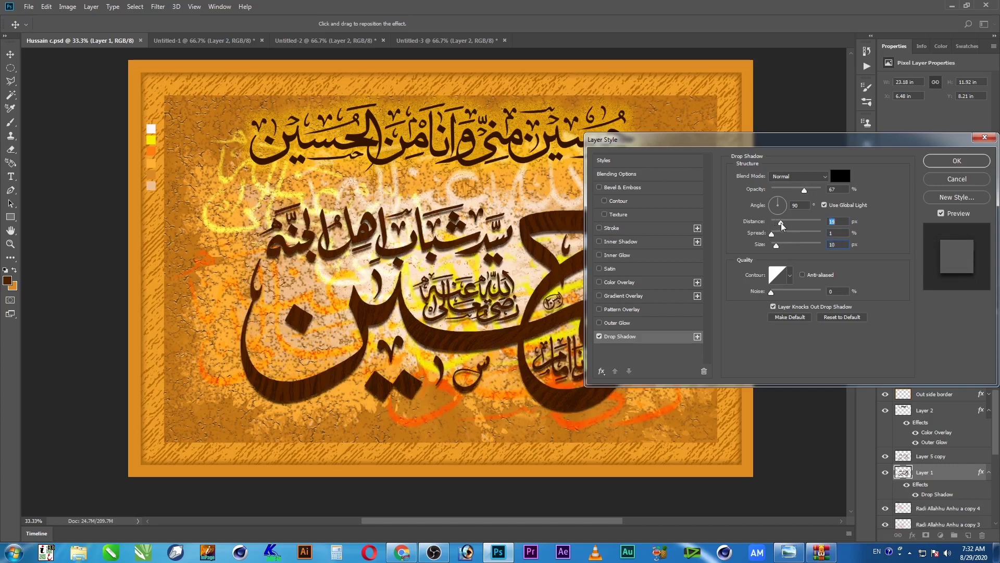
left_click_drag(774, 239, 785, 248)
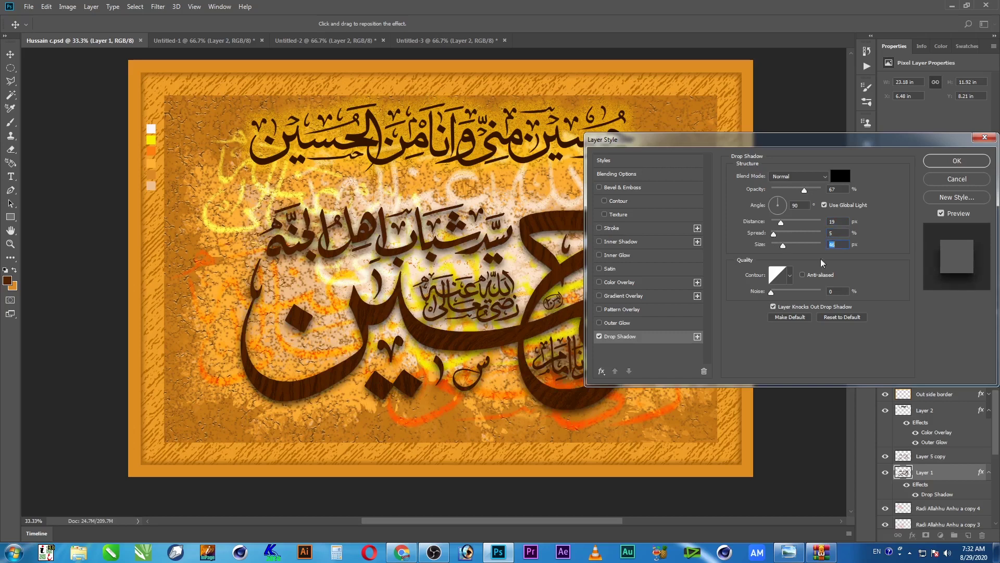
left_click_drag(806, 191, 815, 193)
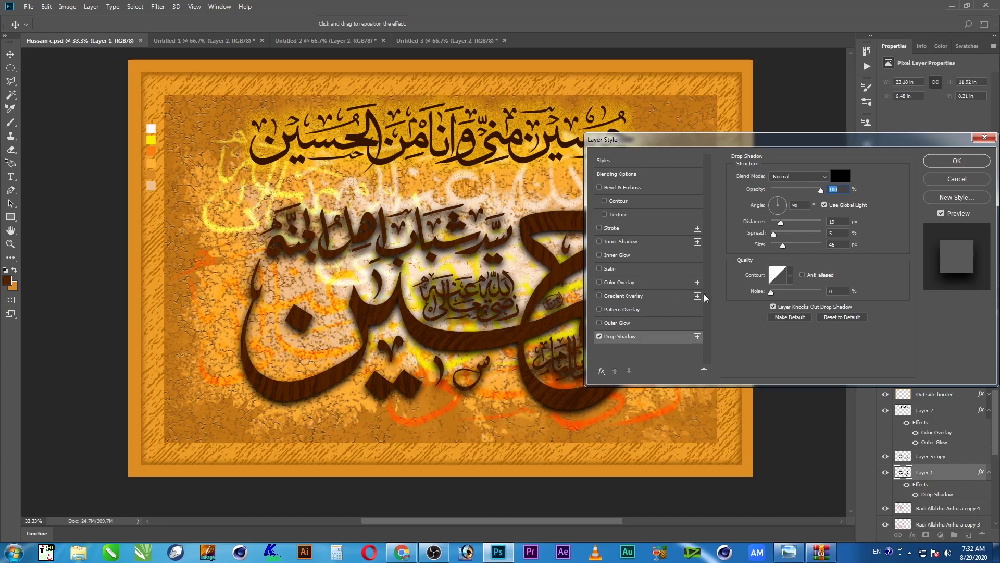
Sample an orange from the background for Layer 1's drop shadow and lighten it to tan #dca861
left_click(848, 176)
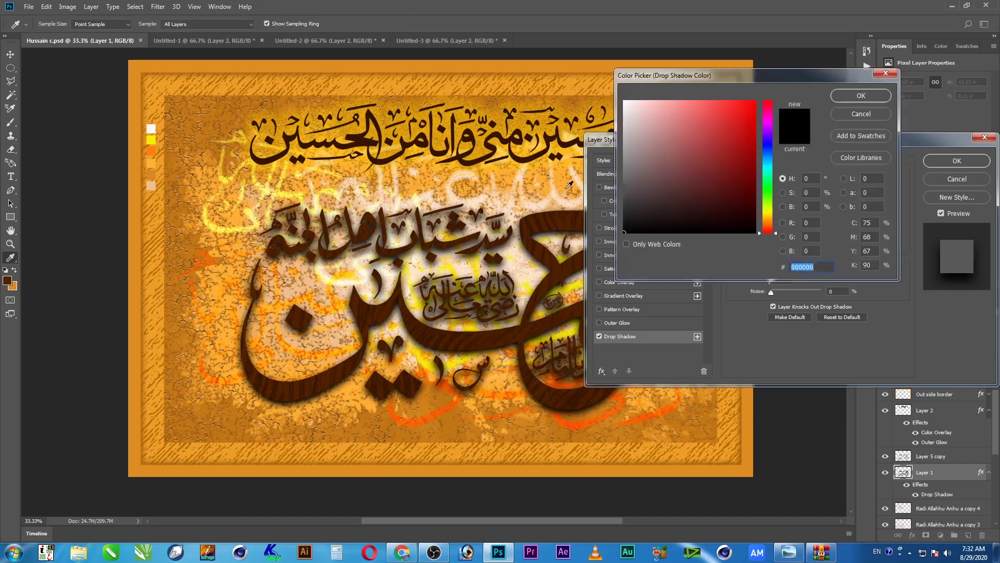
left_click(204, 133)
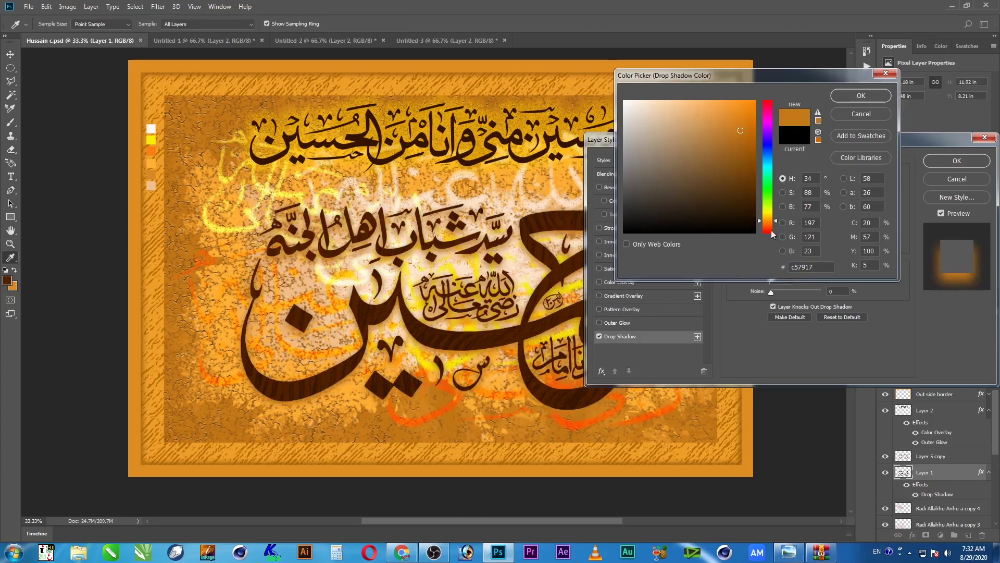
left_click_drag(769, 217, 767, 216)
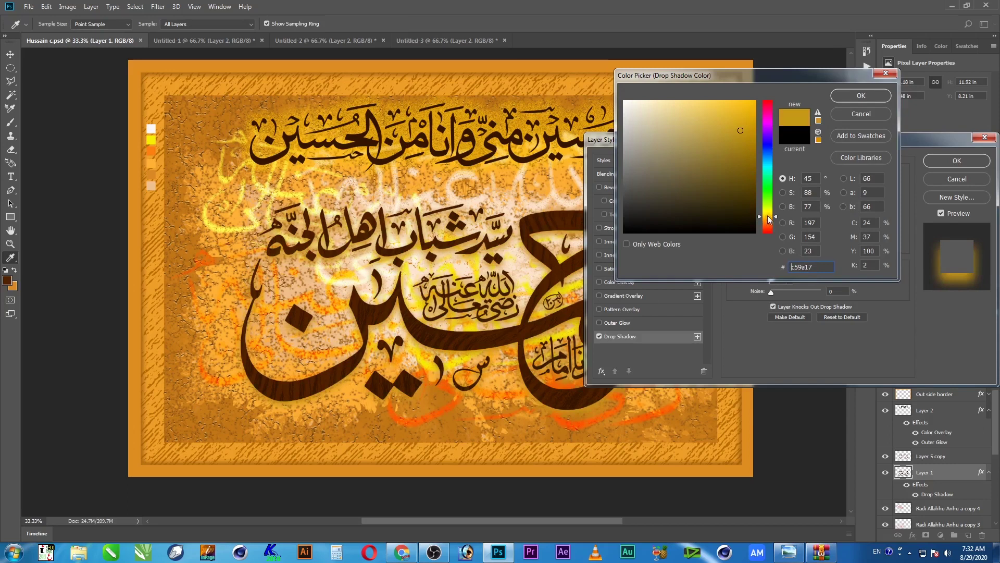
left_click_drag(768, 214, 767, 220)
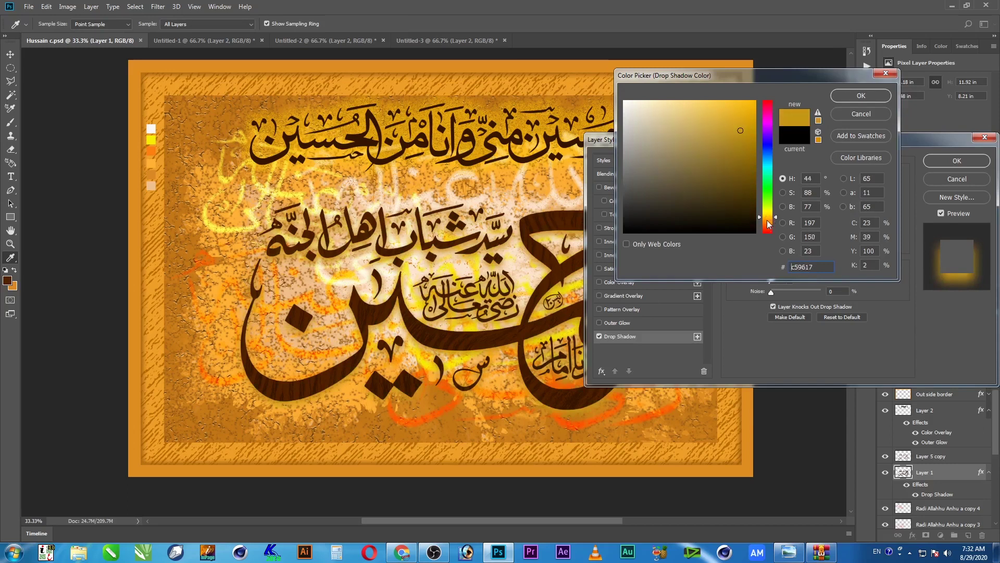
left_click(598, 407)
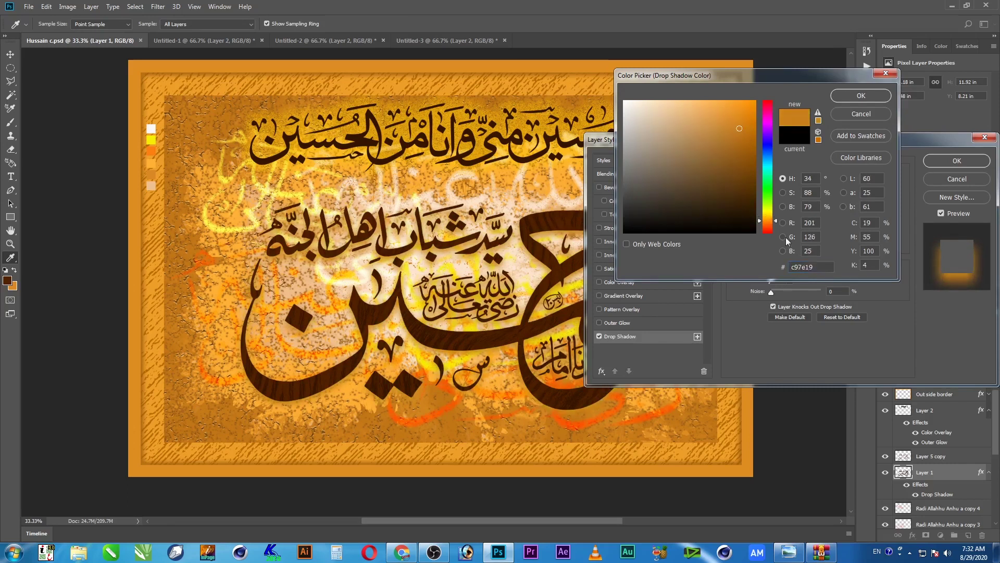
mouse_move(743, 152)
left_mouse_down()
mouse_move(761, 152)
mouse_move(744, 148)
mouse_move(758, 127)
mouse_move(730, 117)
left_mouse_up()
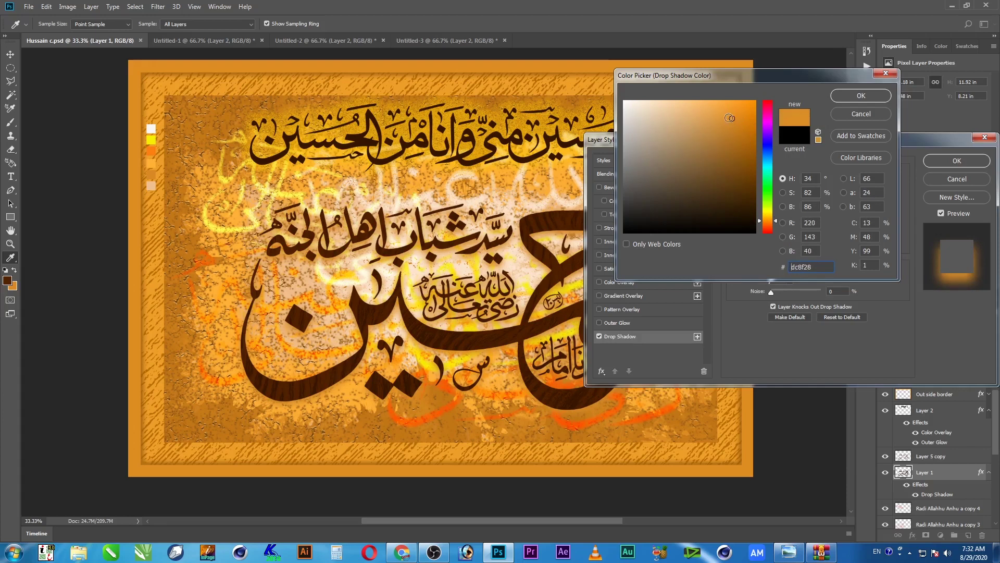
left_click(717, 119)
left_click(698, 119)
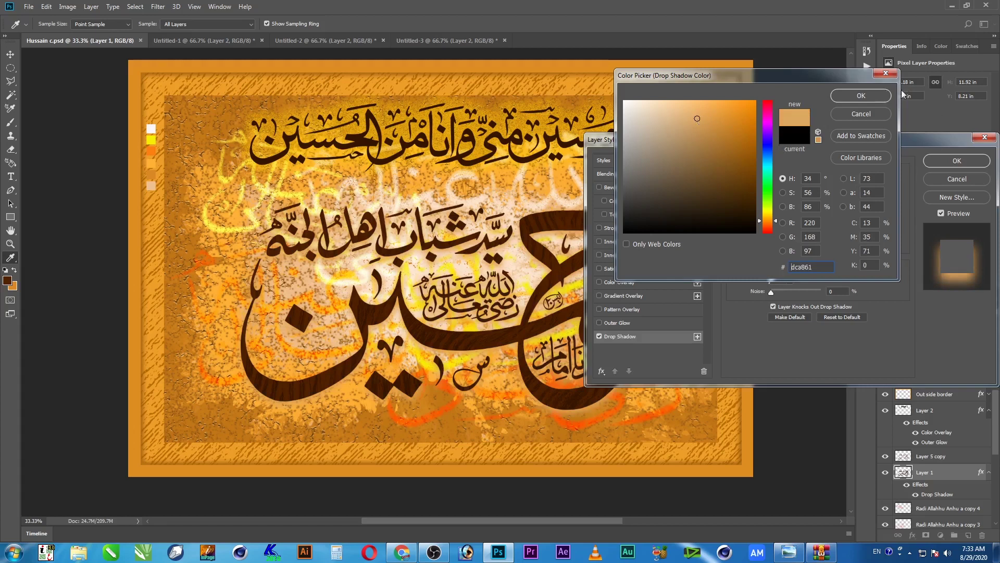
left_click(871, 95)
left_click(860, 95)
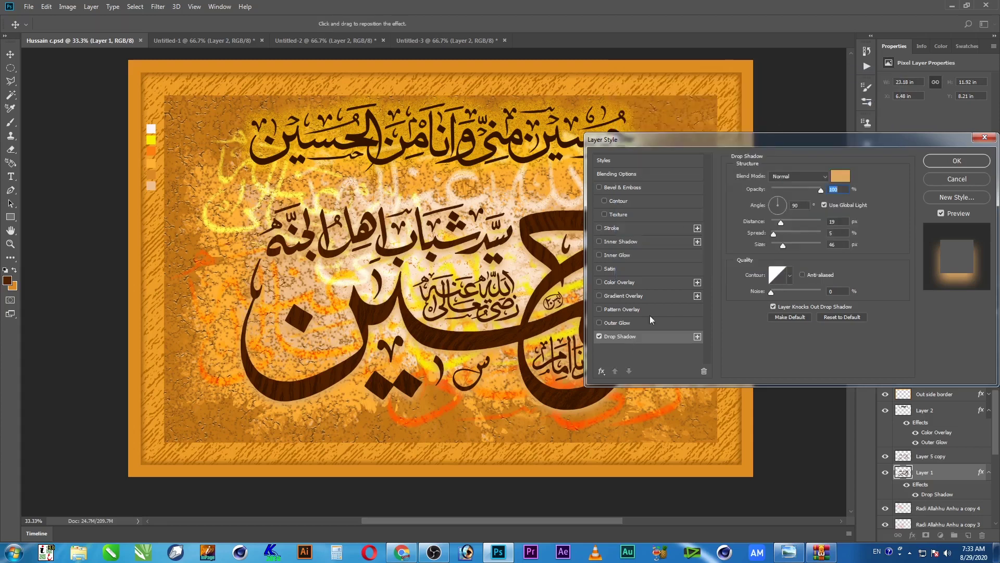
Set the drop shadow's spread to 21% and noise to 91%, recolor it with light orange #feaf34 sampled from the background, and apply the style
left_click_drag(773, 236, 781, 236)
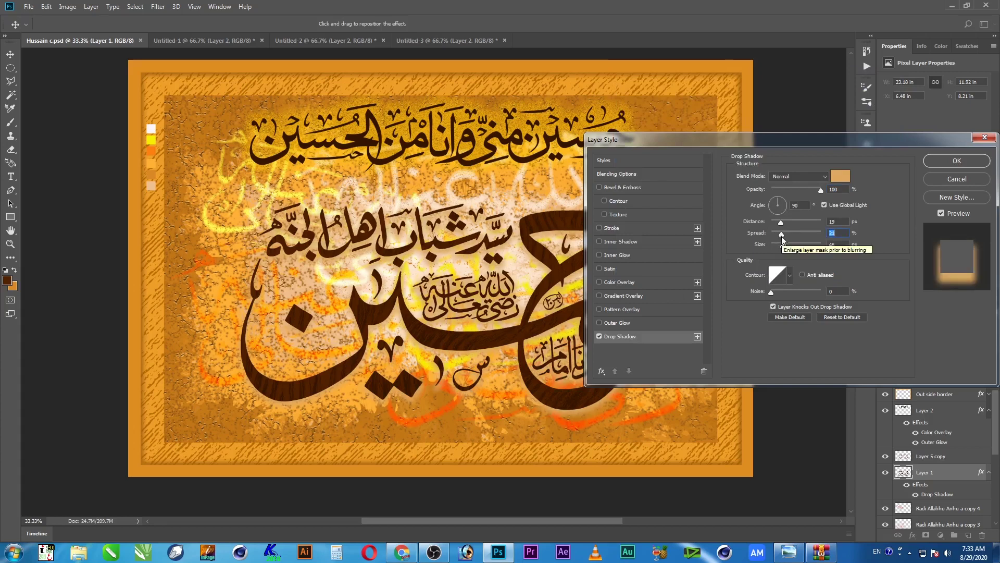
left_click(847, 178)
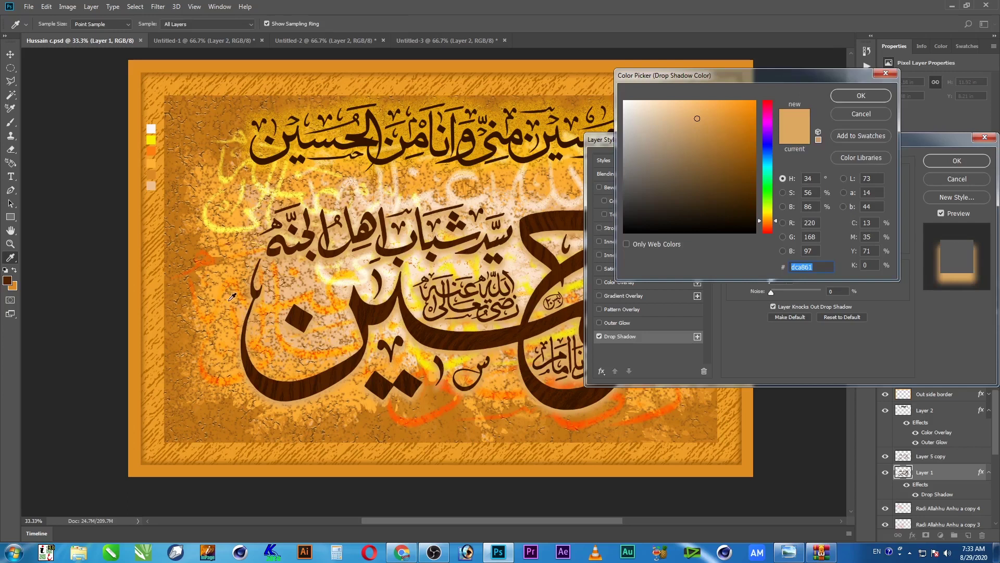
left_click(230, 337)
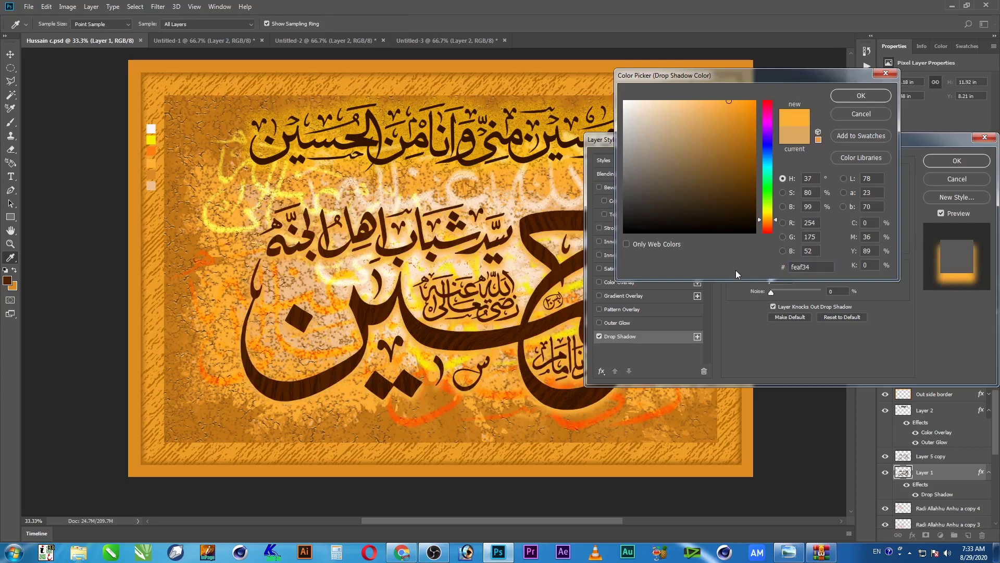
left_click(853, 102)
left_click(808, 191)
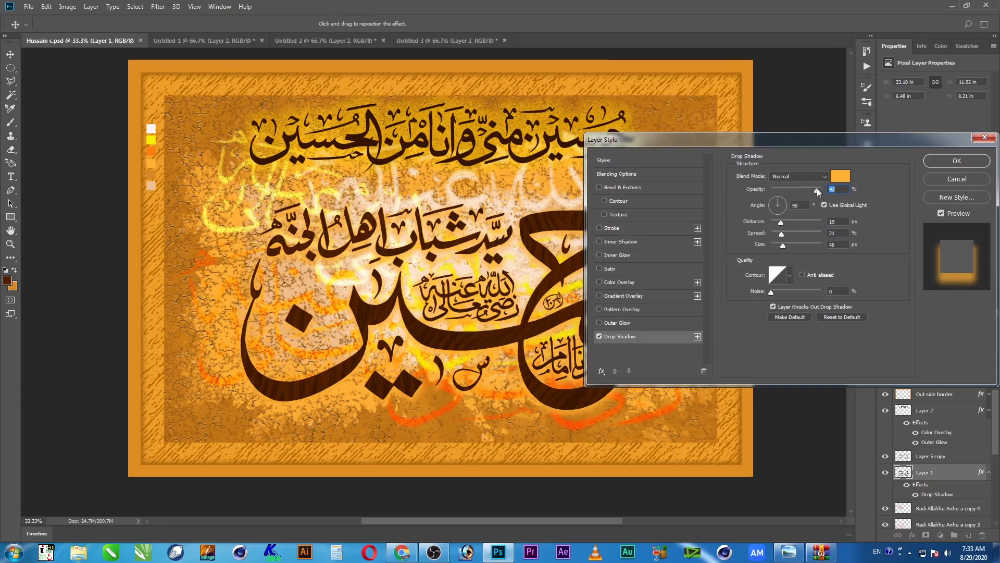
left_click_drag(816, 191, 853, 197)
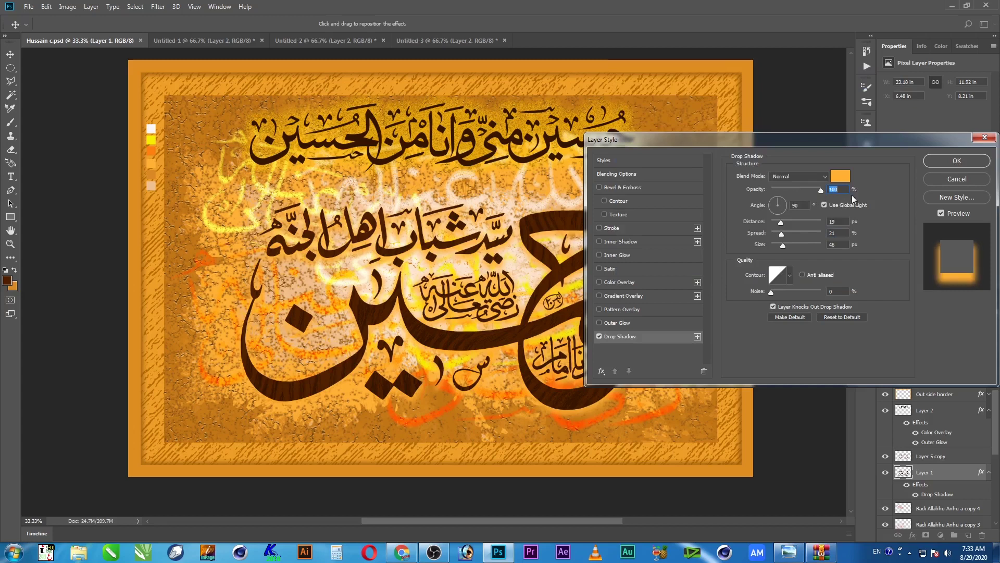
left_click(795, 292)
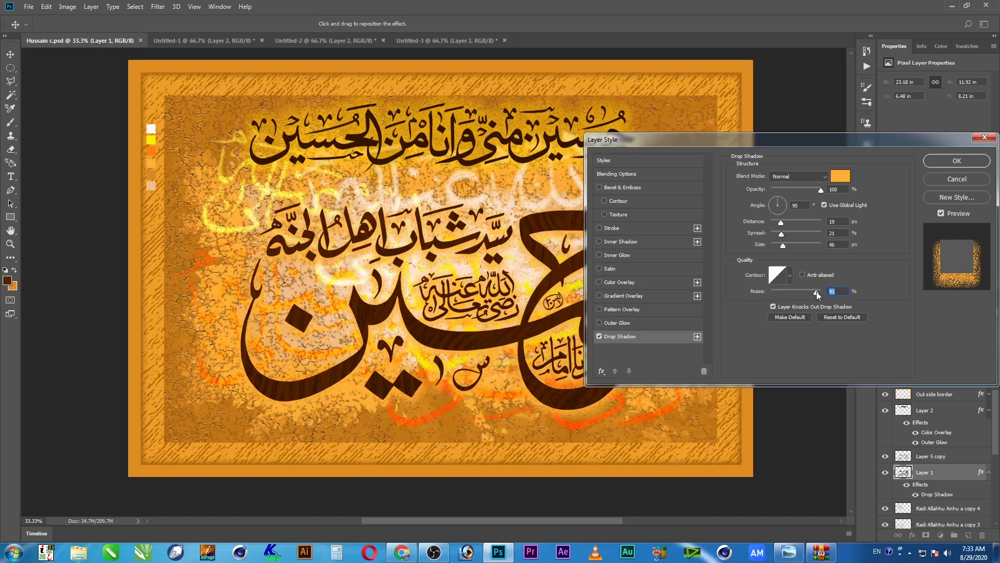
left_click(940, 166)
Recolor Layer 1's drop shadow with the vivid orange #ff8400 and apply the style
key("z")
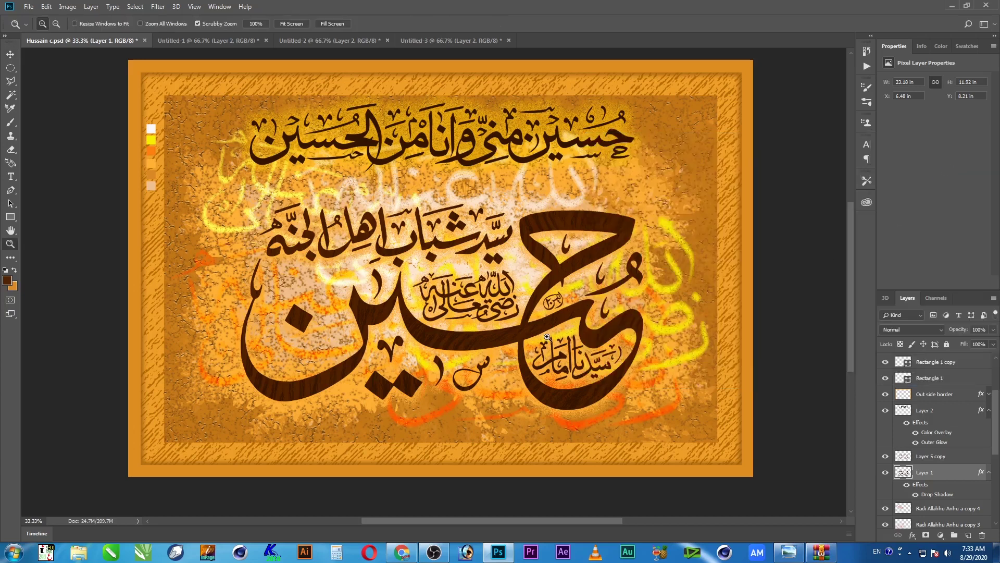
right_click(580, 358)
left_click(579, 371)
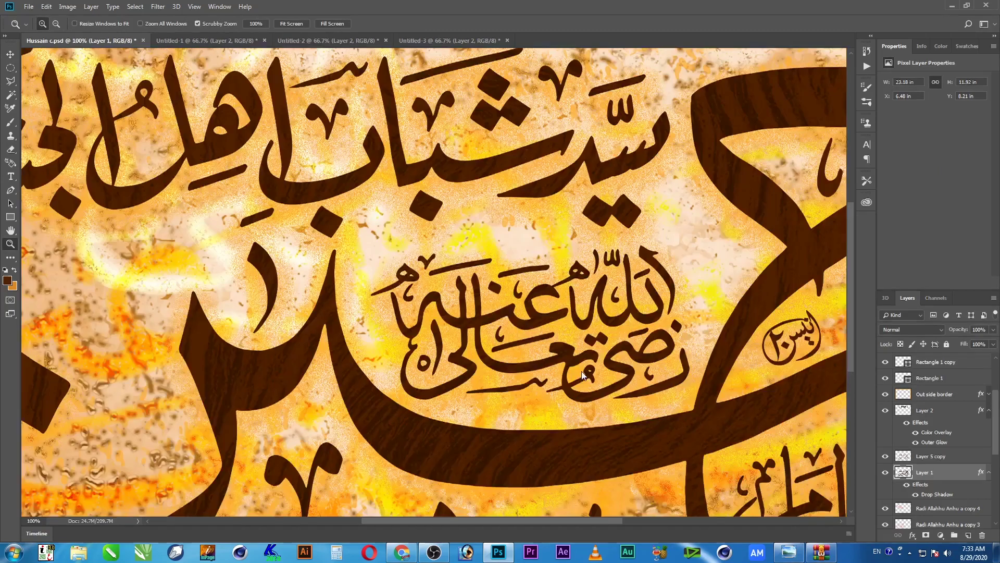
left_click_drag(578, 381, 637, 172)
left_click_drag(690, 312, 580, 283)
left_click_drag(631, 332, 463, 203)
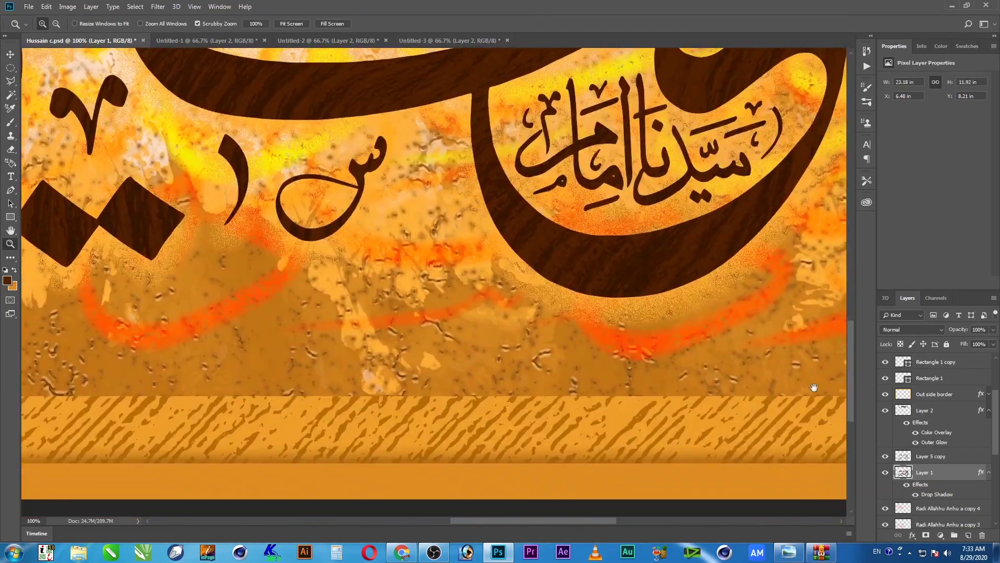
double_click(975, 473)
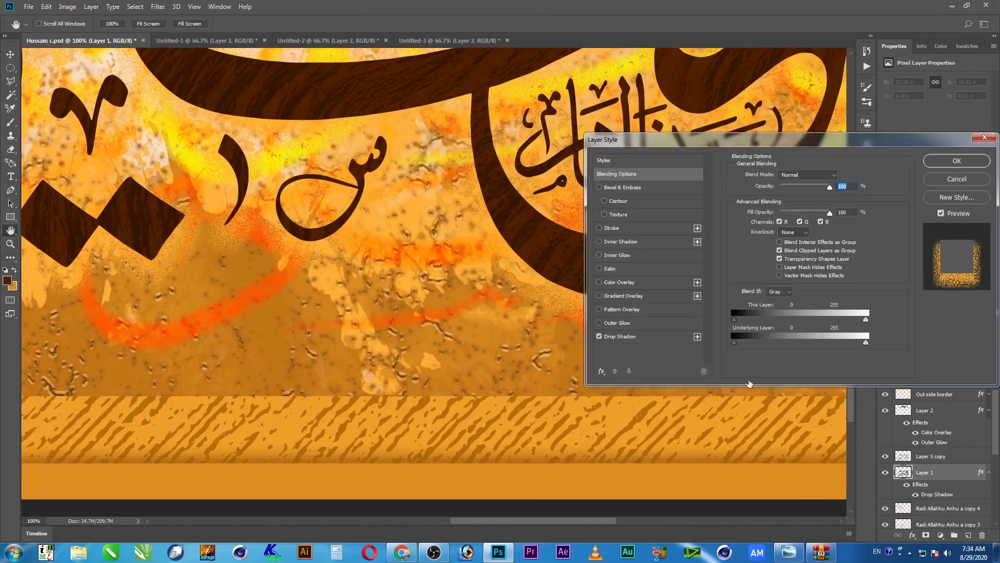
left_click(631, 337)
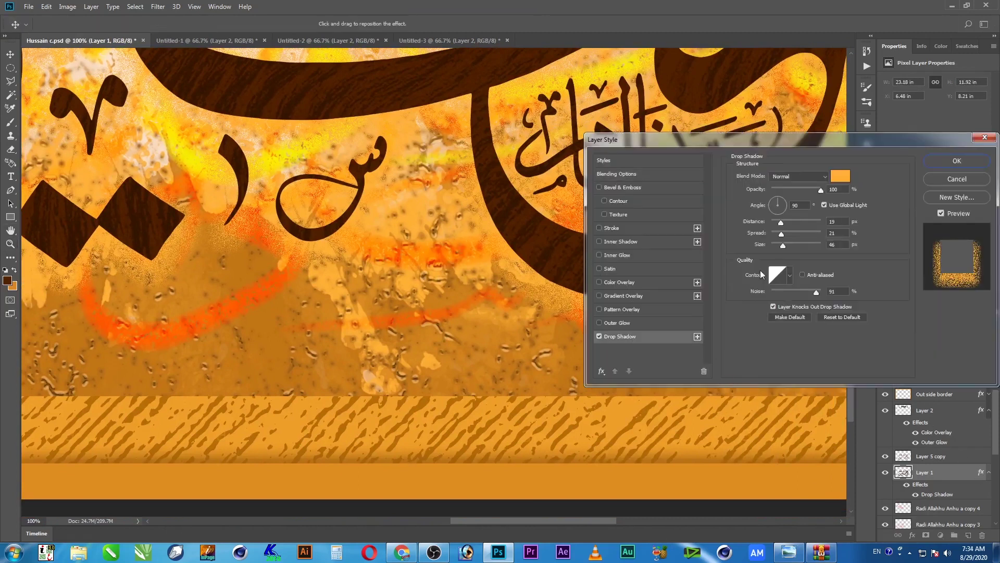
left_click(839, 177)
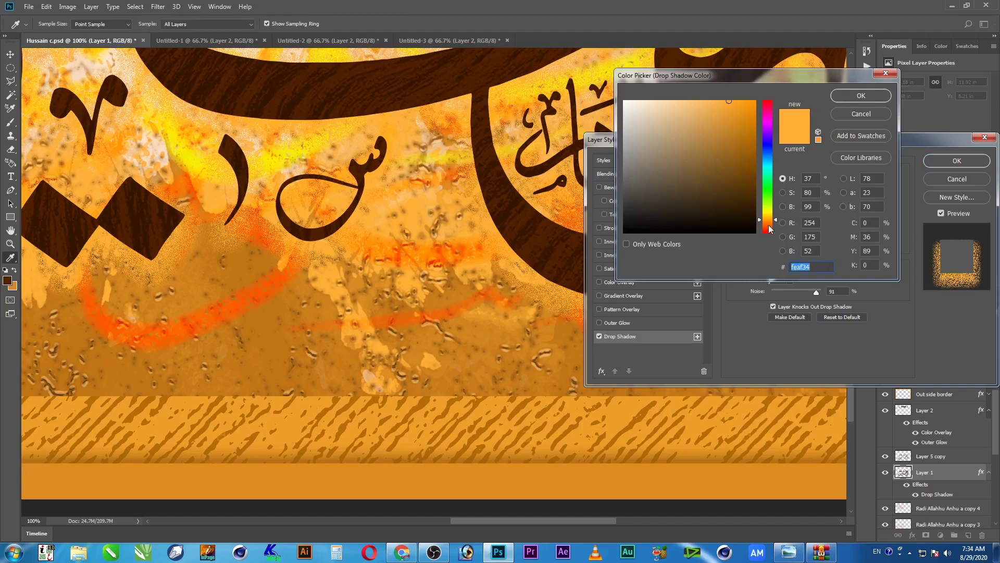
left_click_drag(769, 223, 769, 223)
left_click_drag(753, 102, 786, 97)
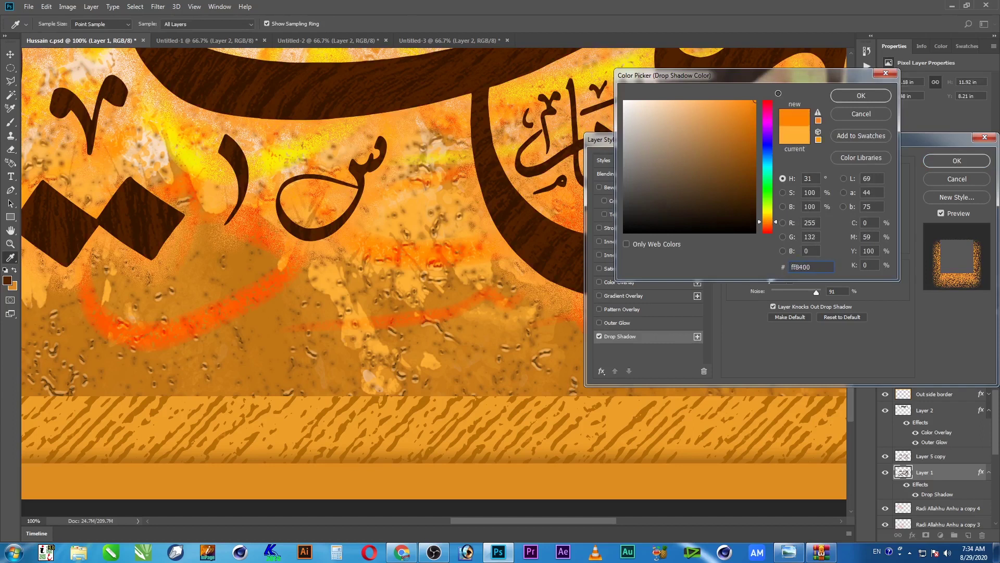
left_click(868, 99)
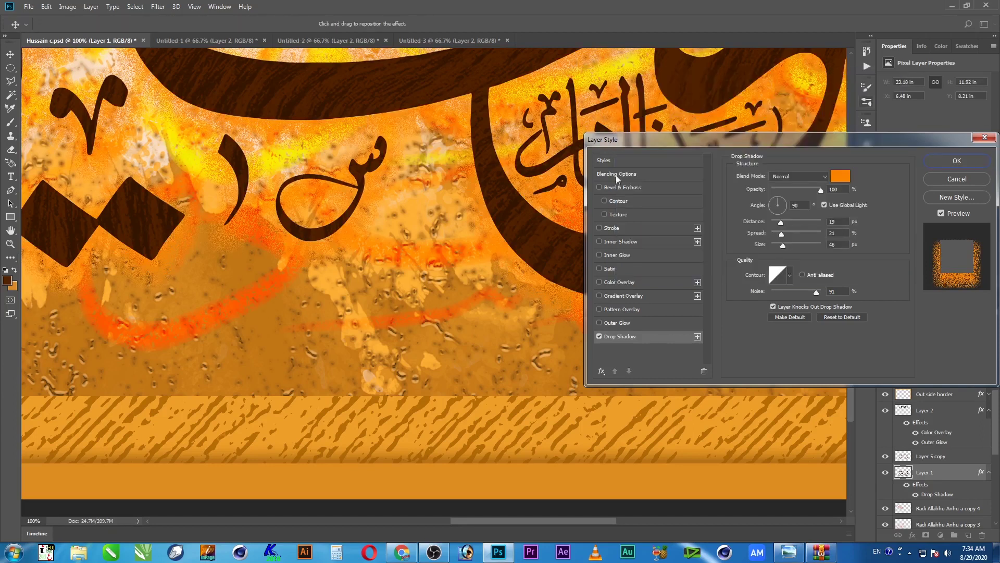
left_click(963, 162)
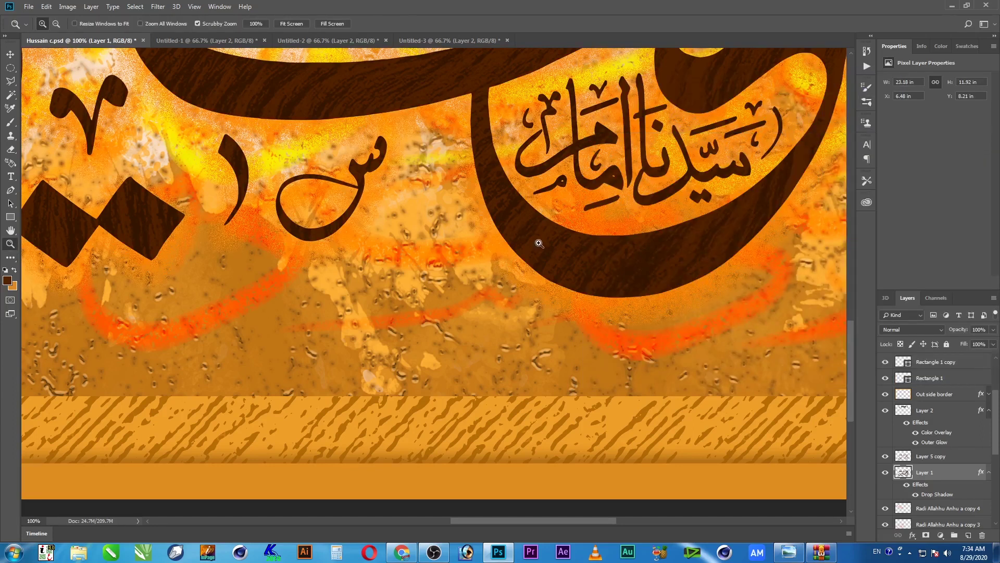
Save the poster document
left_click(467, 224, "alt")
left_click(468, 211, "alt")
left_click_drag(418, 154, 550, 282)
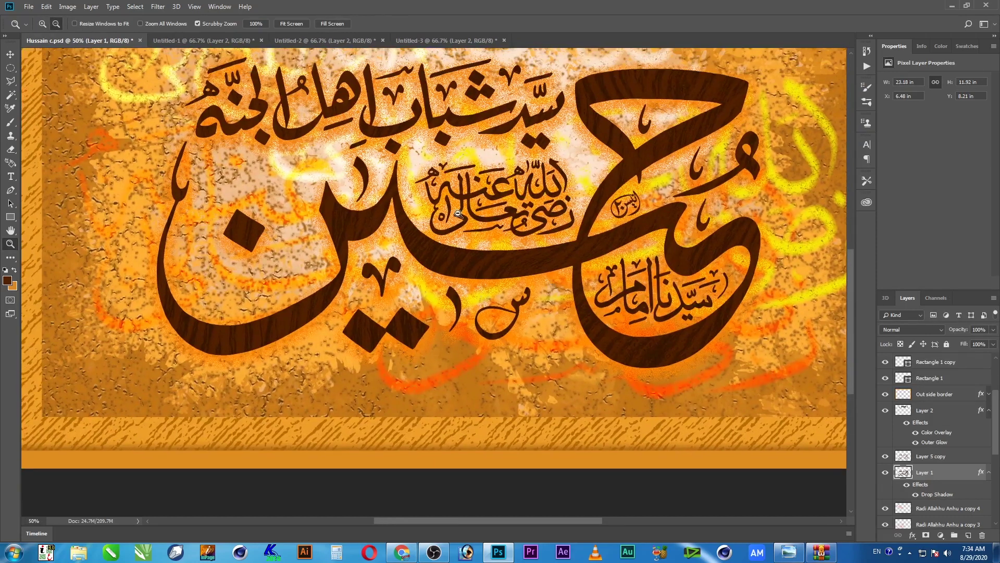
left_click(457, 213, "alt")
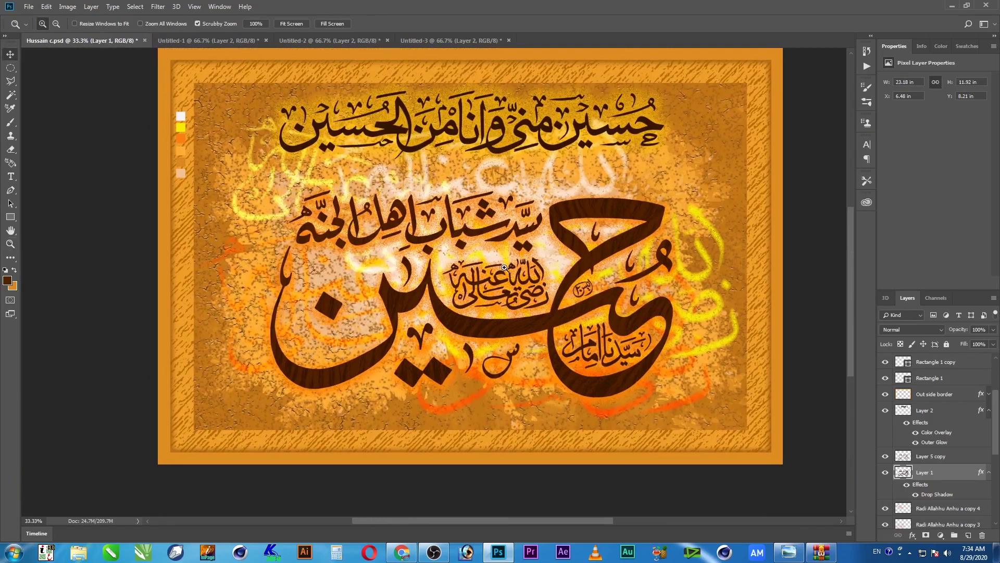
key("v")
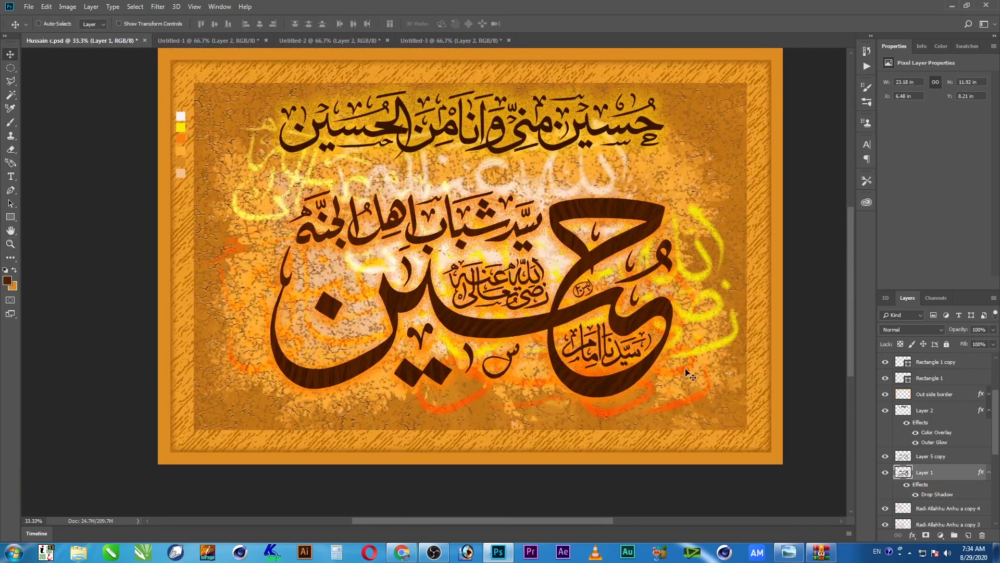
key("ctrl+s")
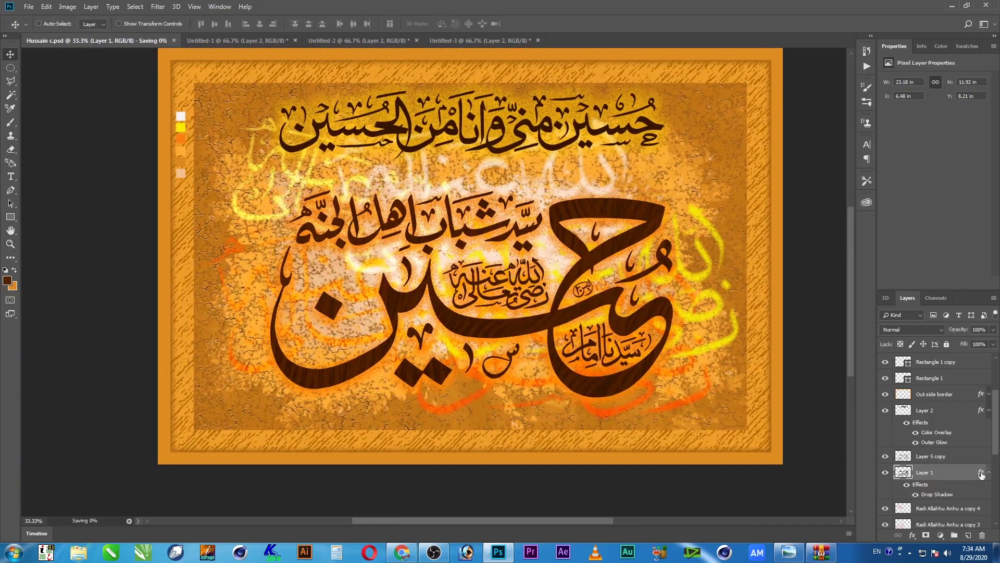
Set Layer 1's drop shadow opacity to 68%, change its color's magenta value to 30%, and apply the style
double_click(981, 474)
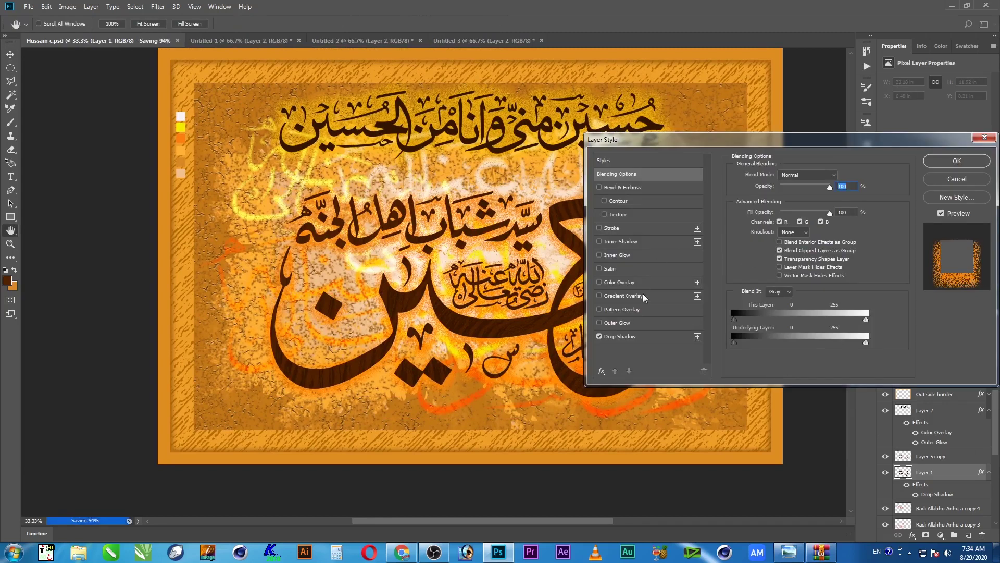
left_click(634, 336)
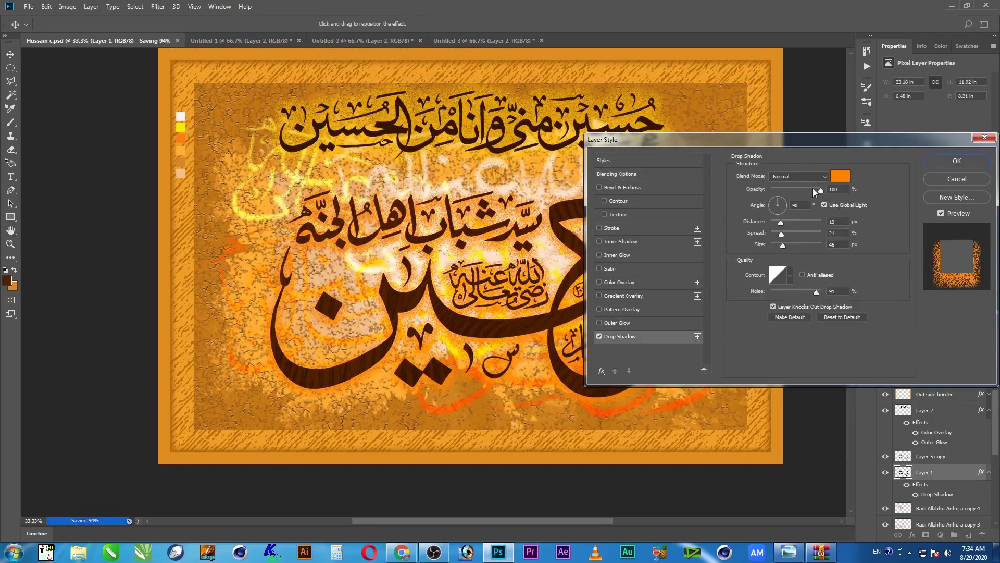
left_click_drag(813, 189, 801, 191)
left_click(796, 189)
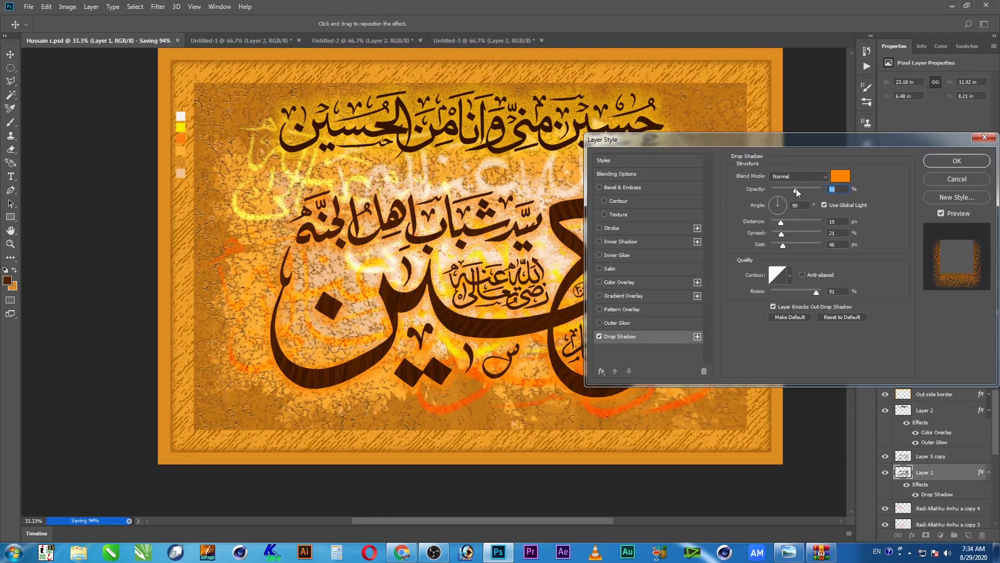
left_click(804, 190)
left_click(843, 176)
left_click(872, 236)
type("30")
key("Tab")
key("Return")
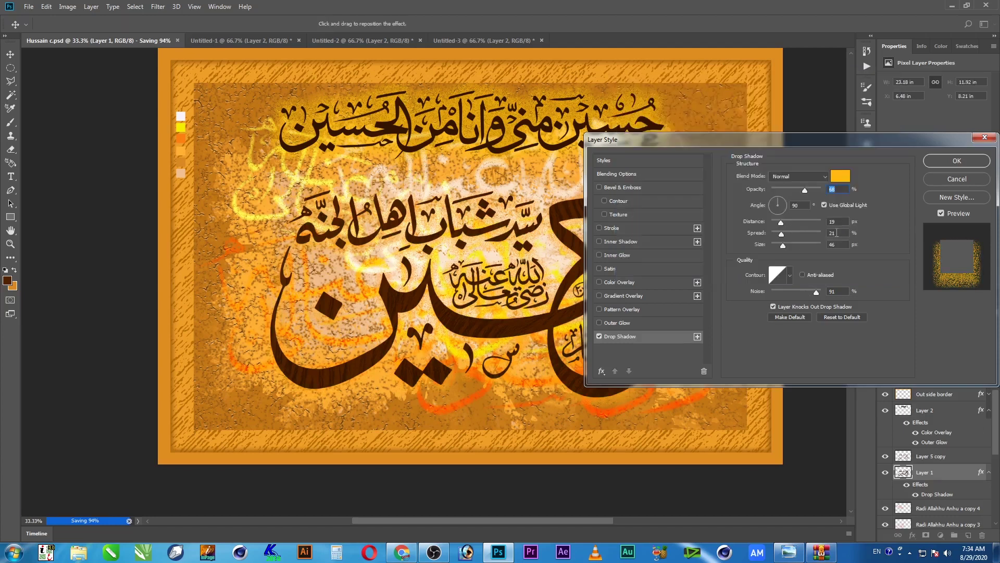
left_click(955, 162)
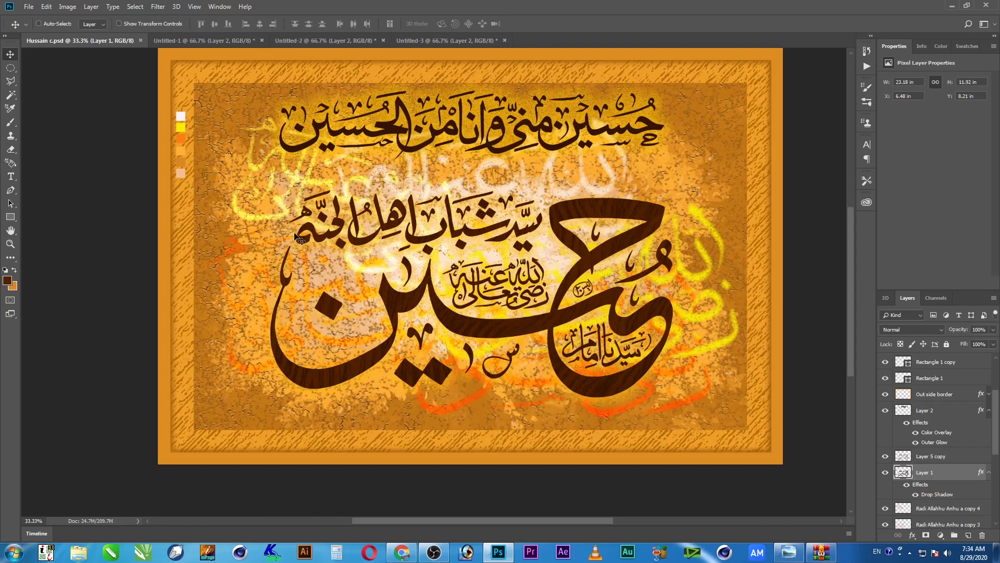
Delete the six small color-swatch rectangles, Rectangle 1 and its five copies, from the poster's border and save the document
right_click(180, 118)
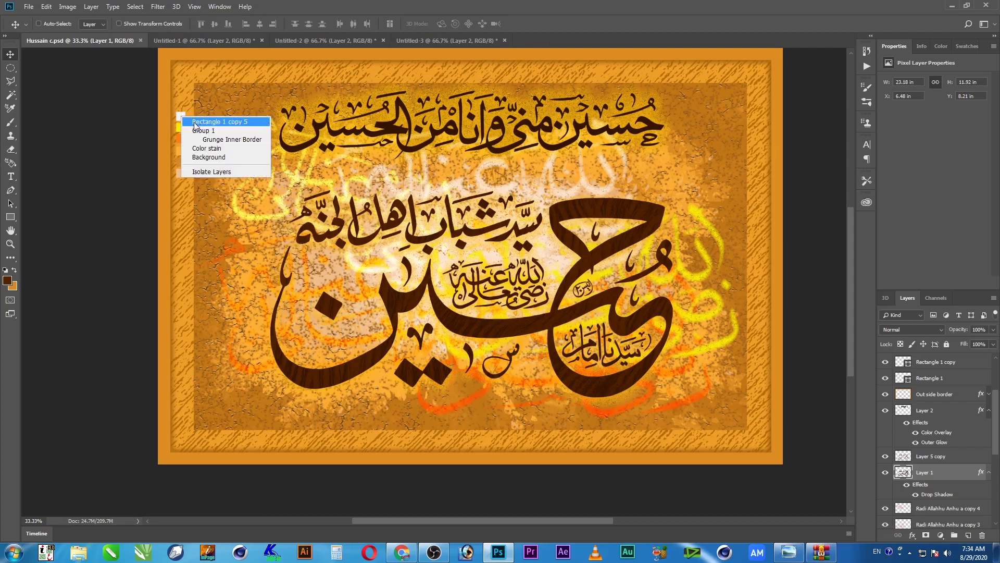
left_click(199, 120)
right_click(181, 128)
left_click(197, 134, "shift")
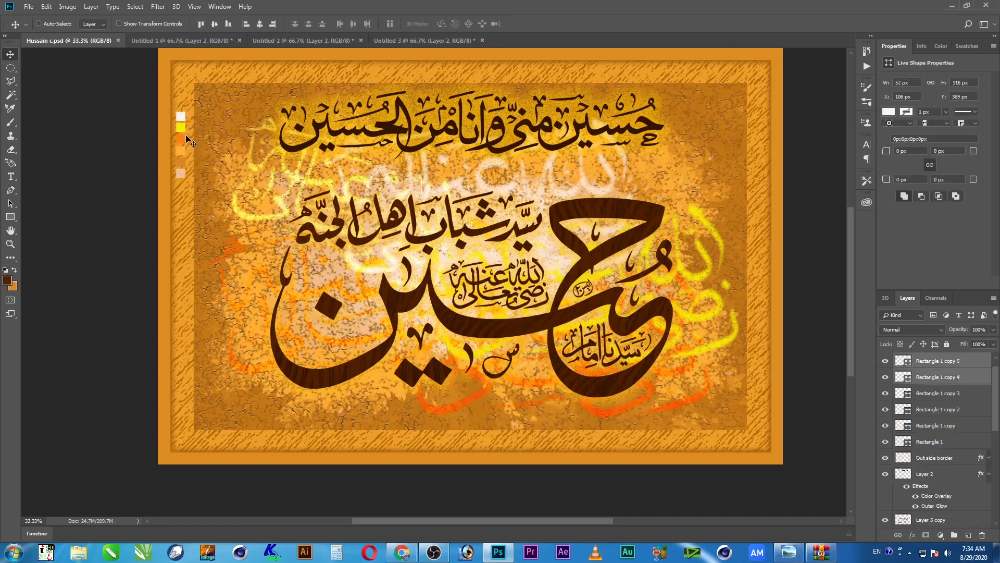
right_click(183, 139)
left_click(198, 150, "shift")
right_click(183, 152)
left_click(199, 157, "shift")
right_click(181, 163)
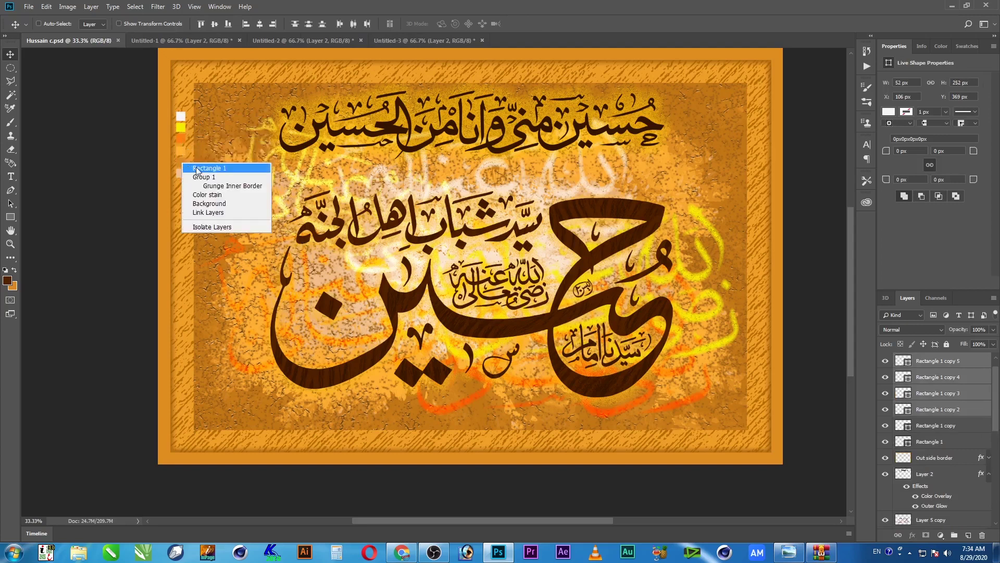
left_click(197, 169, "shift")
right_click(182, 174)
left_click(196, 180, "shift")
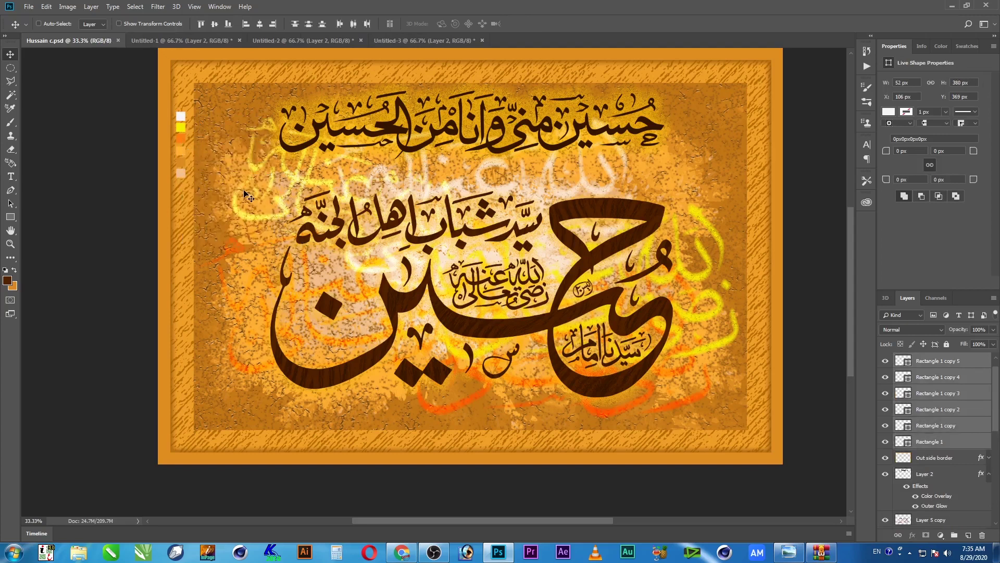
key("Delete")
key("ctrl")
key("ctrl+s")
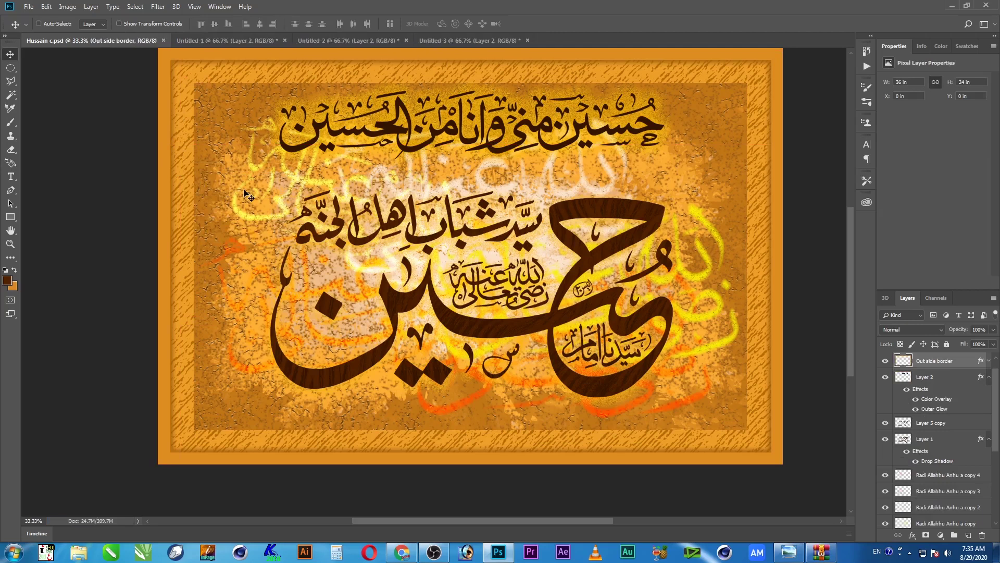
Select Layer 1, the wood-grained main calligraphy
key("z")
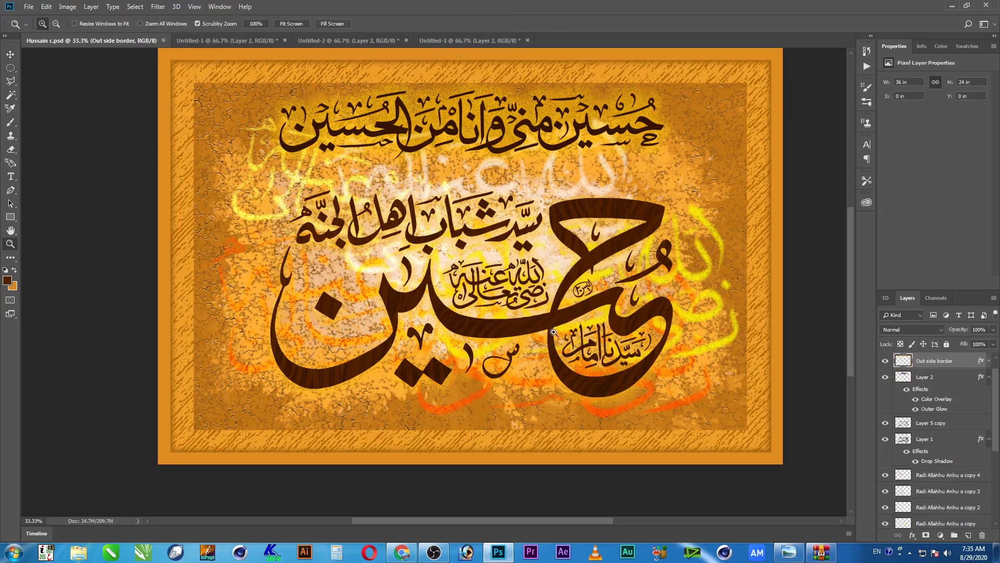
left_click(501, 325)
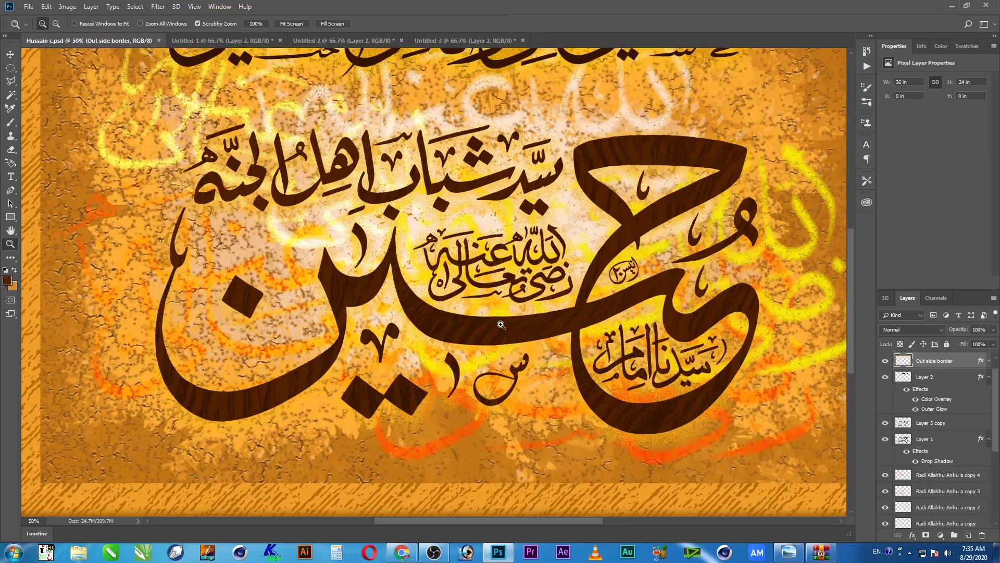
left_click(500, 325, "alt")
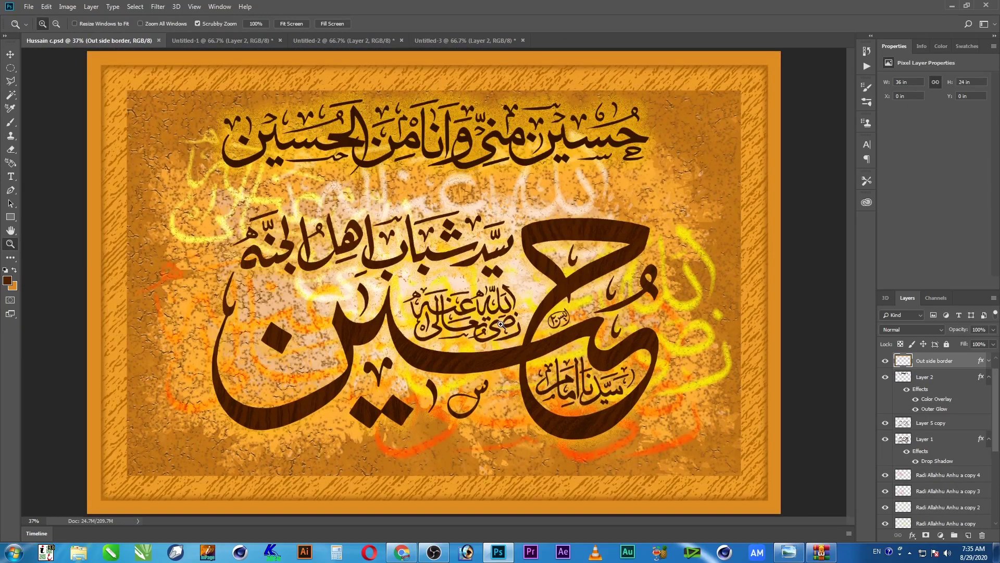
key("v")
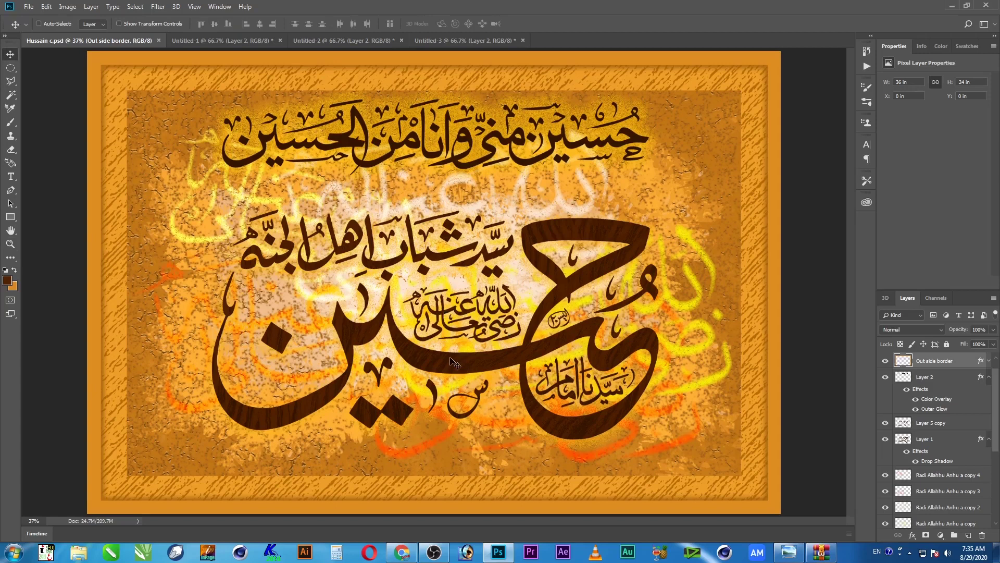
right_click(452, 360)
left_click(463, 364)
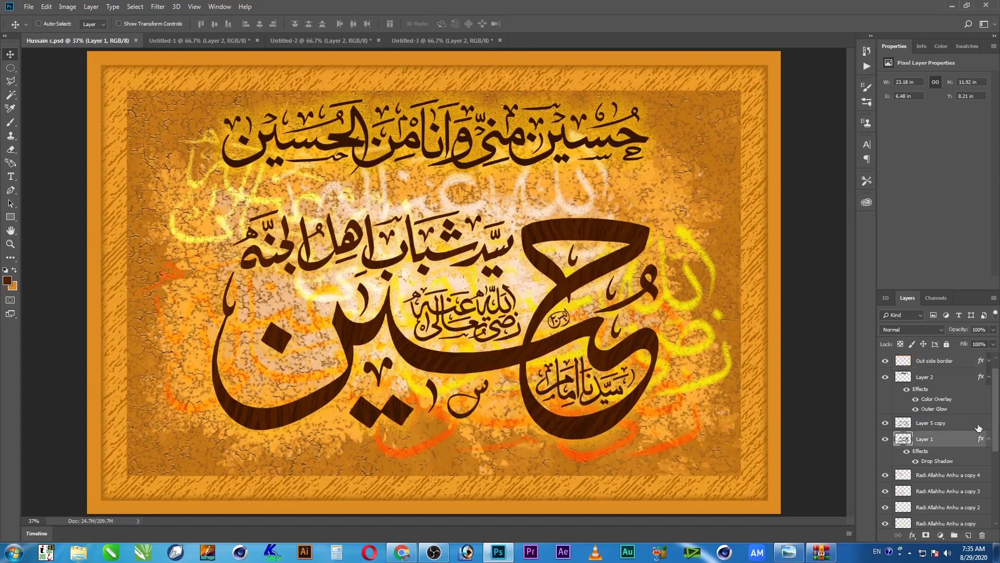